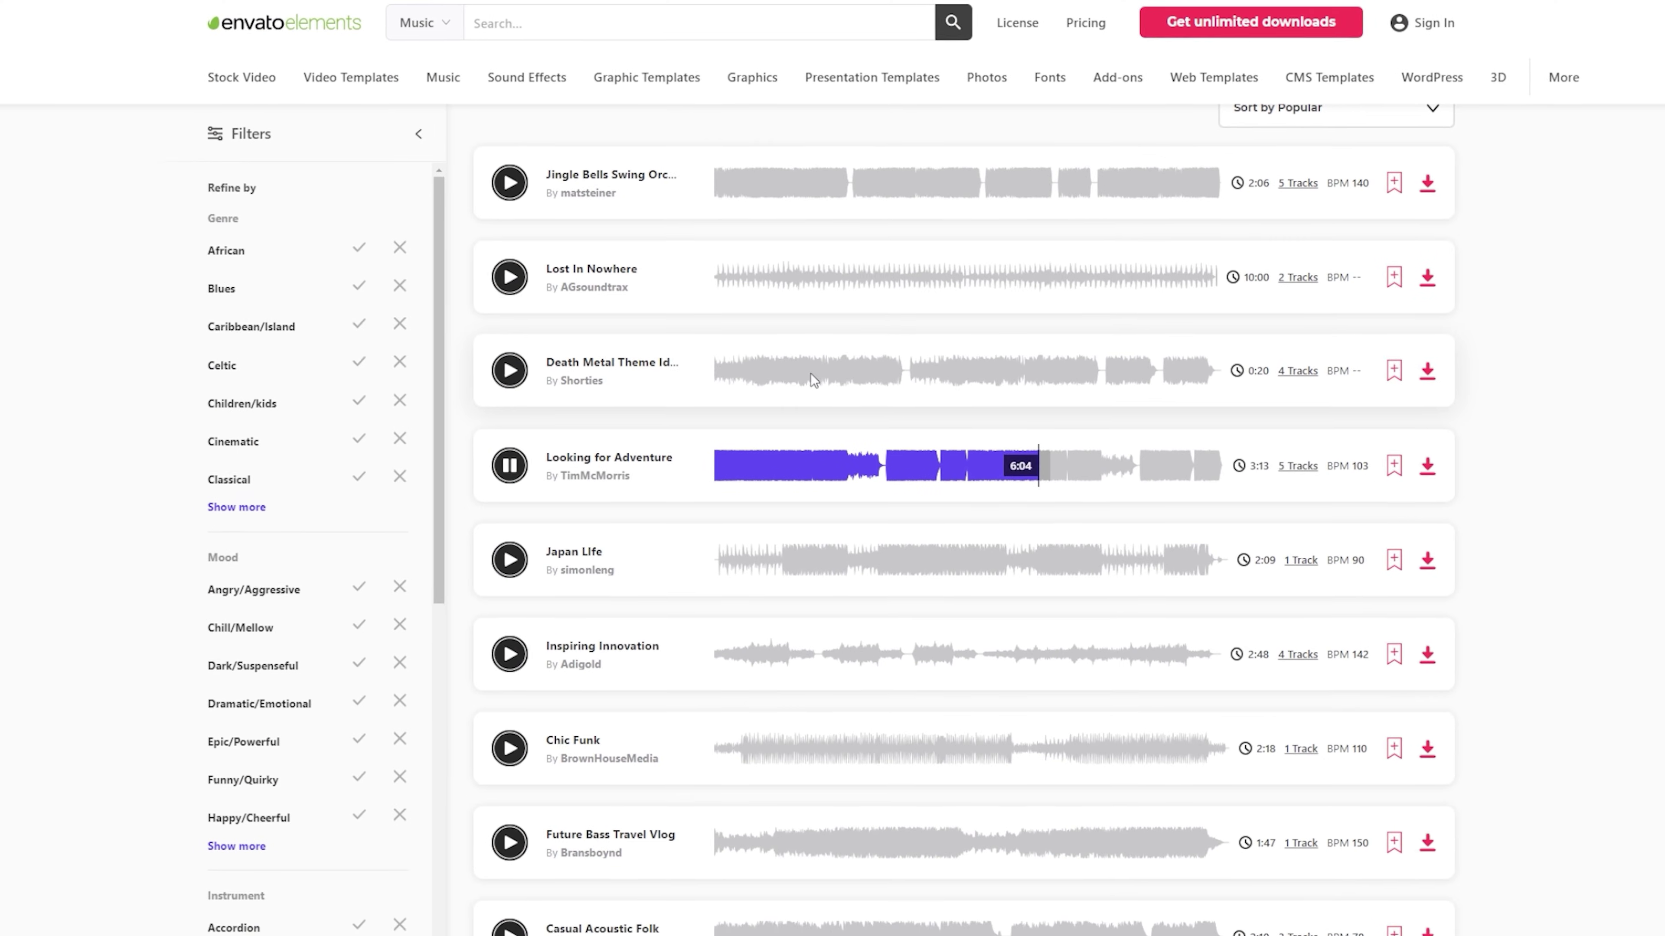
Step: Preview a stock track from the Envato Elements Music list
click(773, 385)
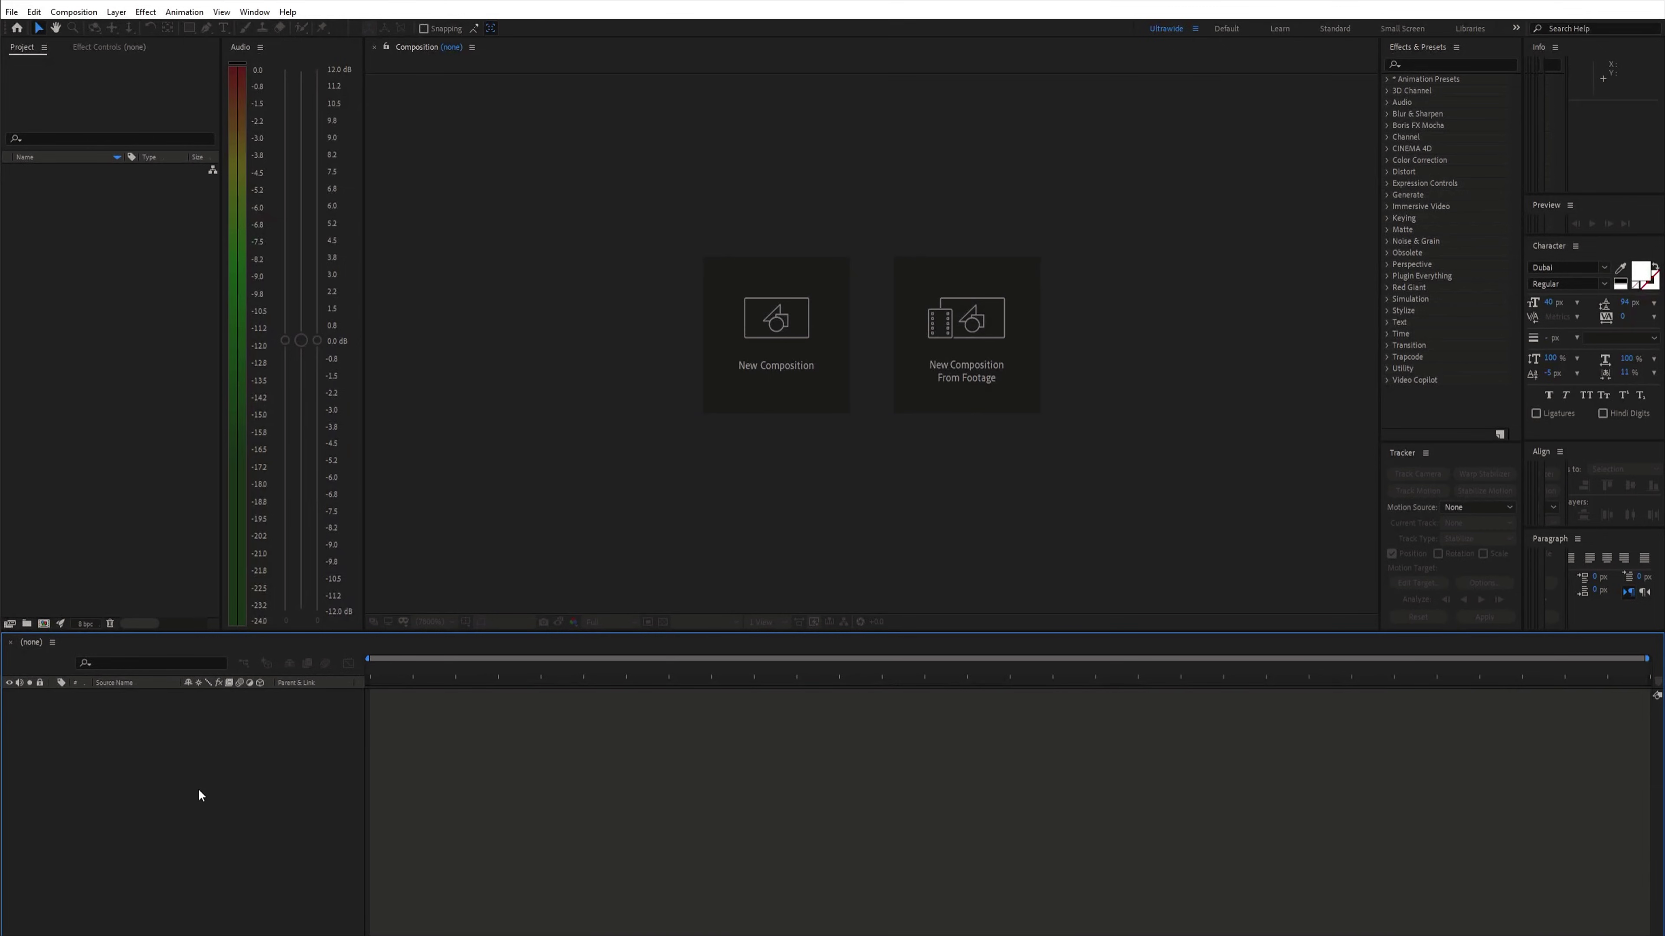
Step: Create a new 3840×2160 composition, Comp 1, from the Project panel
right_click(100, 259)
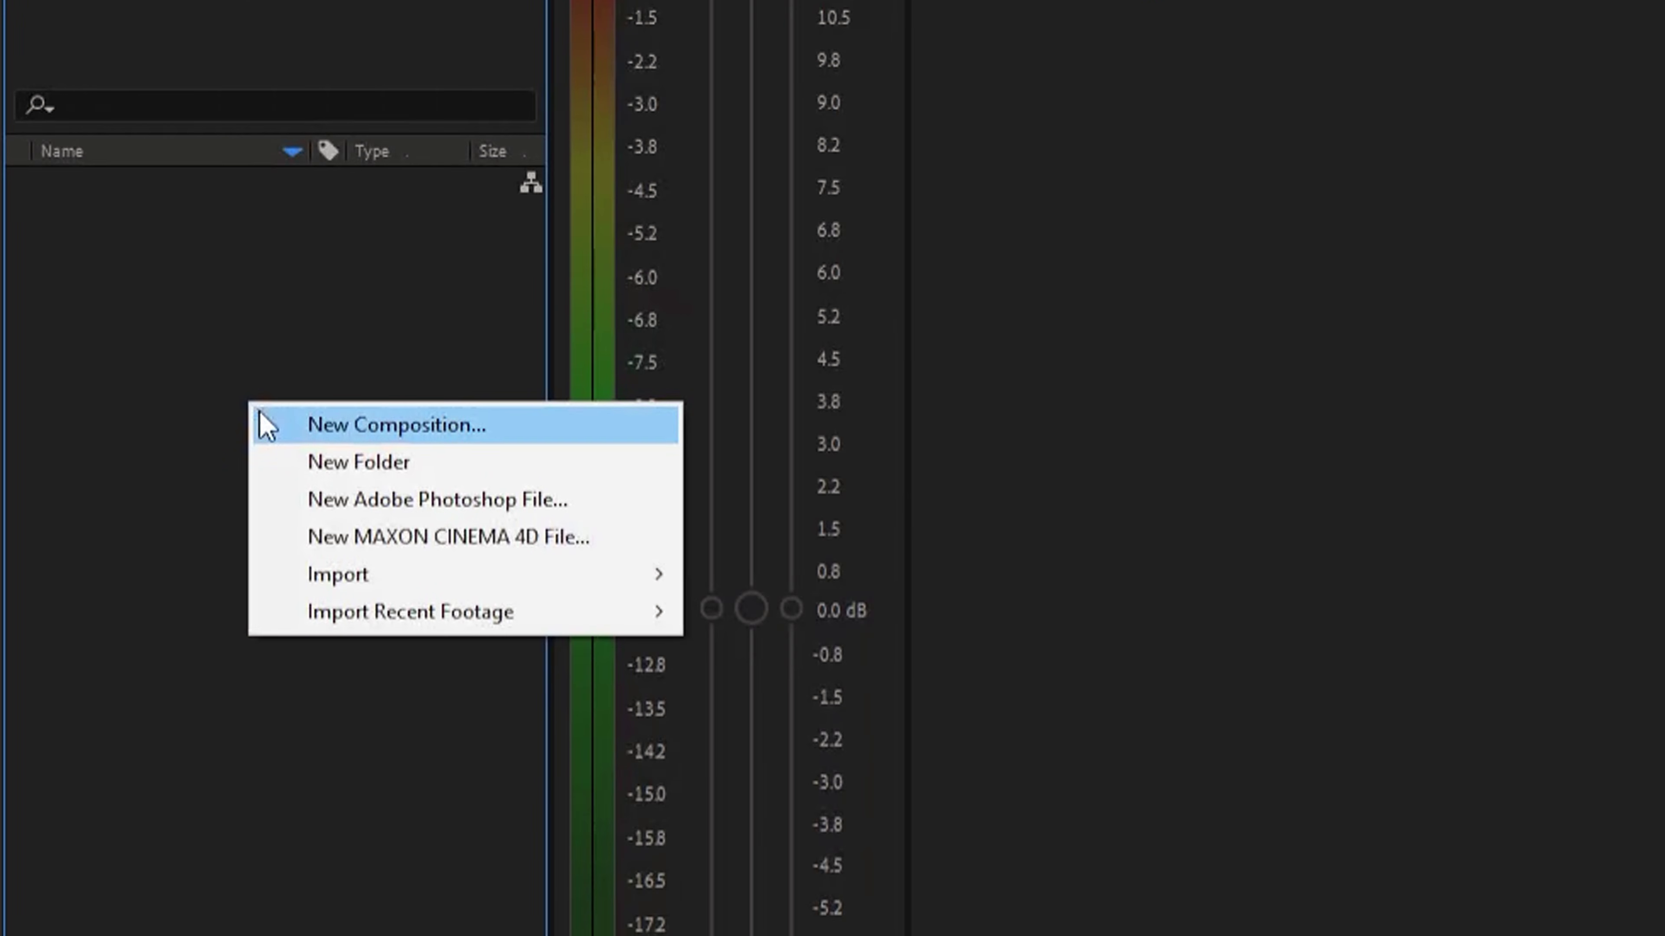
click(265, 425)
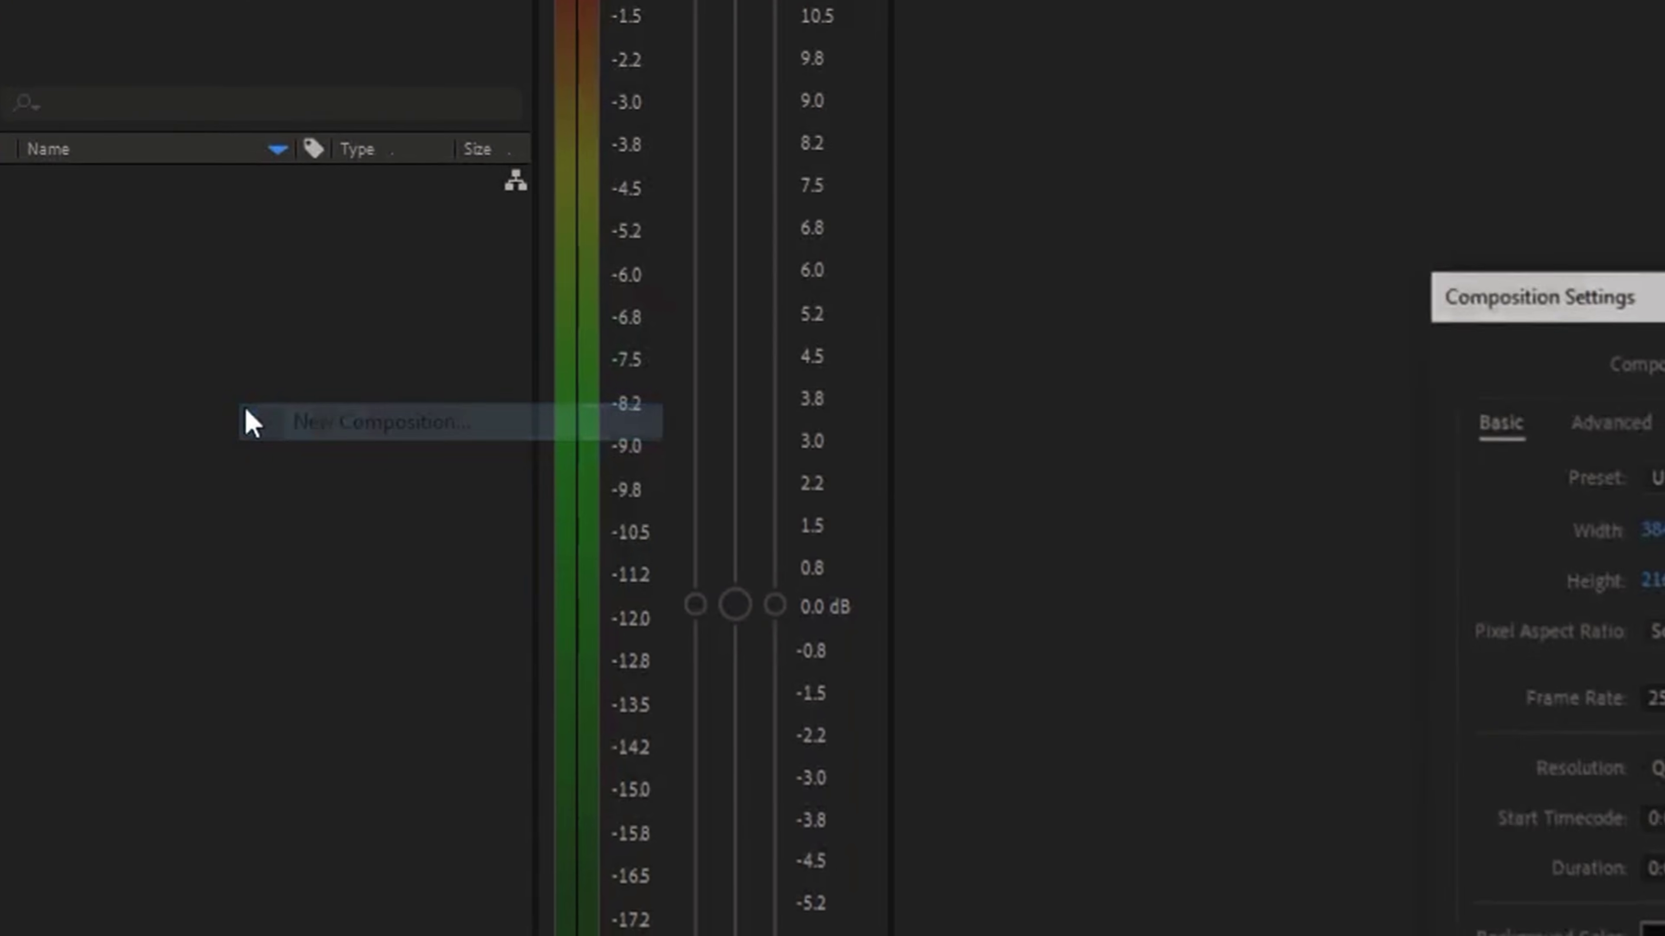
click(991, 827)
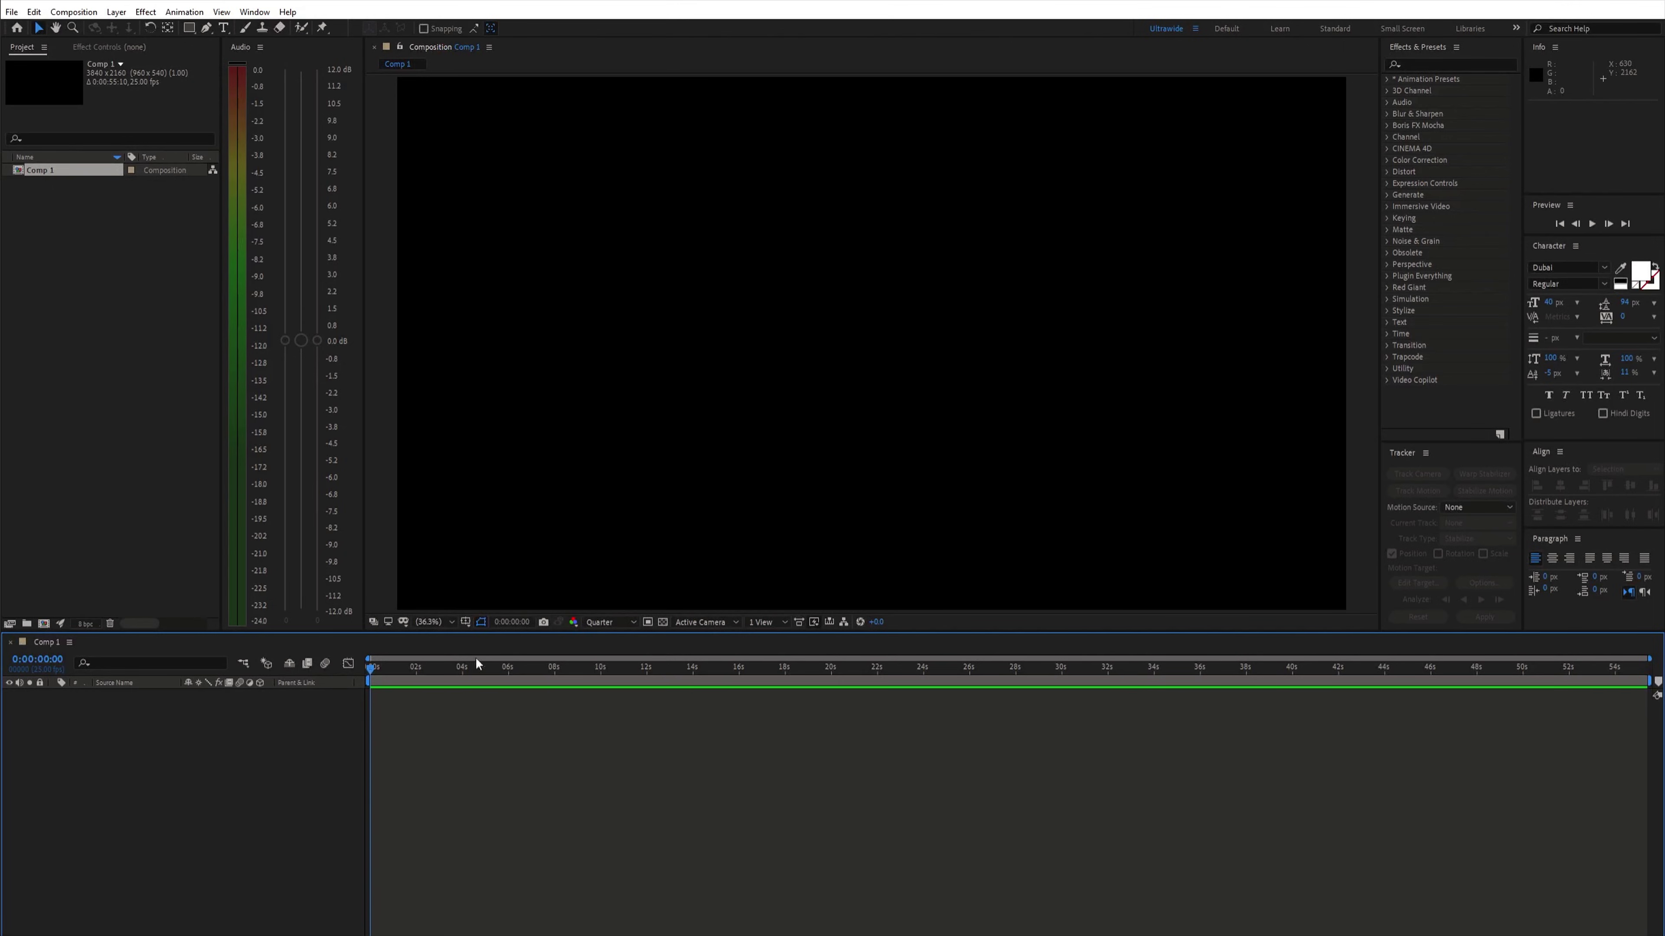
Step: Add a full-frame dark solid layer to Comp 1
right_click(314, 788)
mouse_move(384, 795)
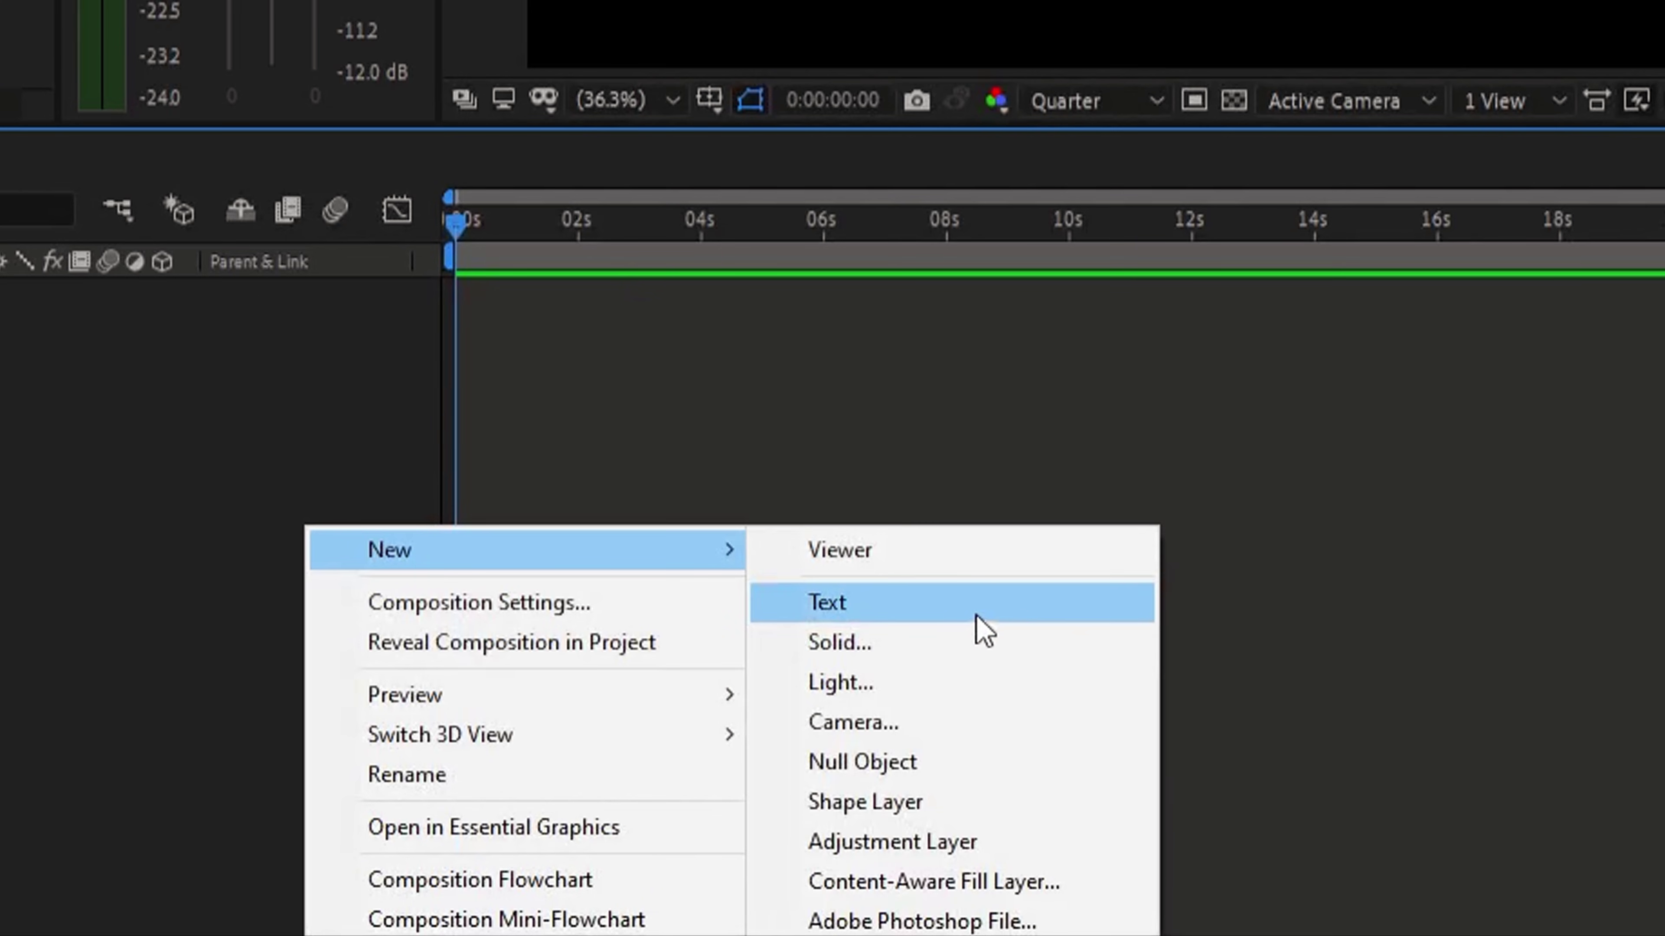
click(990, 663)
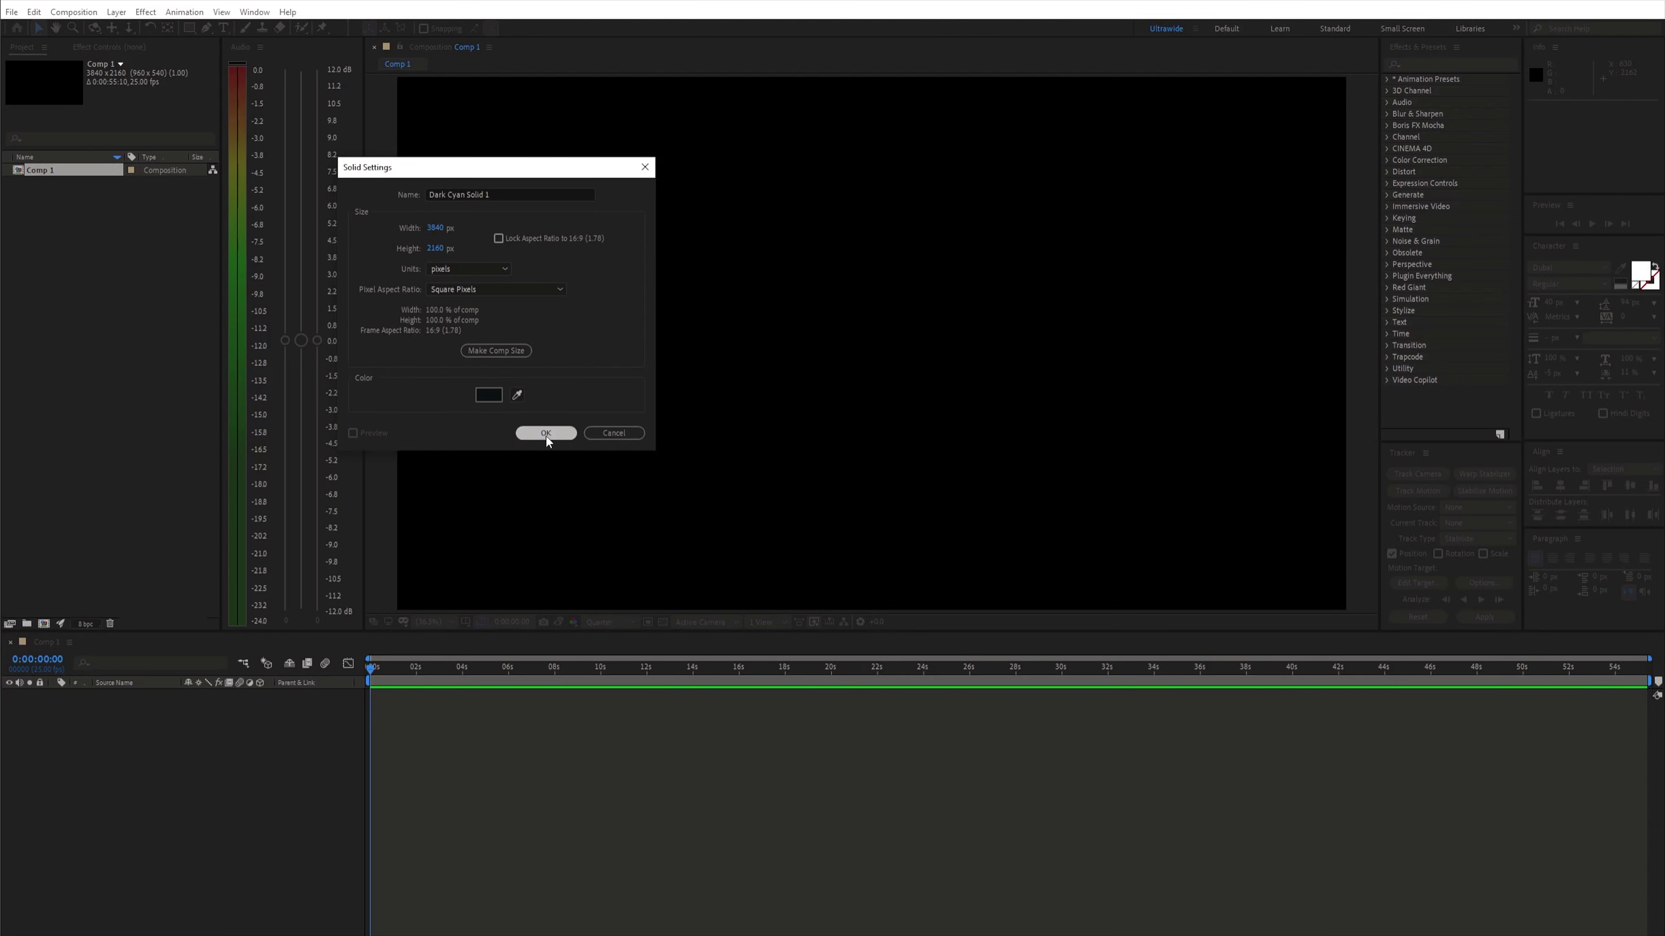
click(544, 435)
Step: Apply Fractal Noise to the solid and set its fractal type to Rocky
key(ctrl+space)
text(fracta)
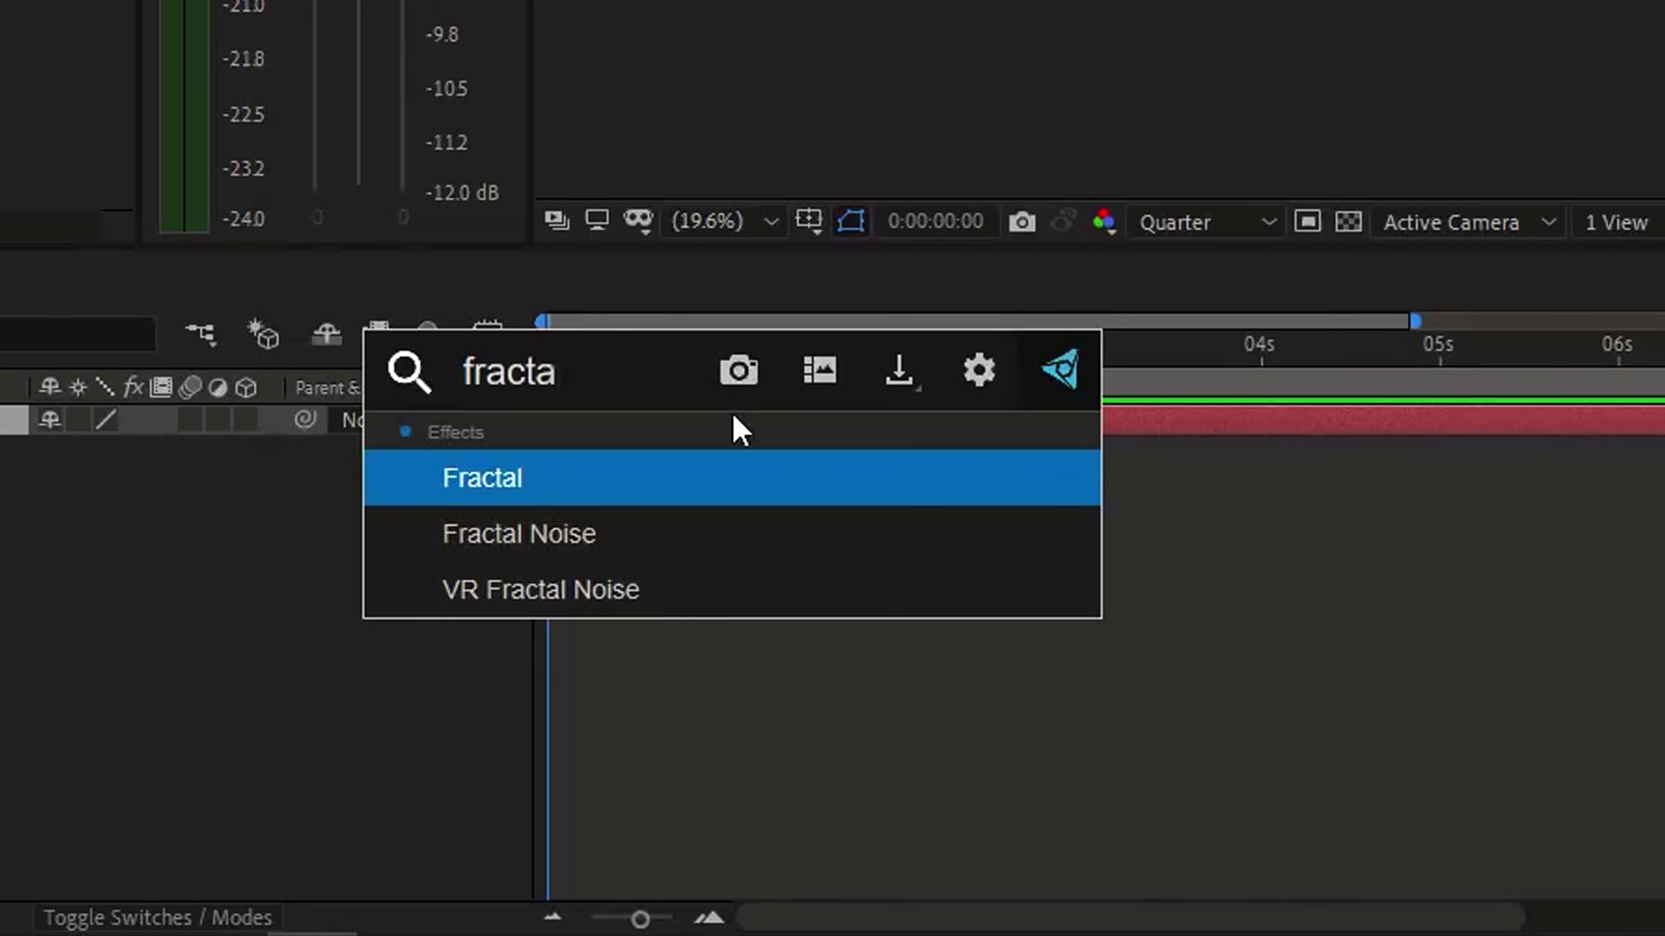
key(Down)
key(Return)
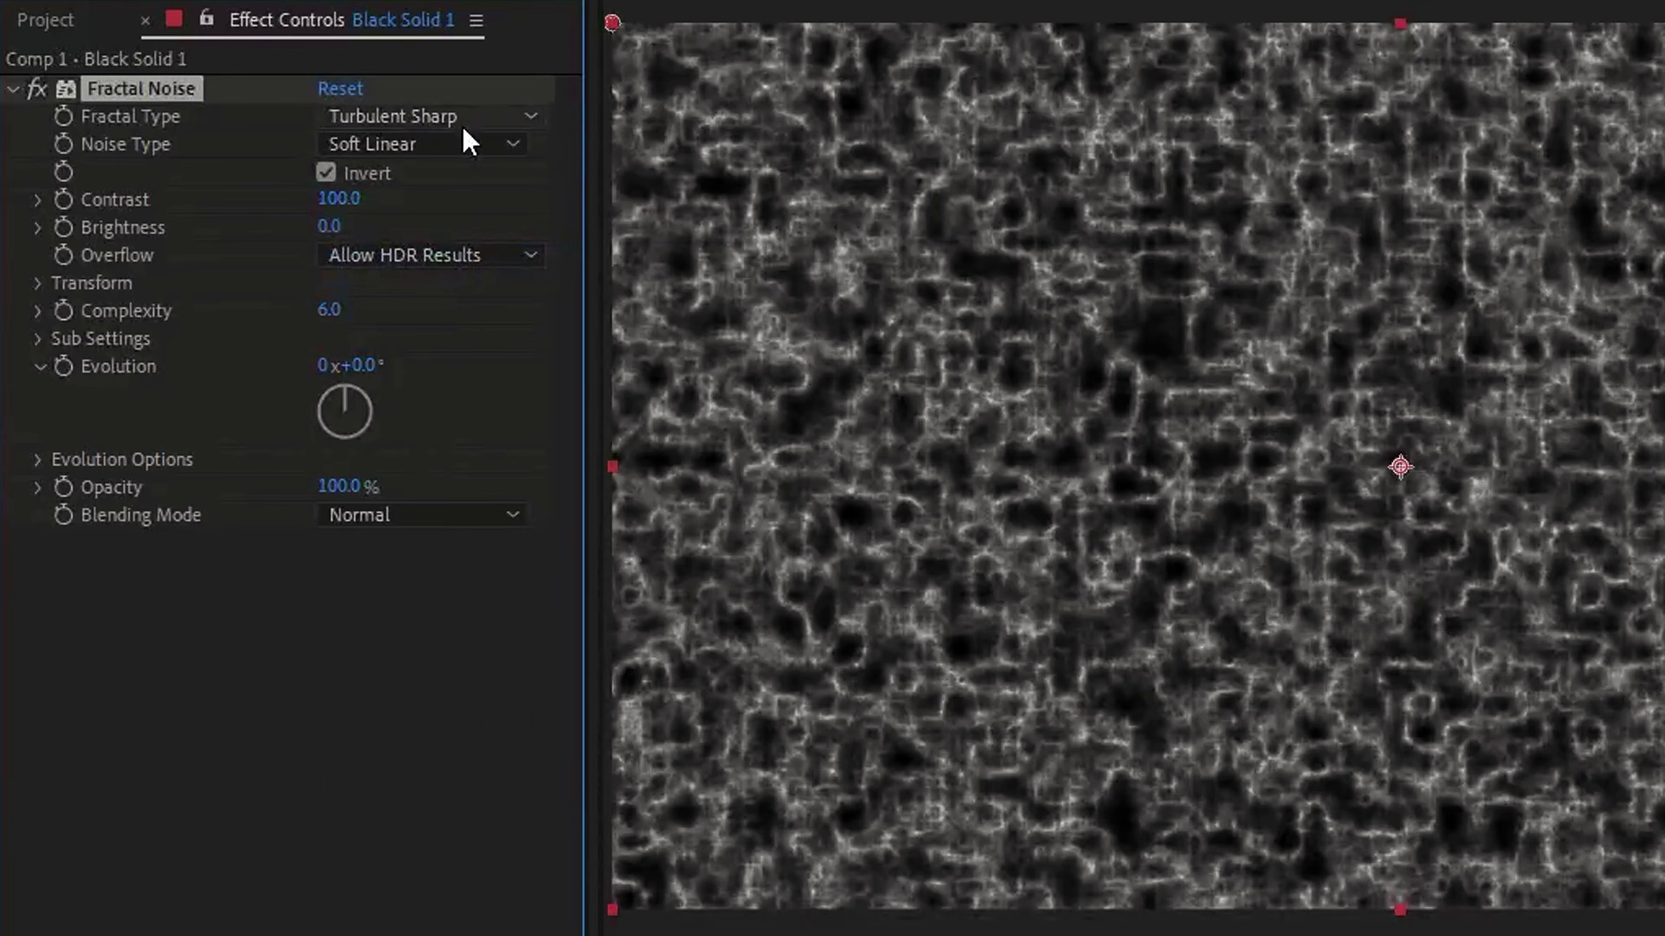
click(461, 123)
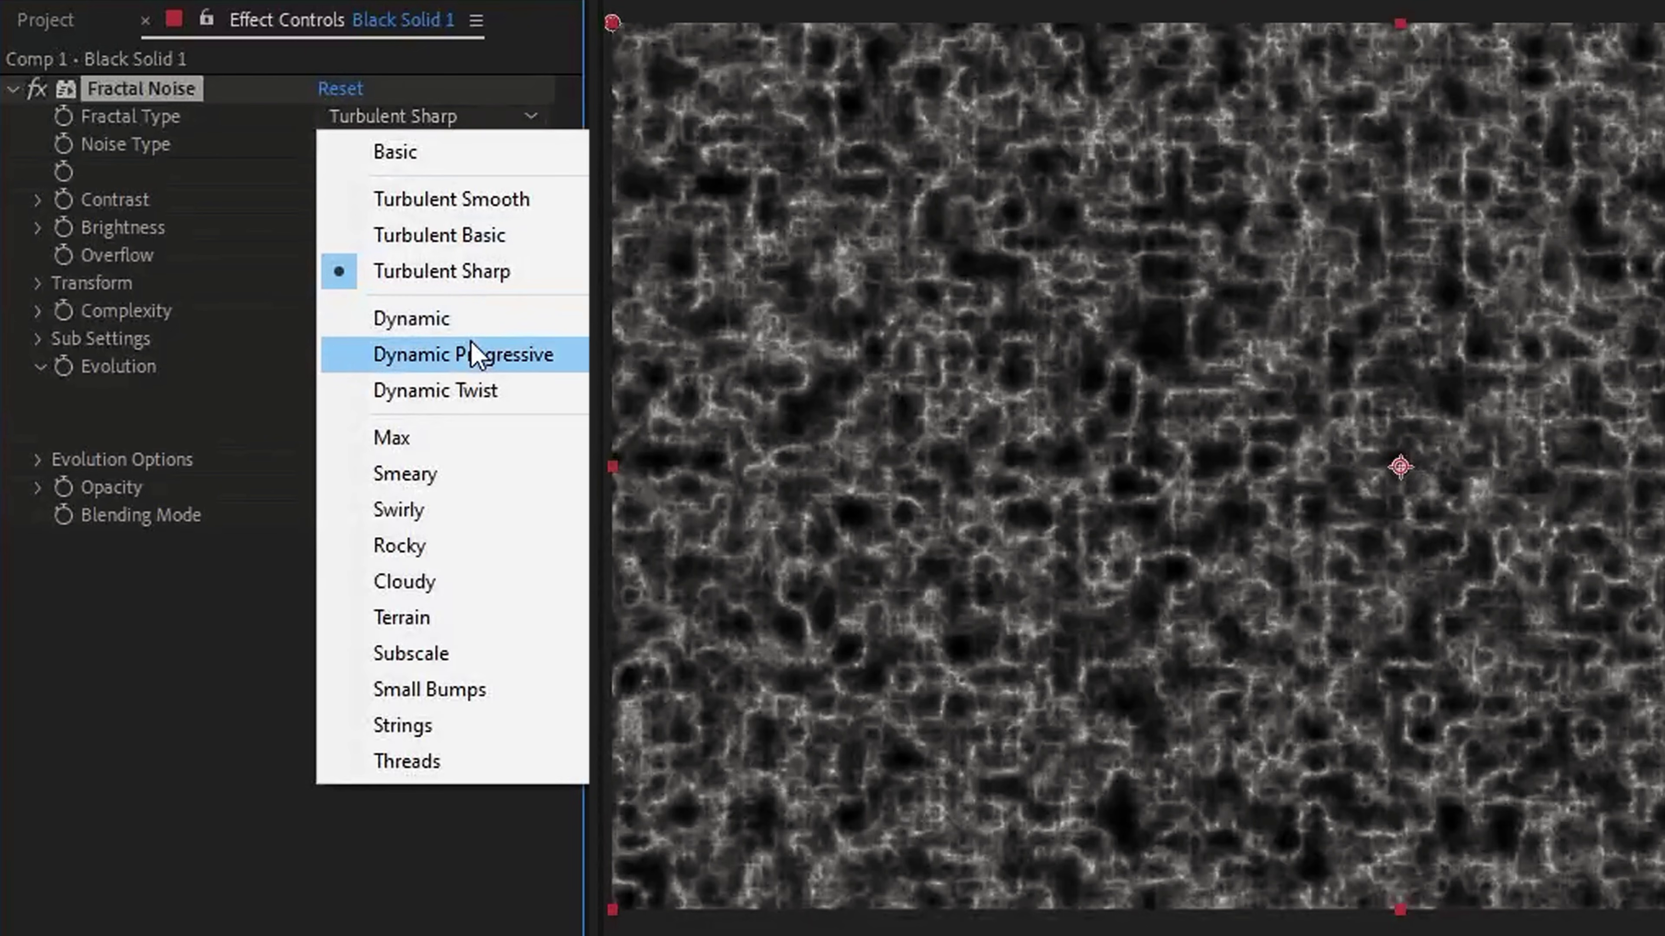
click(470, 354)
click(455, 120)
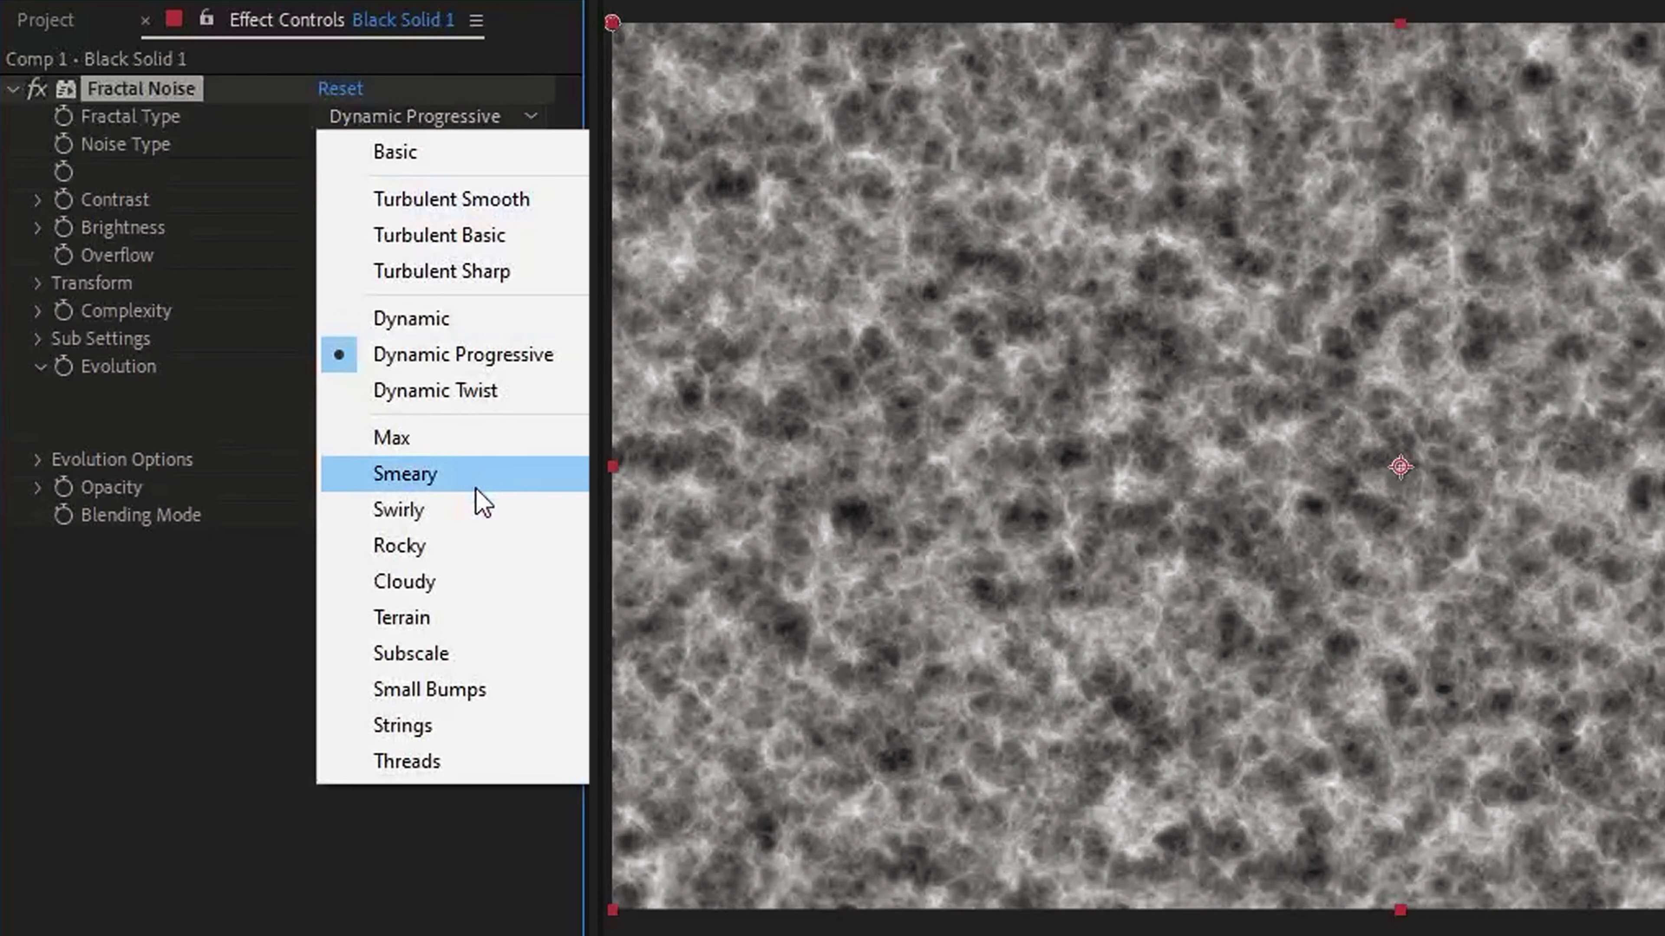
click(468, 546)
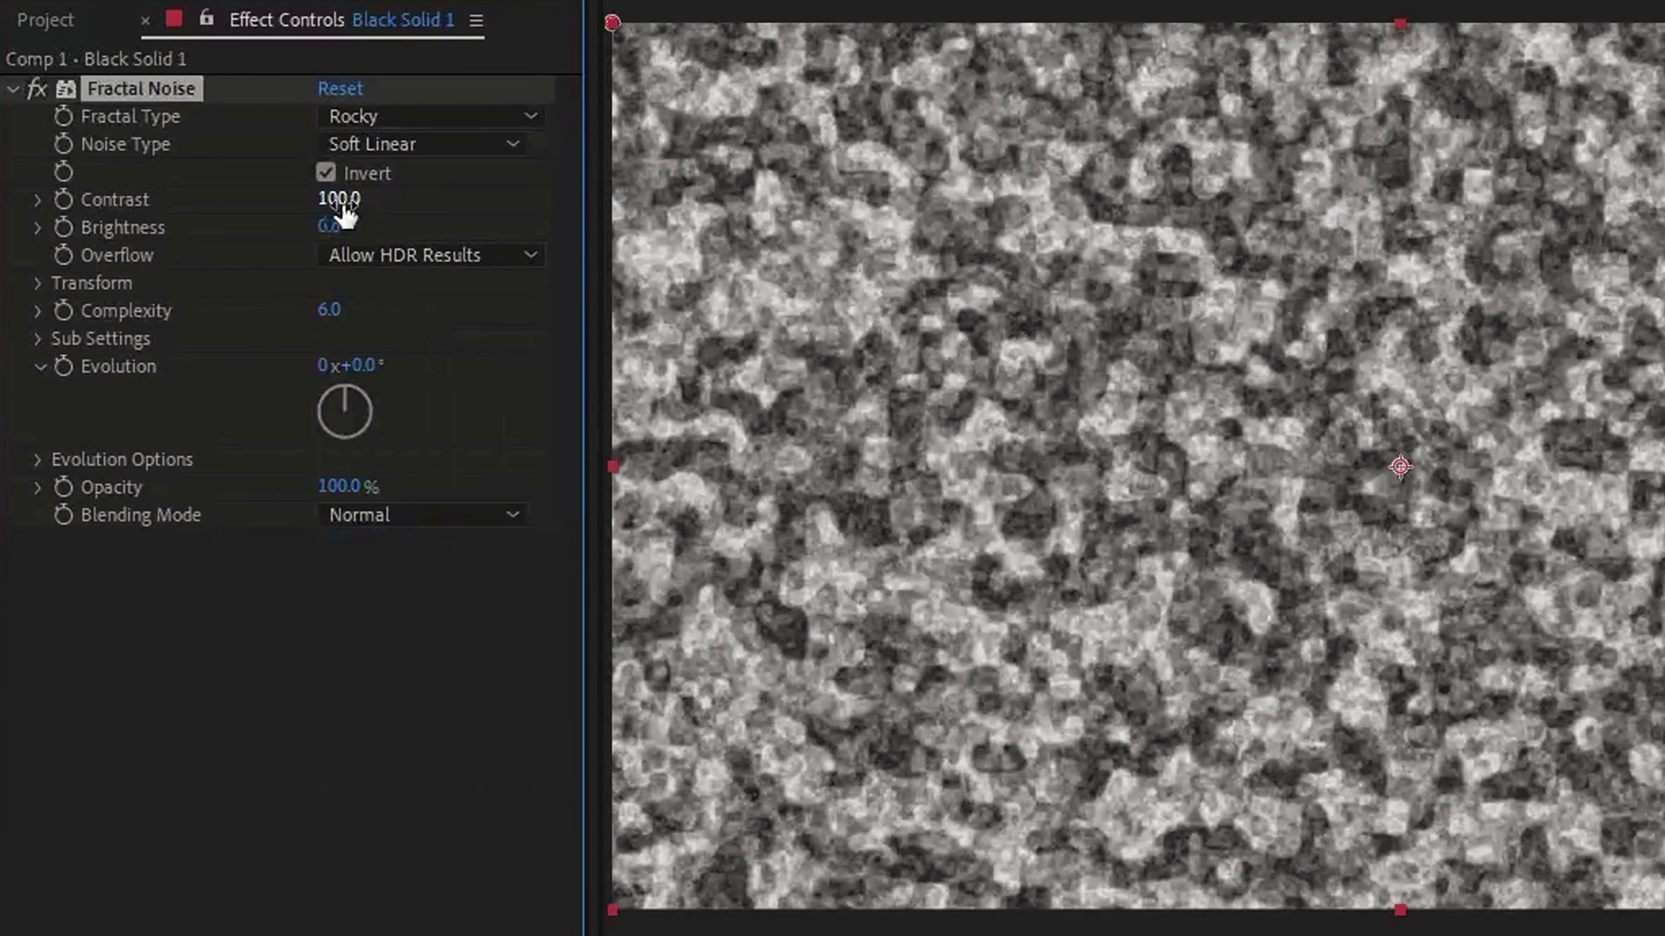
Step: Adjust the noise's contrast and brightness and drive Evolution with a time*100 expression
mouse_move(331, 228)
mouse_down()
mouse_move(308, 227)
mouse_move(391, 201)
mouse_move(322, 227)
mouse_up()
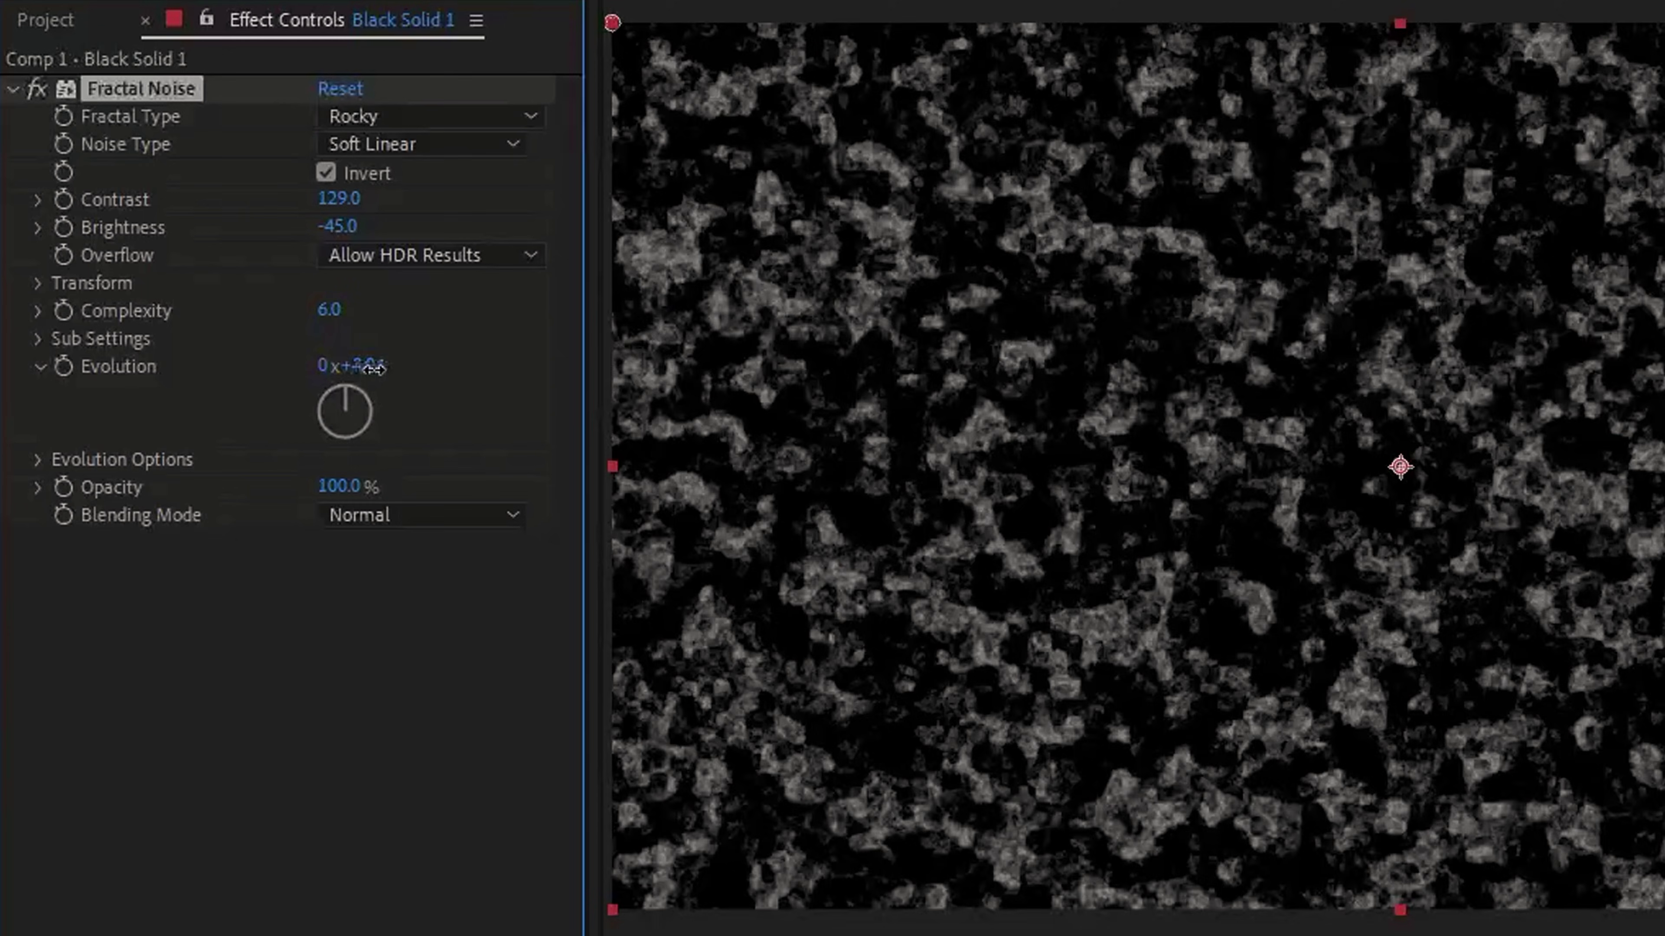
drag(373, 369, 574, 371)
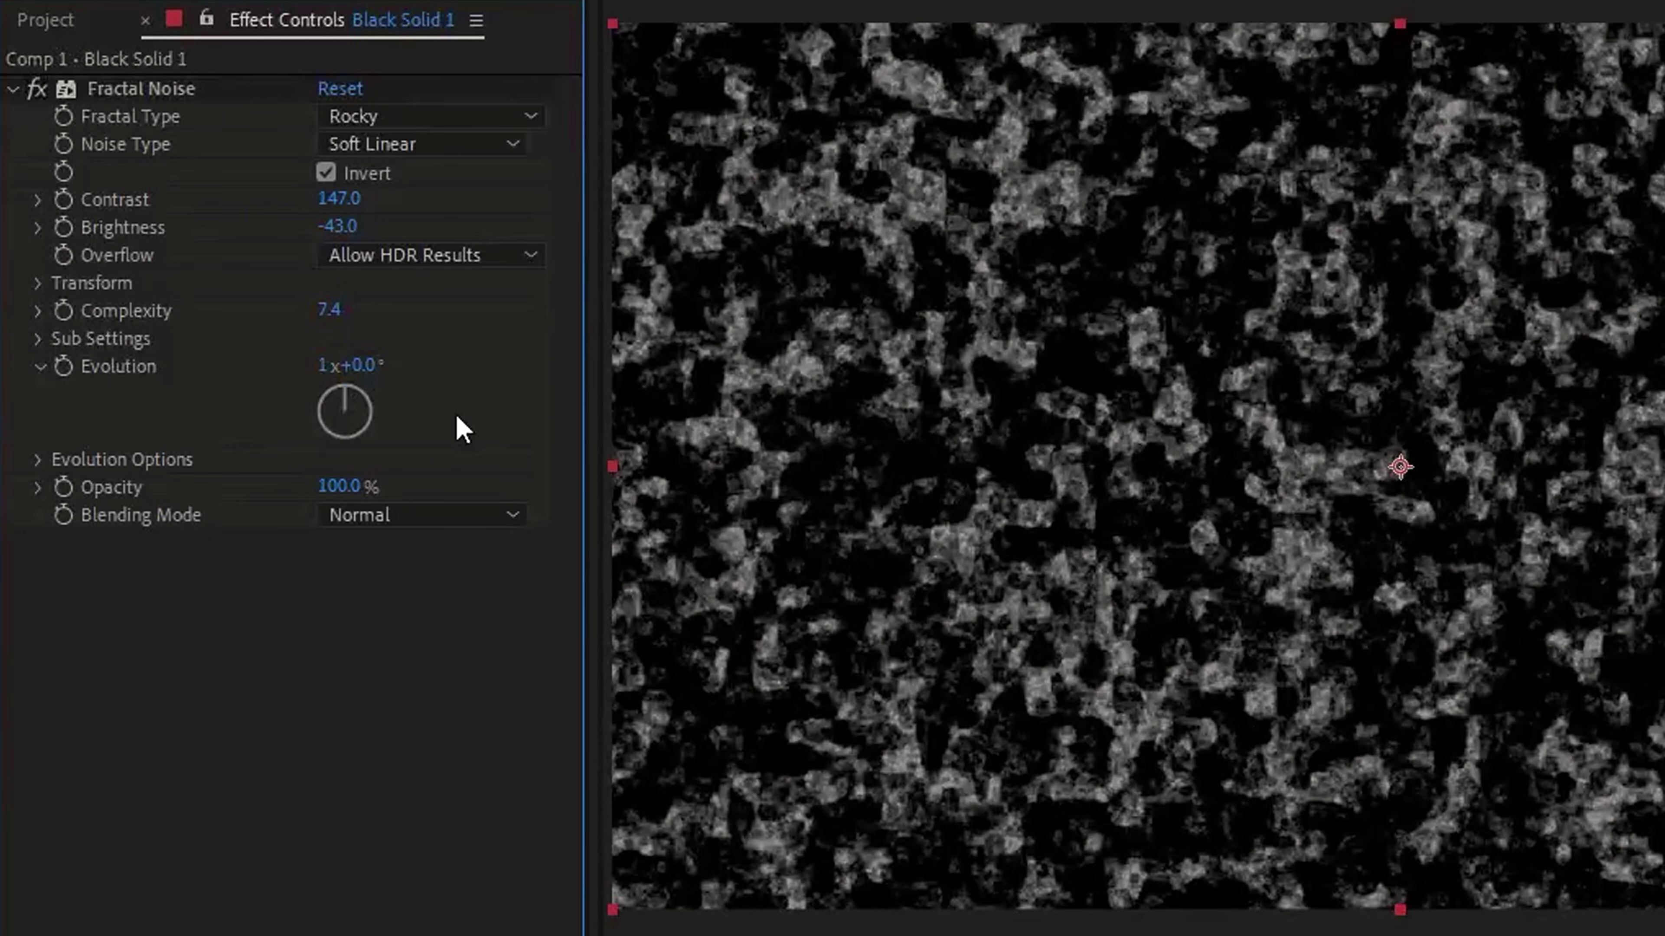
alt+click(65, 366)
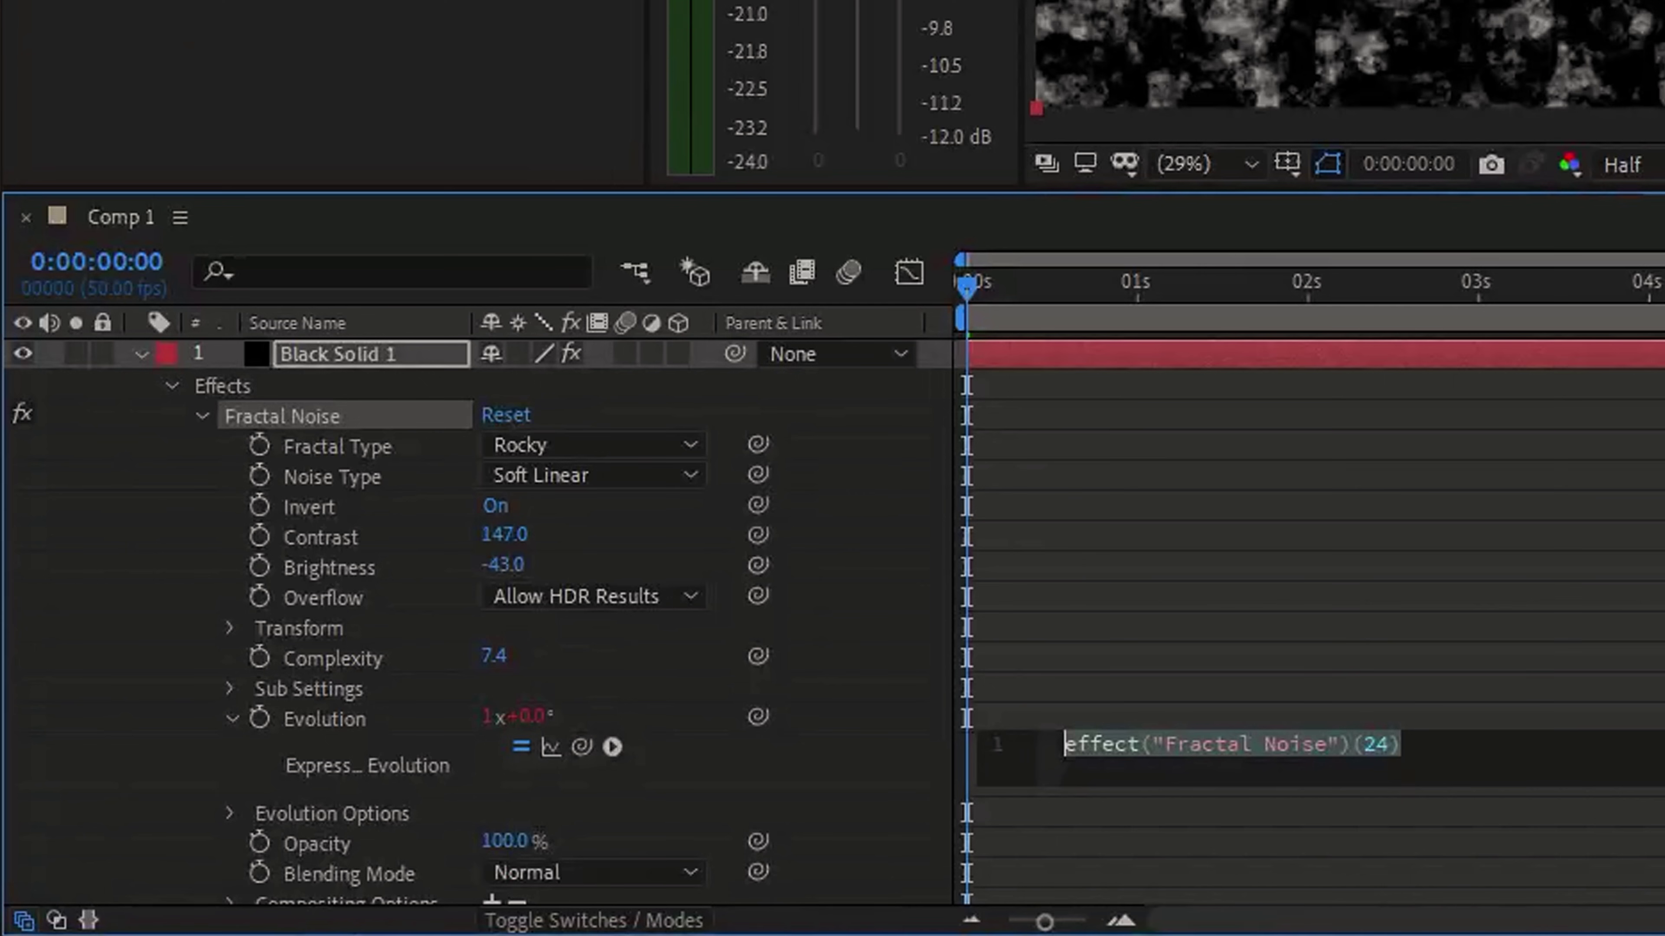
text(time*100)
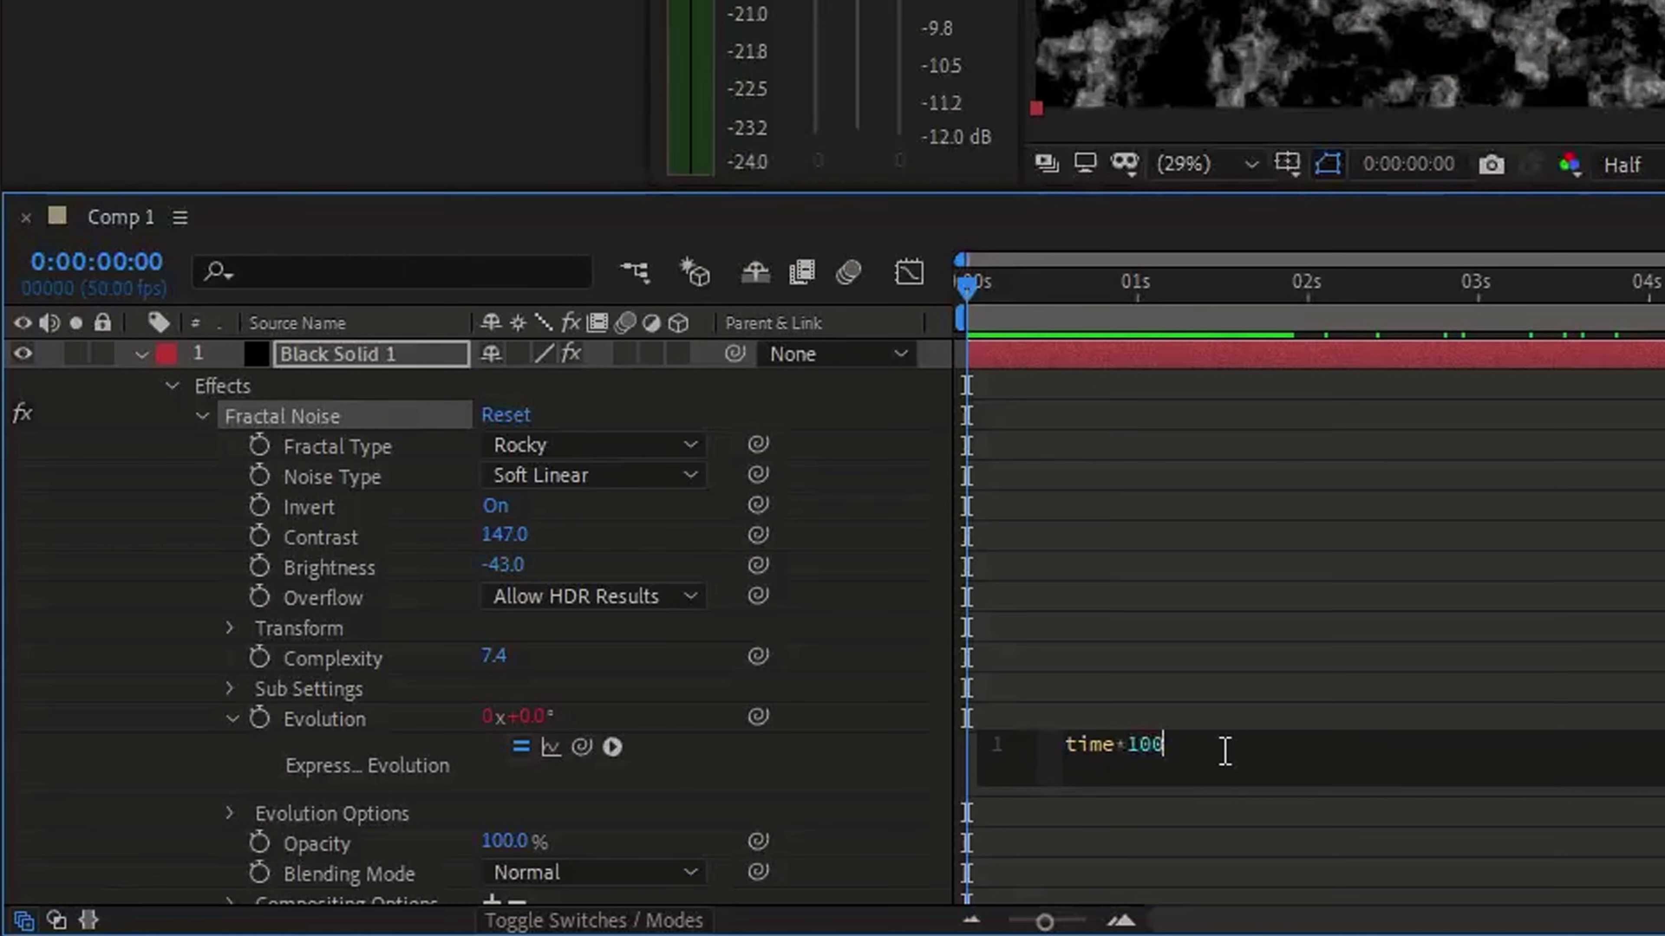
key(KP_Enter)
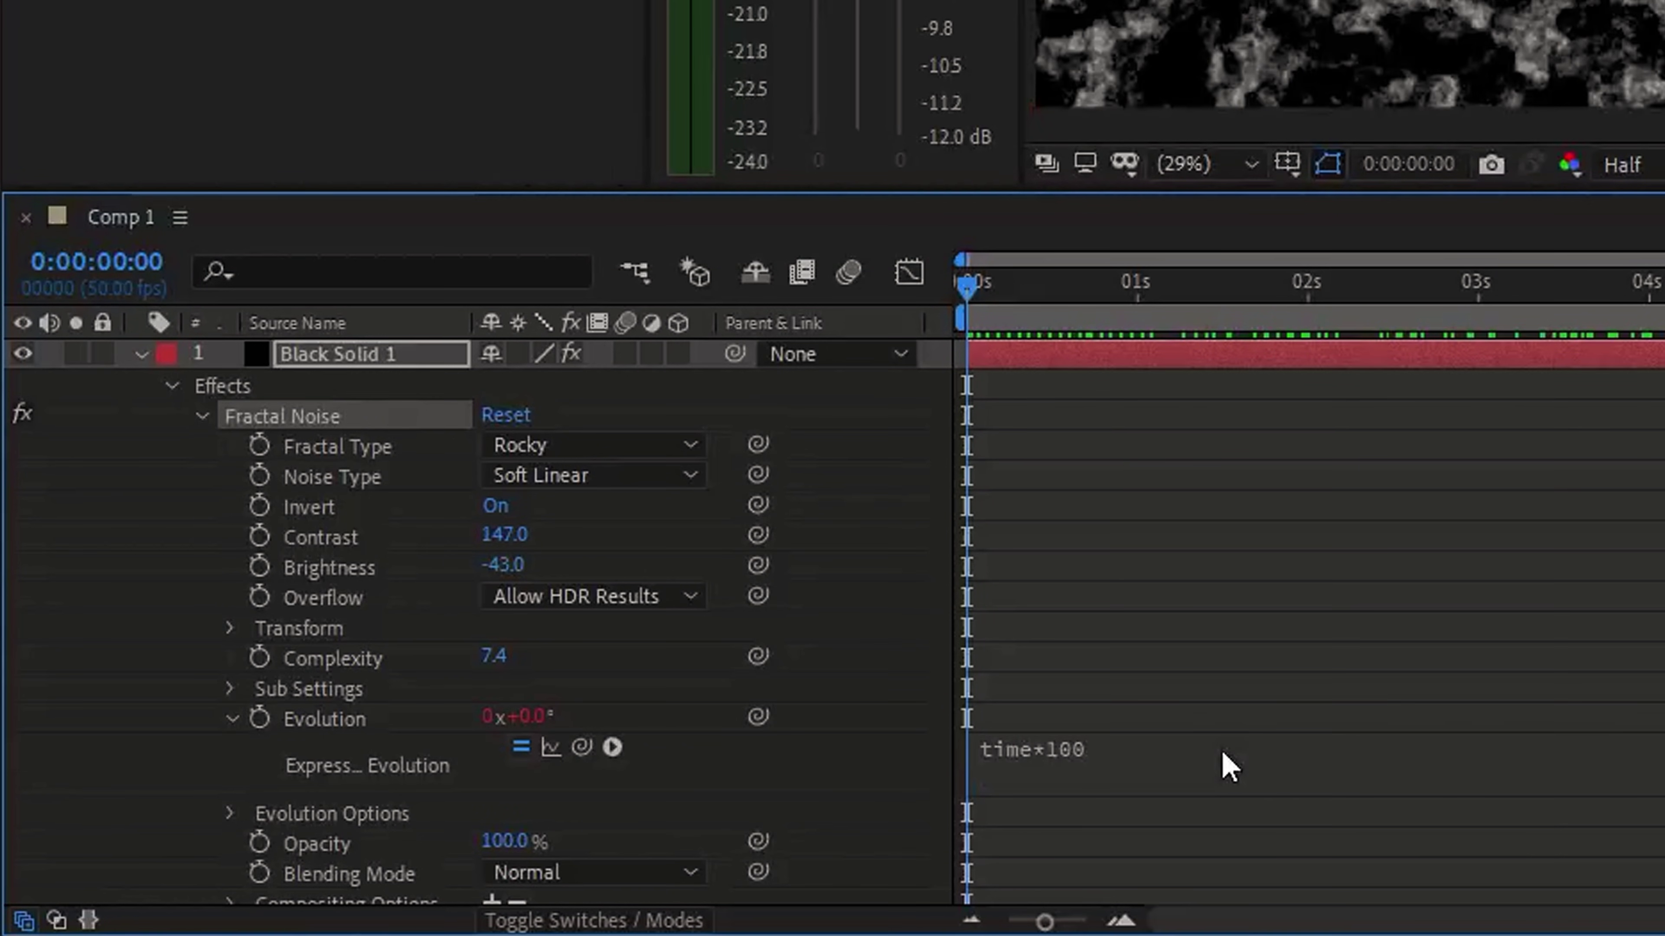
key(space)
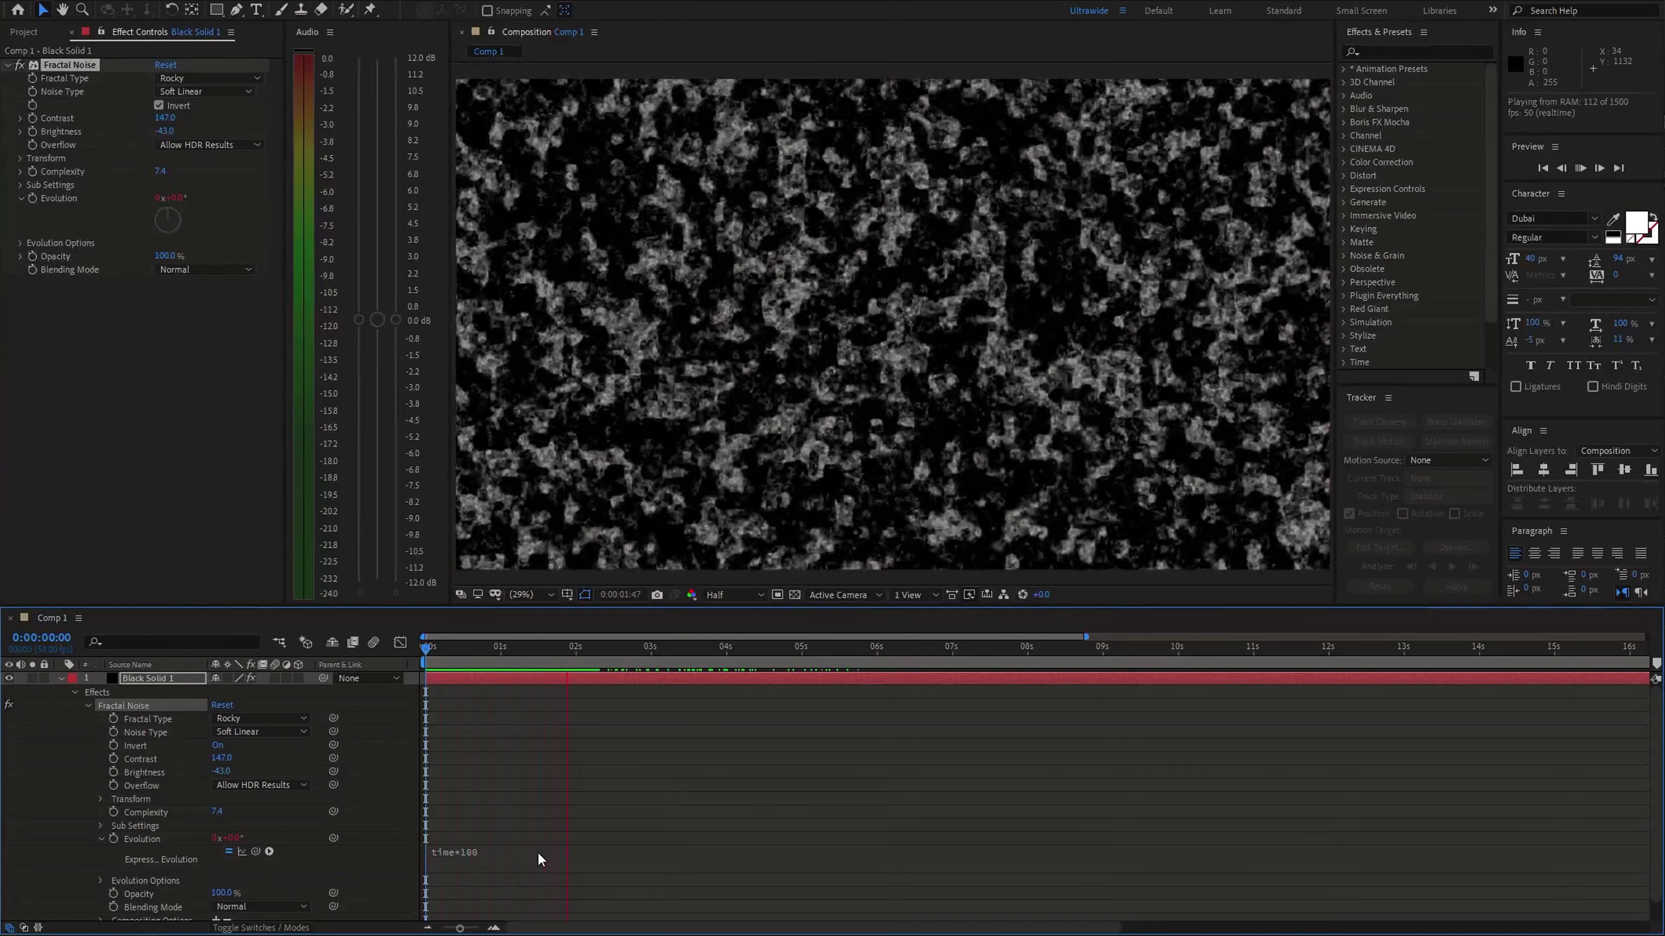
Step: Apply CC Glass, raising Softness and setting Displacement to -200
key(ctrl+space)
text(g)
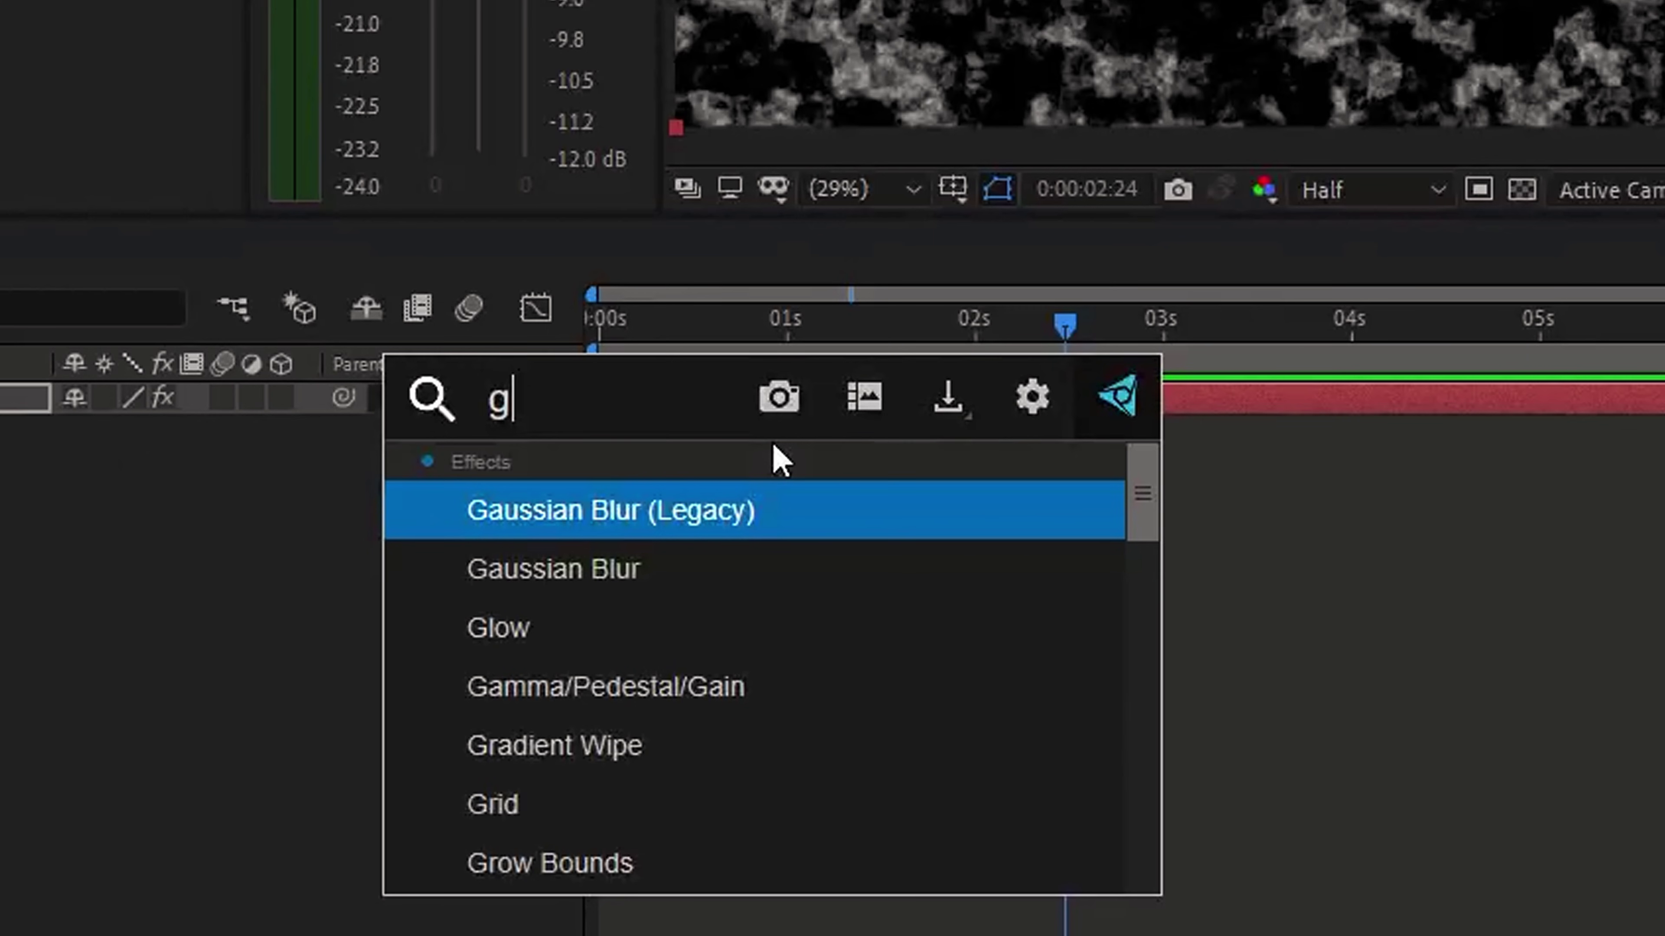
text(lass)
key(Return)
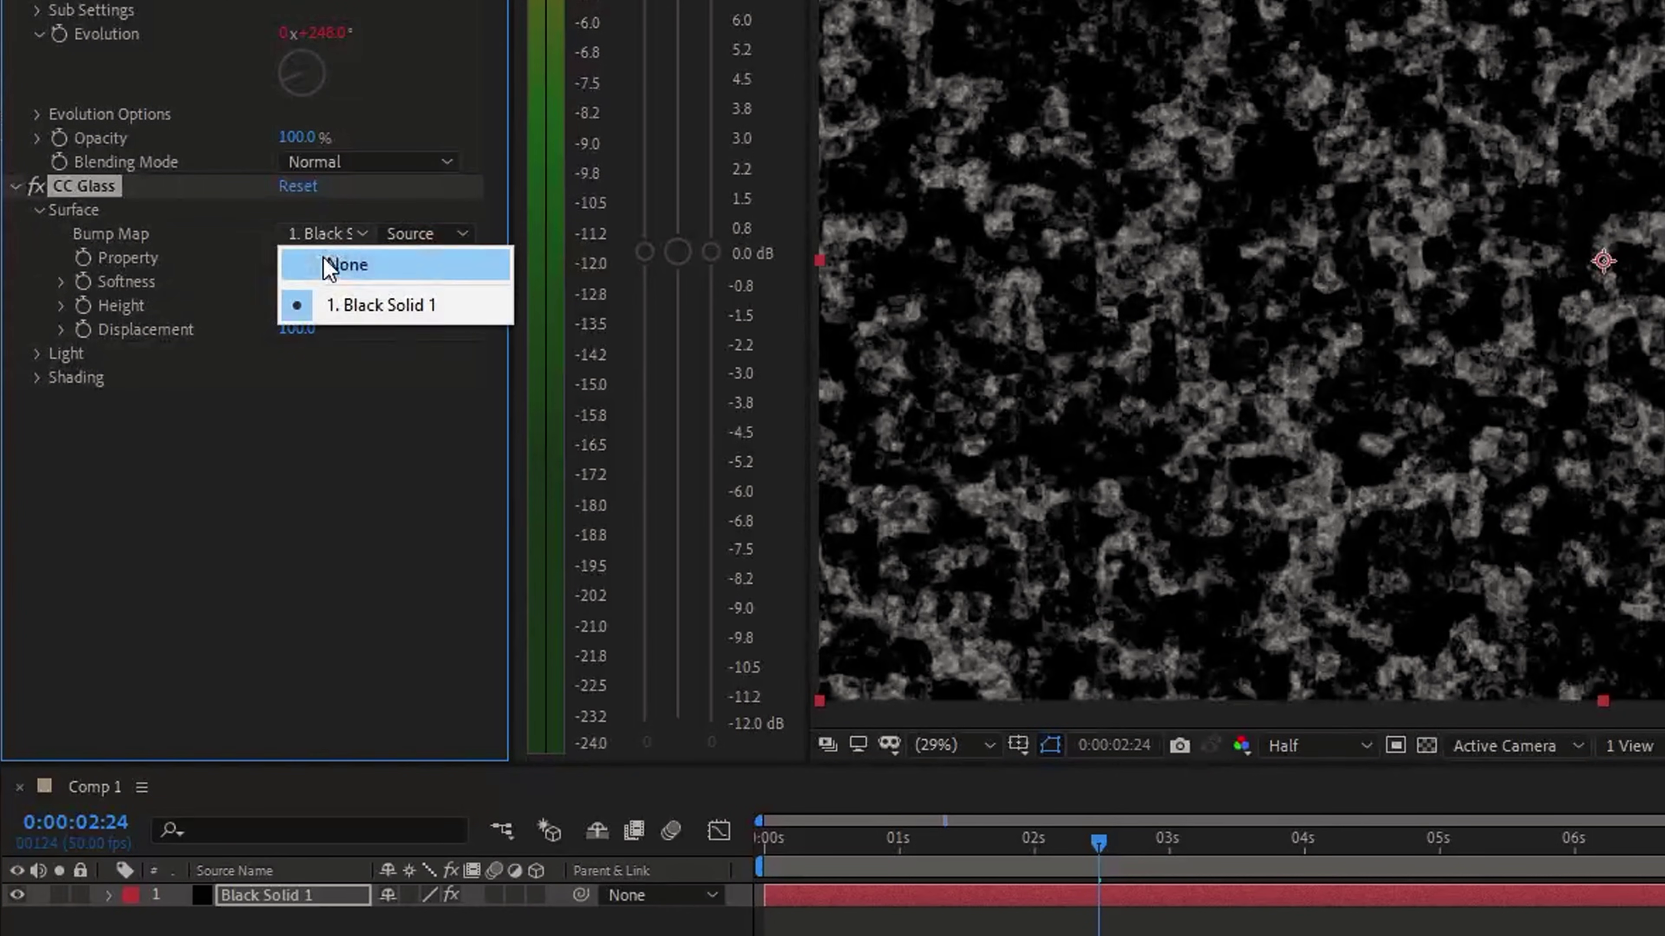
drag(294, 281, 316, 283)
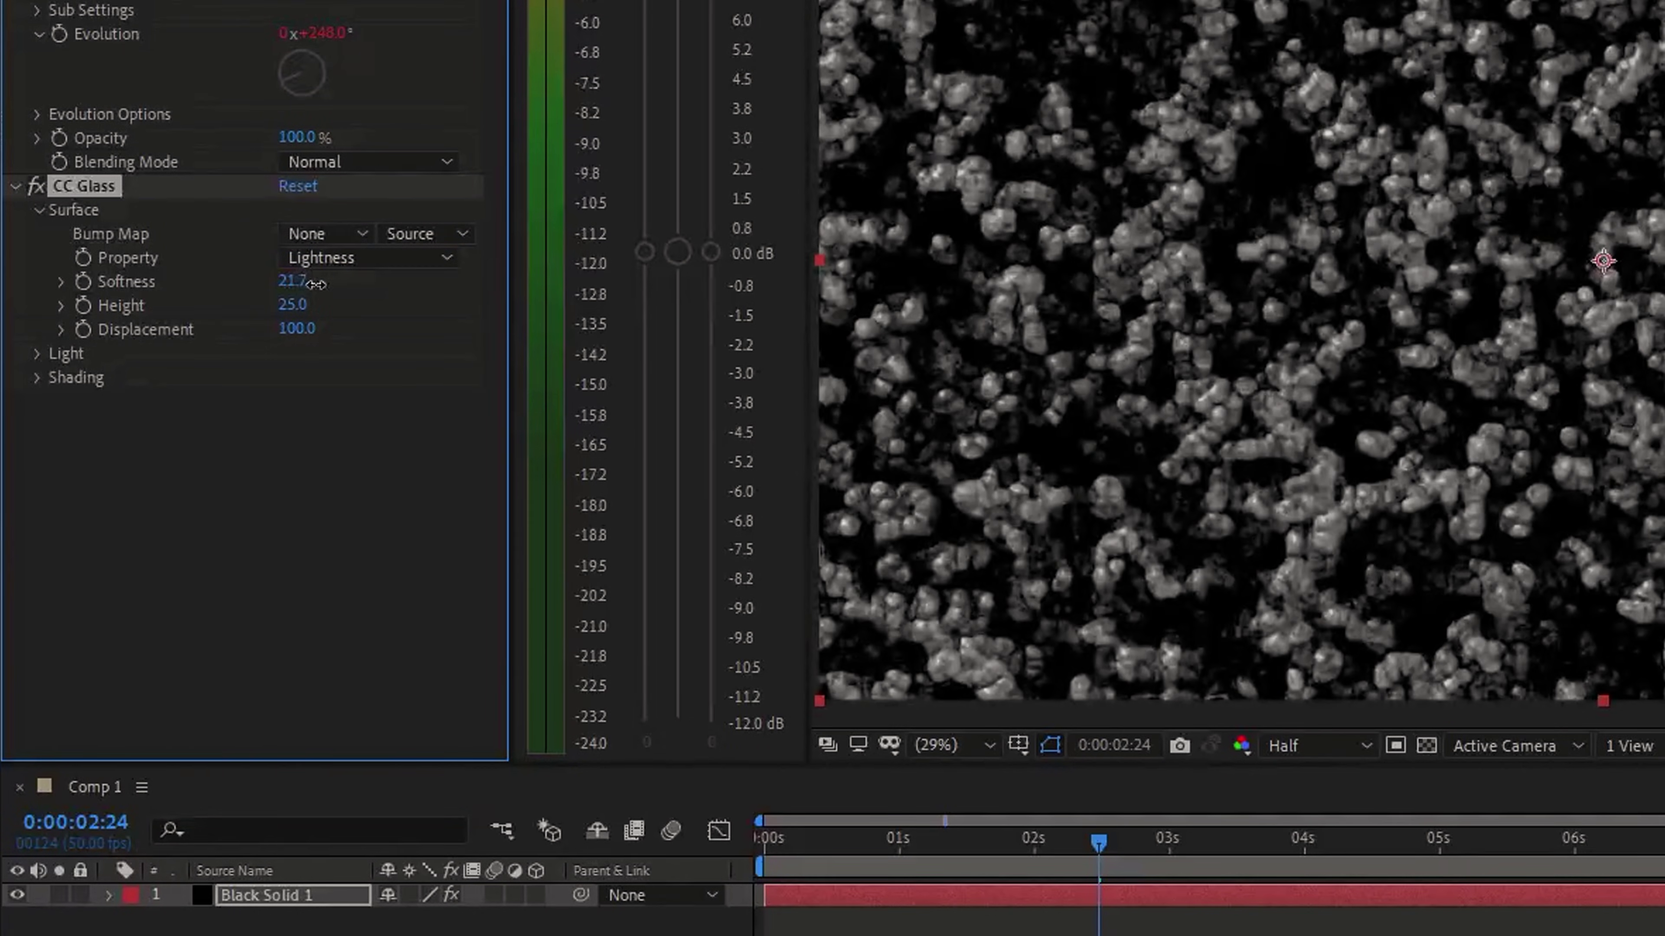
mouse_move(287, 341)
mouse_down()
mouse_move(233, 357)
mouse_move(311, 329)
mouse_up()
Step: Apply CC Sphere and set its Light Height to 90
key(ctrl+space)
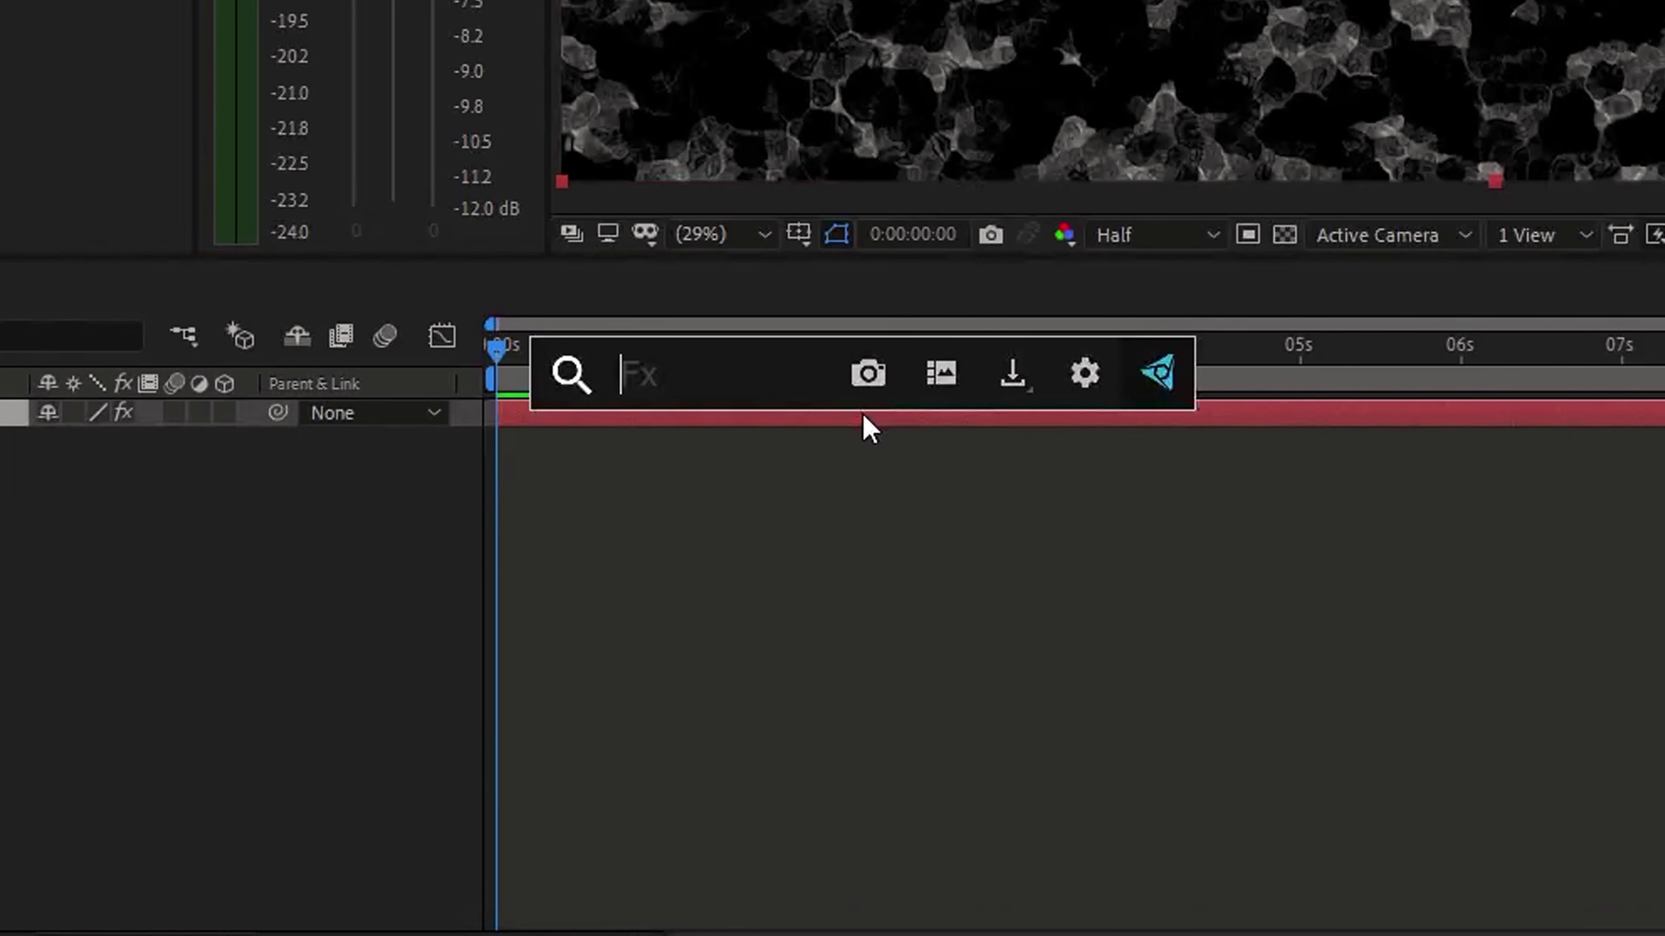
text(sphere)
key(Return)
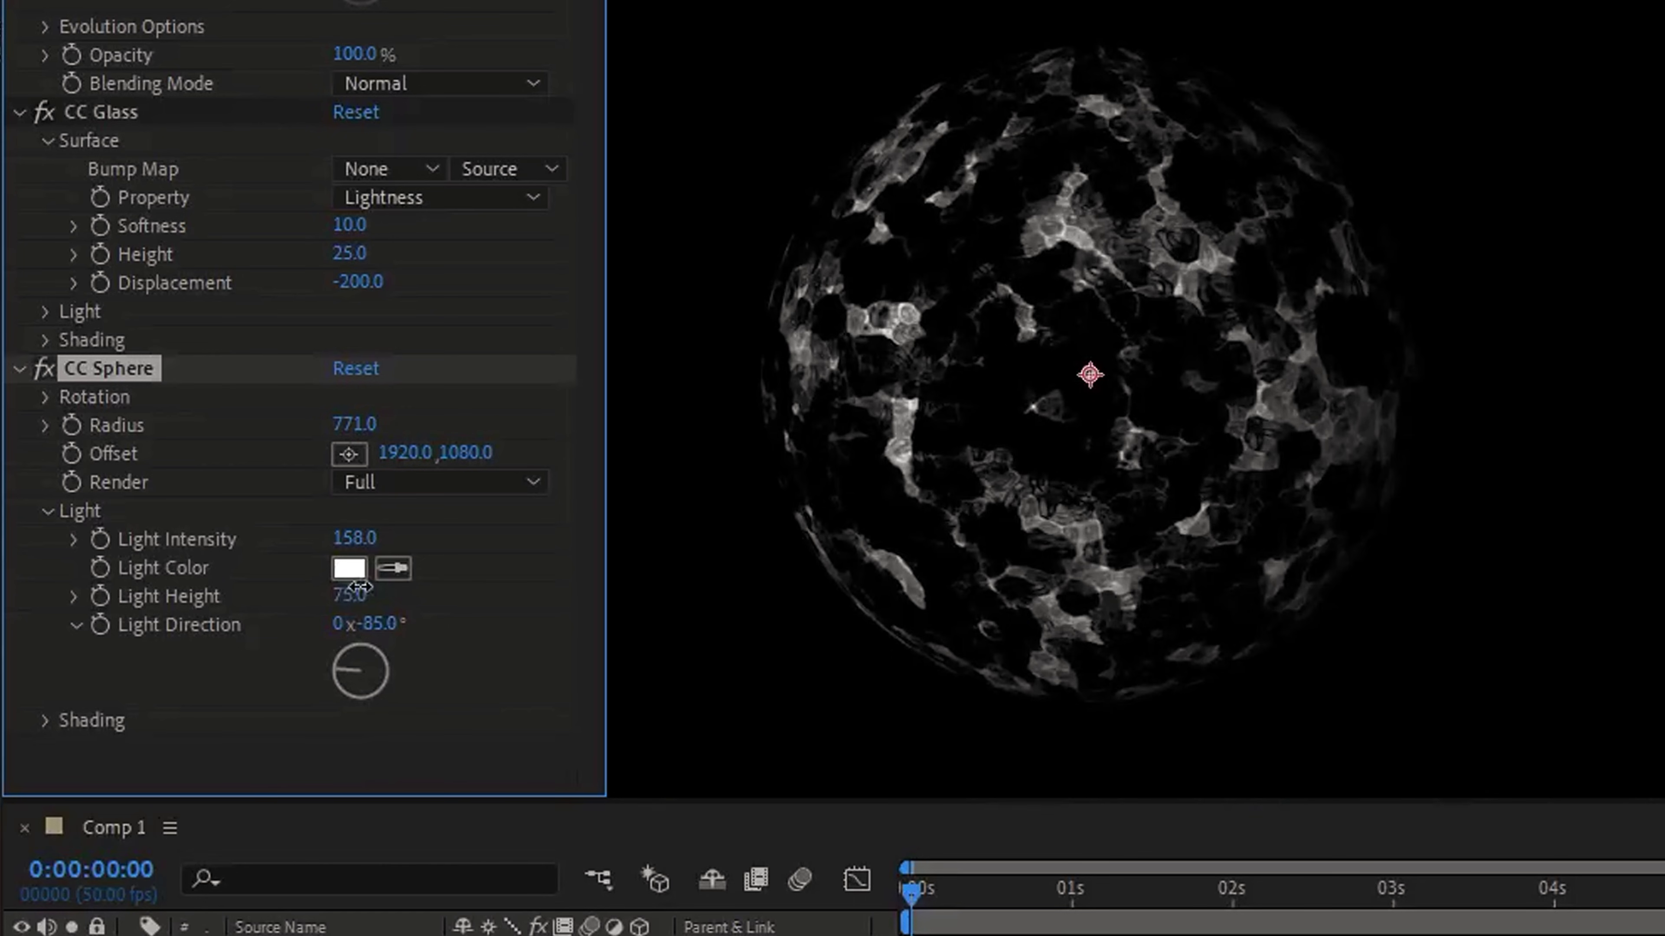
click(352, 596)
text(90)
key(Return)
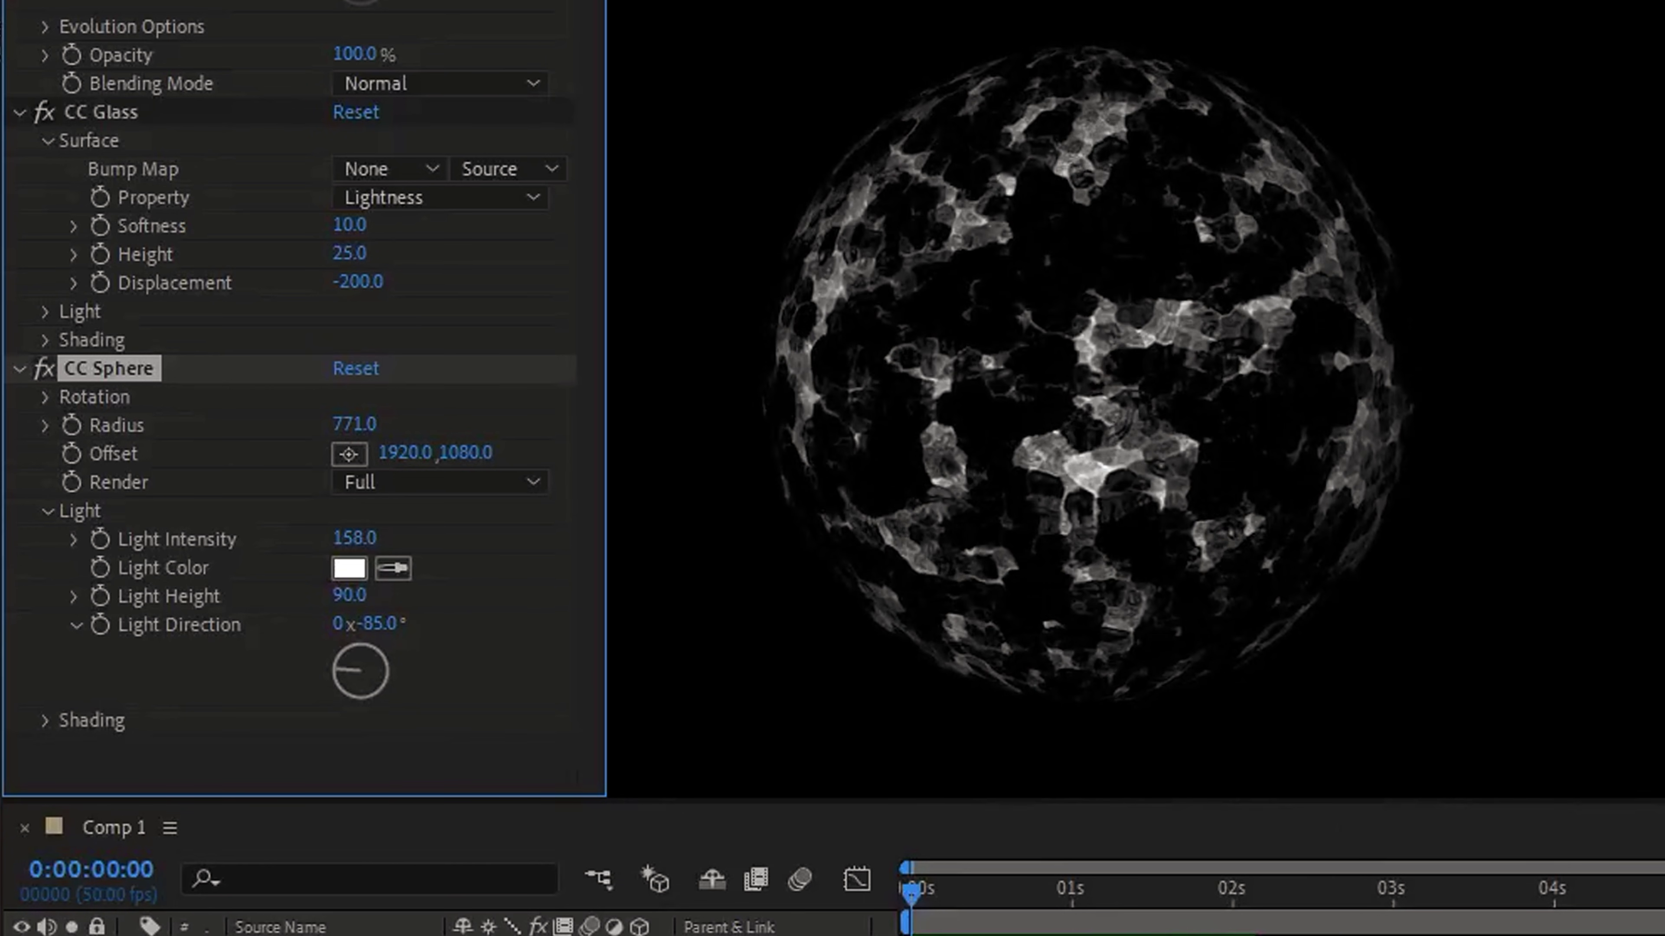
Step: Duplicate the noise sphere layer and set the copy's blend mode to Add
click(174, 680)
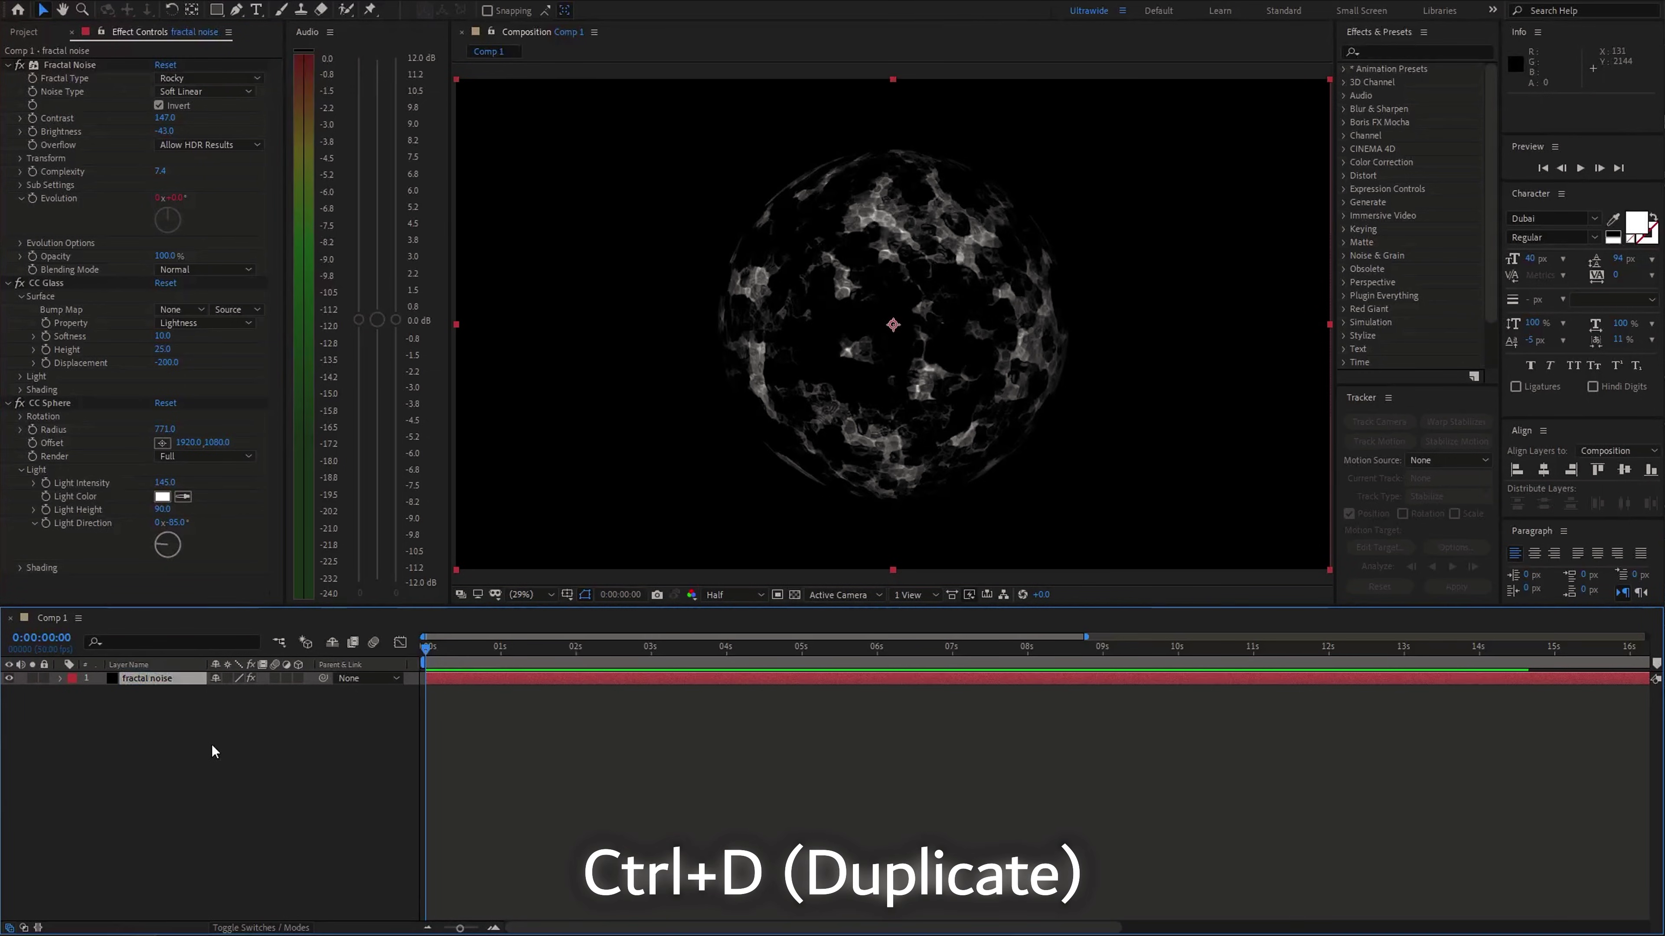
key(ctrl+d)
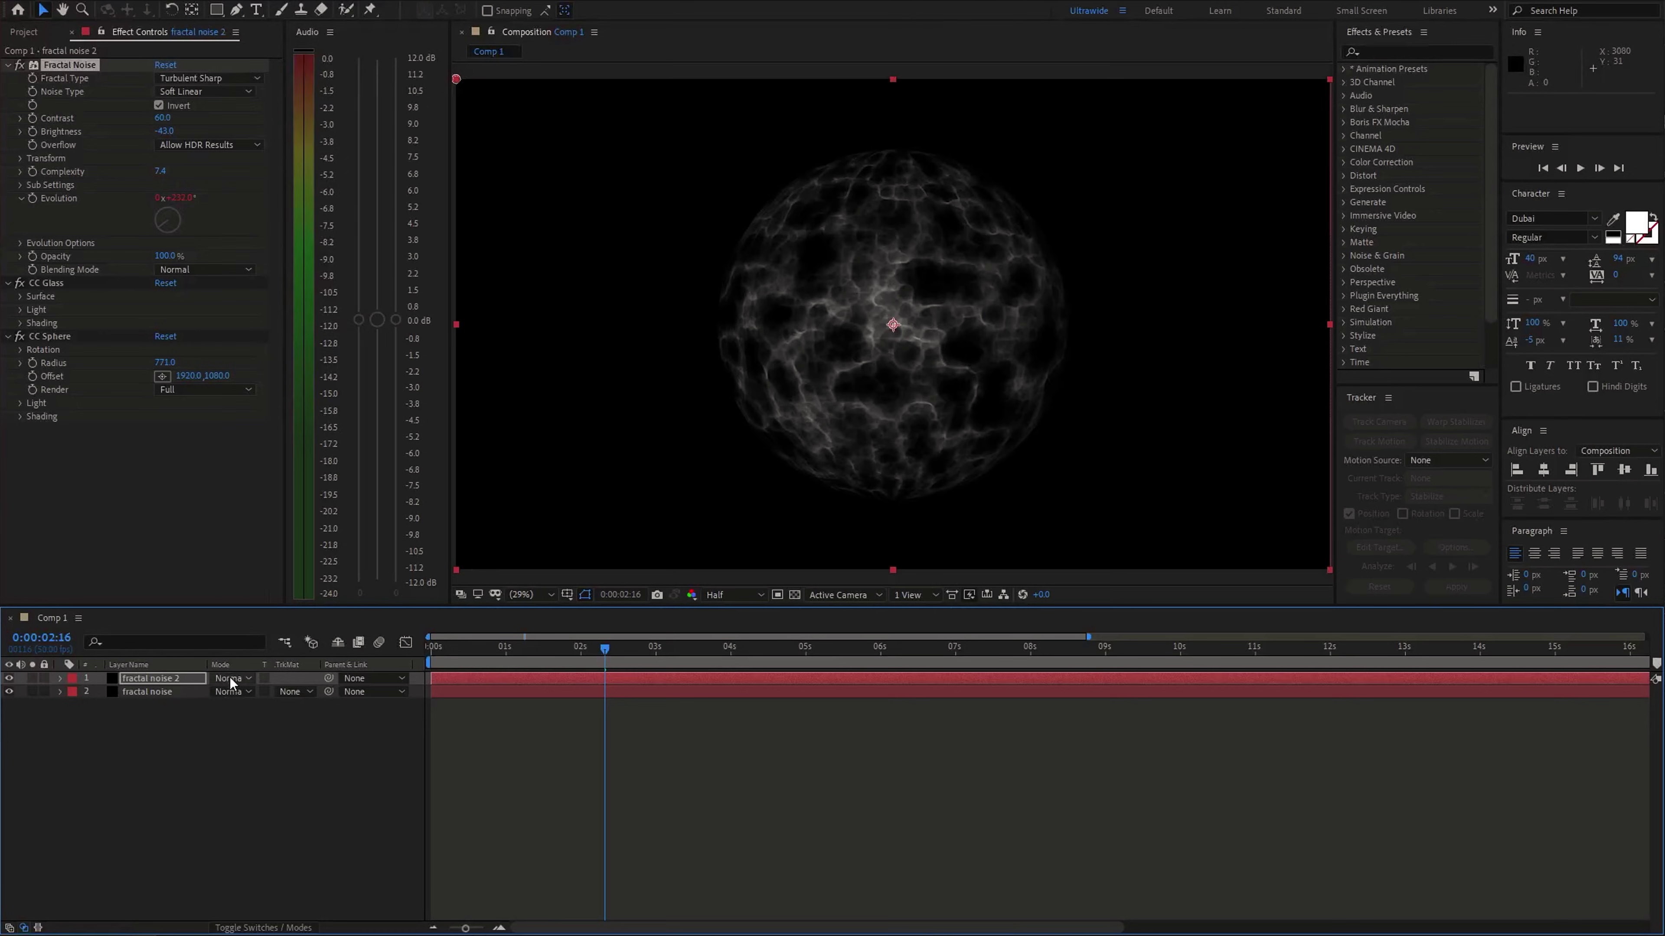
click(231, 683)
click(341, 186)
key(space)
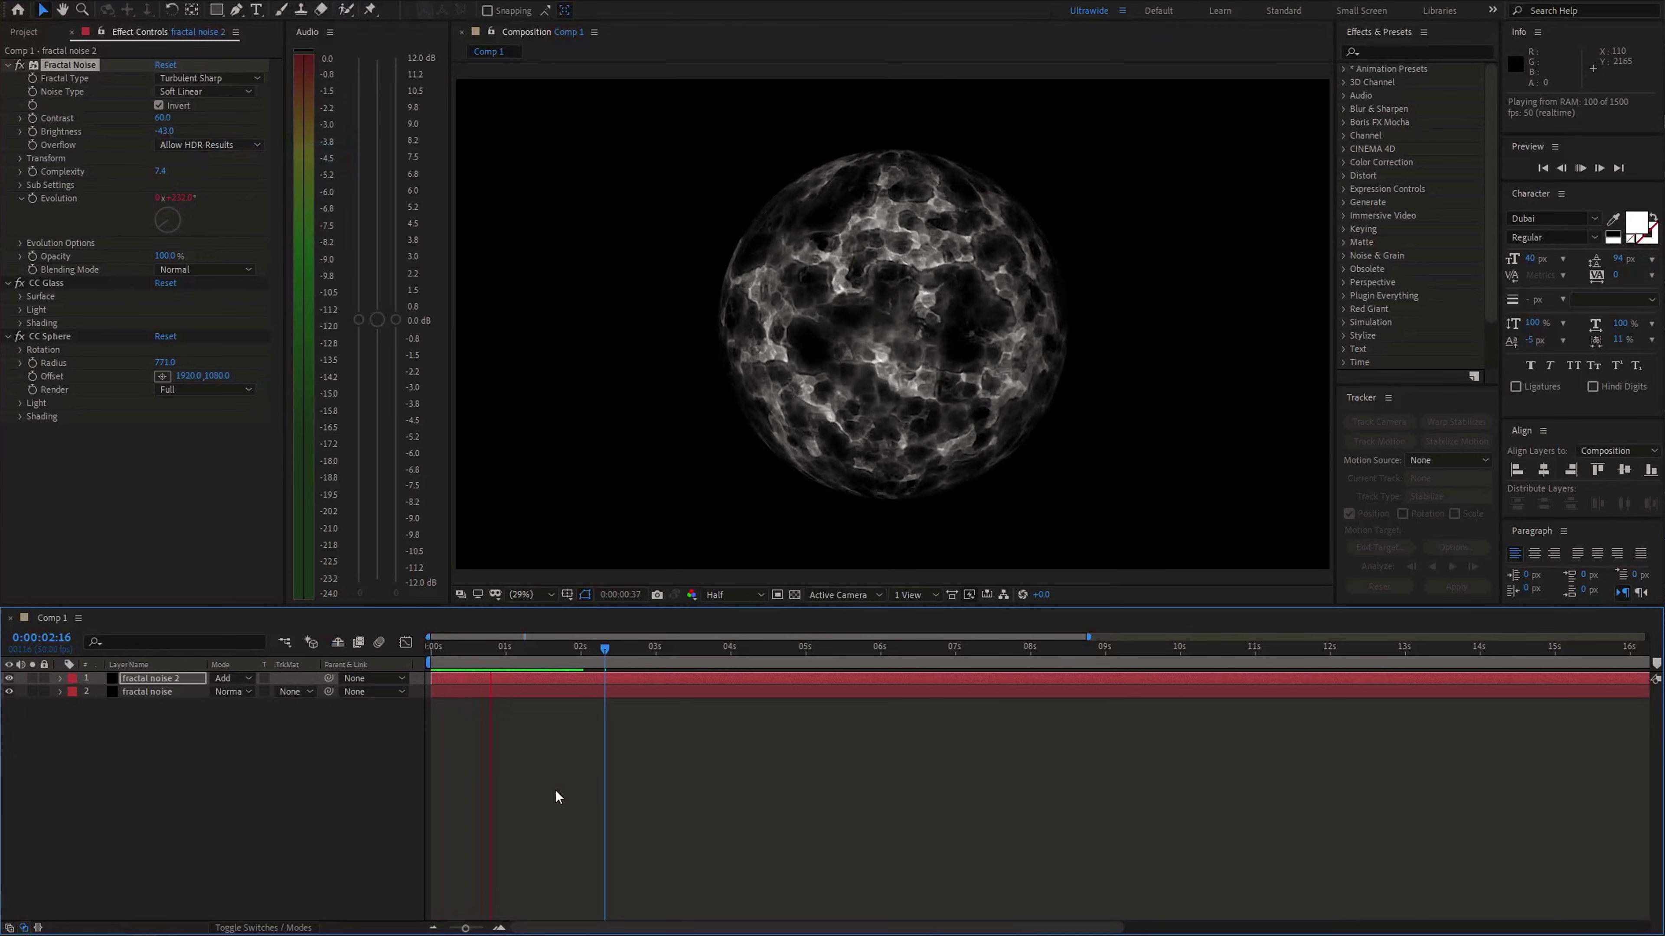
key(space)
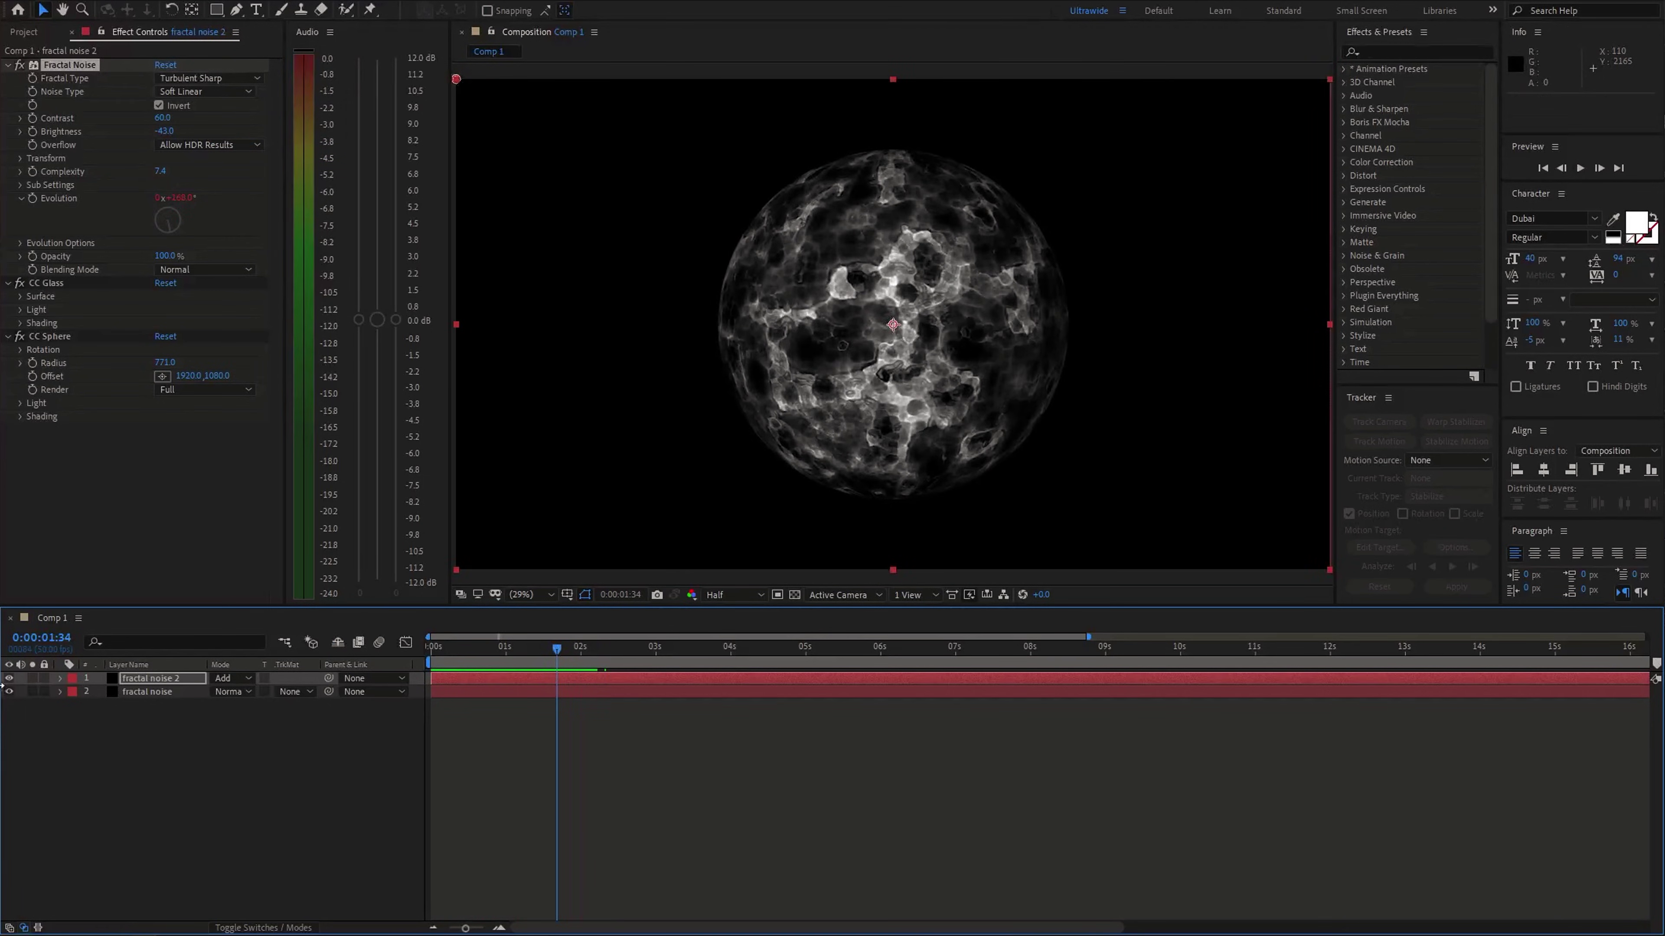
Step: Compare with the Add copy hidden, then duplicate the original and move it to the top
click(9, 679)
click(9, 679)
click(9, 679)
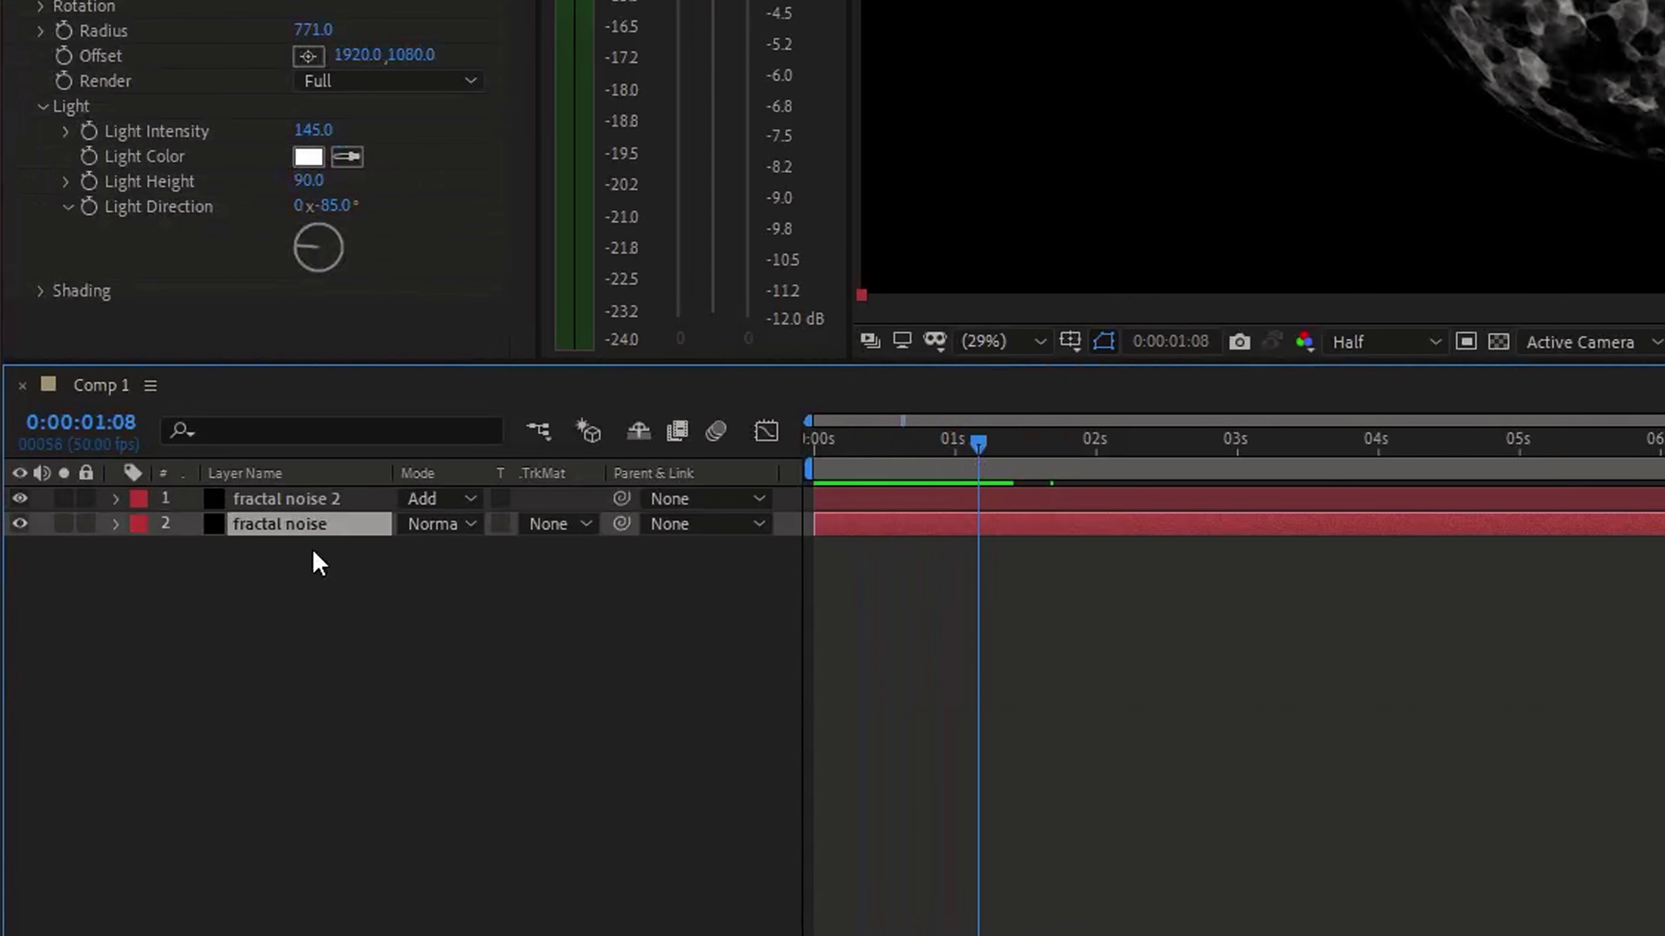
key(ctrl+d)
drag(295, 524, 291, 489)
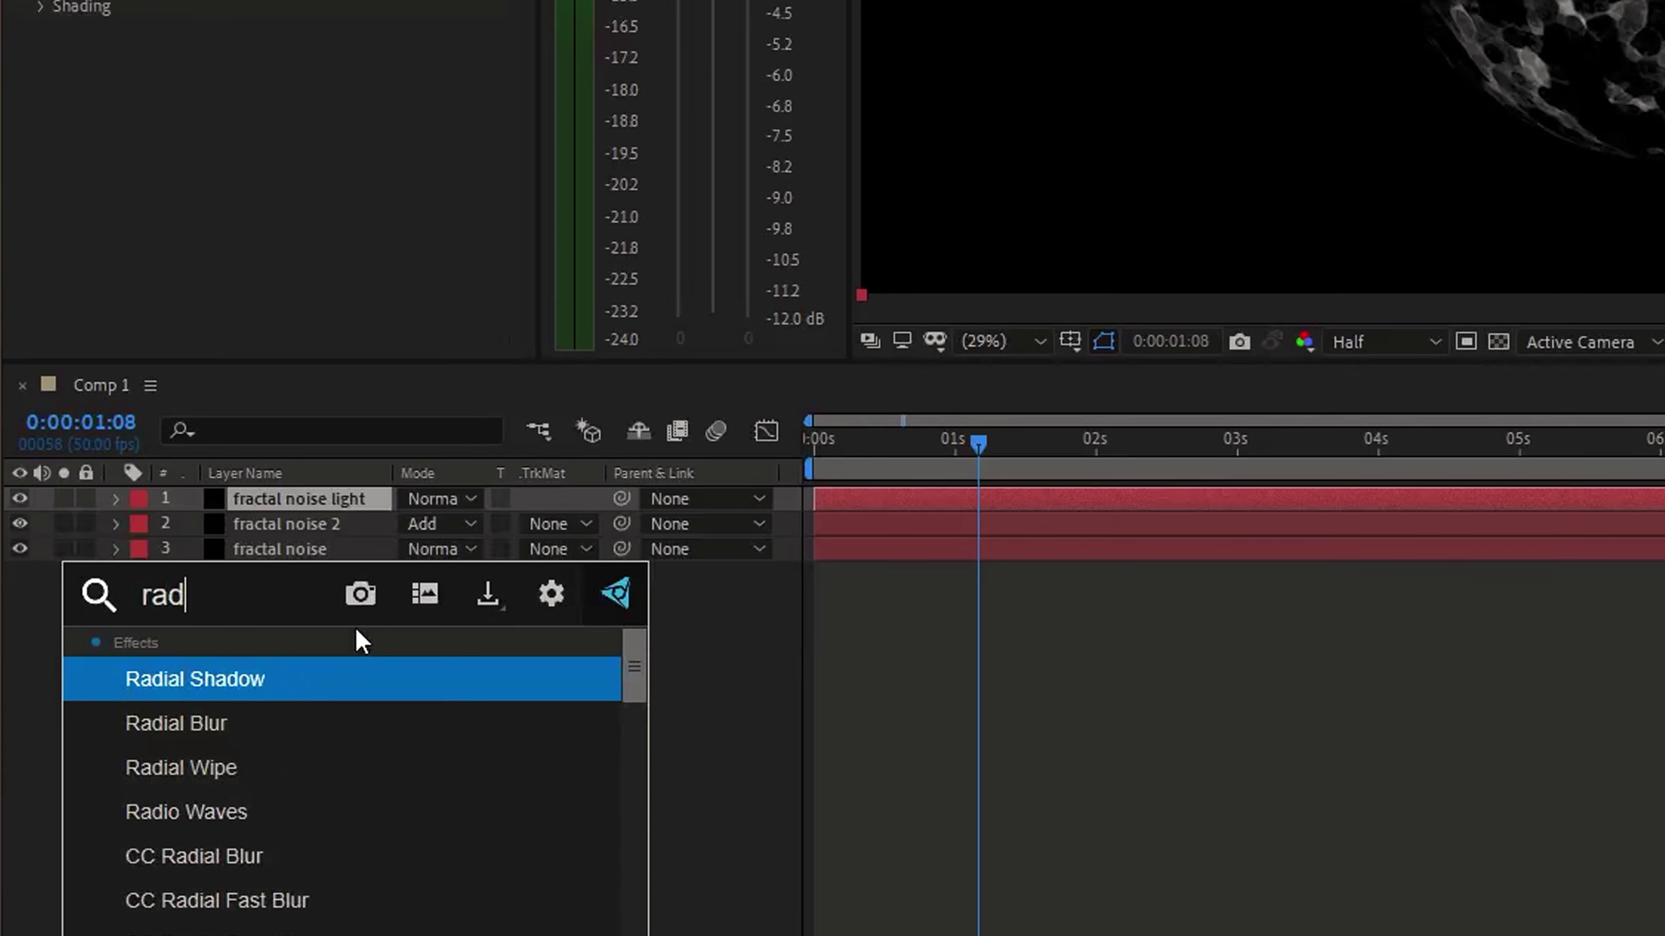
Step: Give the fractal noise light layer CC Radial Fast Blur with a larger amount, in Add mode
text(ial)
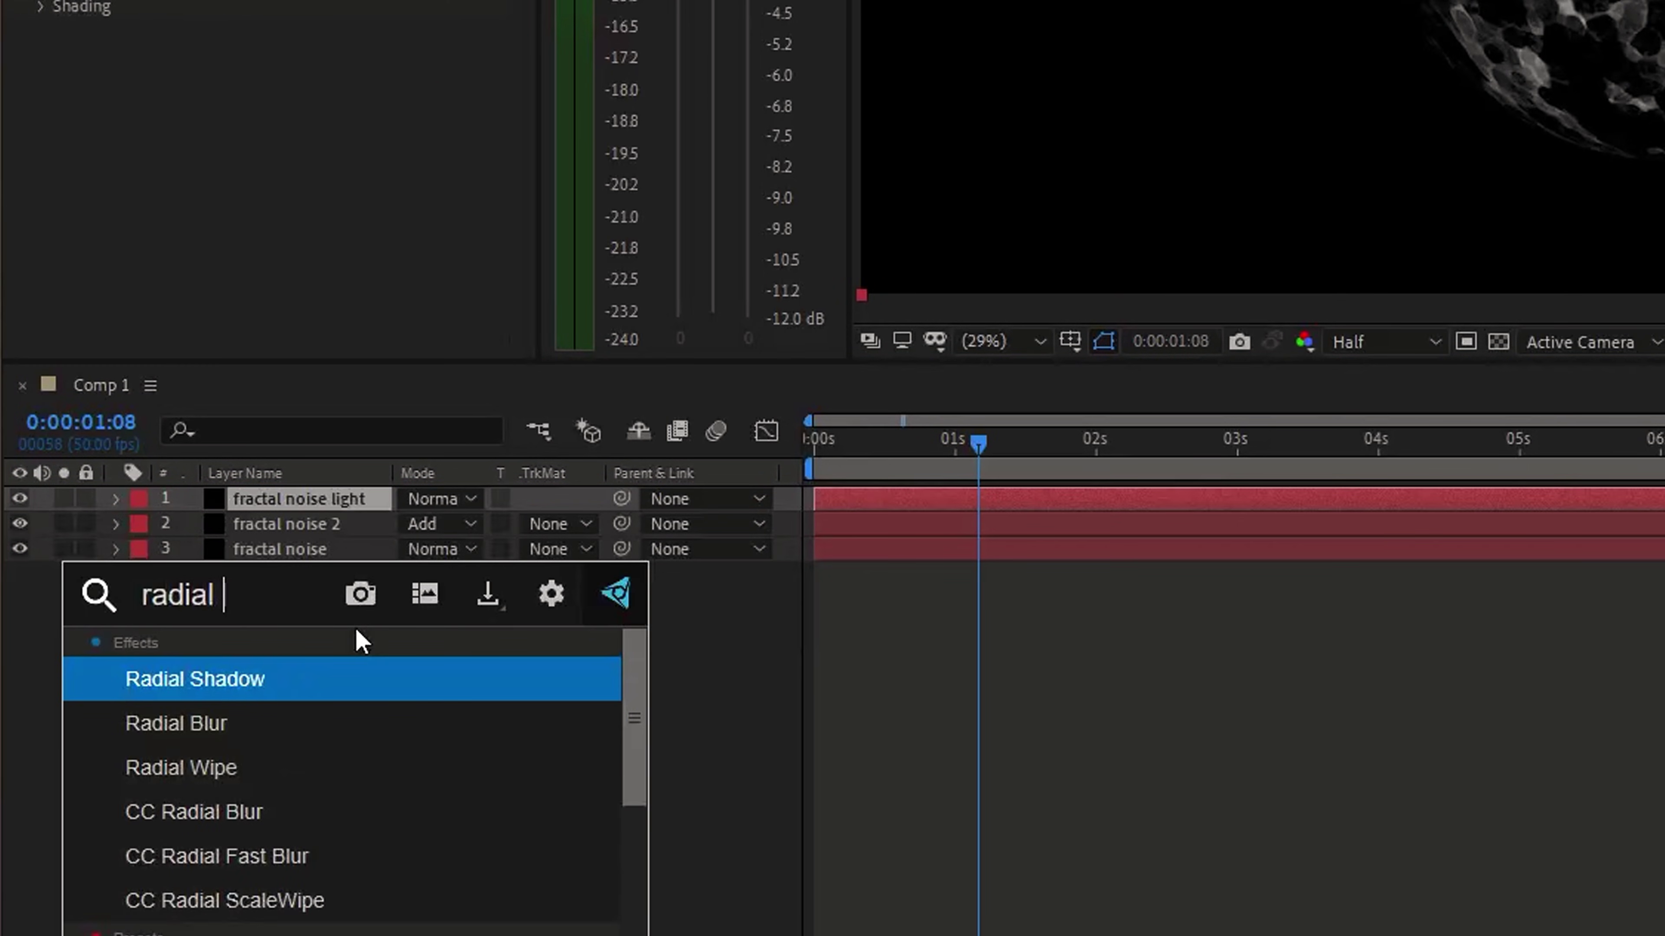
text( fast)
key(Return)
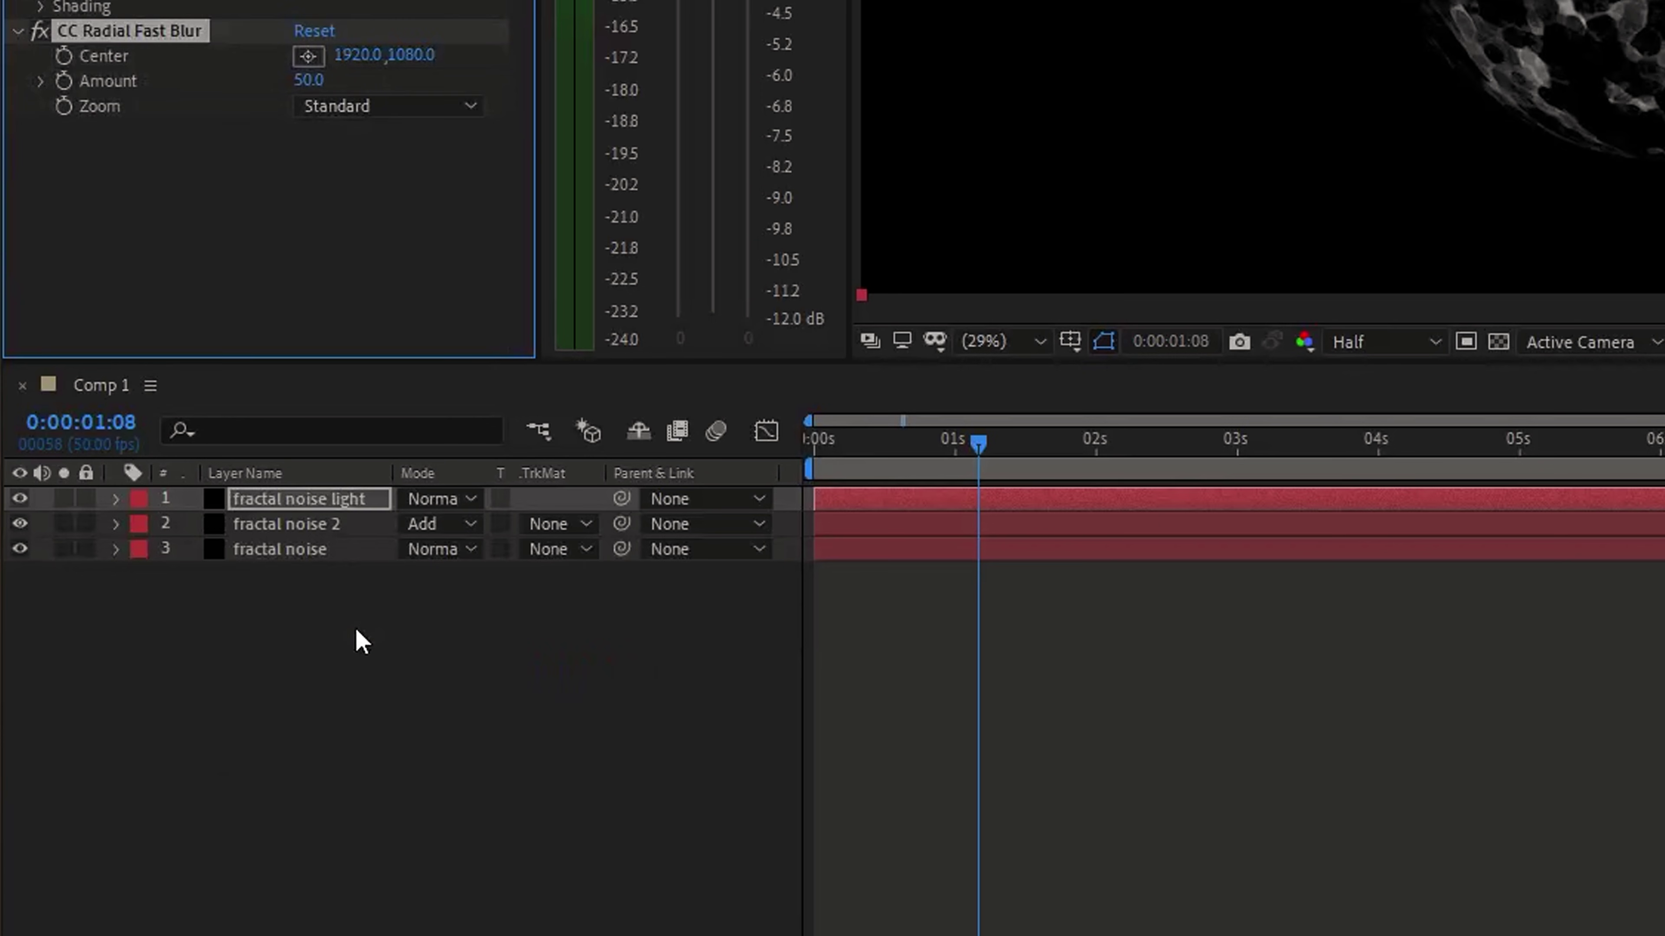
drag(229, 519, 277, 522)
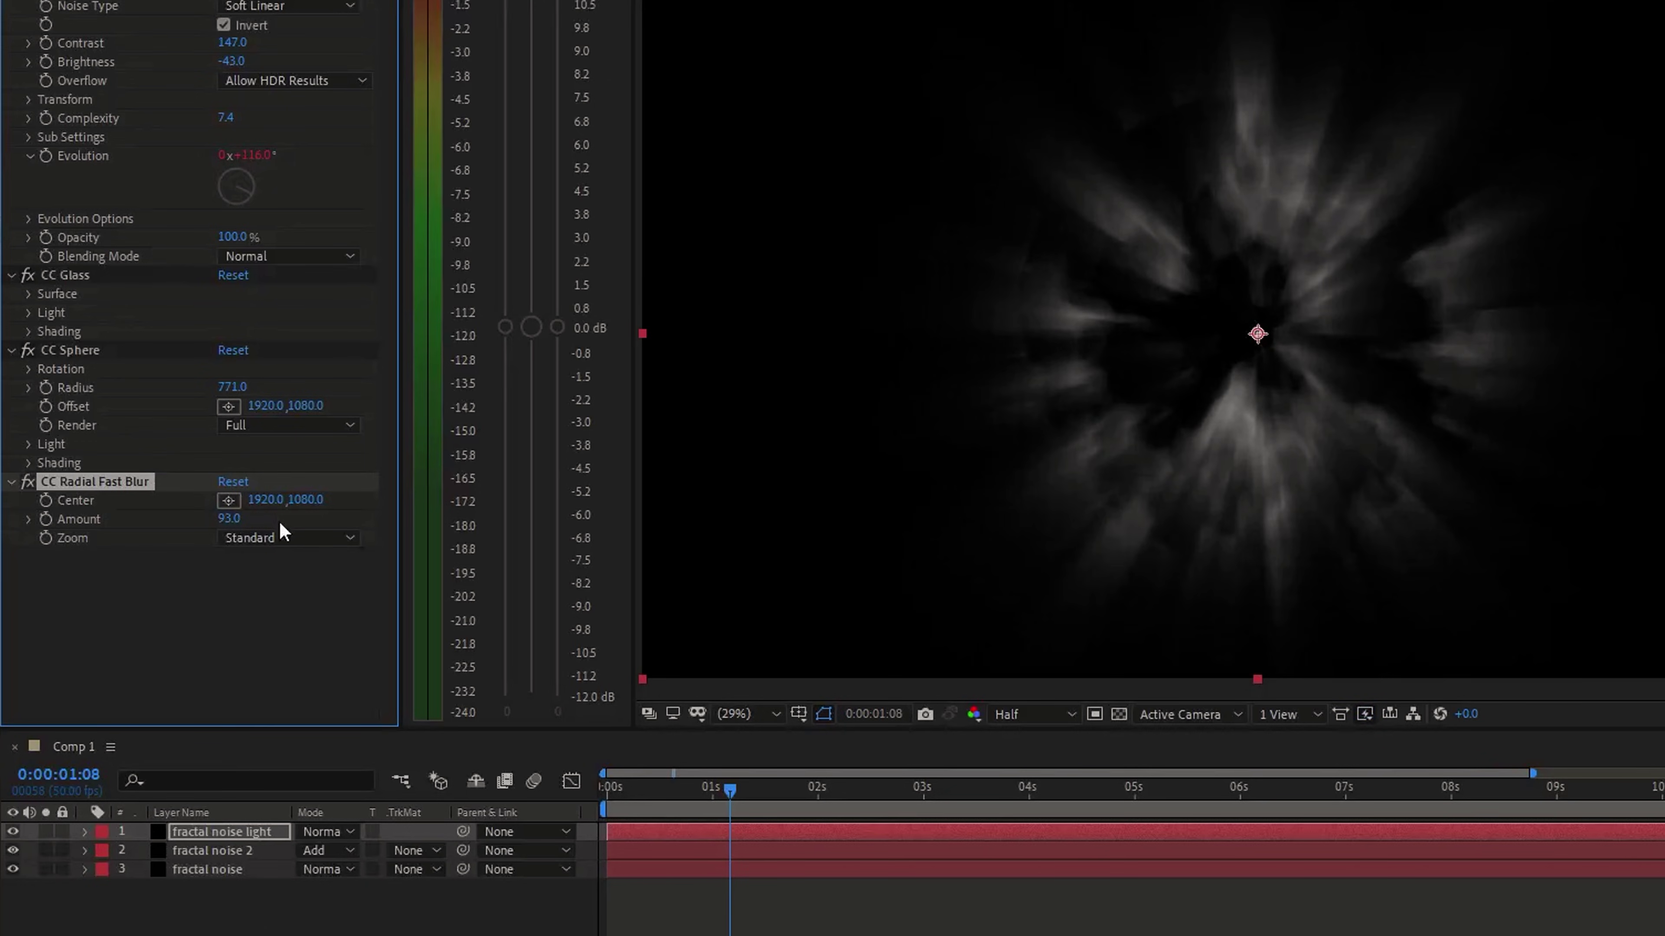
click(326, 831)
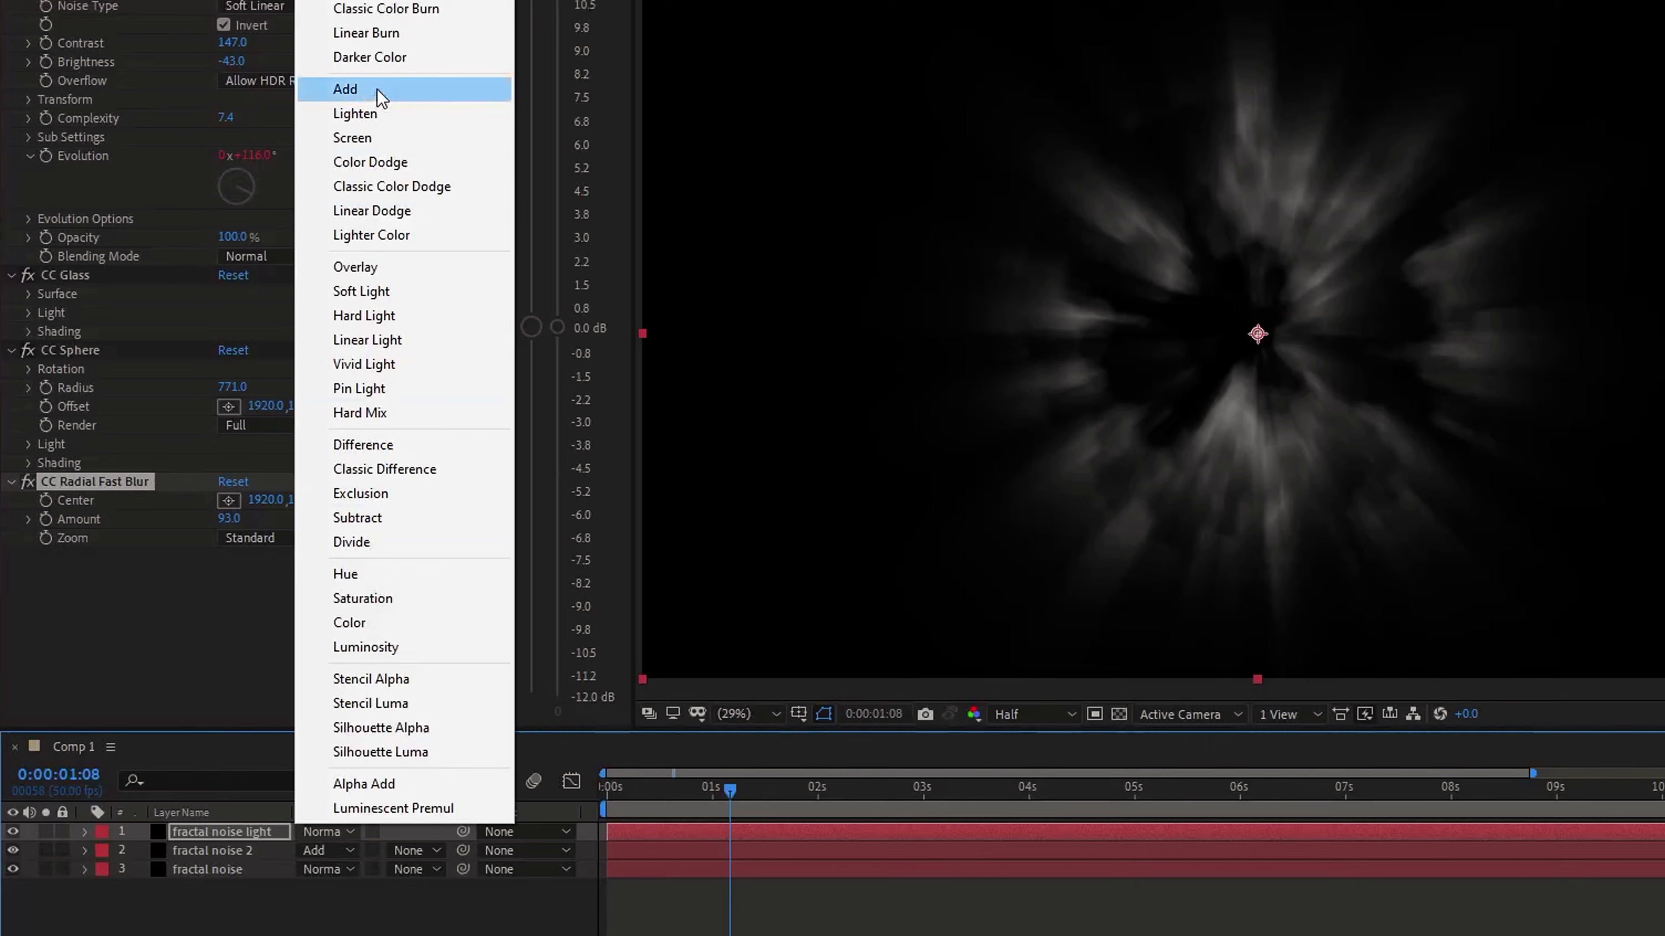
click(381, 92)
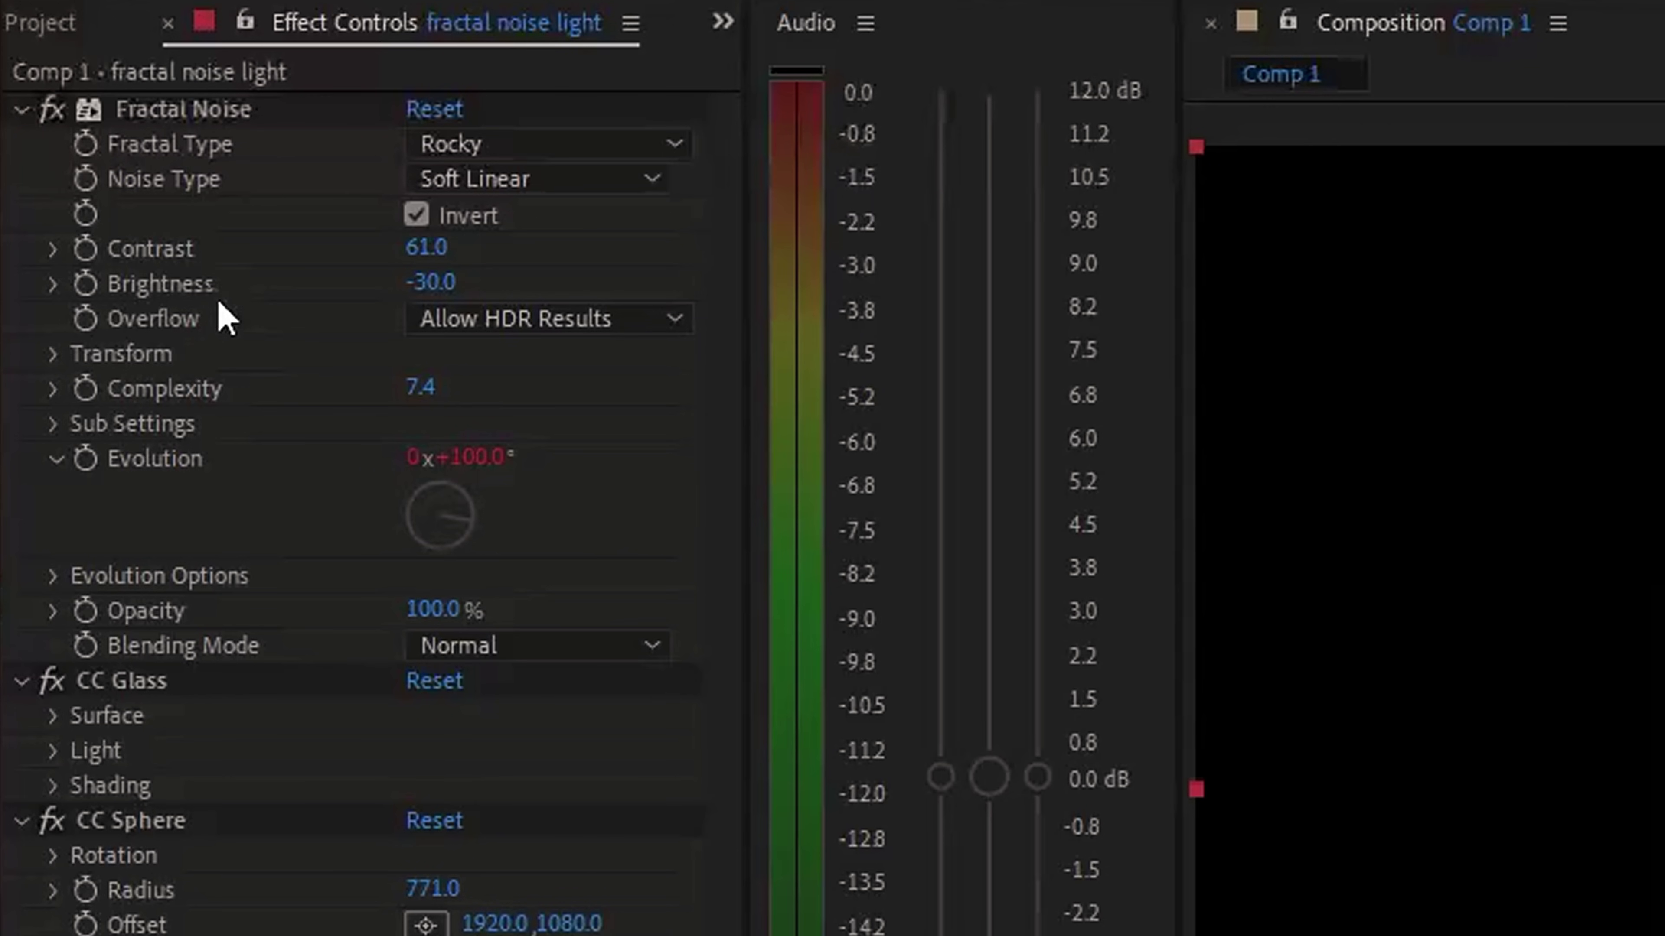
click(90, 276)
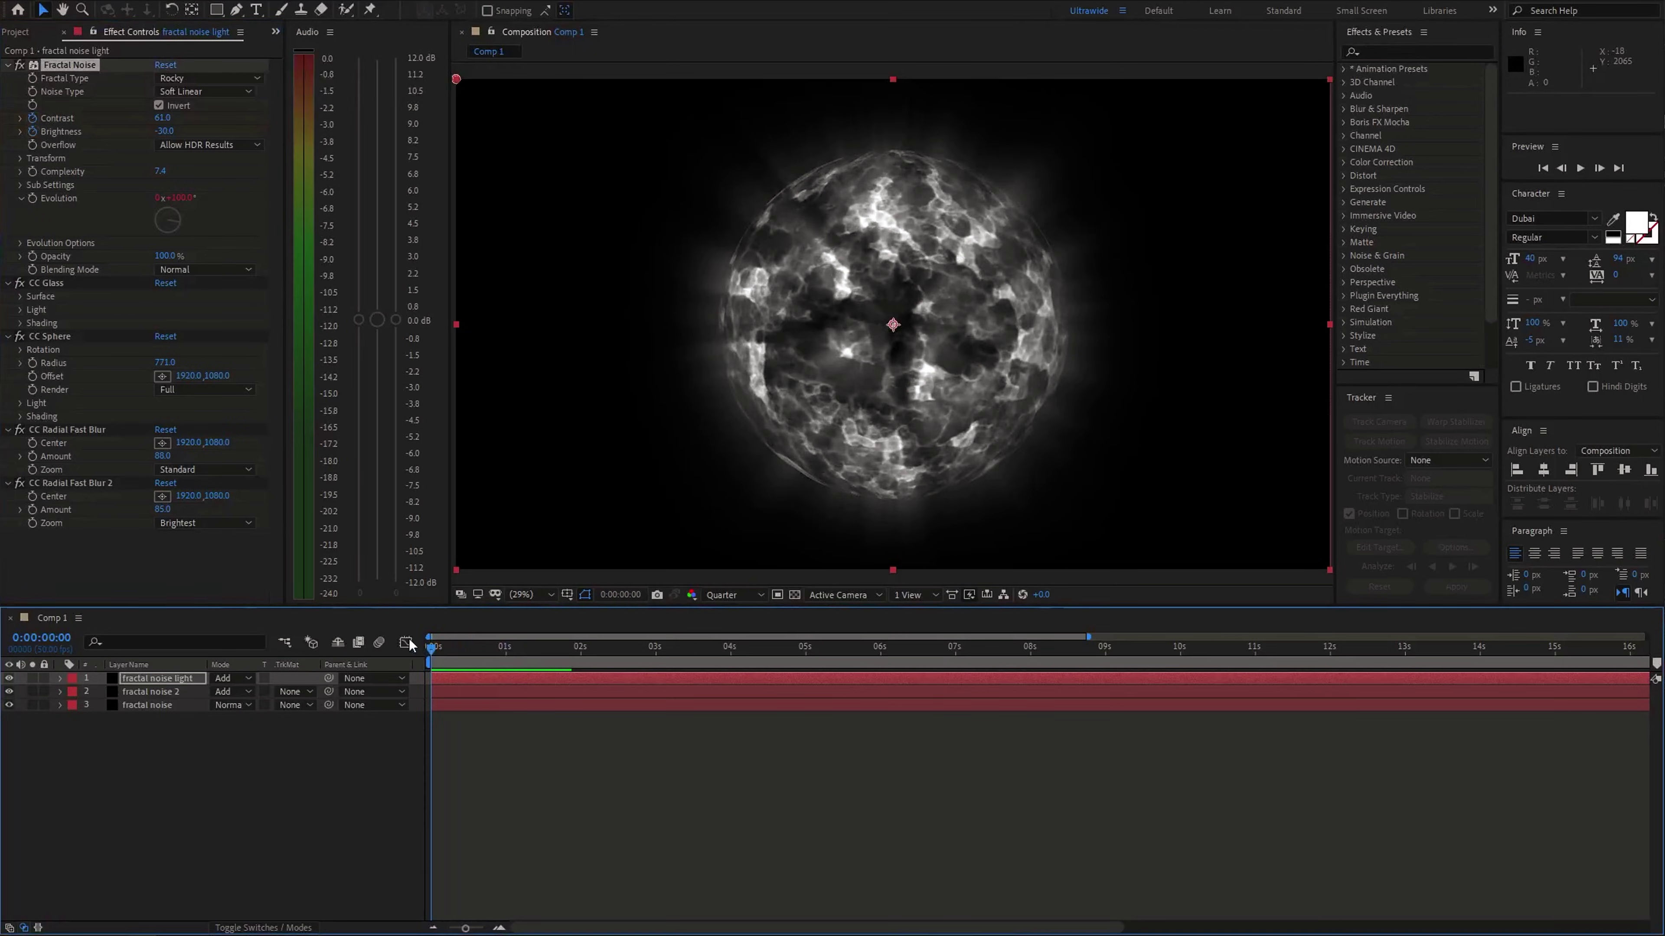
Step: Darken Brightness to -66 and keyframe layer 1's Scale for the opening flash
drag(164, 132, 140, 131)
key(space)
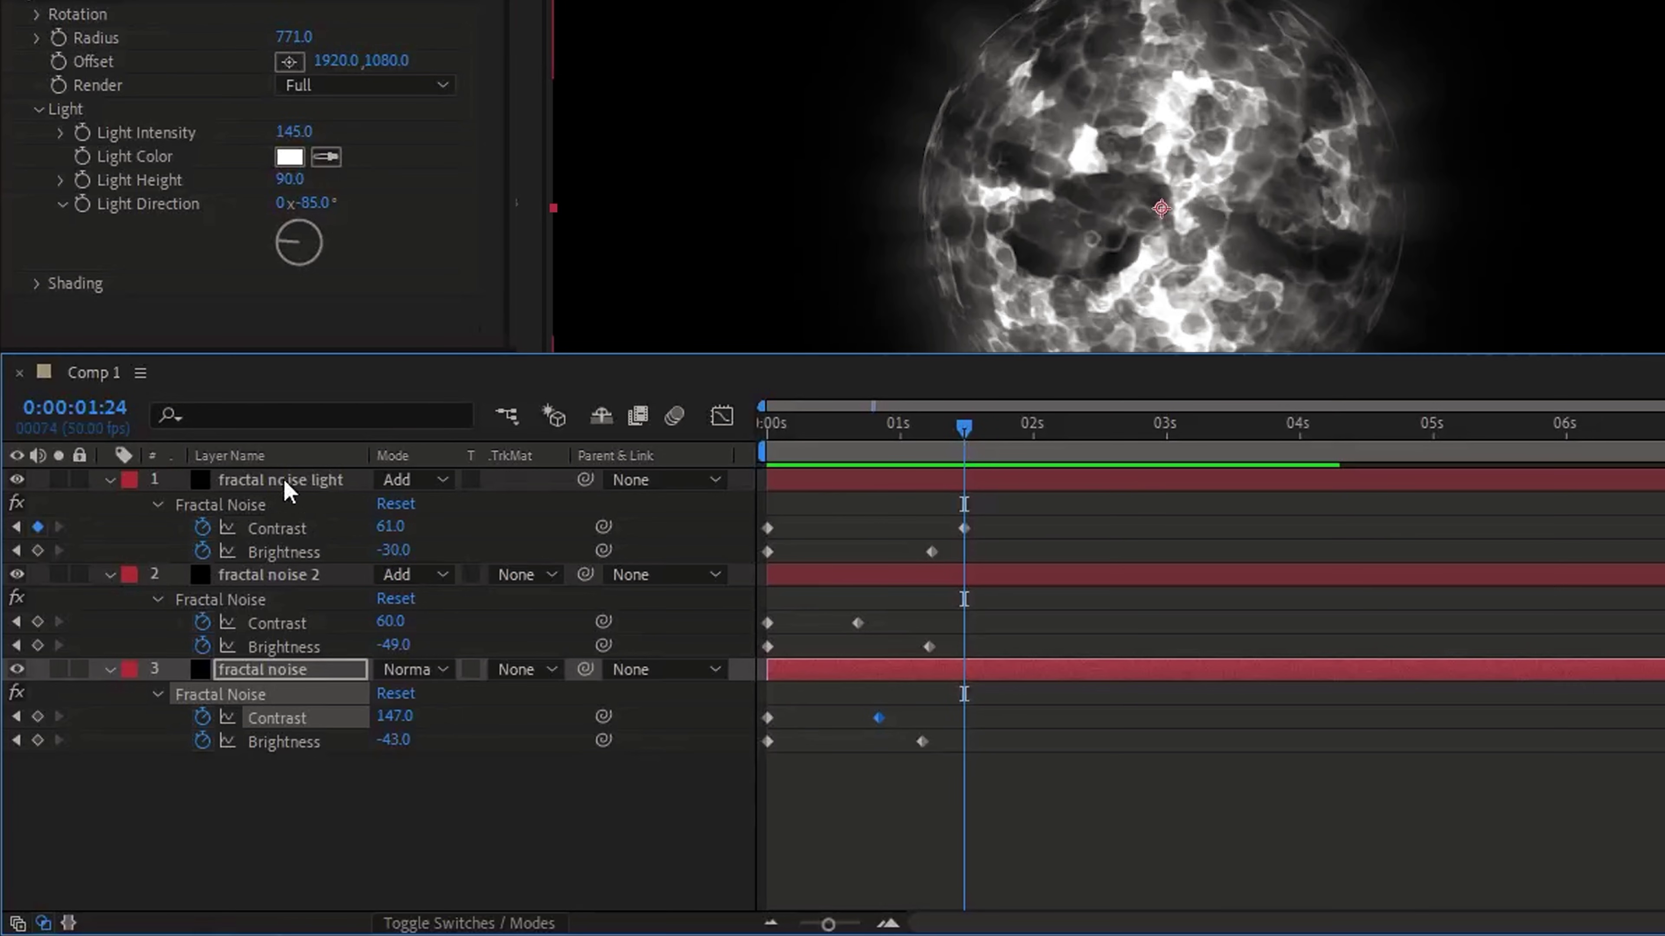
key(shift+s)
click(178, 576)
drag(947, 443, 747, 452)
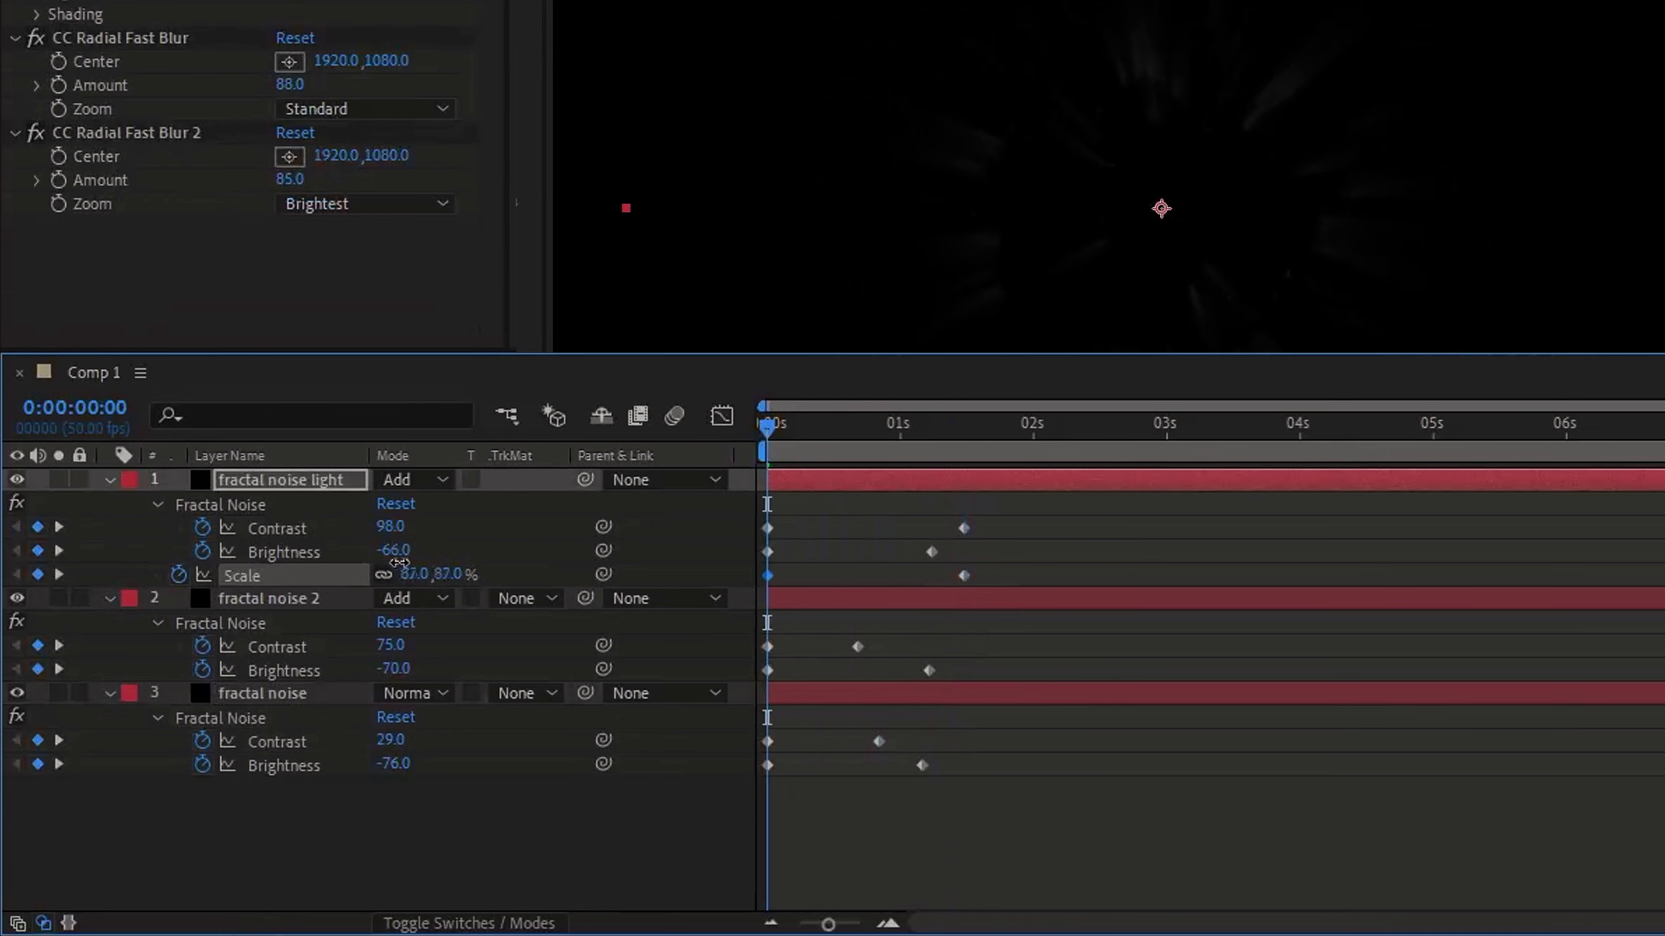
drag(813, 424, 901, 455)
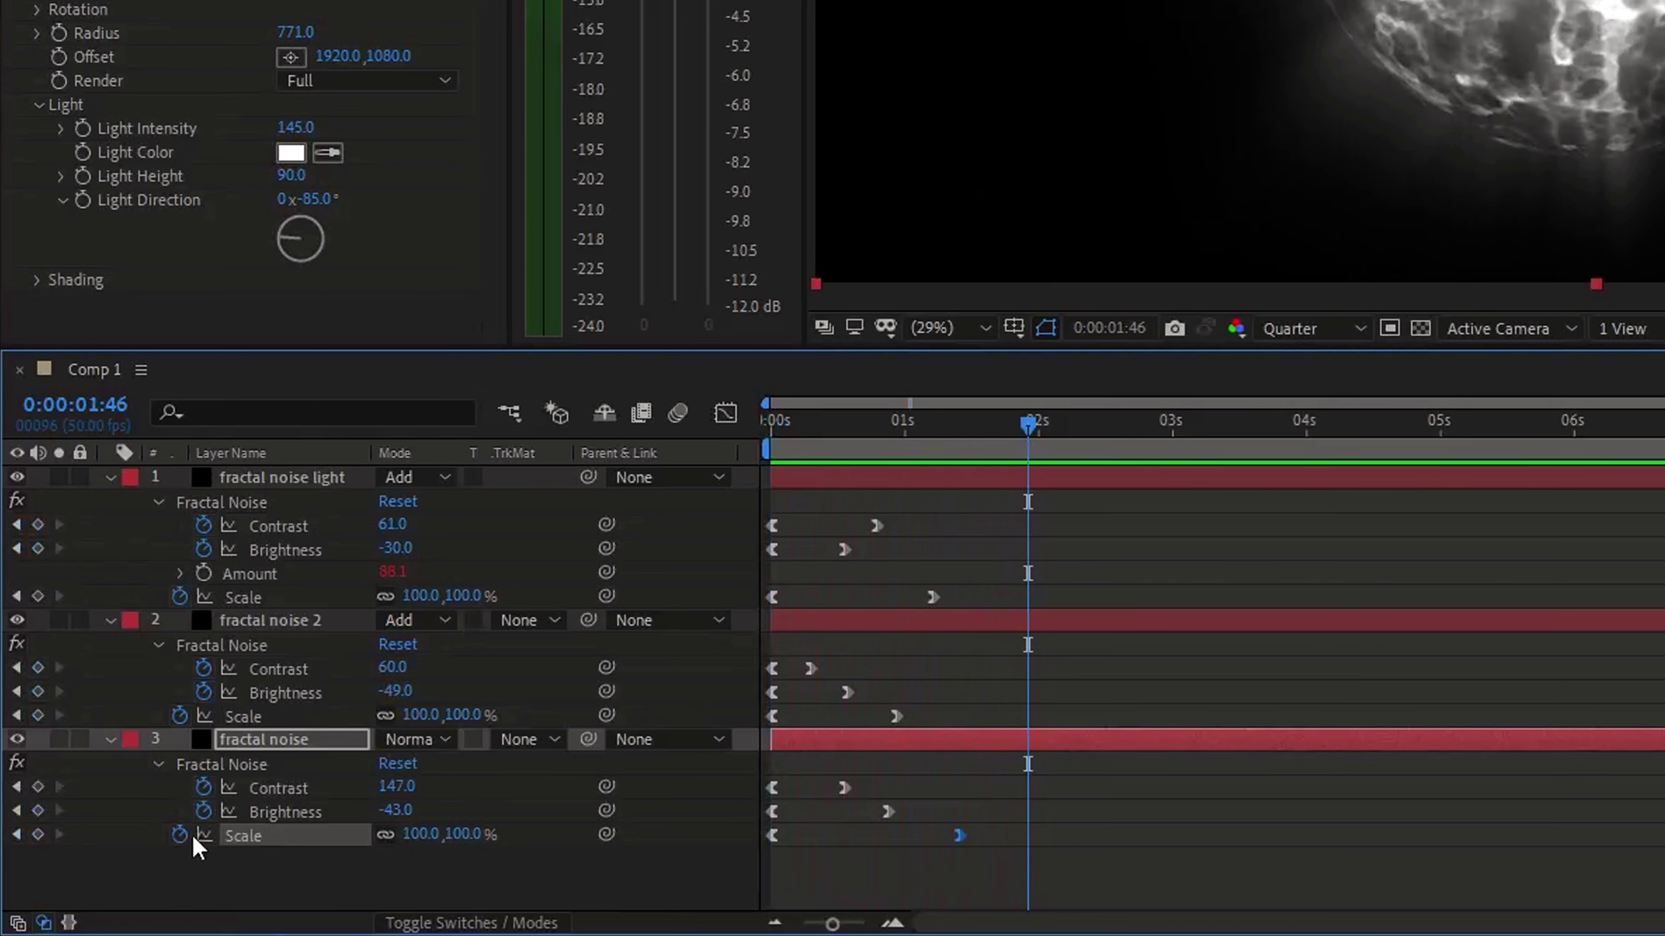
Step: Add a wiggle(0.5,8) expression to layer 3's Scale and preview it
alt+click(180, 835)
text(wiggle()
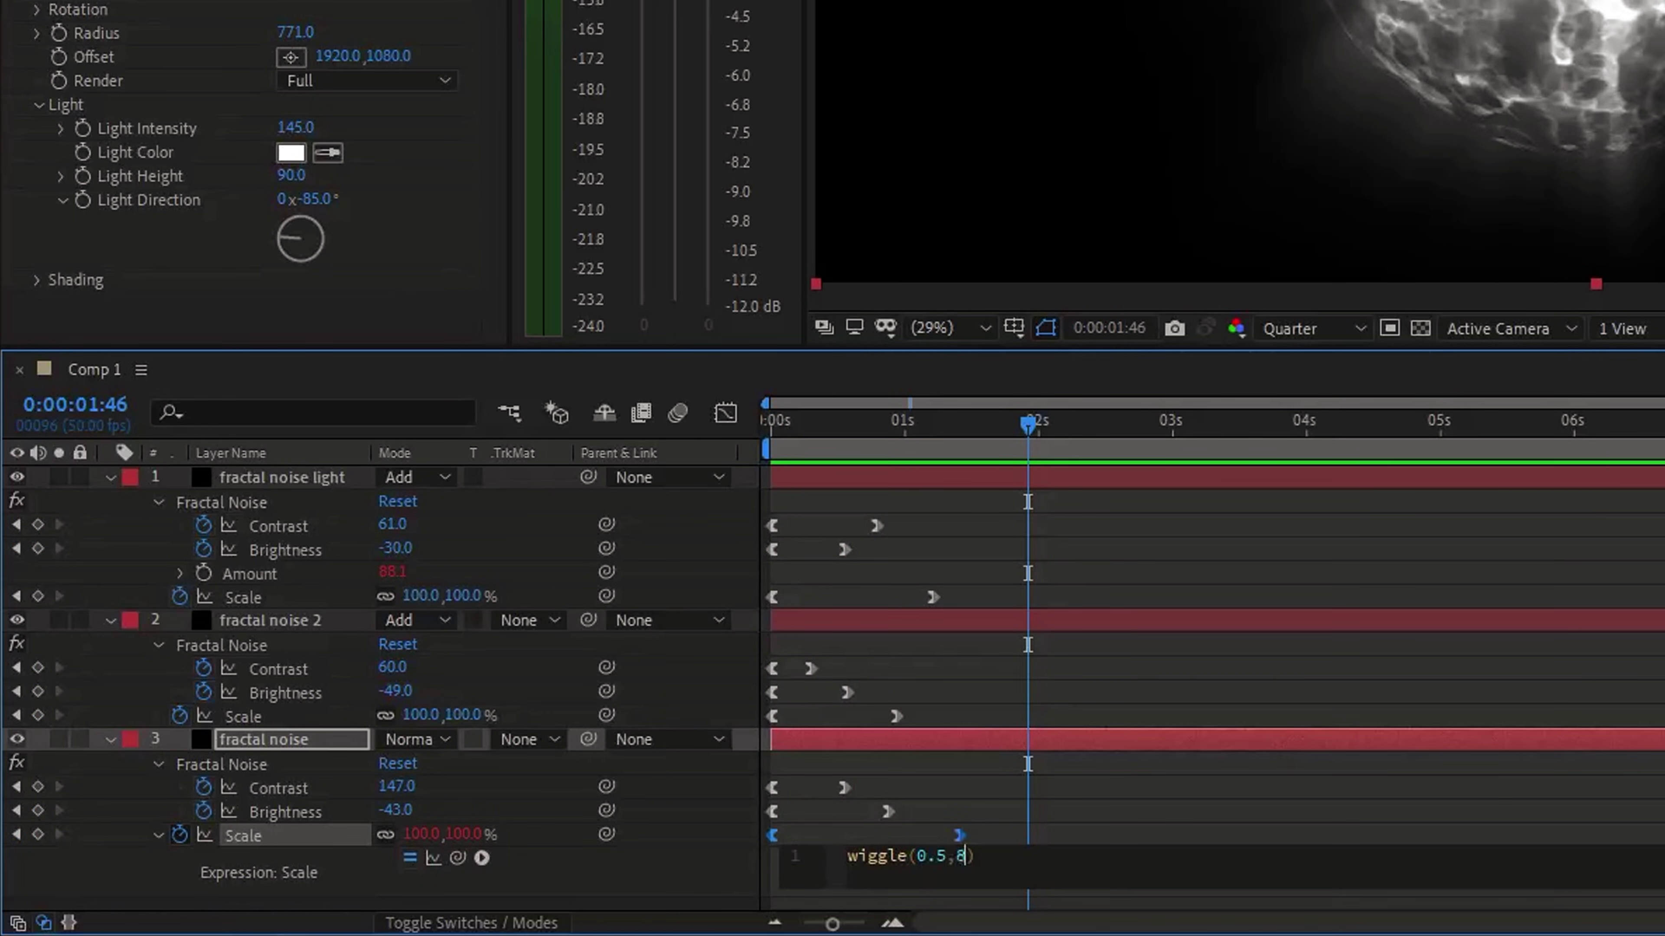
text(0.5,8)
key(KP_Enter)
key(space)
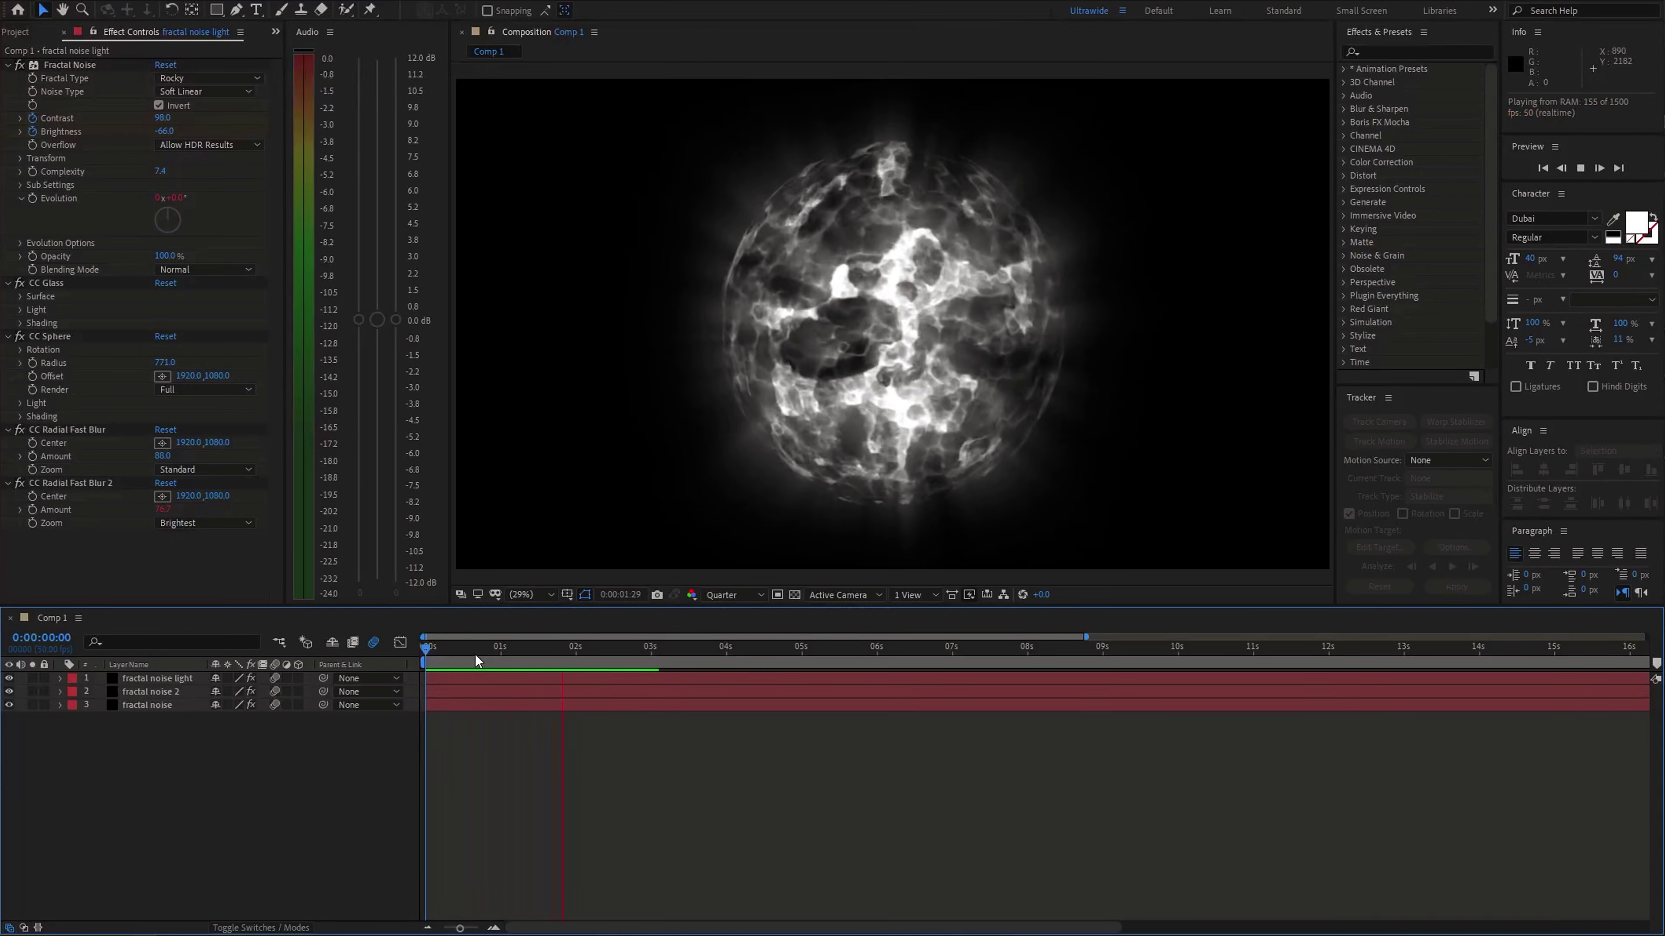
key(space)
key(space)
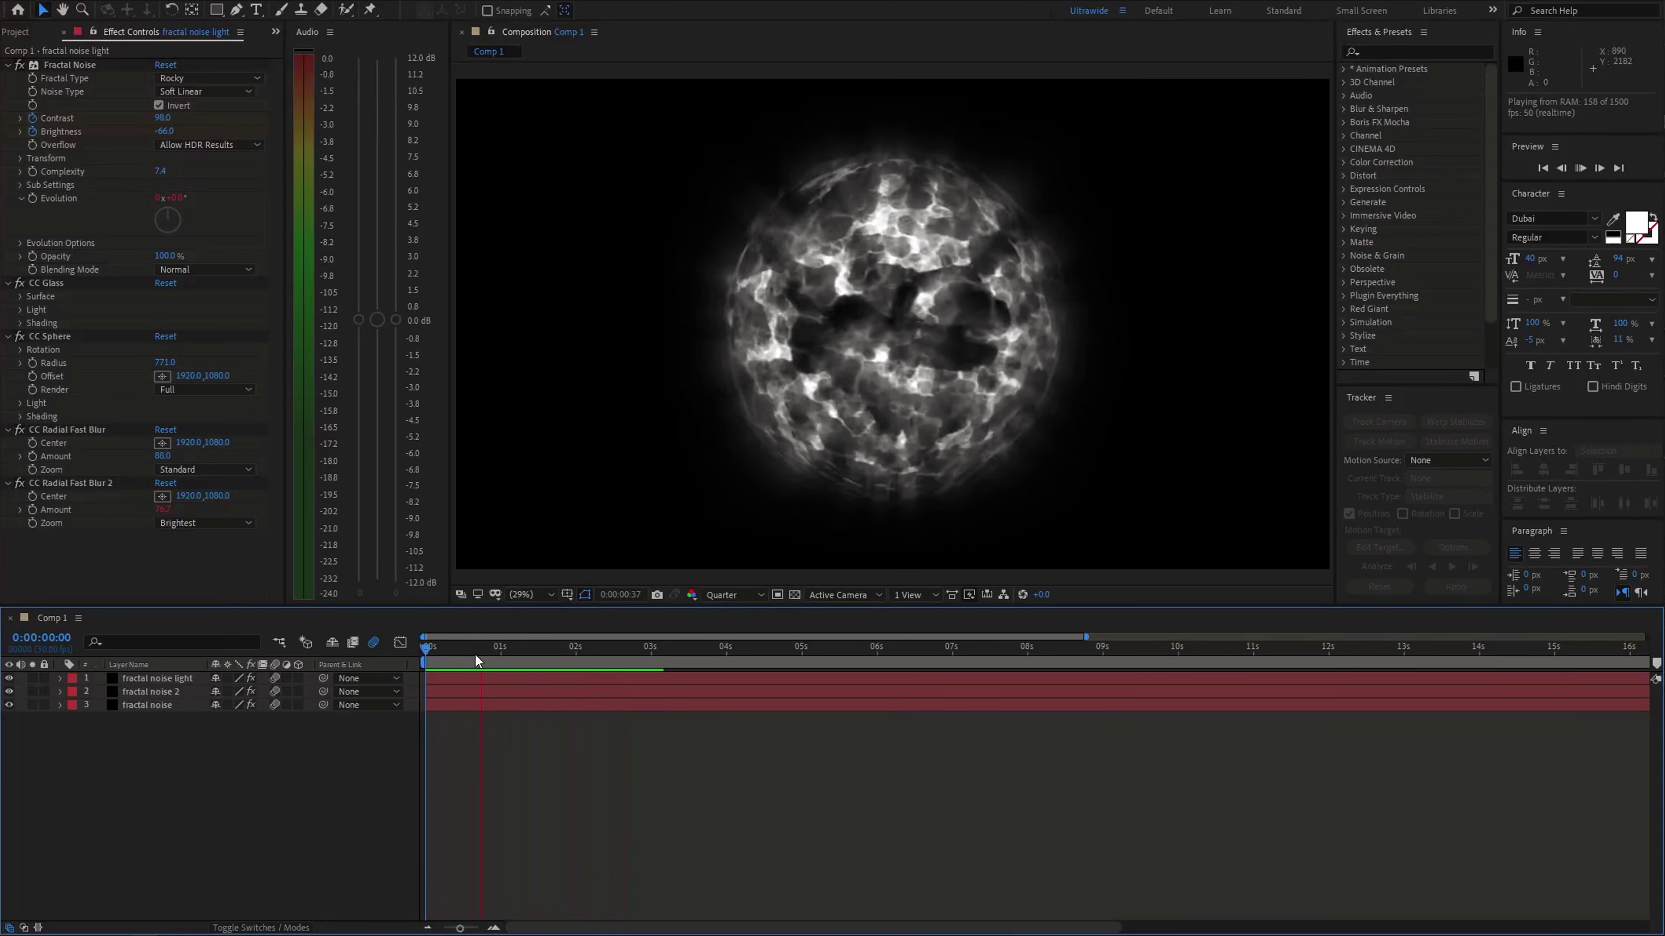
Step: Add a new solid layer, Black Solid 2, on top of the stack
right_click(197, 790)
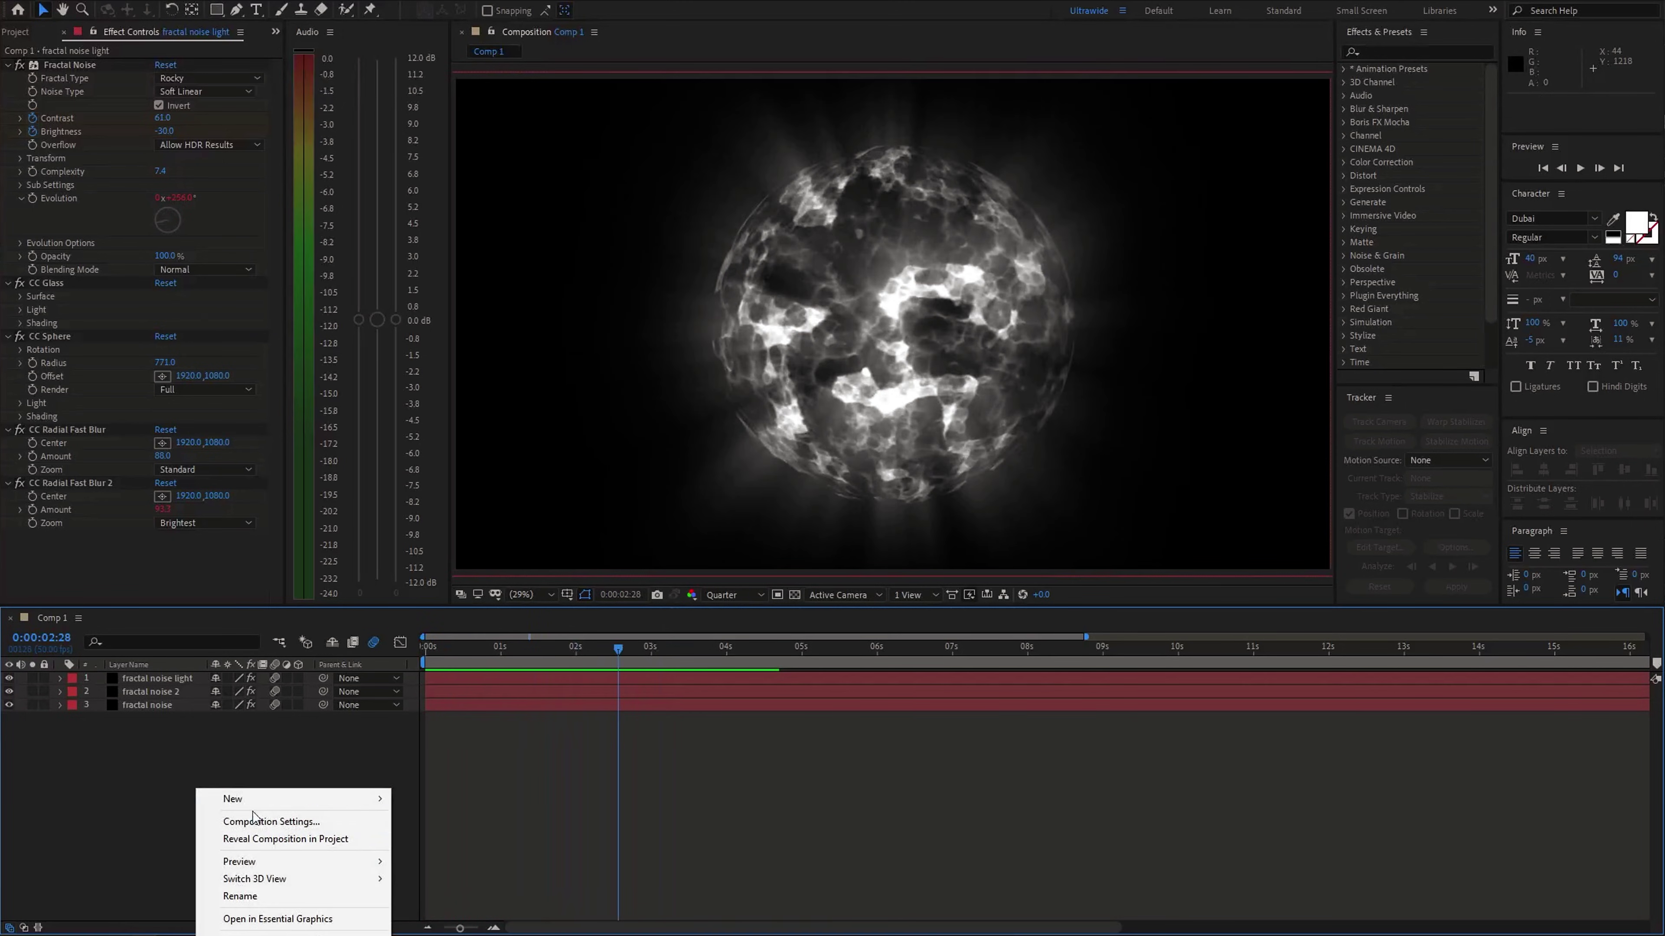
mouse_move(312, 799)
click(483, 838)
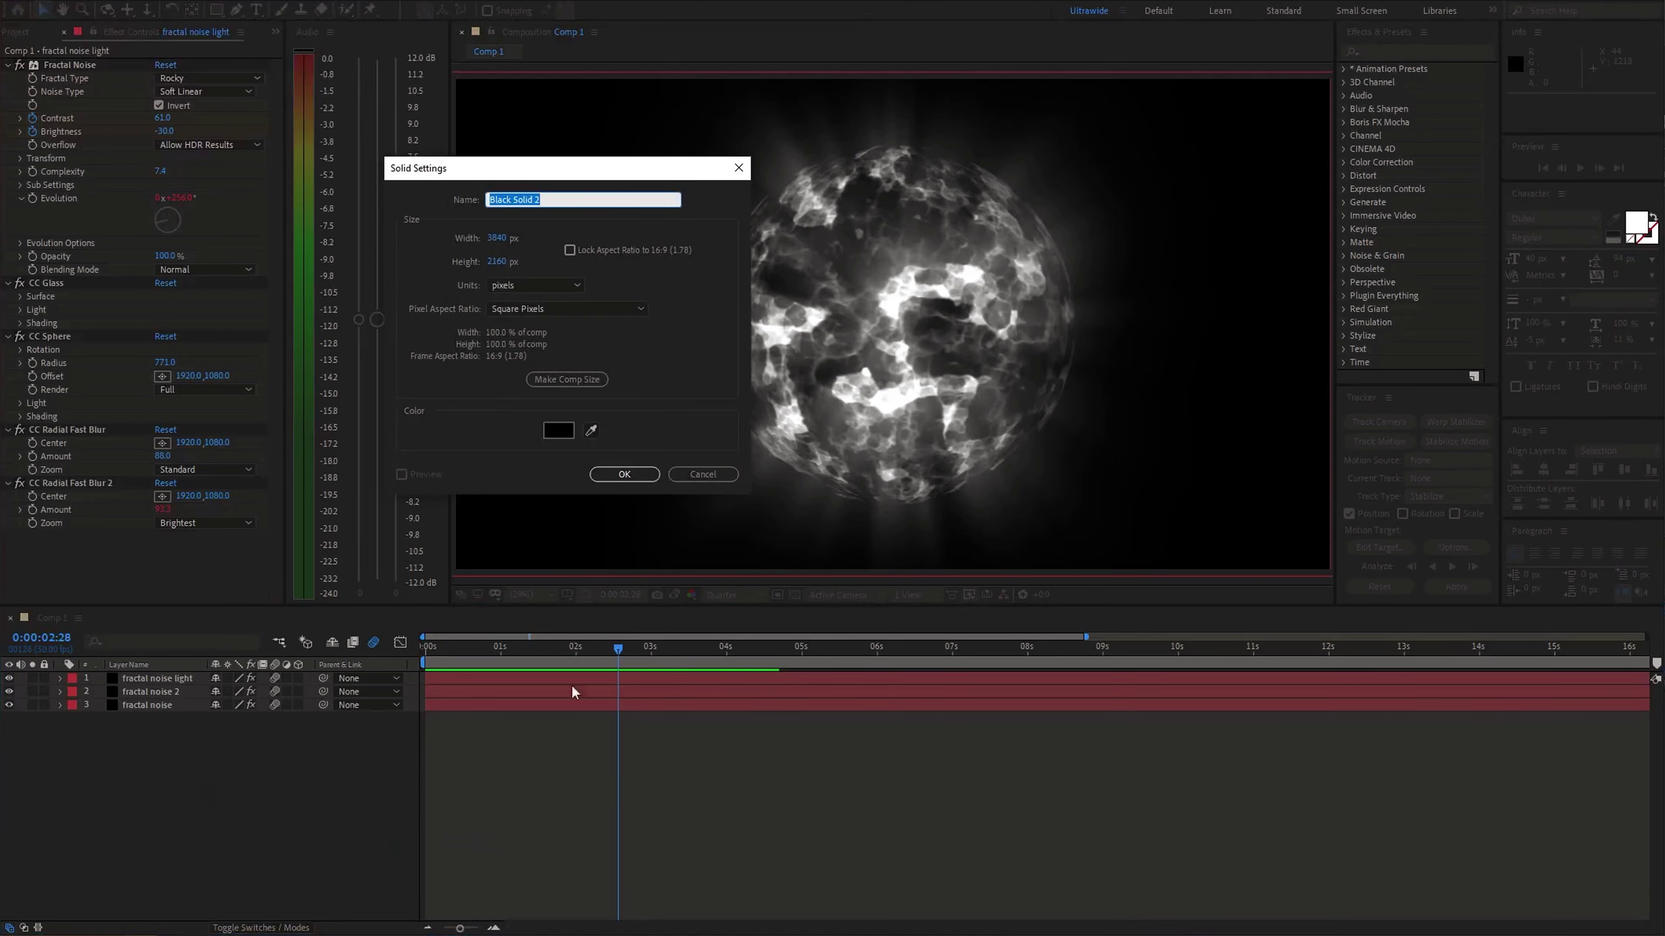
key(Return)
Step: Draw a circular ellipse mask around the glowing sphere
click(685, 101)
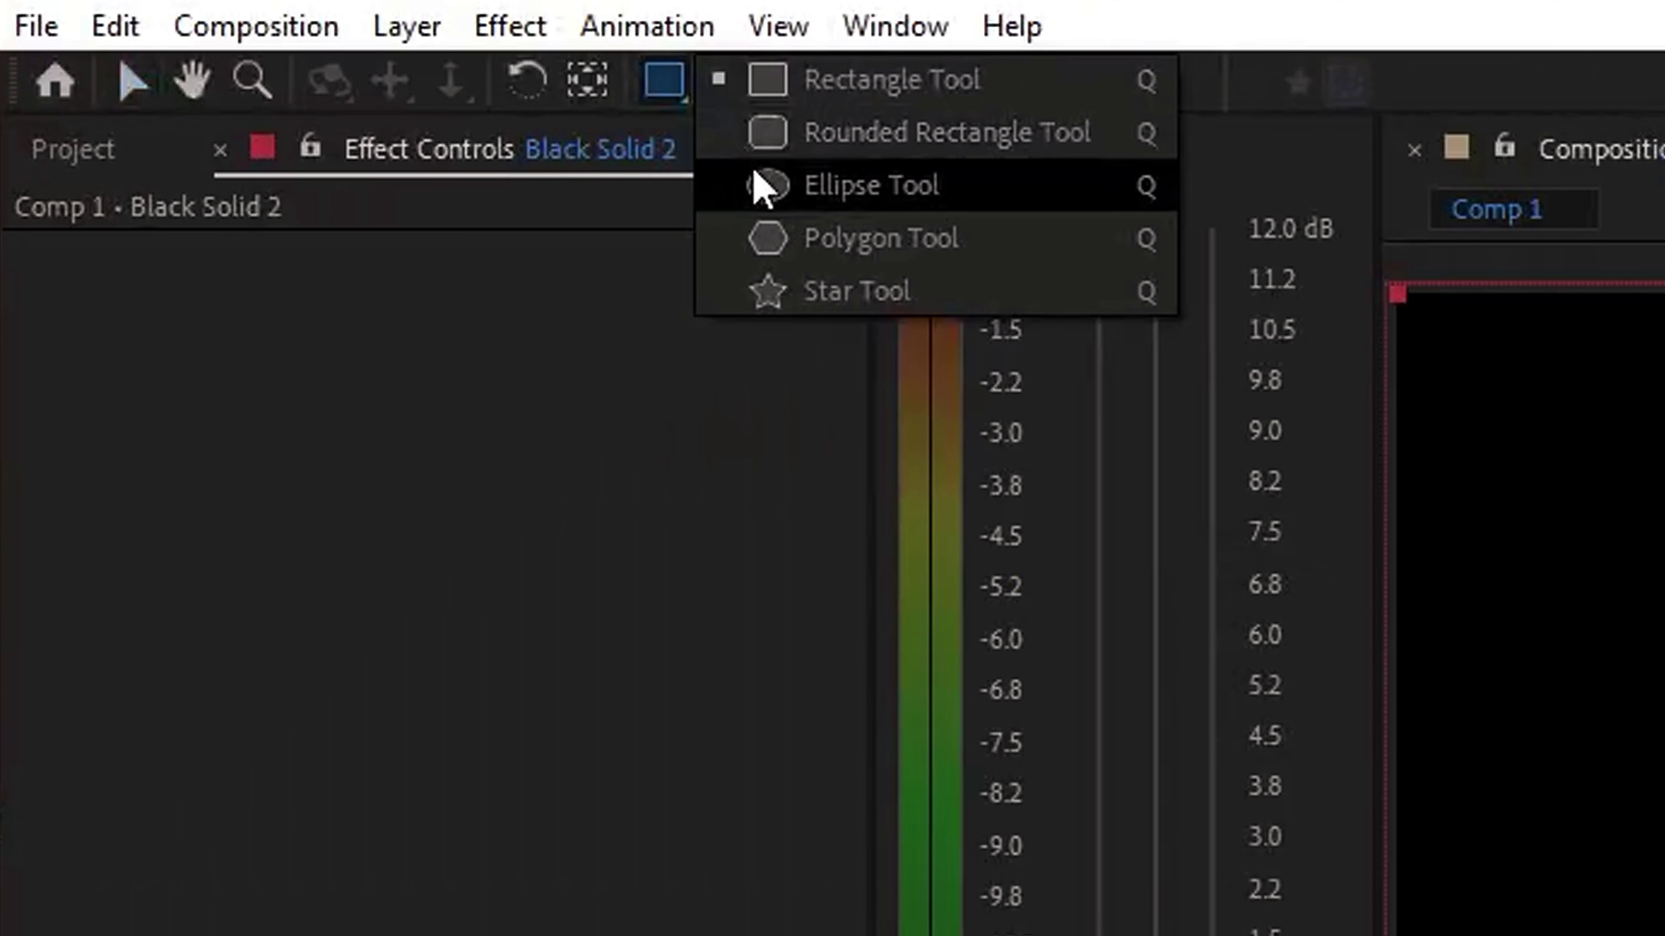
click(764, 190)
mouse_move(733, 164)
mouse_down()
mouse_move(1005, 433)
mouse_move(995, 473)
mouse_up()
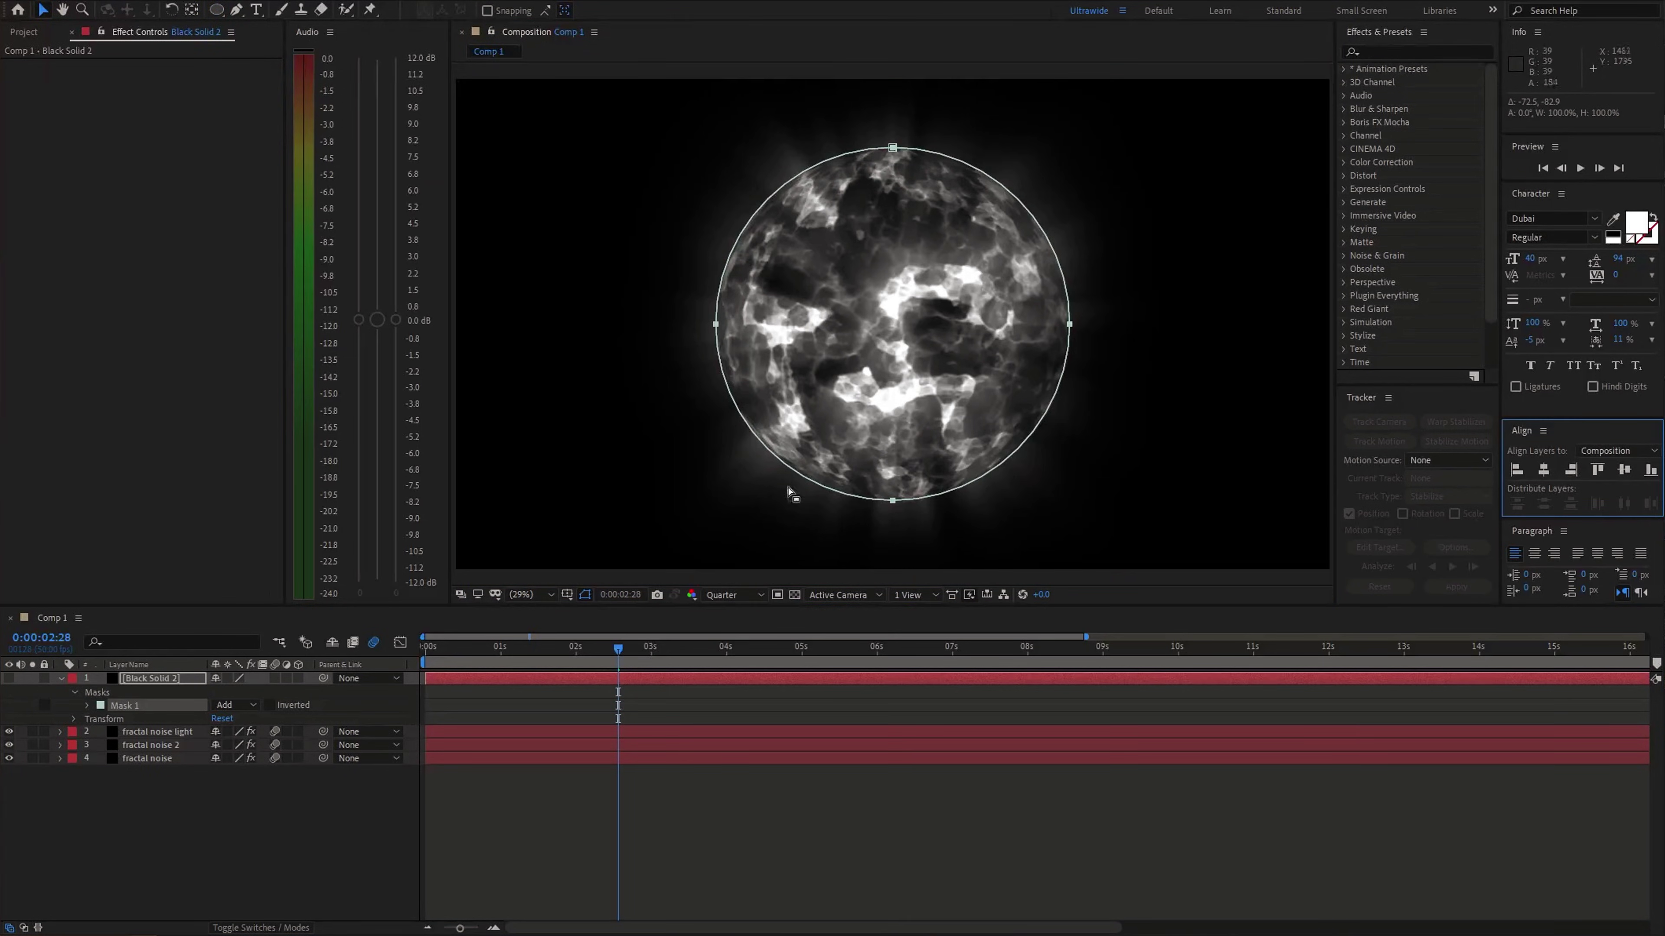
Step: Apply Saber to the solid with Core Type set to Layer Masks, in Add mode
key(ctrl+space)
text(sab)
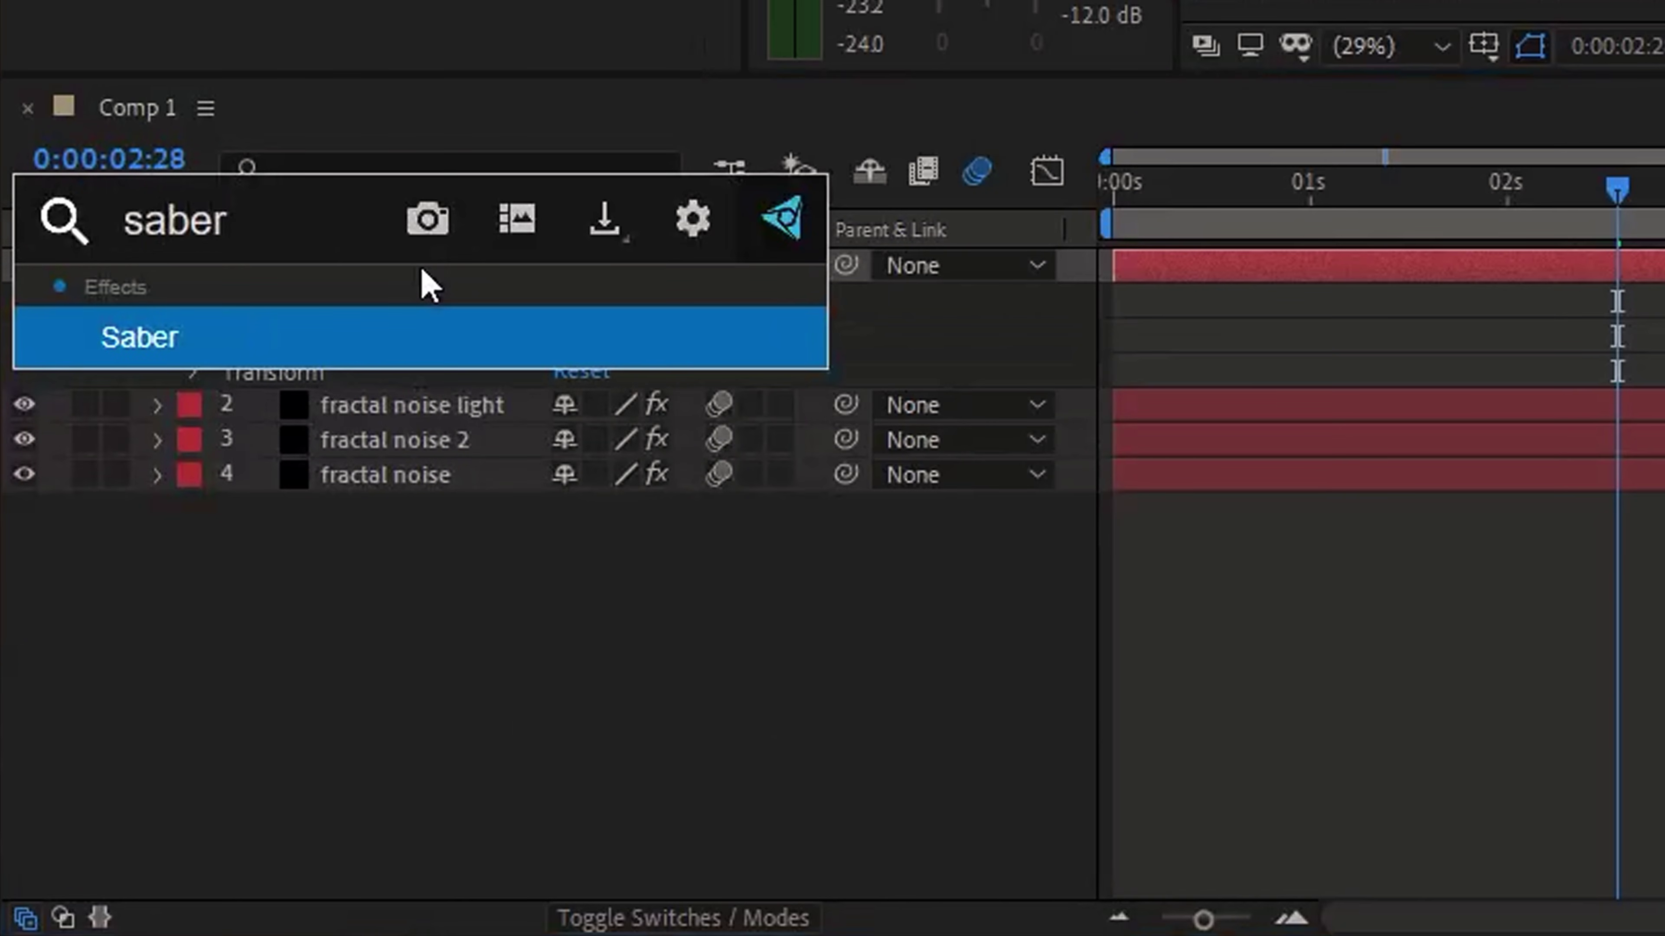
text(er)
key(Return)
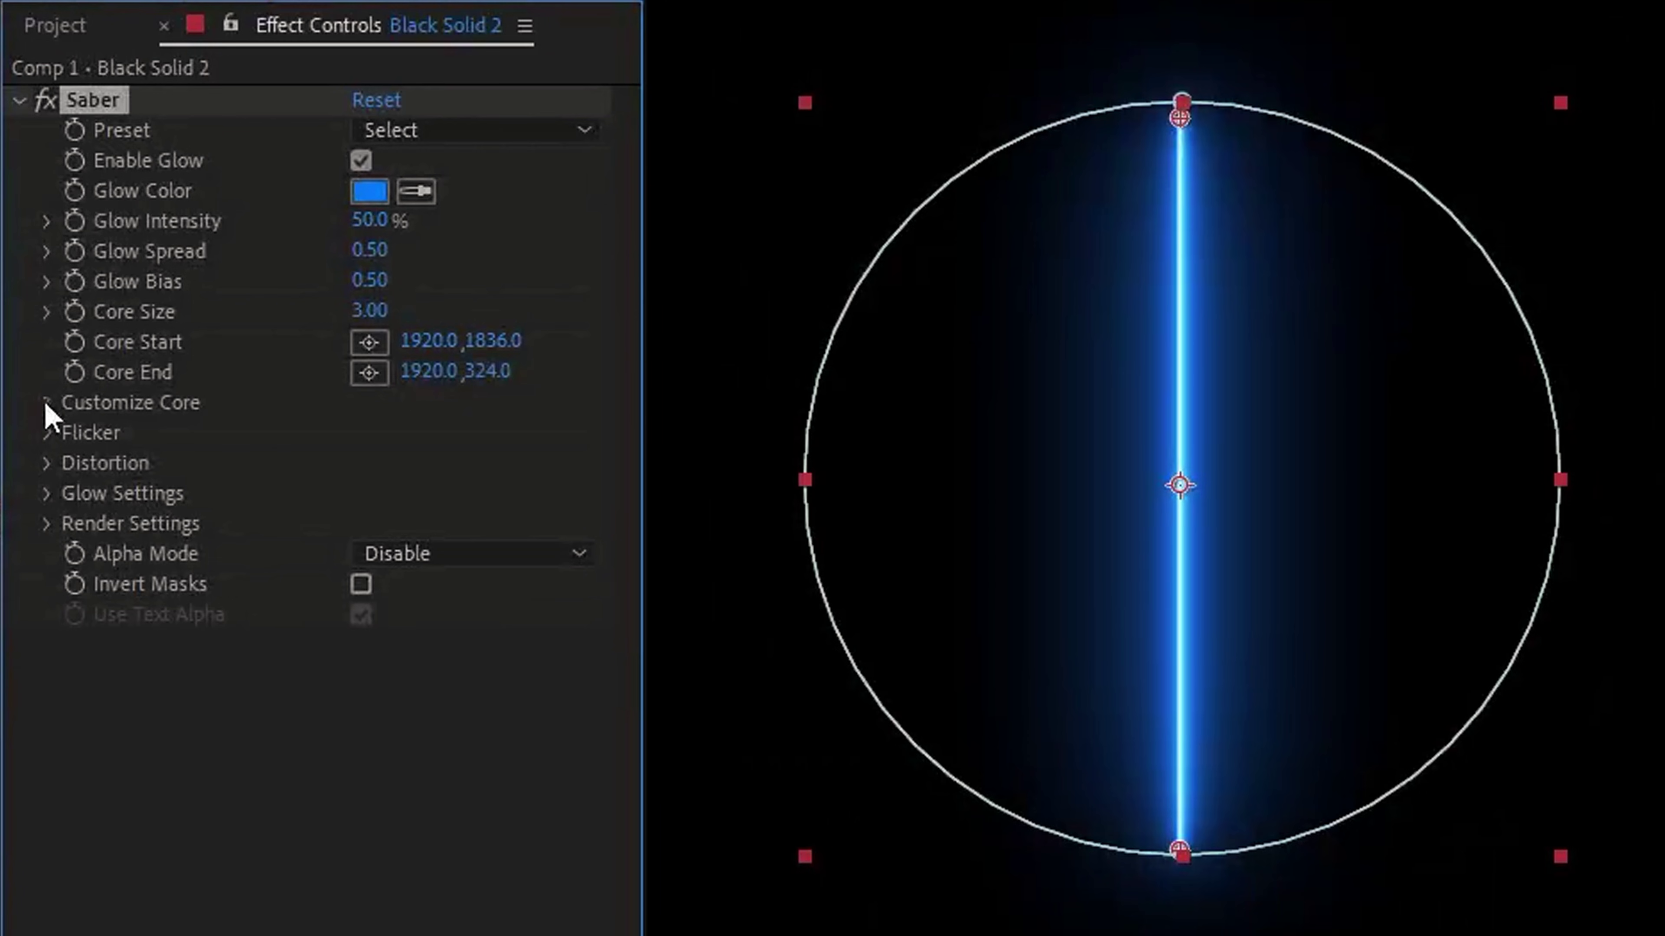
click(48, 404)
click(384, 434)
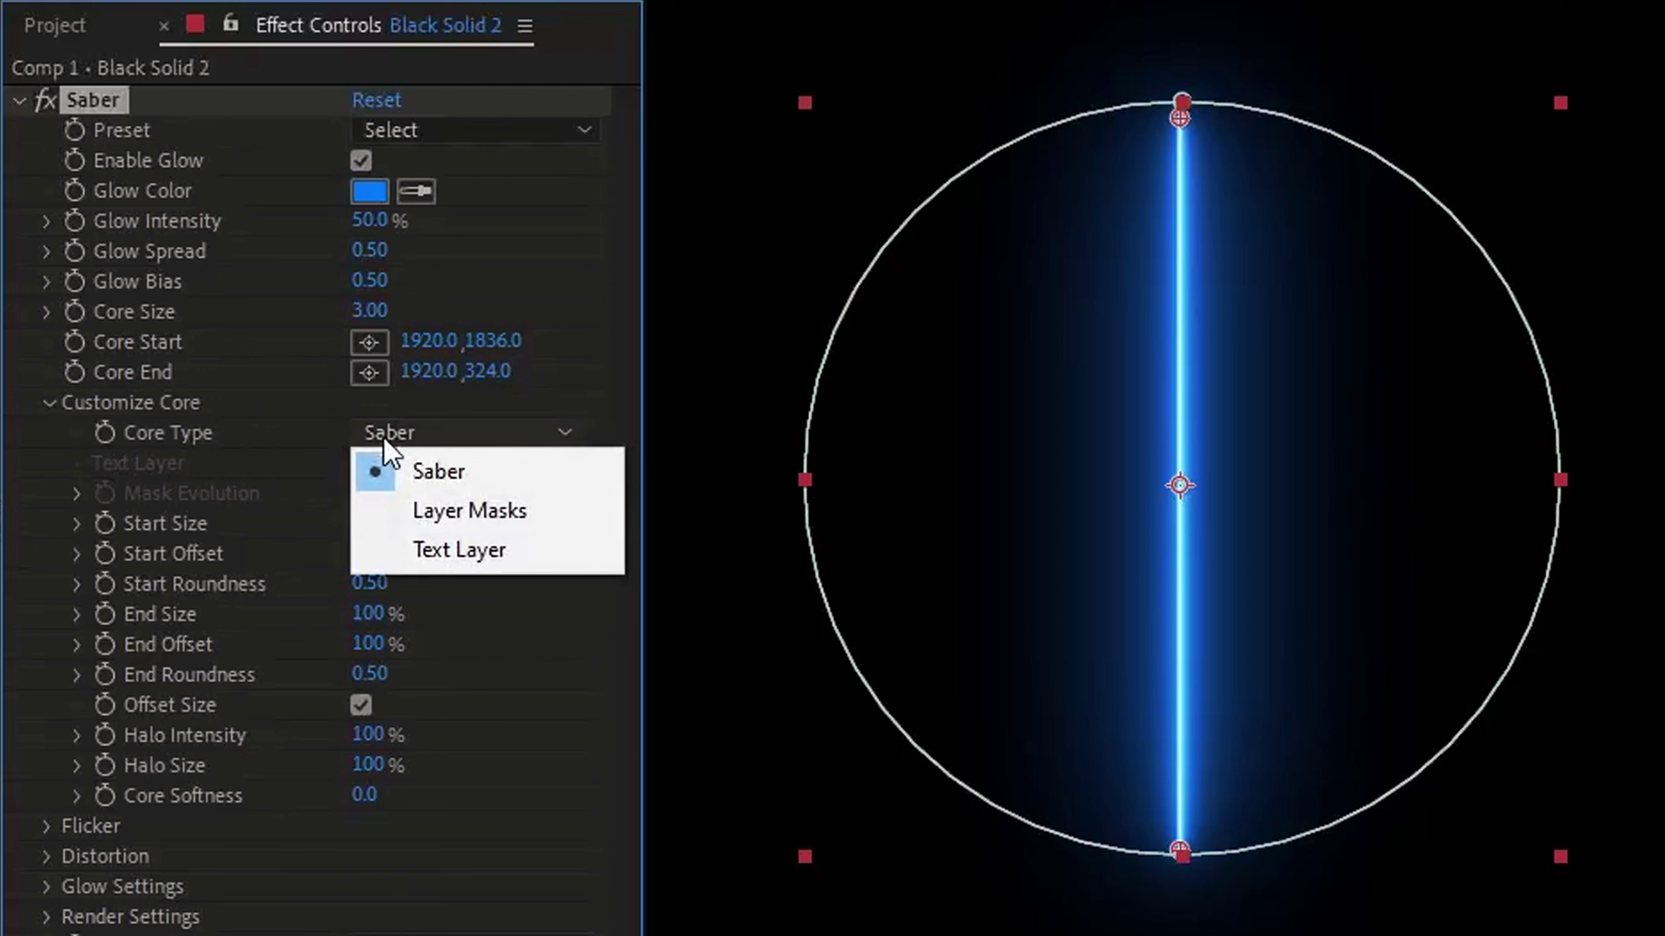
click(413, 514)
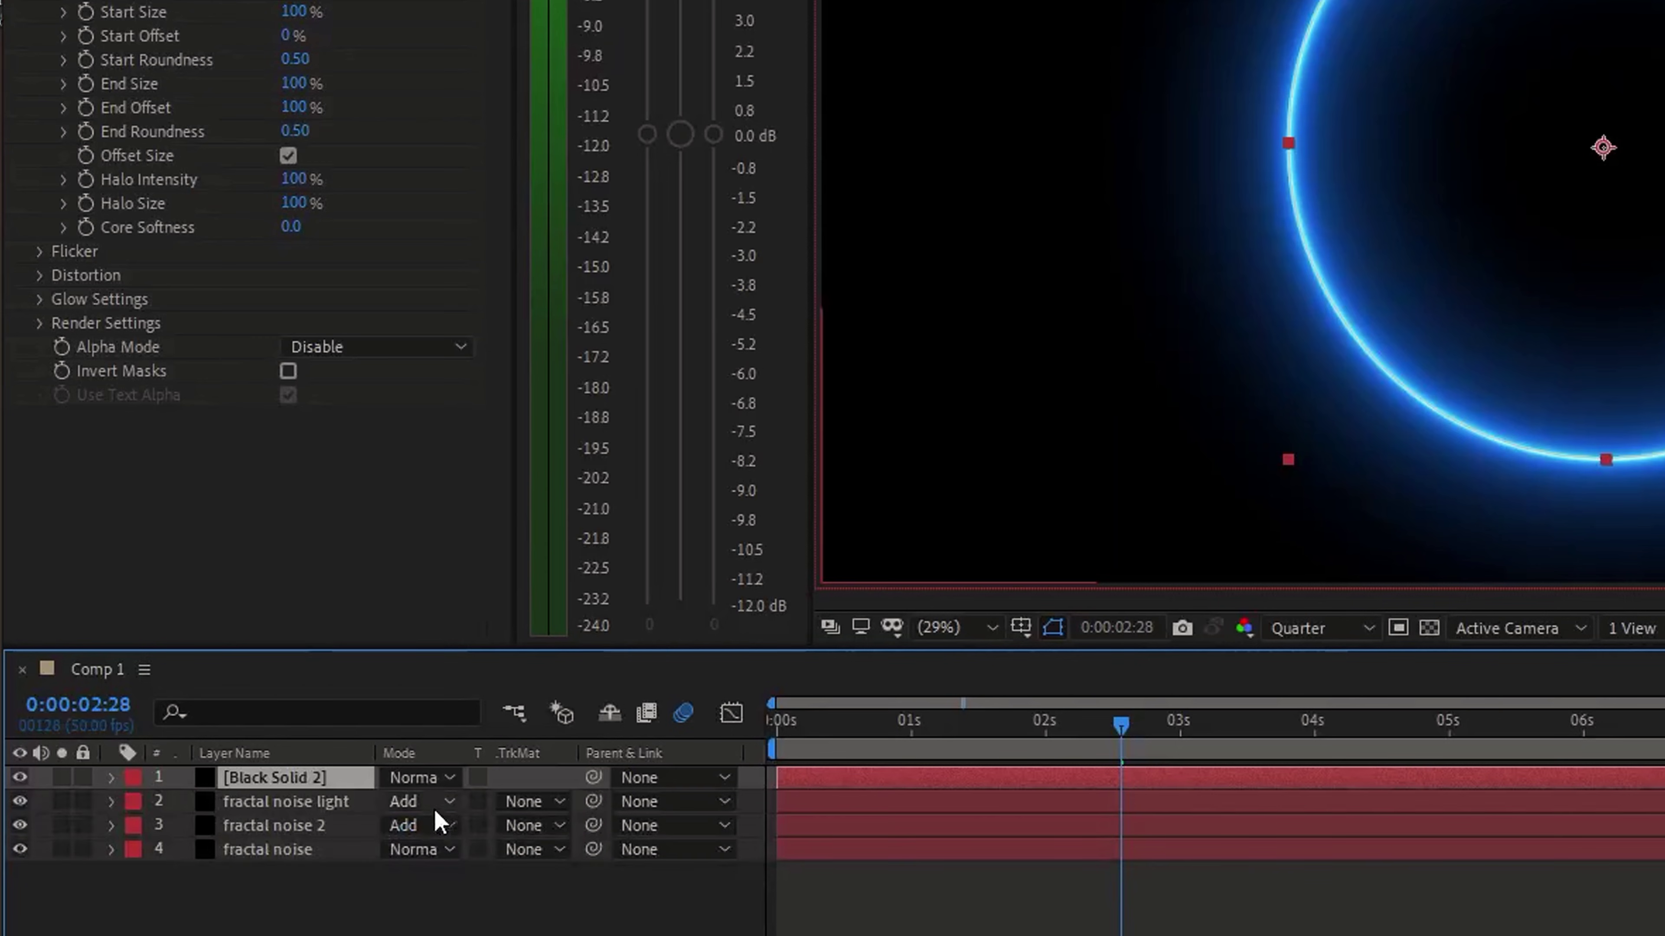
click(418, 779)
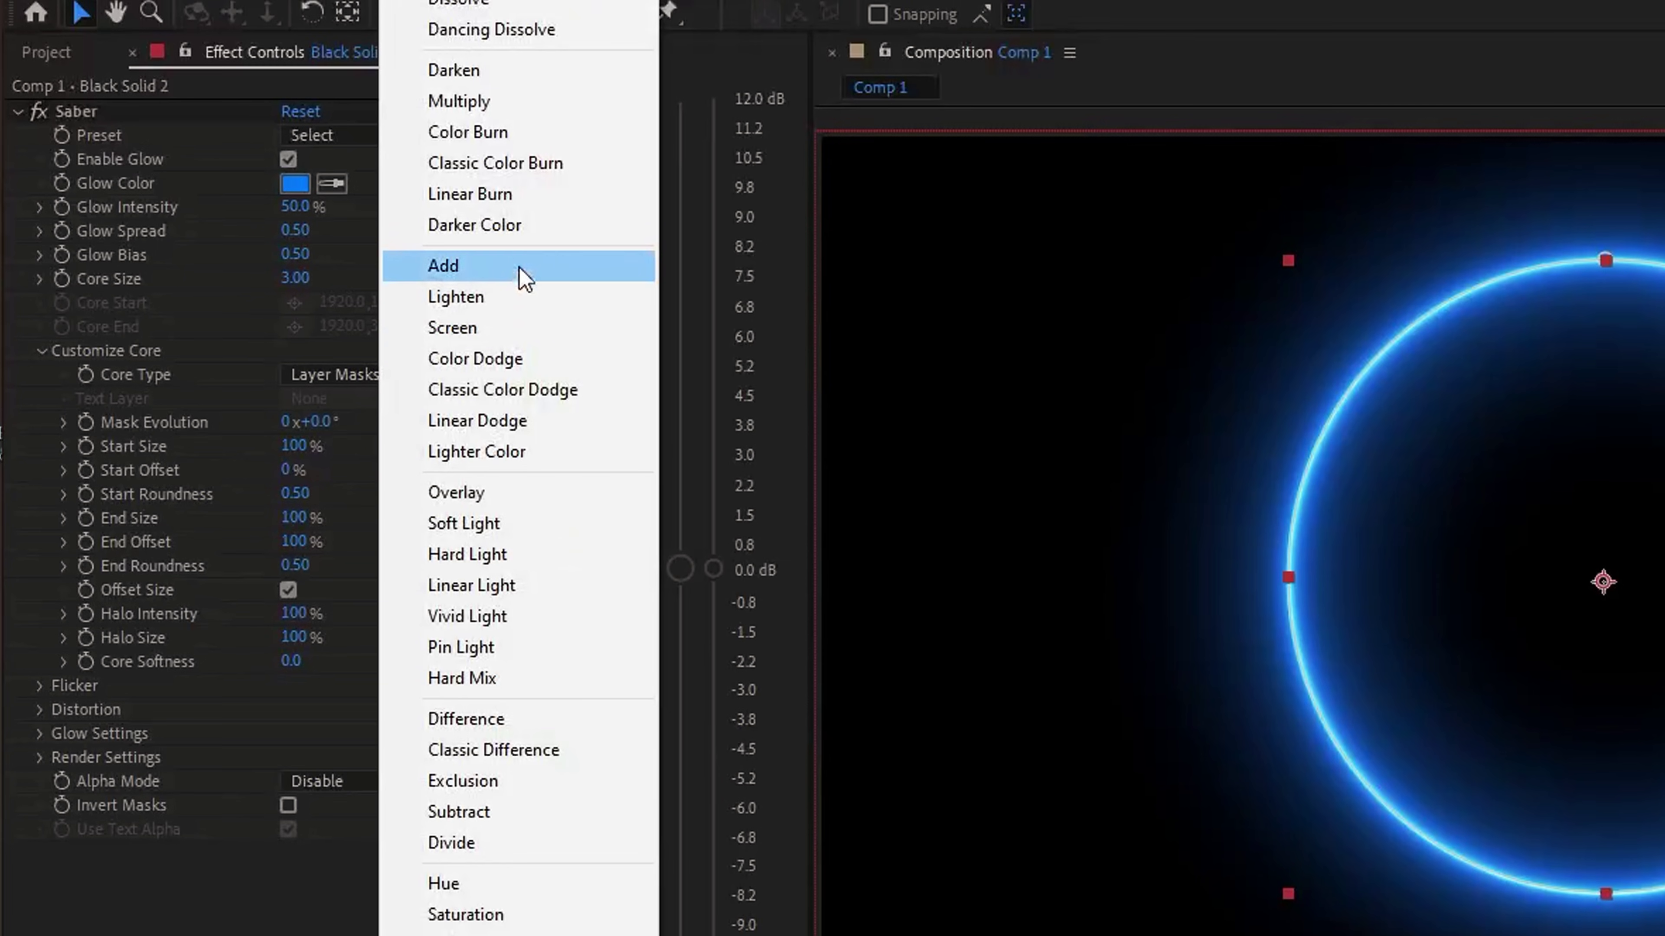
click(524, 274)
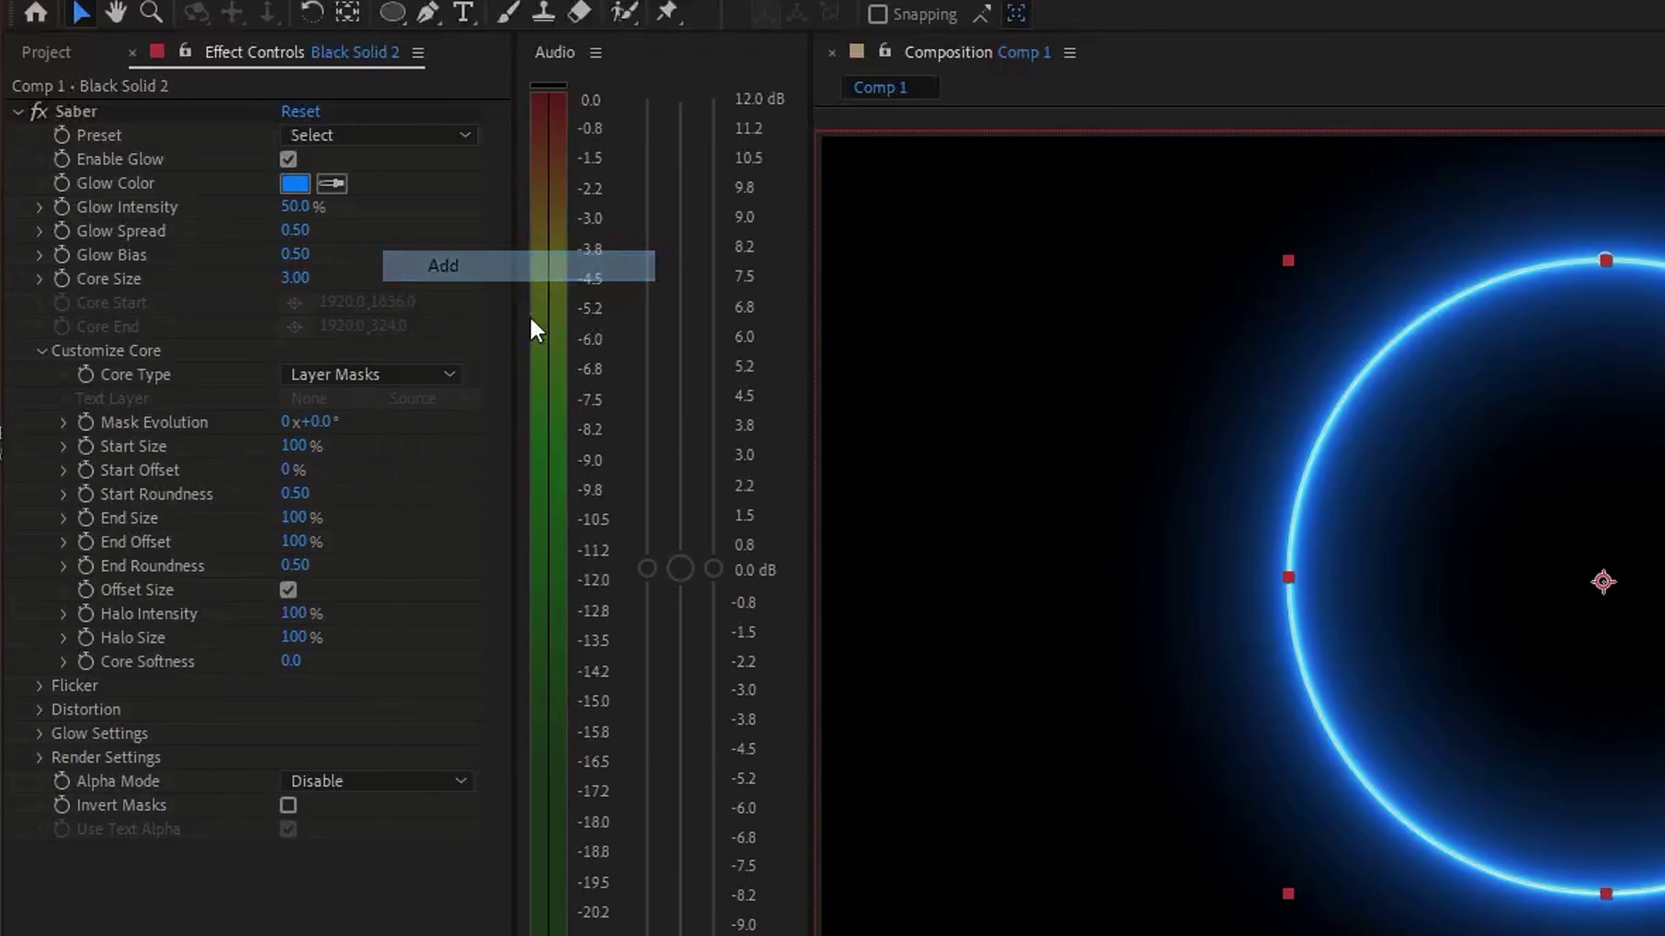
Step: Switch Saber to the Pulse preset with a white Glow Color
click(393, 135)
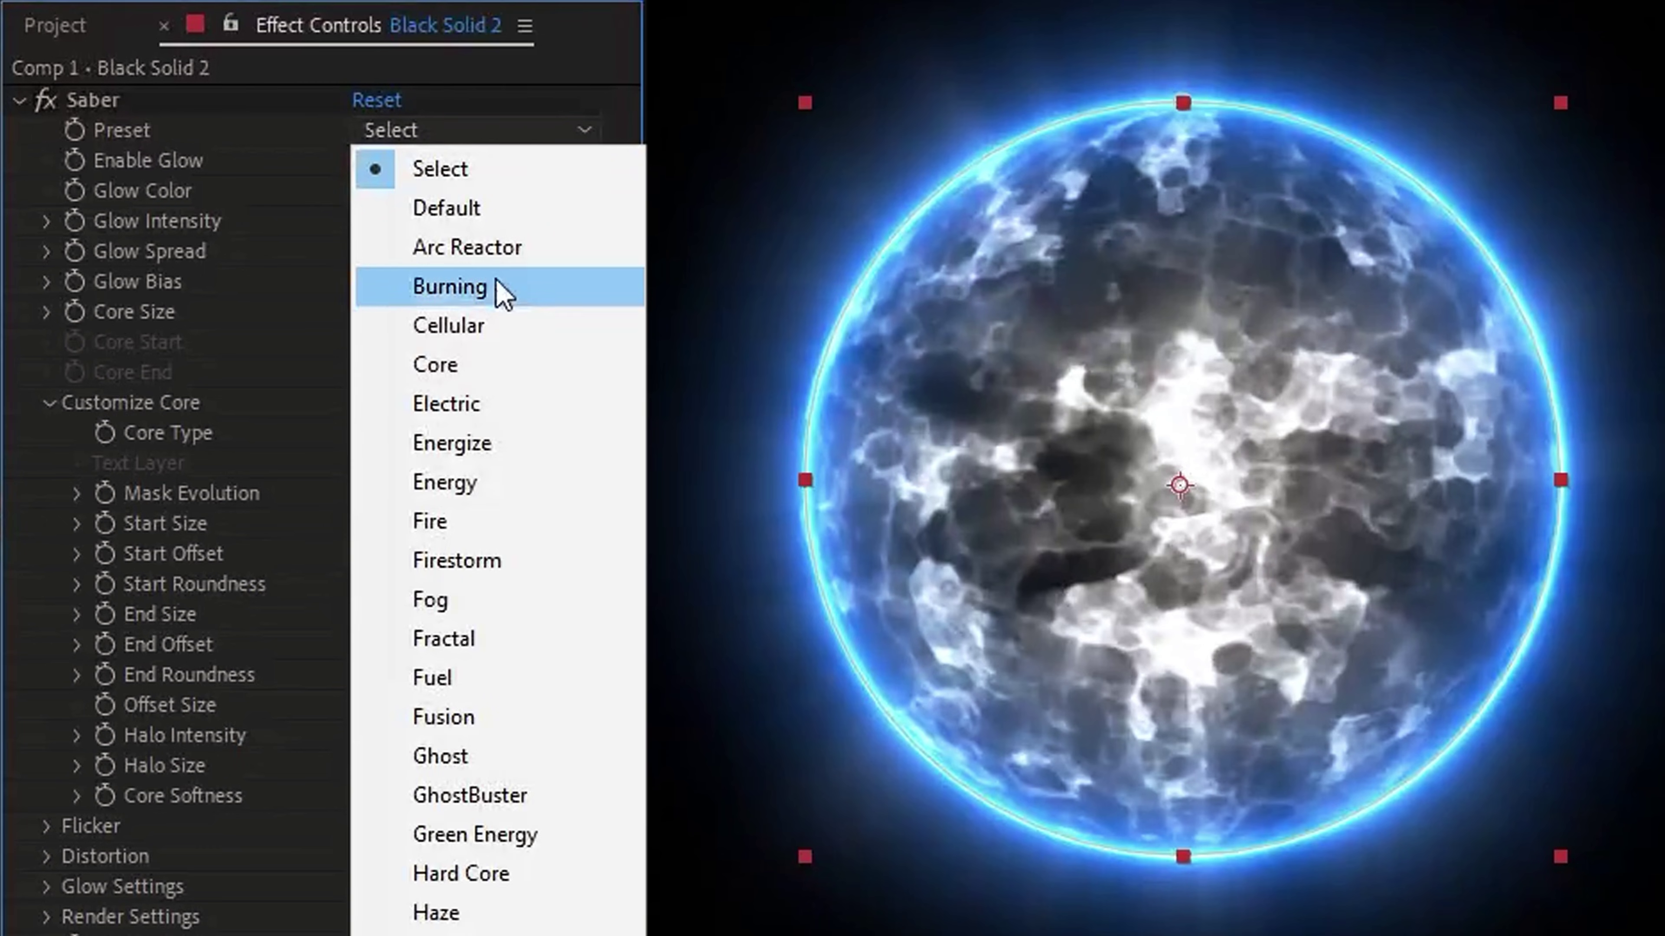
click(389, 431)
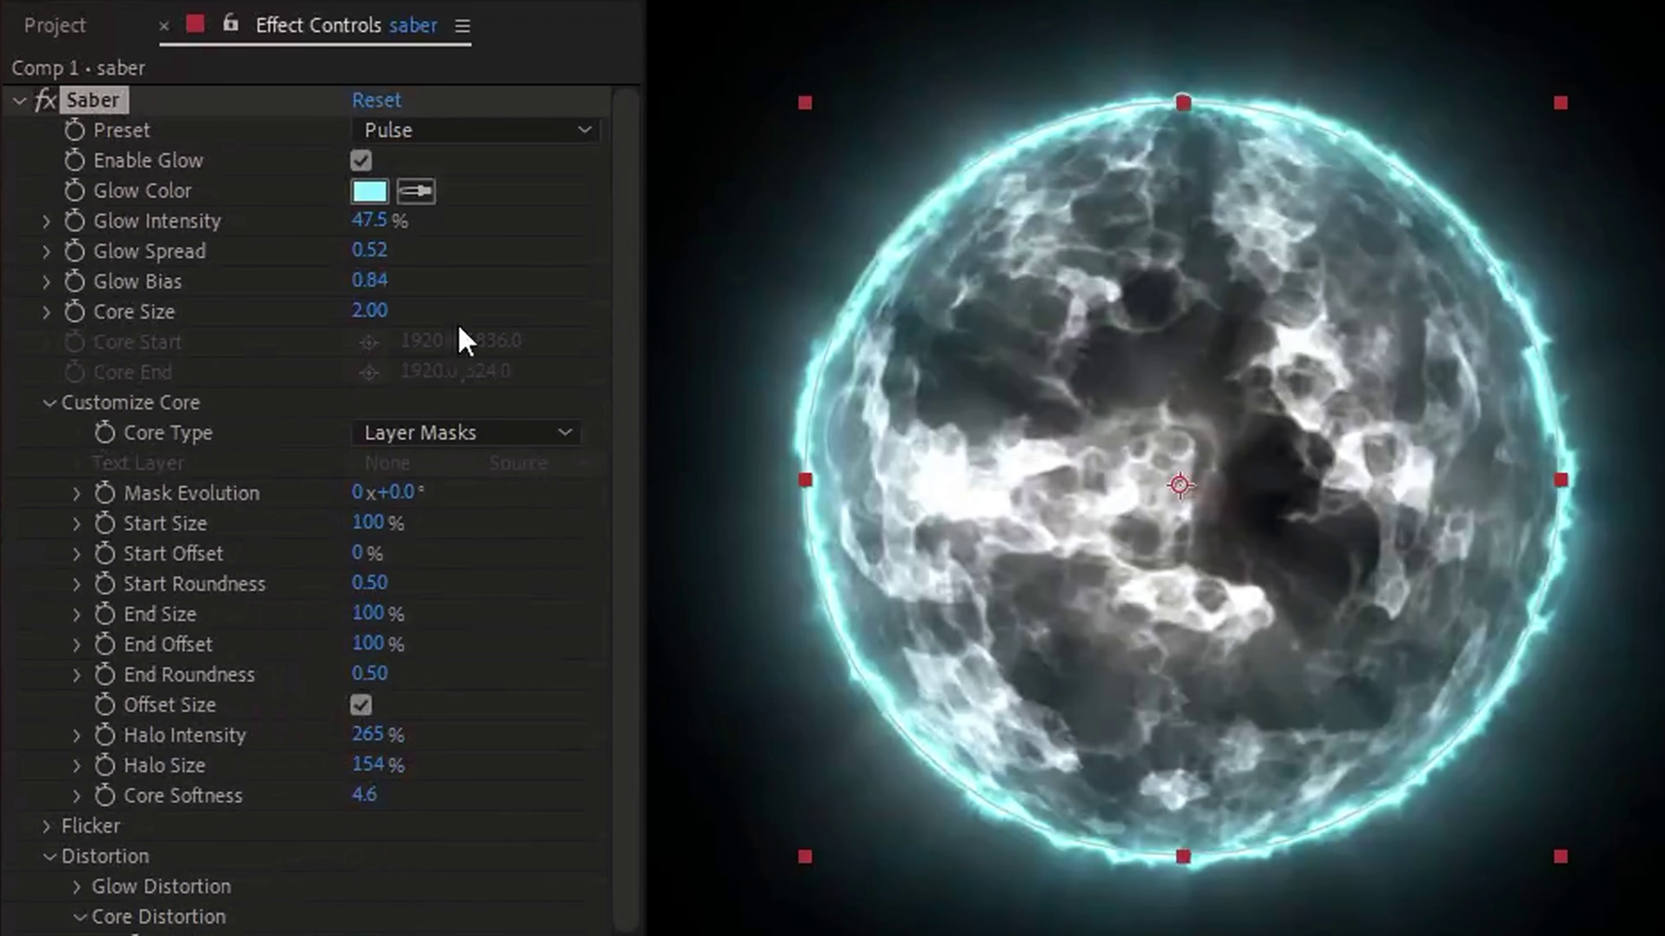
click(369, 191)
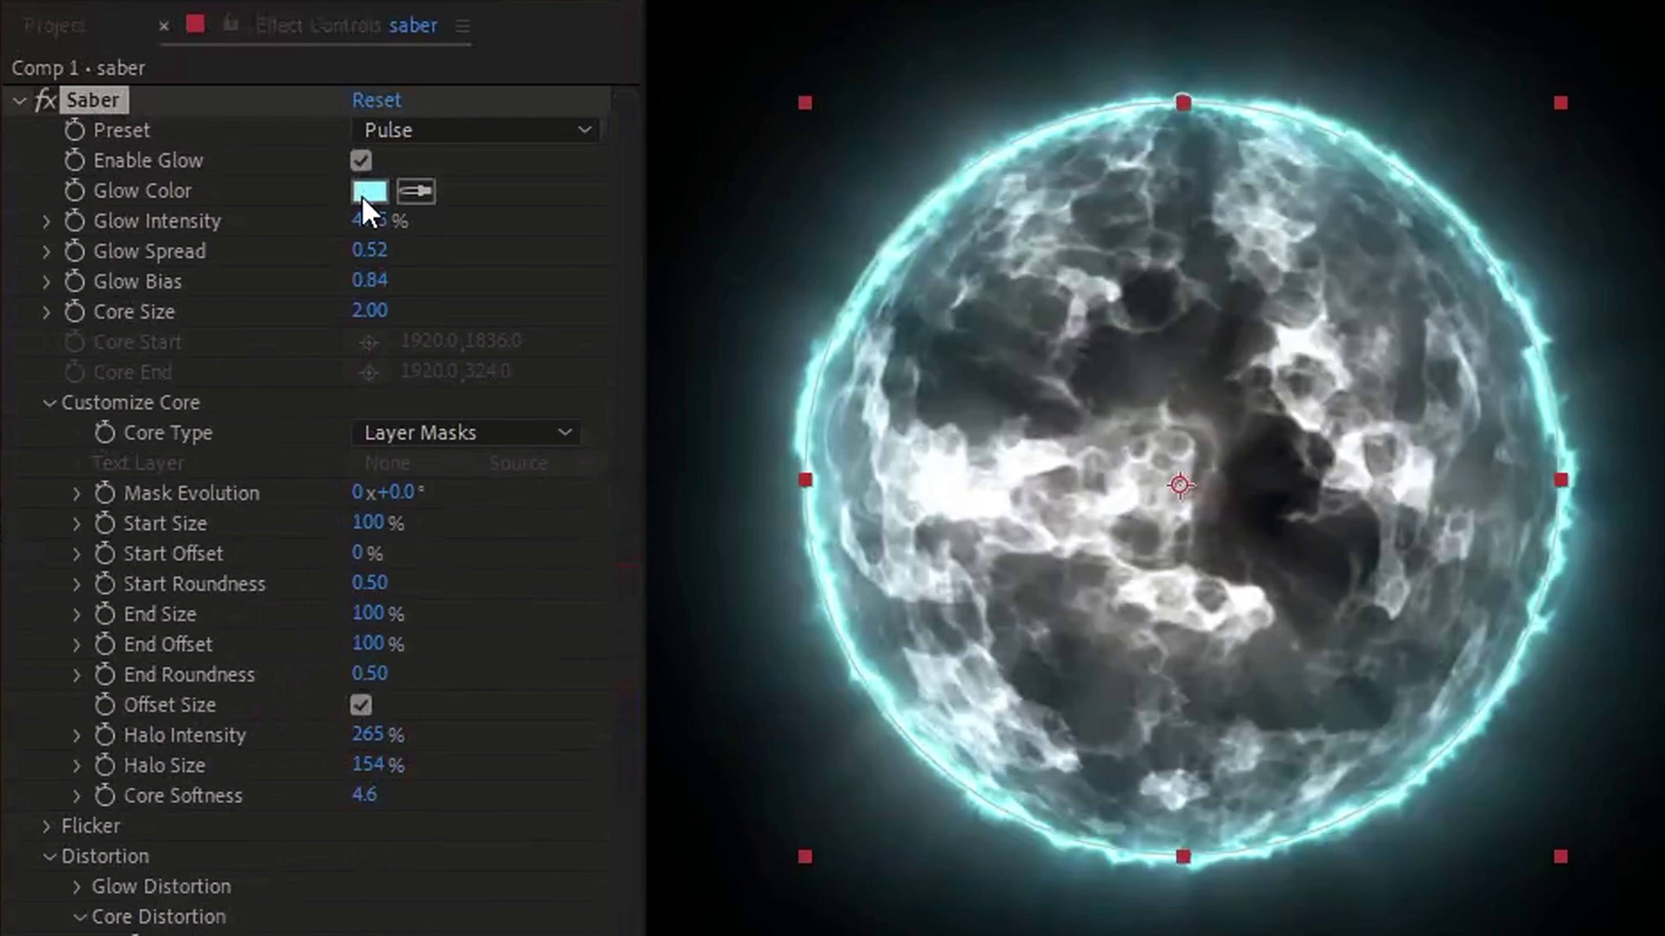
click(135, 567)
key(Return)
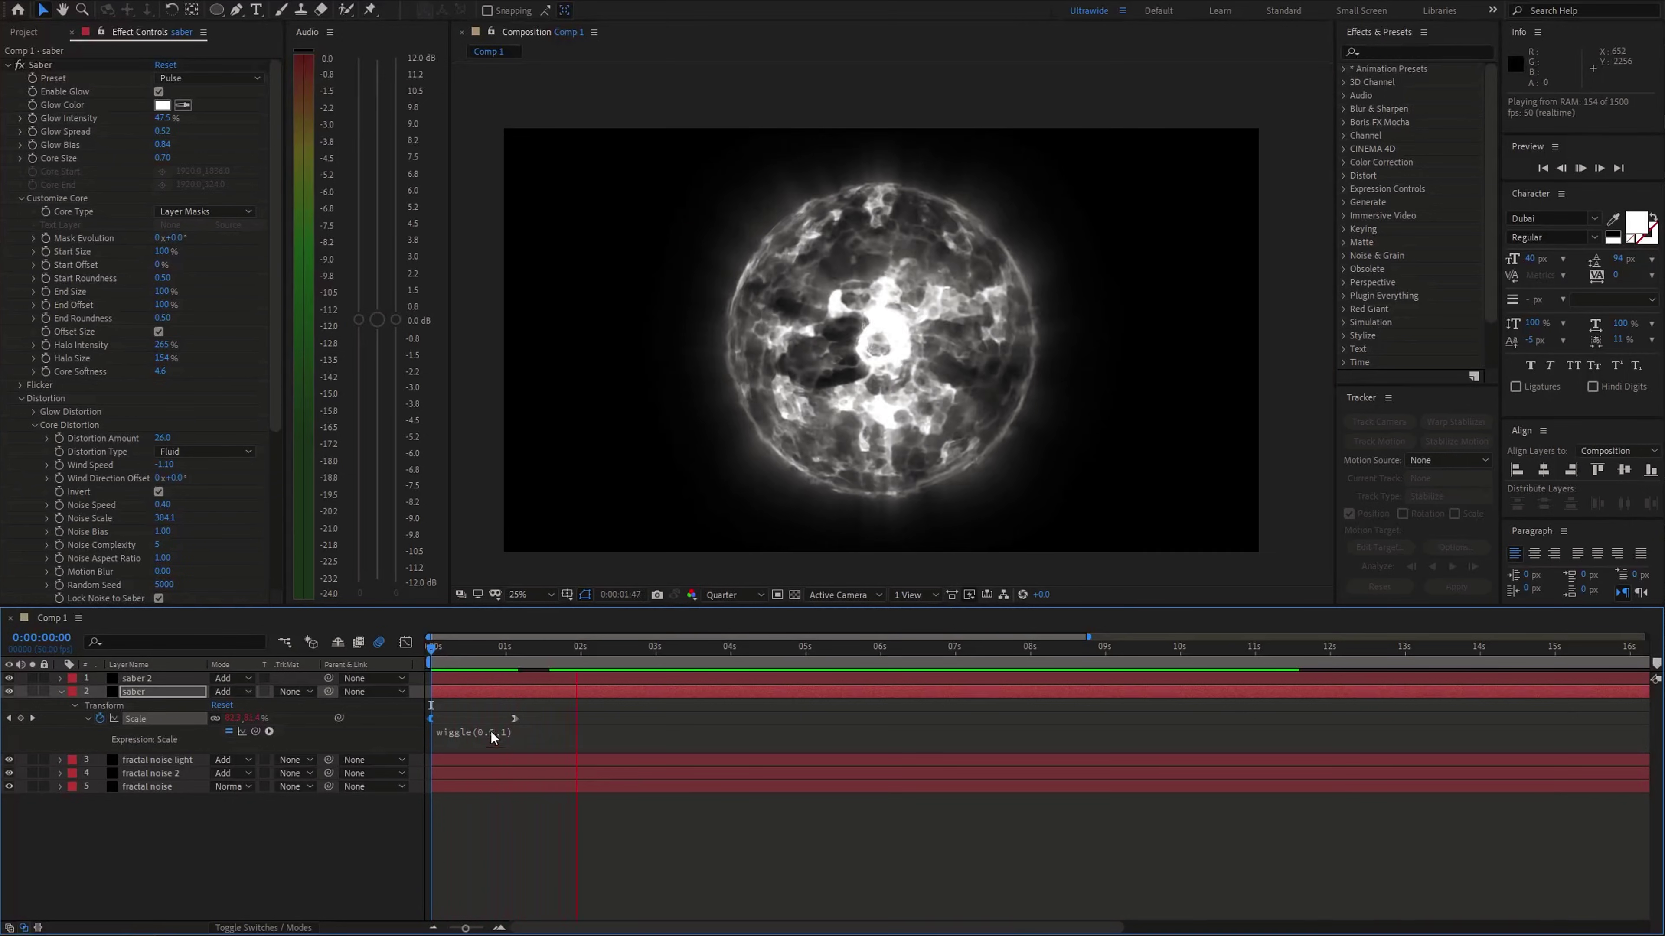
key(space)
key(space)
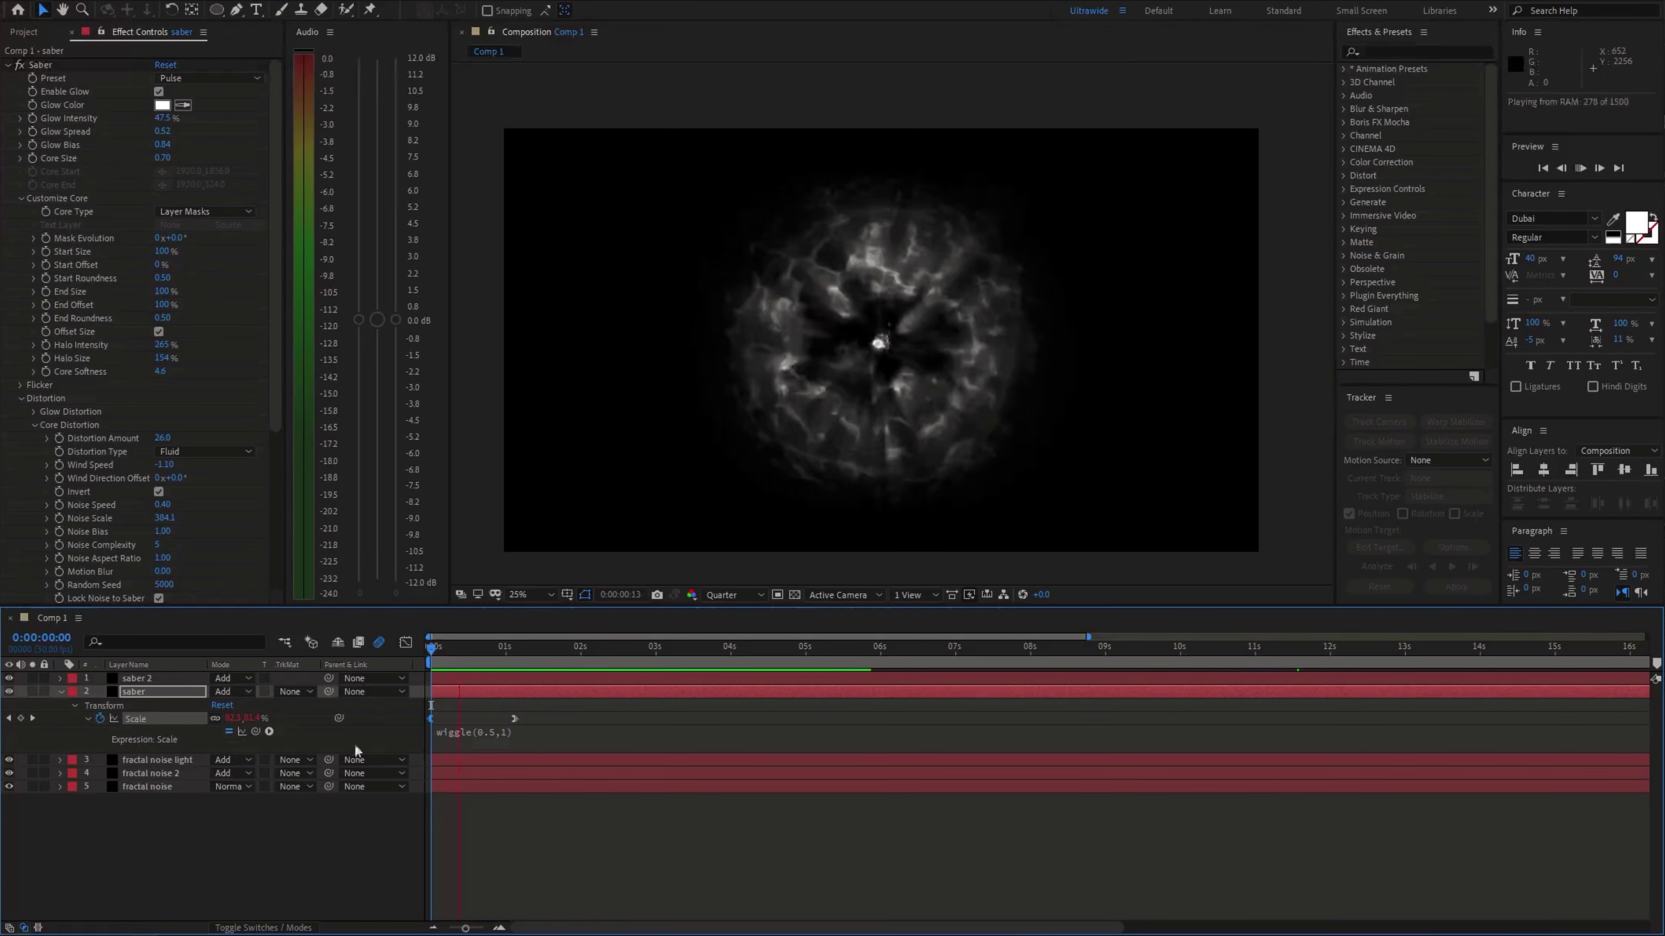
click(60, 692)
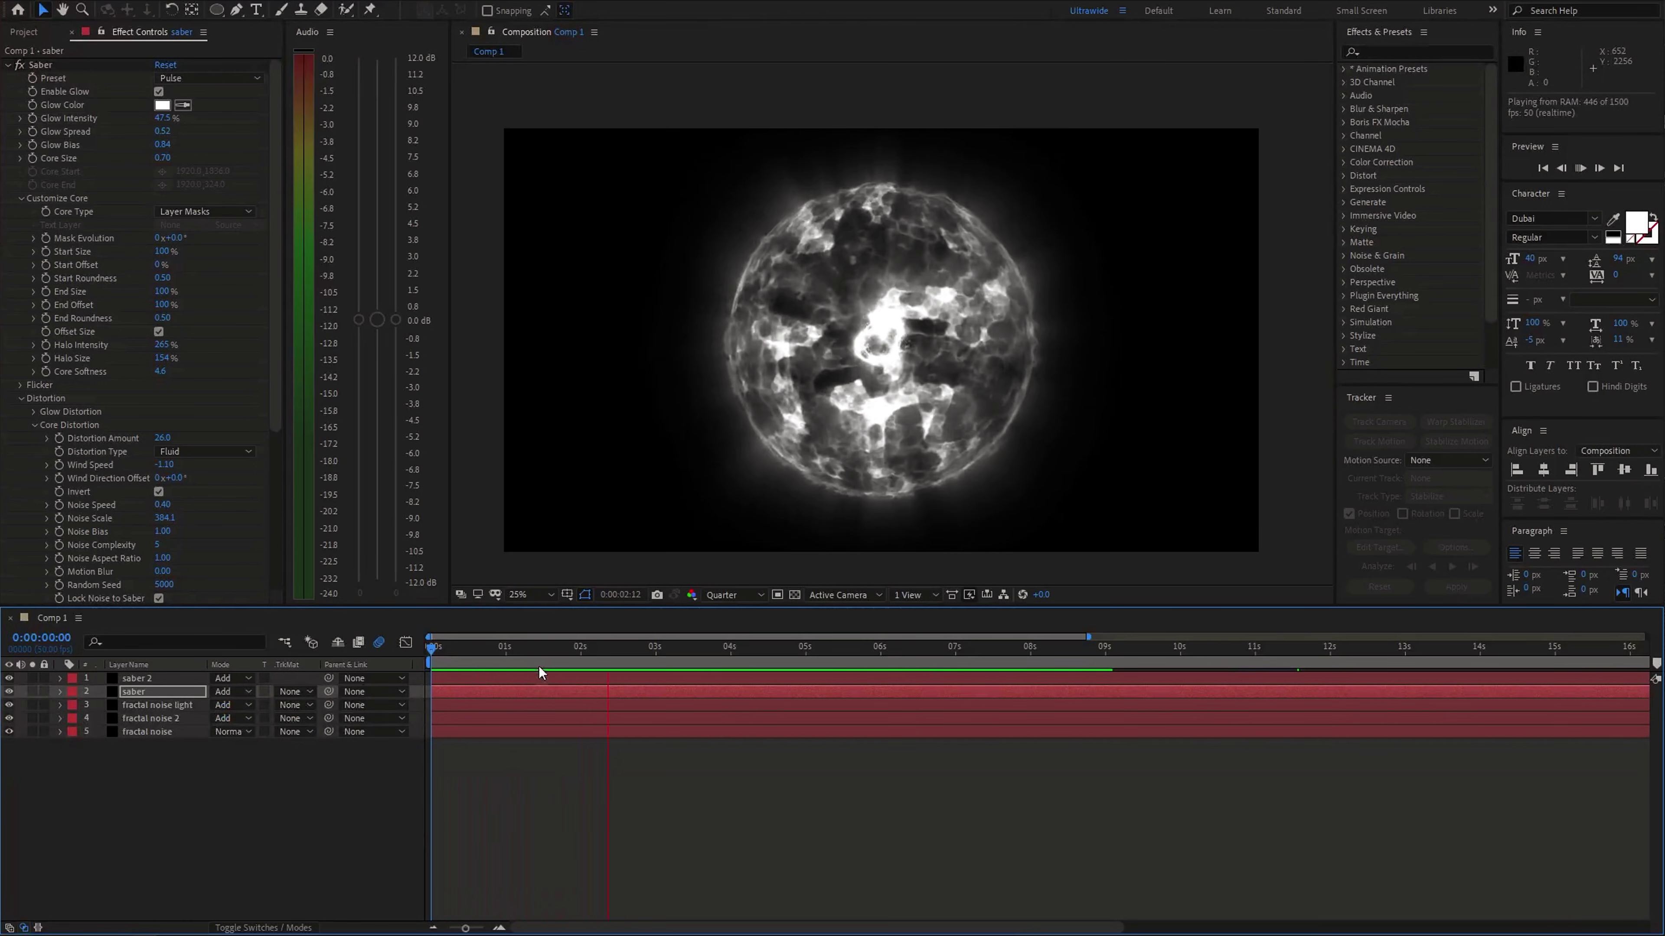
key(space)
drag(433, 649, 602, 663)
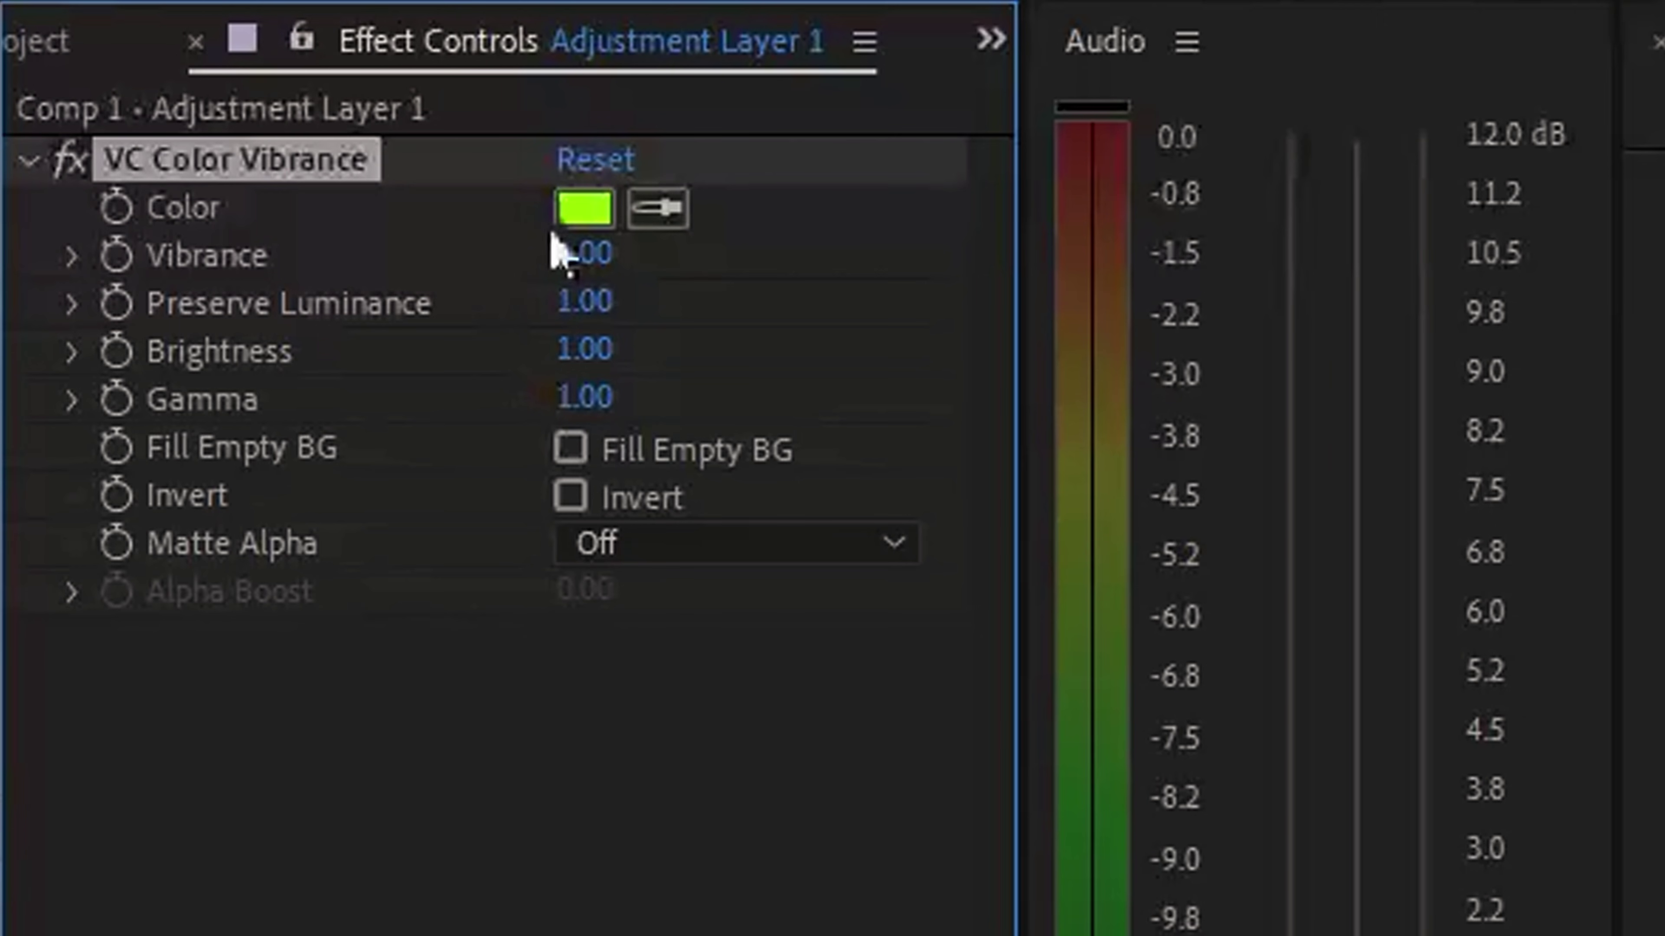
click(565, 219)
mouse_move(918, 895)
mouse_down()
mouse_move(852, 934)
mouse_move(688, 928)
mouse_move(578, 893)
mouse_up()
Step: Add a new adjustment layer to the composition
right_click(535, 808)
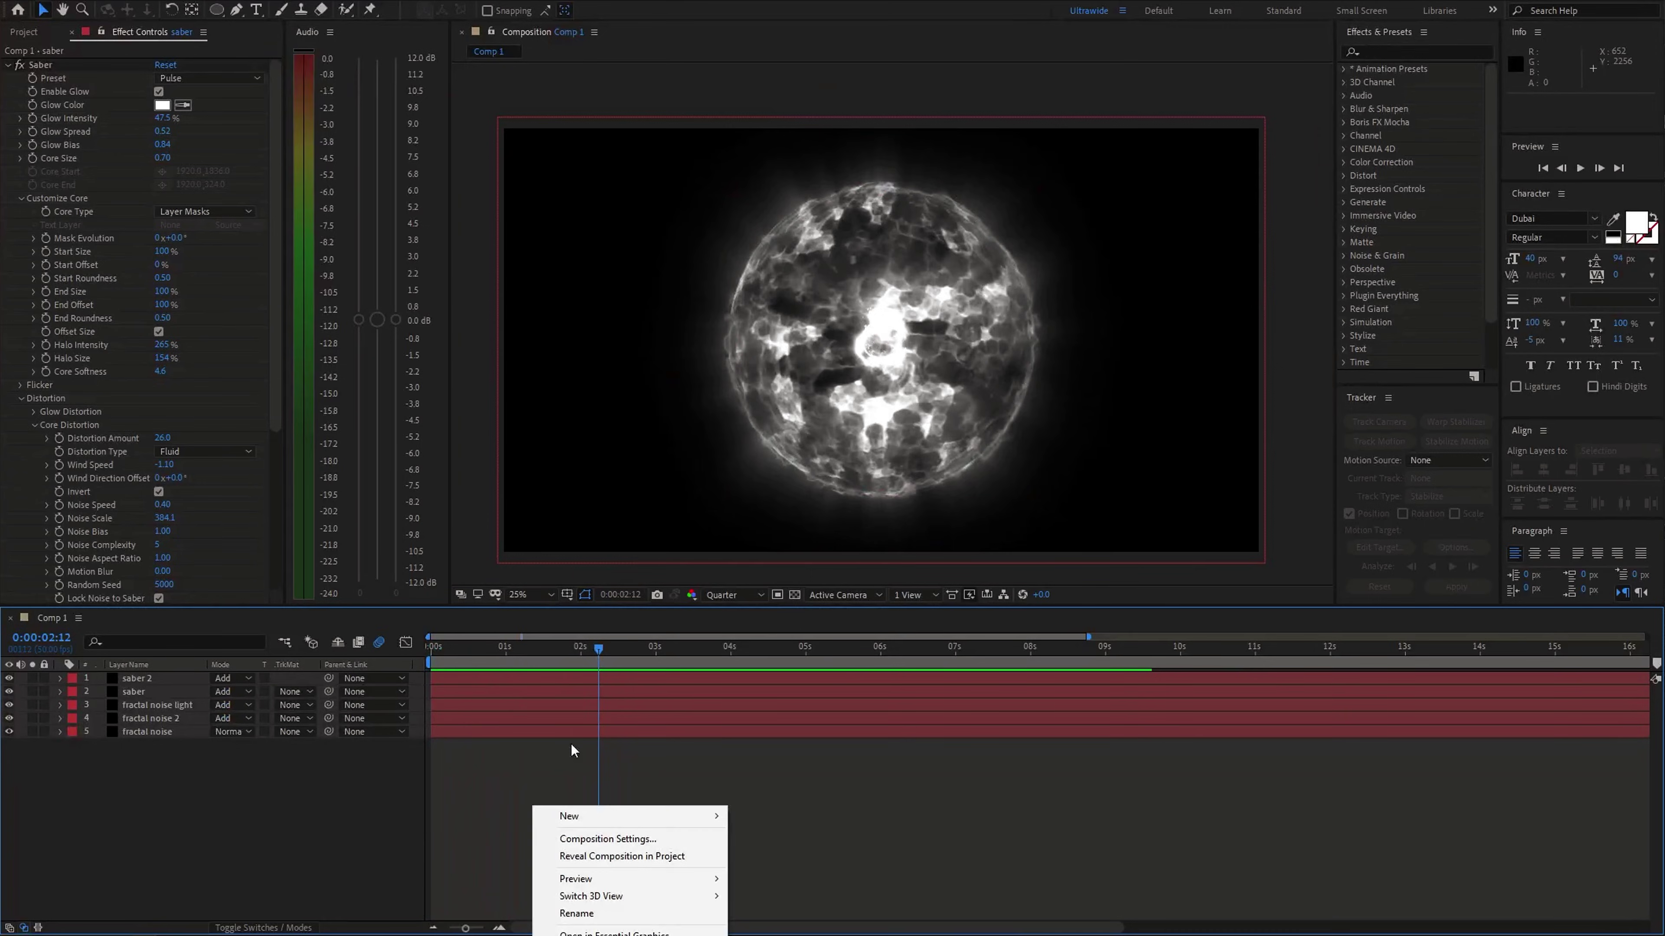
mouse_move(620, 818)
click(780, 935)
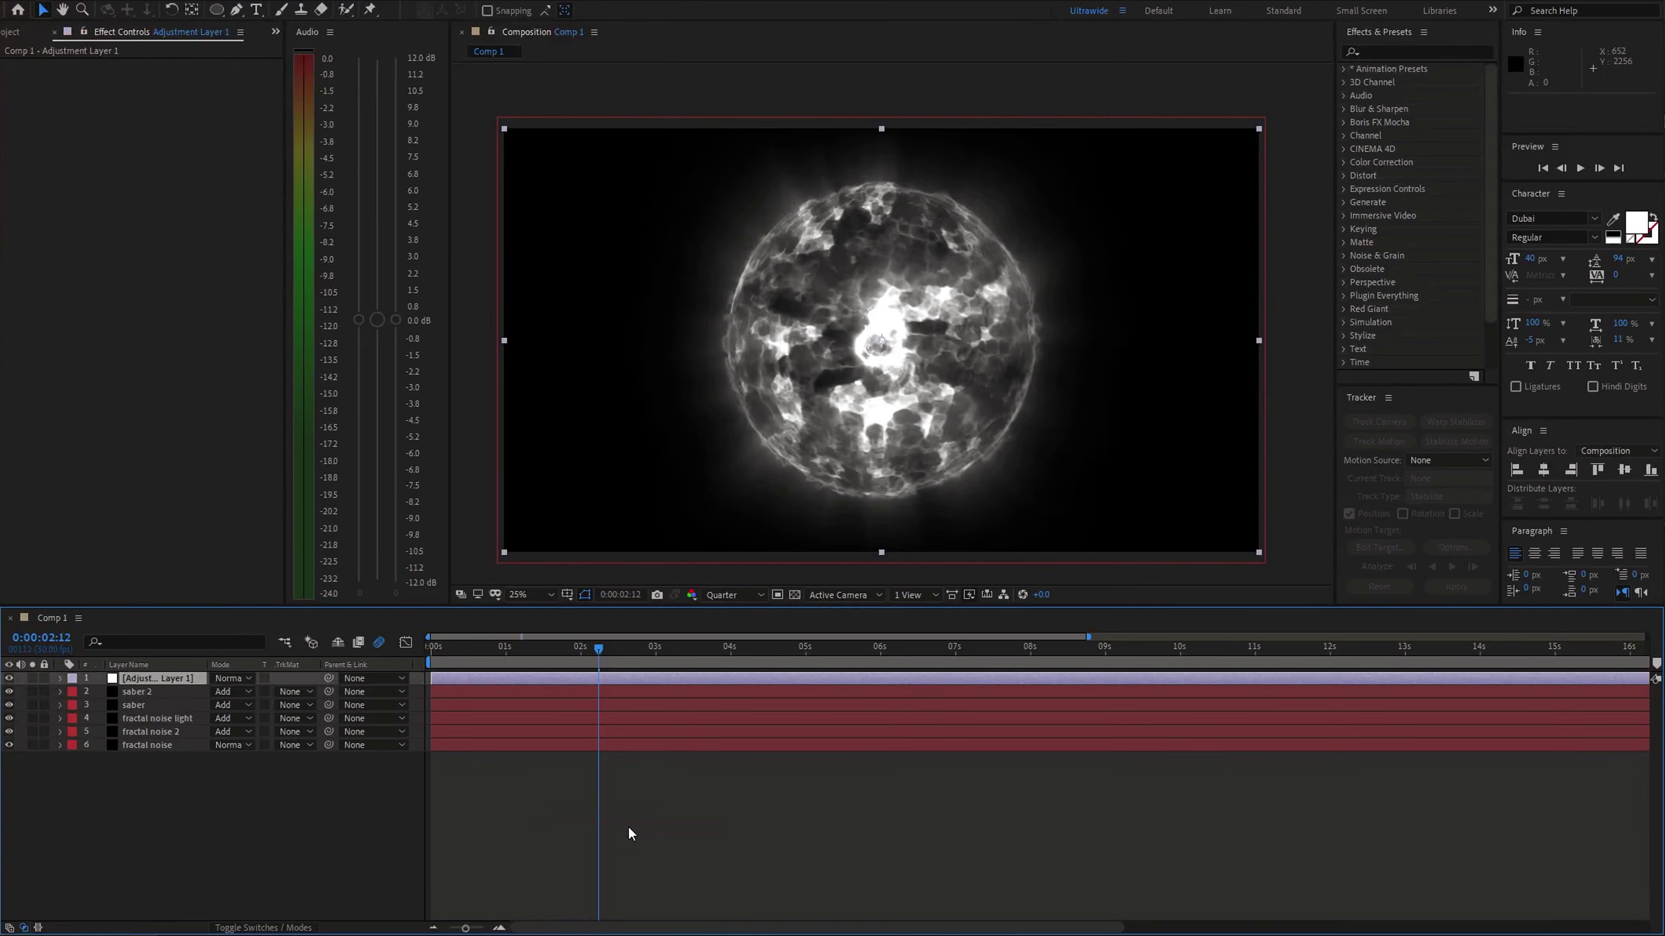
Step: Apply VC Color Vibrance and tint it a muted teal (4CAB89)
key(ctrl+space)
text(vc c)
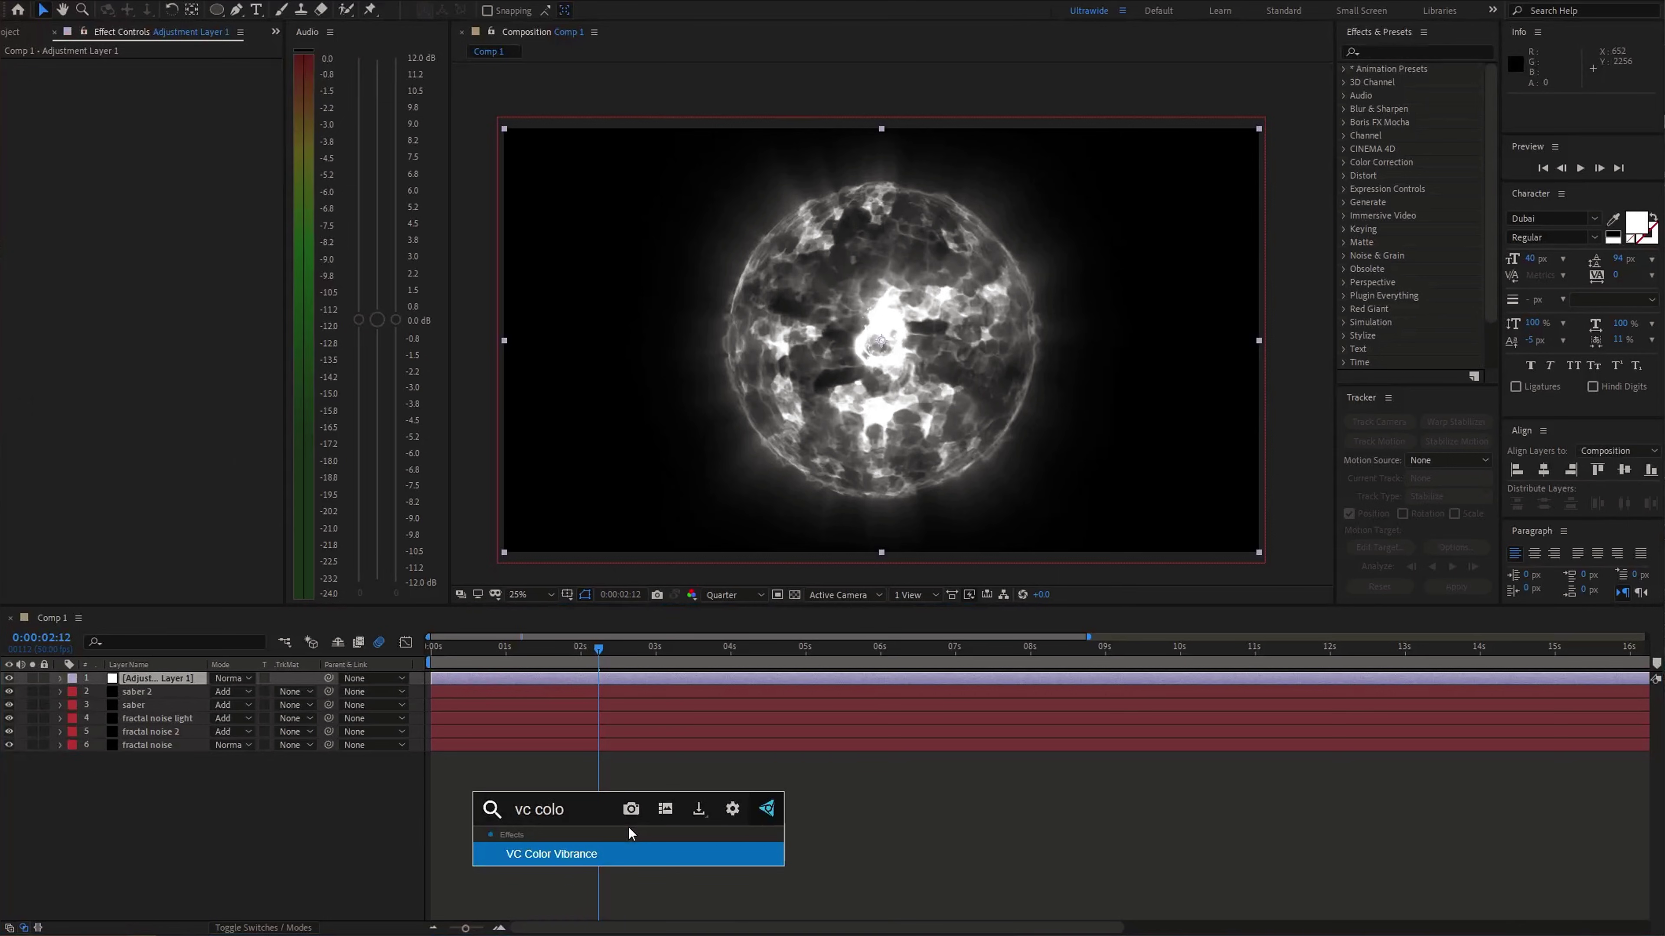
key(Return)
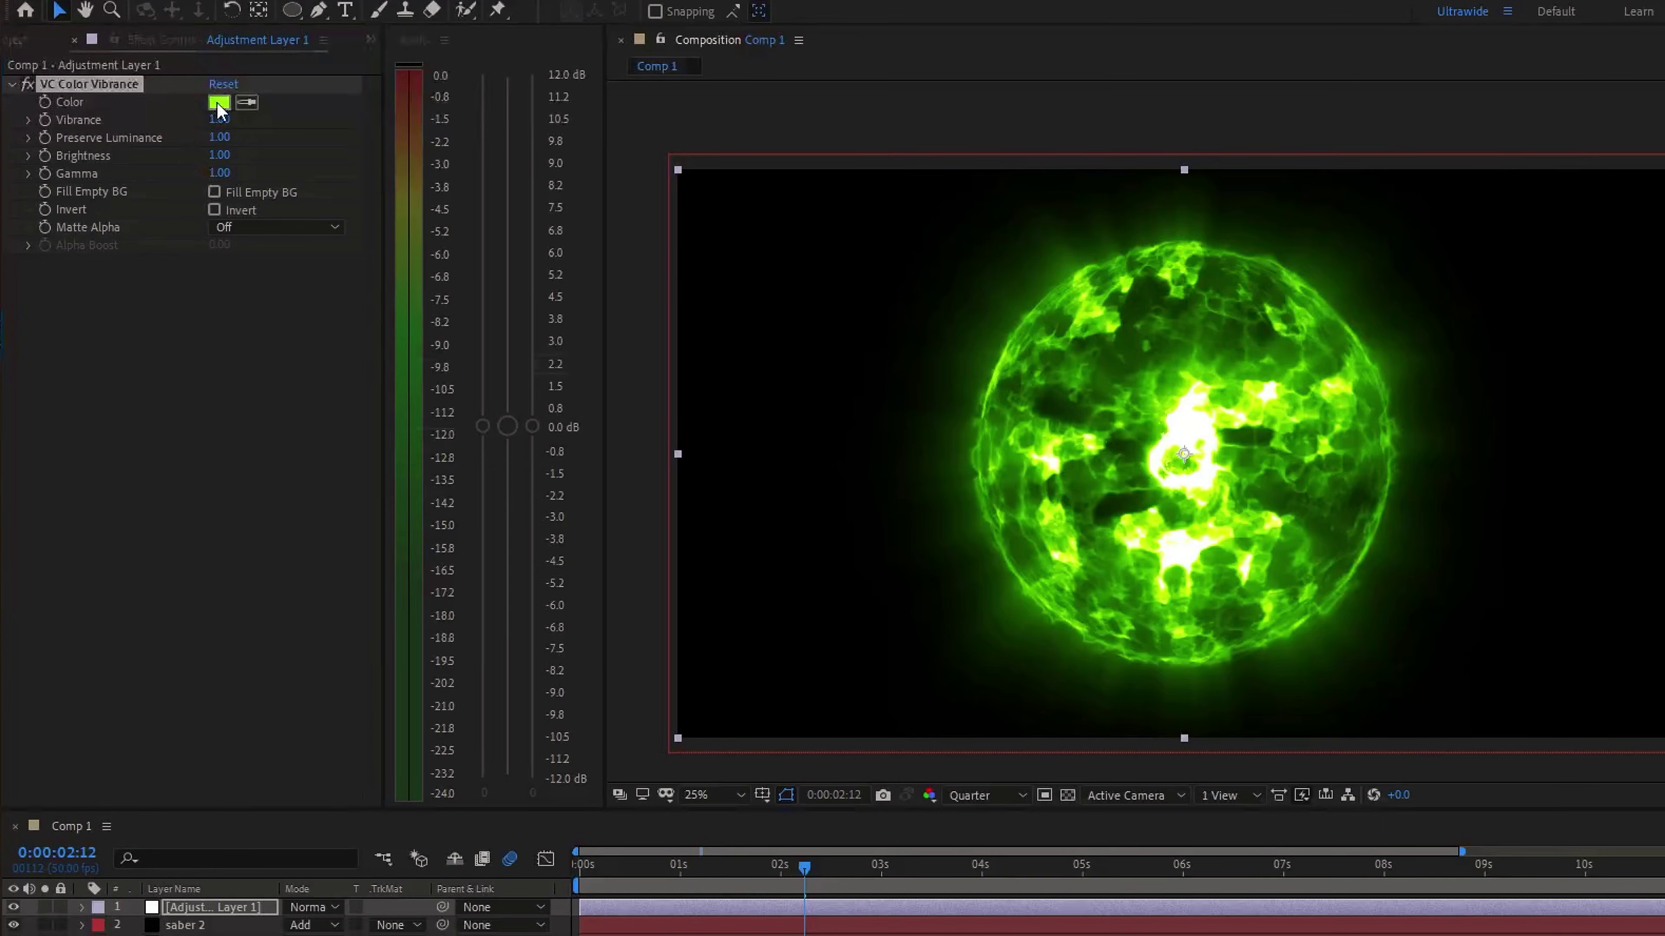
click(219, 105)
click(369, 500)
drag(319, 513, 223, 419)
click(540, 361)
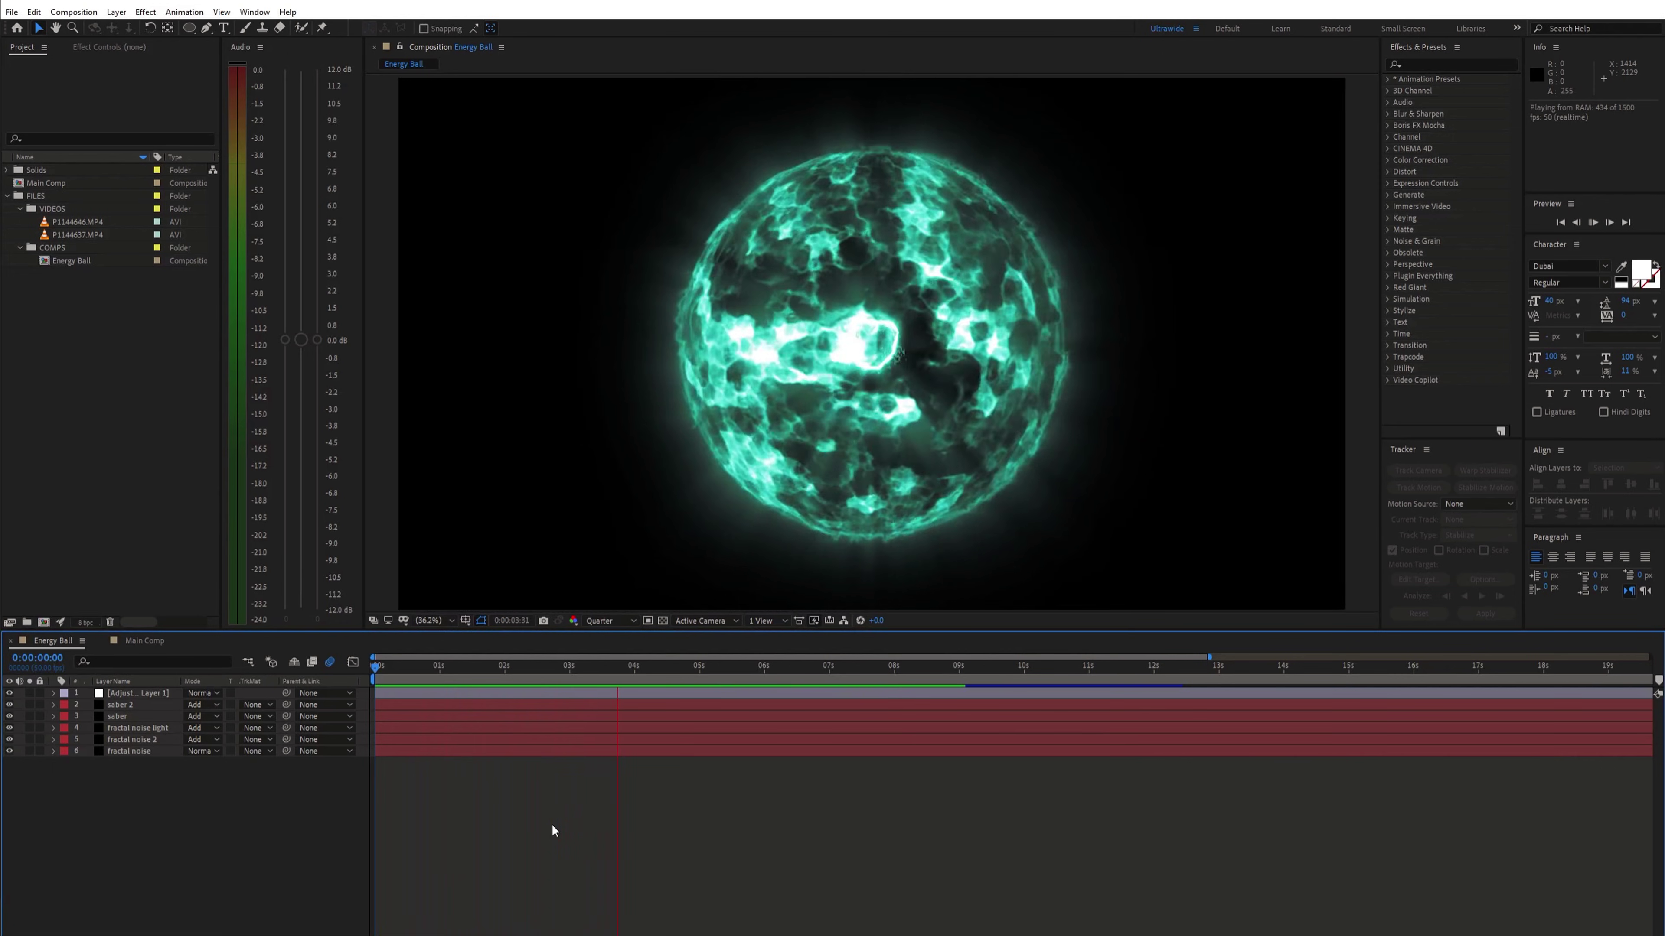
Step: In Main Comp, undo the right side layer's trial opacity animation and turn its visibility back on at 100%
click(429, 665)
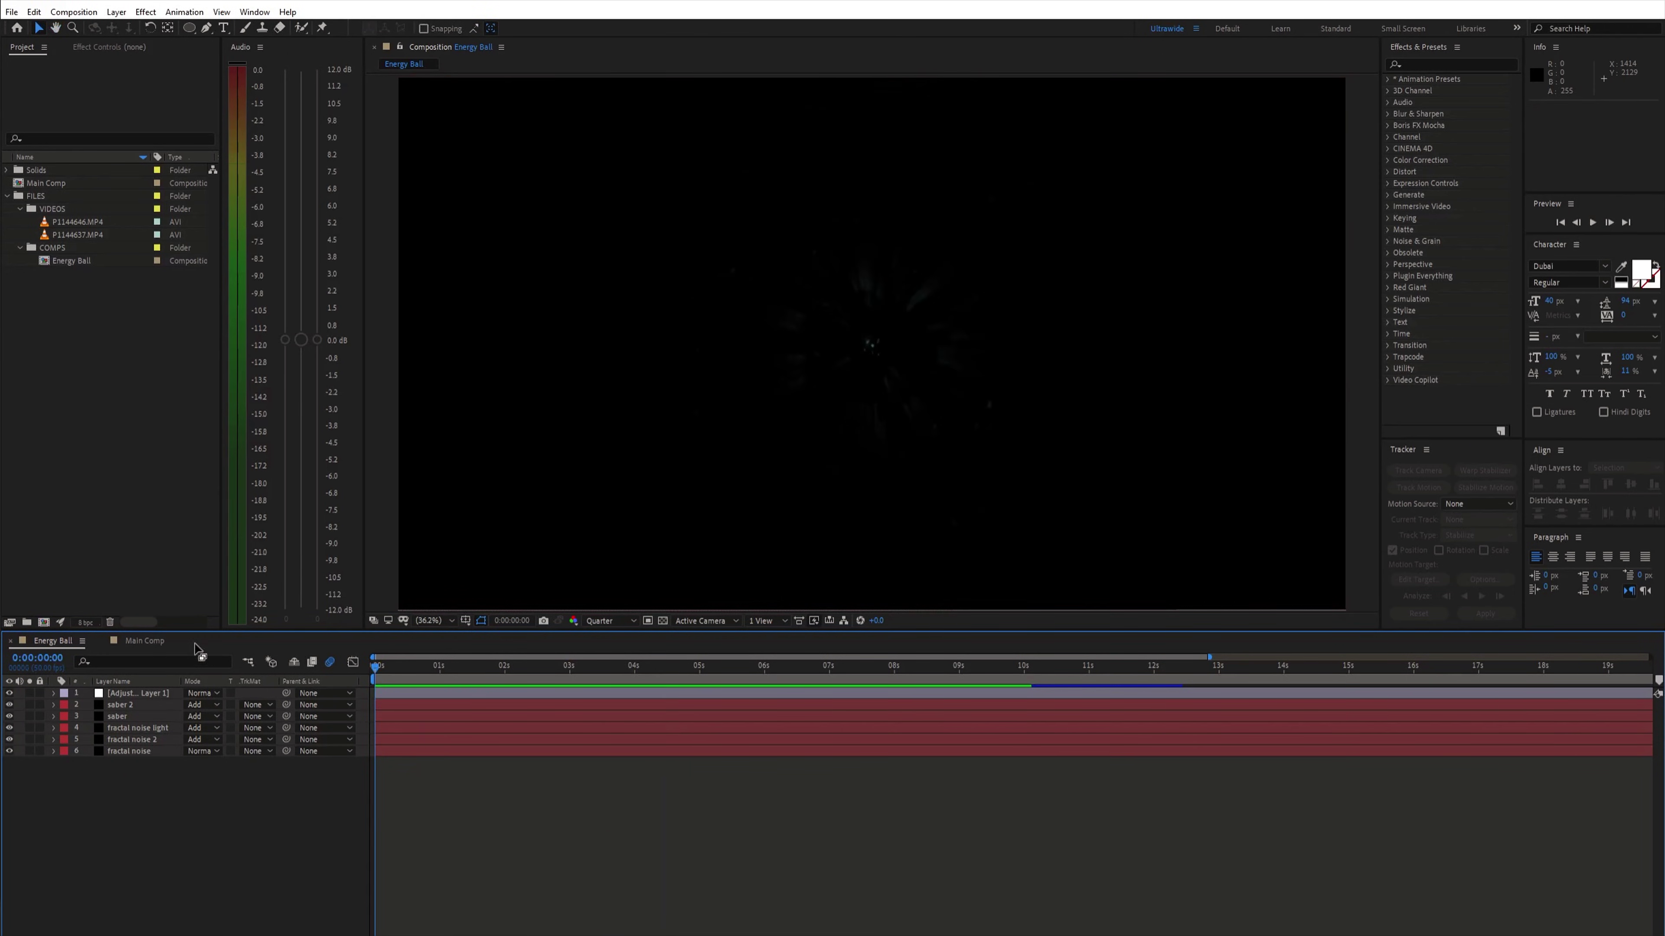
click(145, 640)
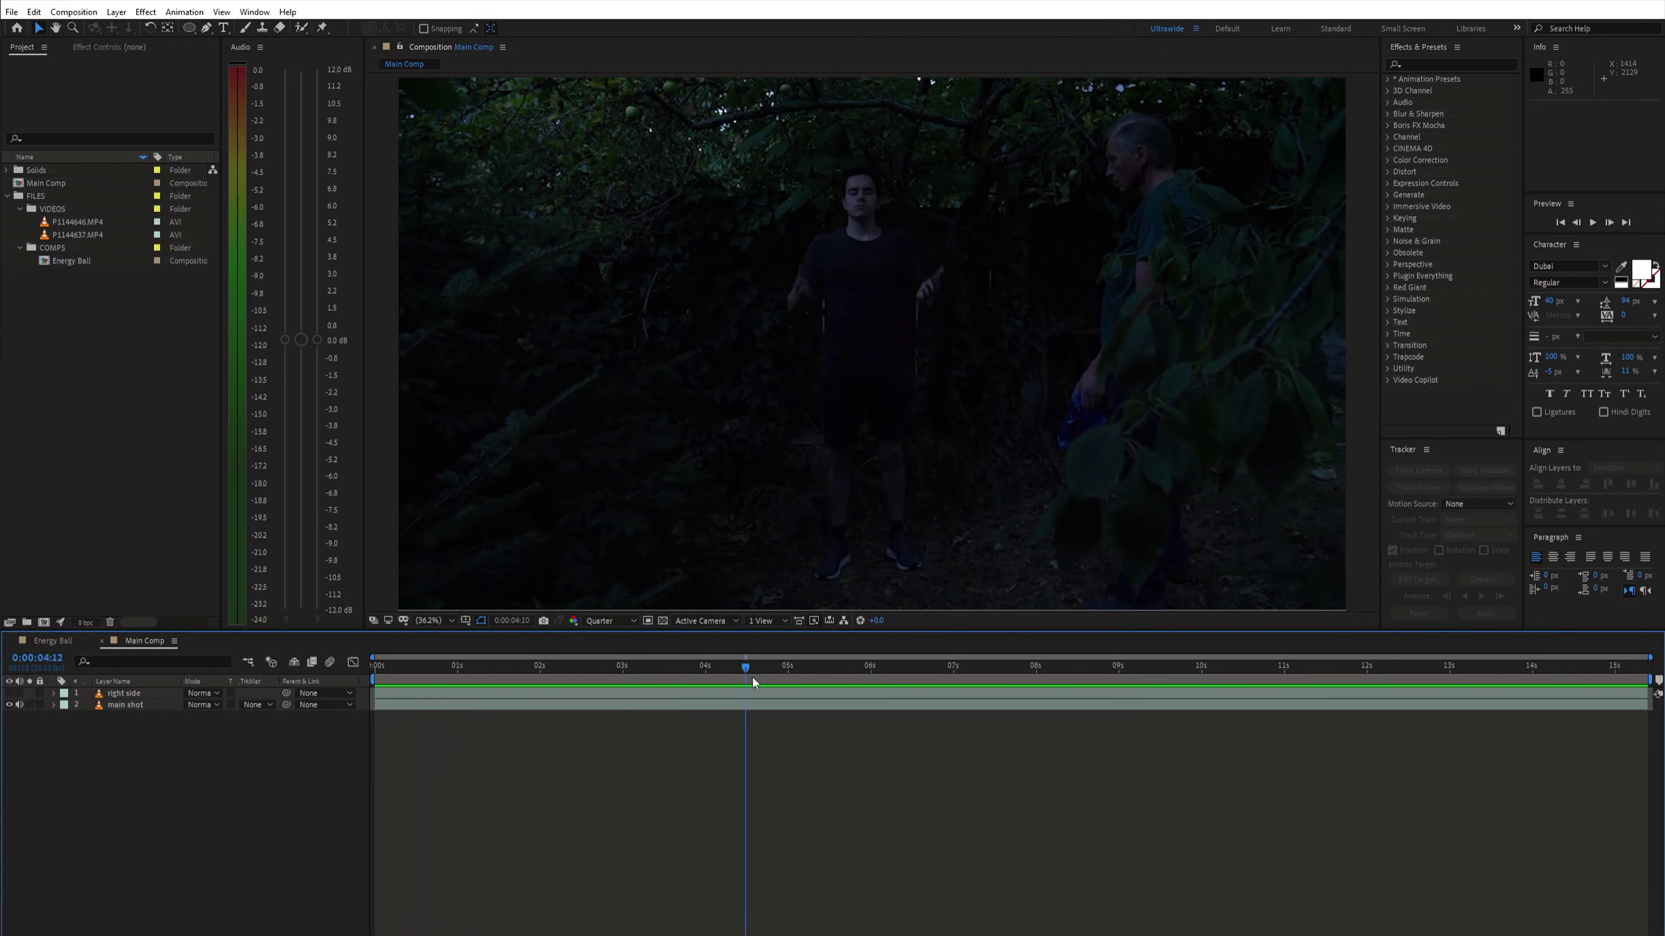
drag(753, 683, 787, 680)
click(125, 694)
key(t)
key(ctrl+z)
key(ctrl+z)
key(ctrl+z)
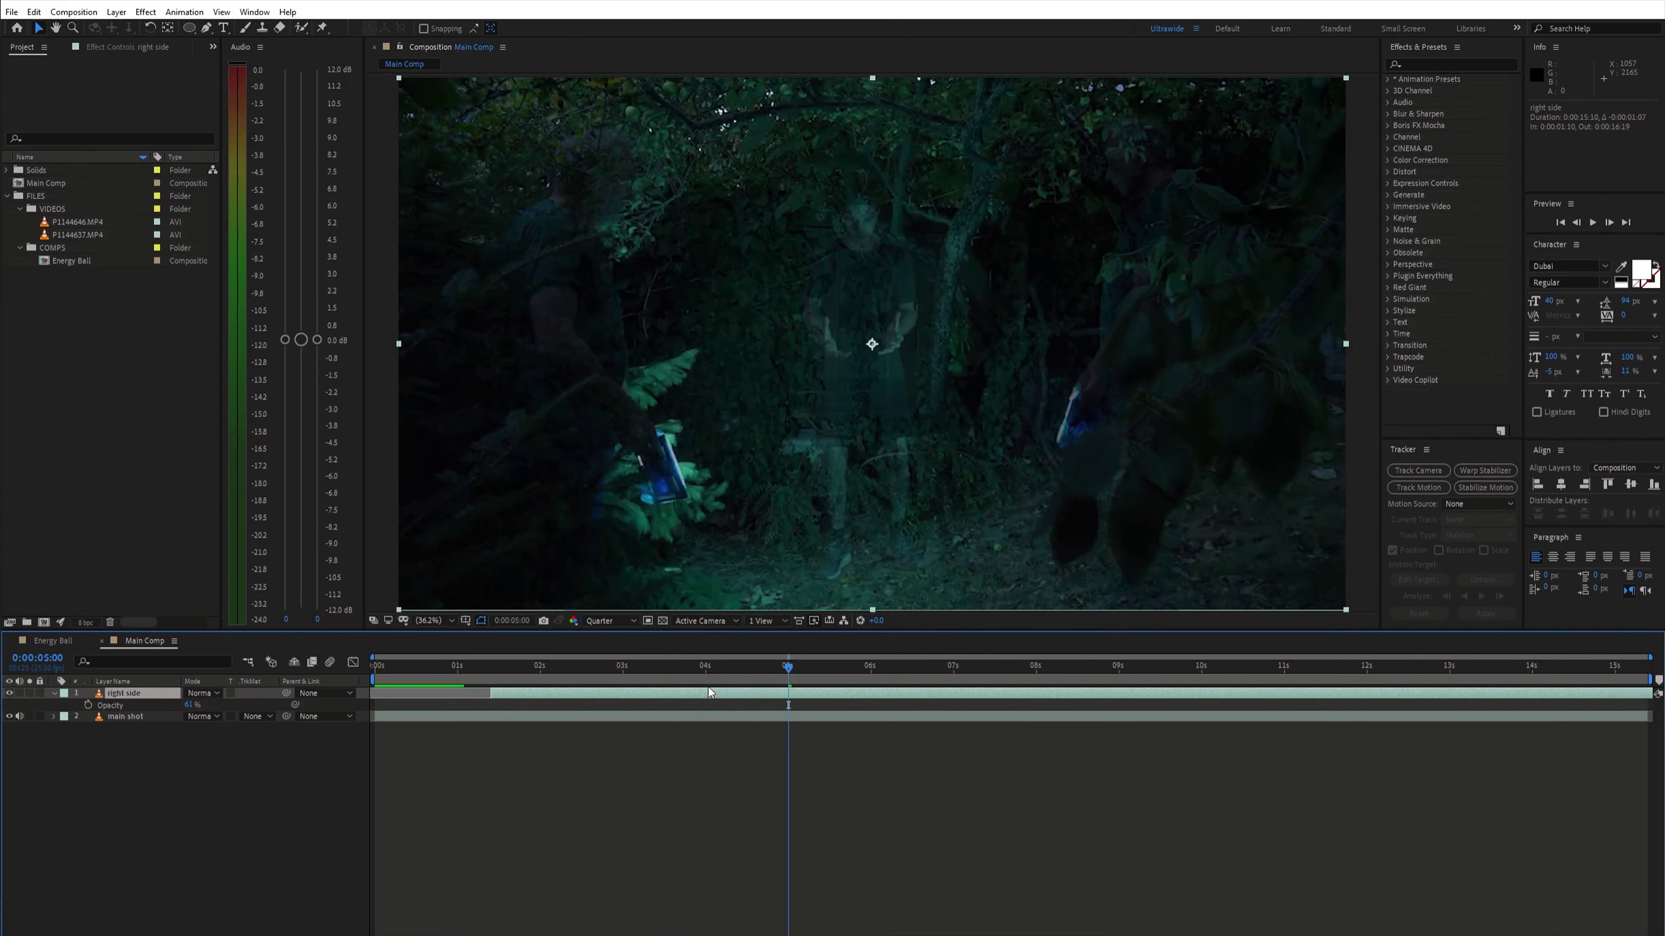
click(9, 694)
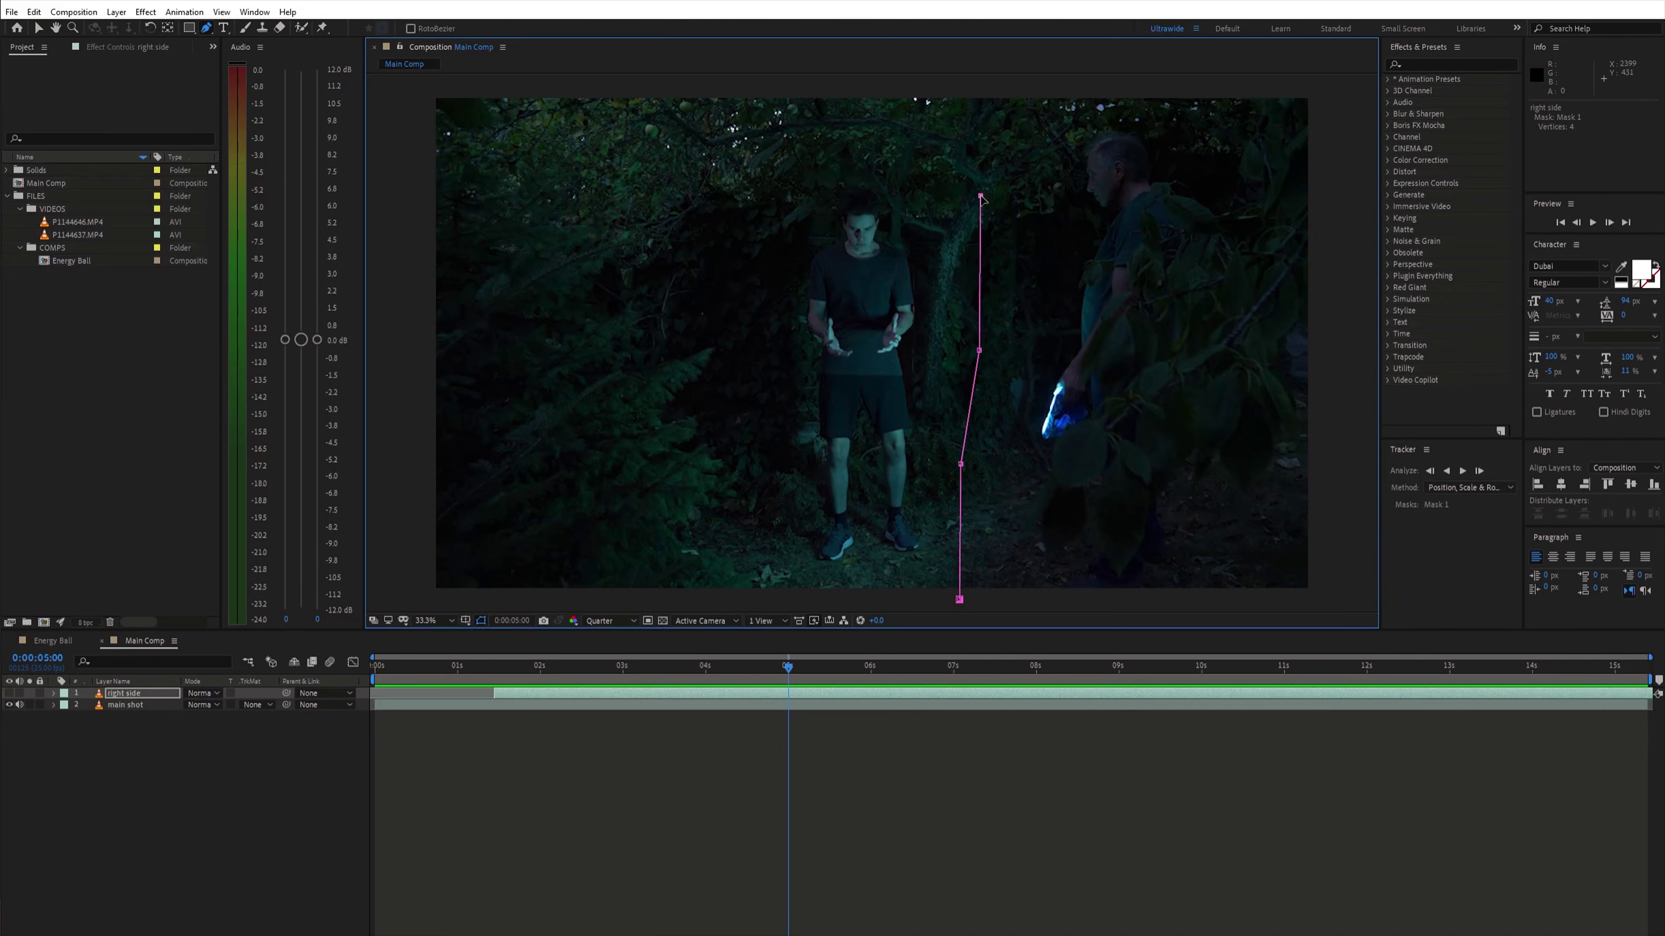
Step: Show the right side layer's Mask 1 properties and briefly solo the layer to check the mask
key(comma)
key(comma)
key(comma)
key(comma)
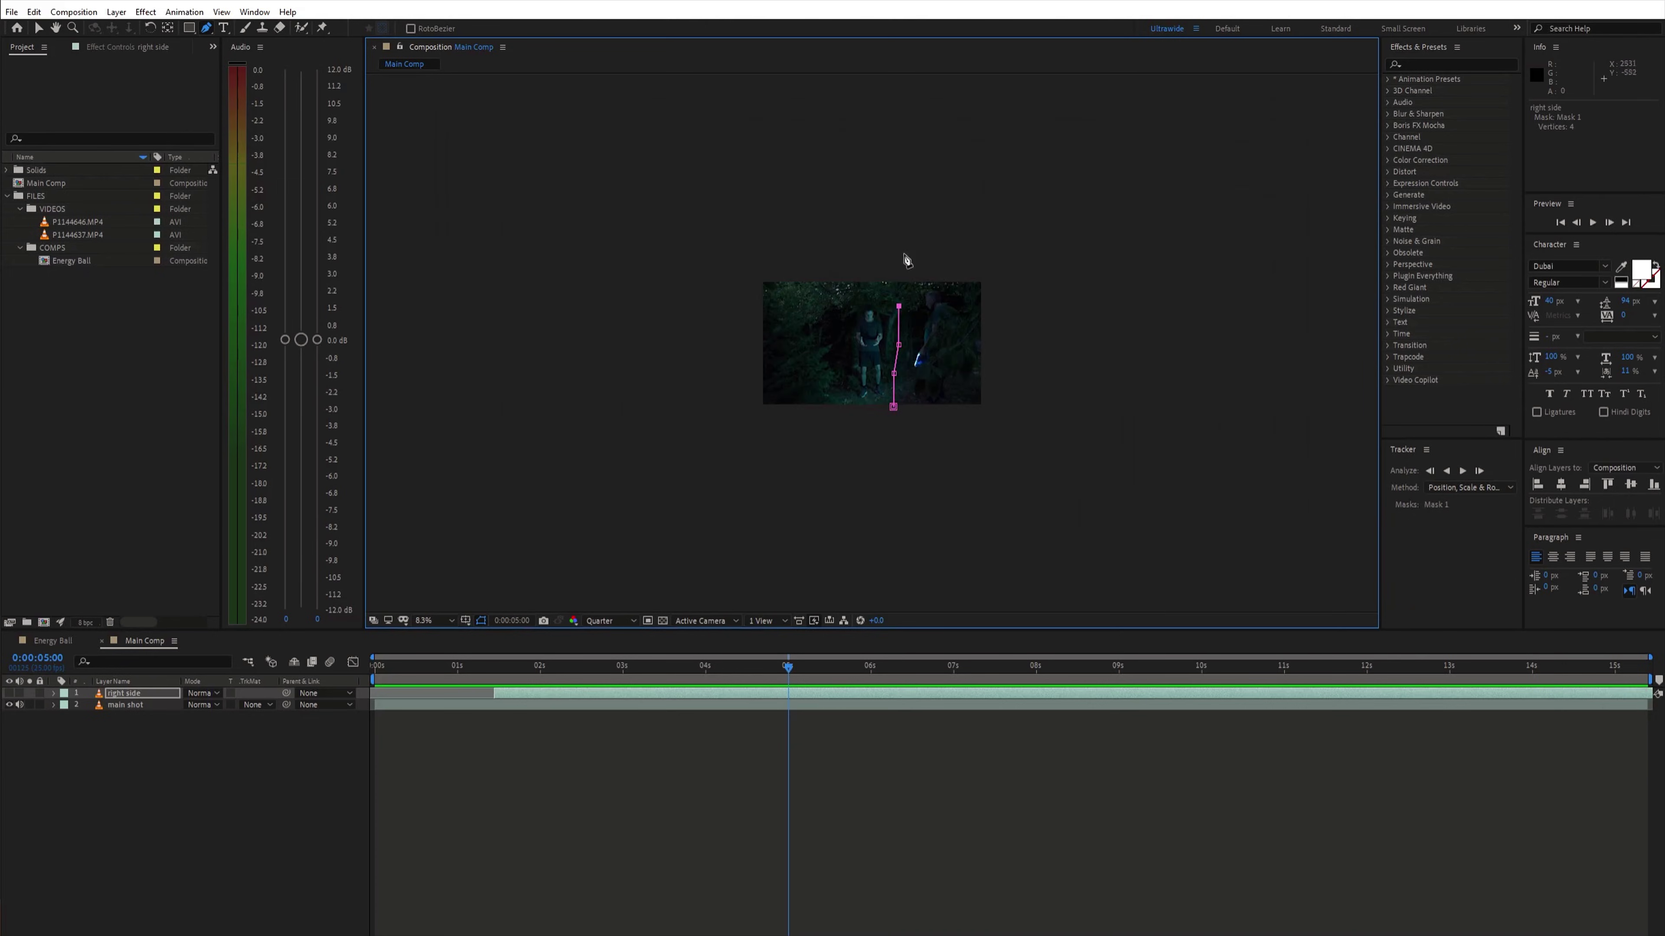
key(shift+slash)
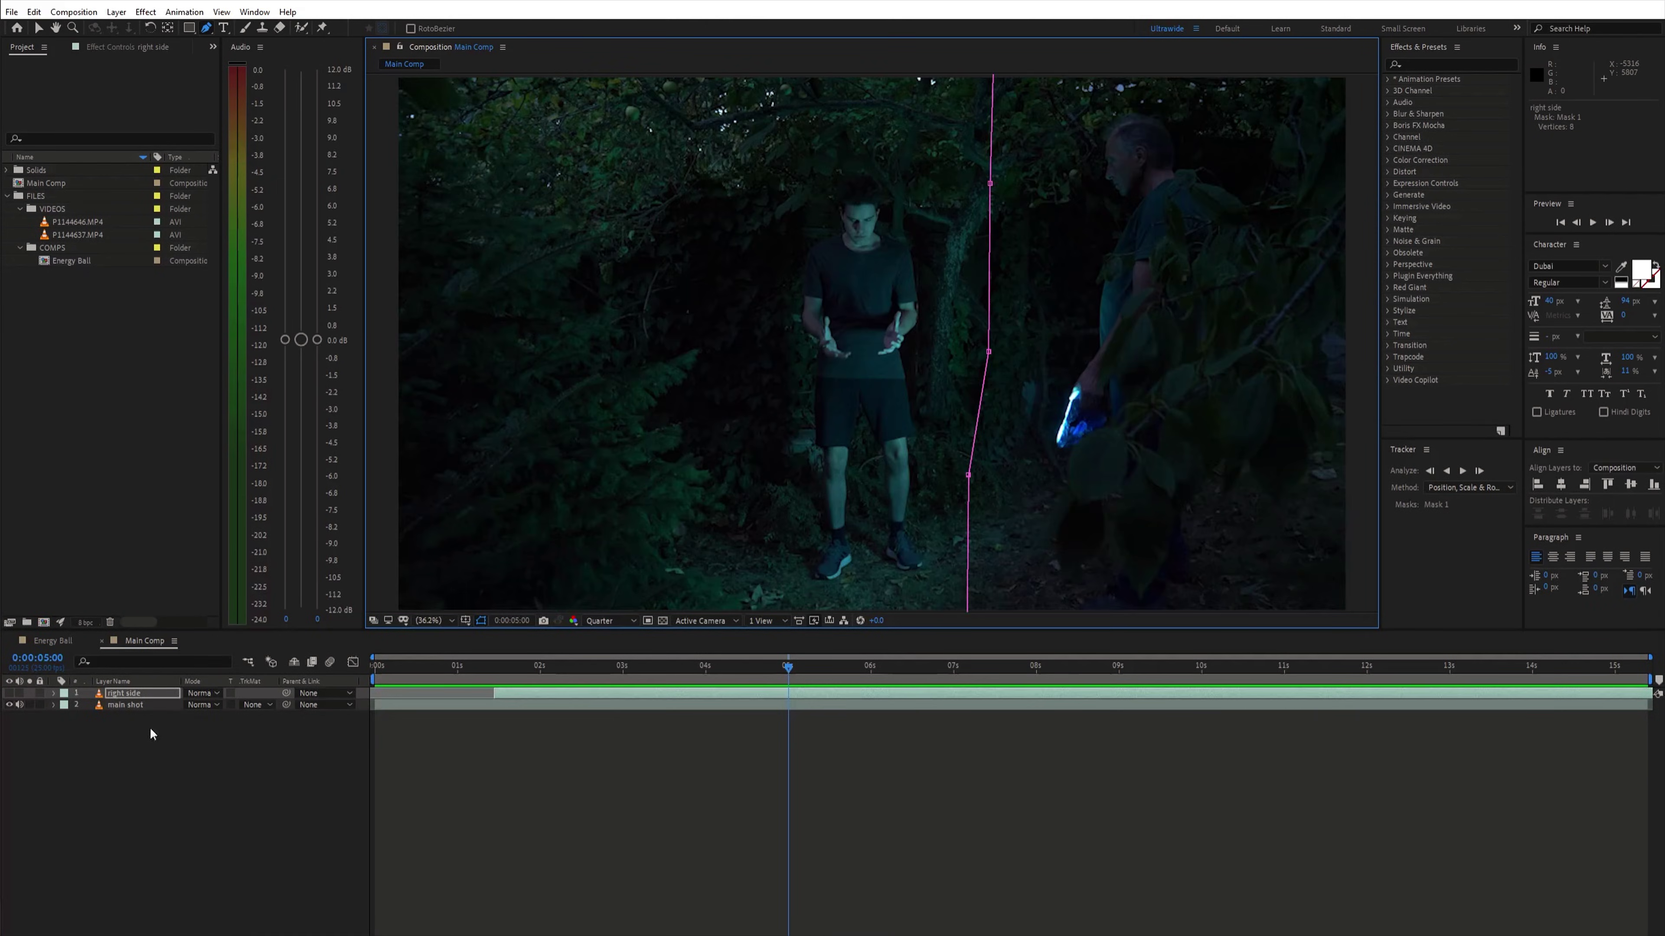
key(m)
key(m)
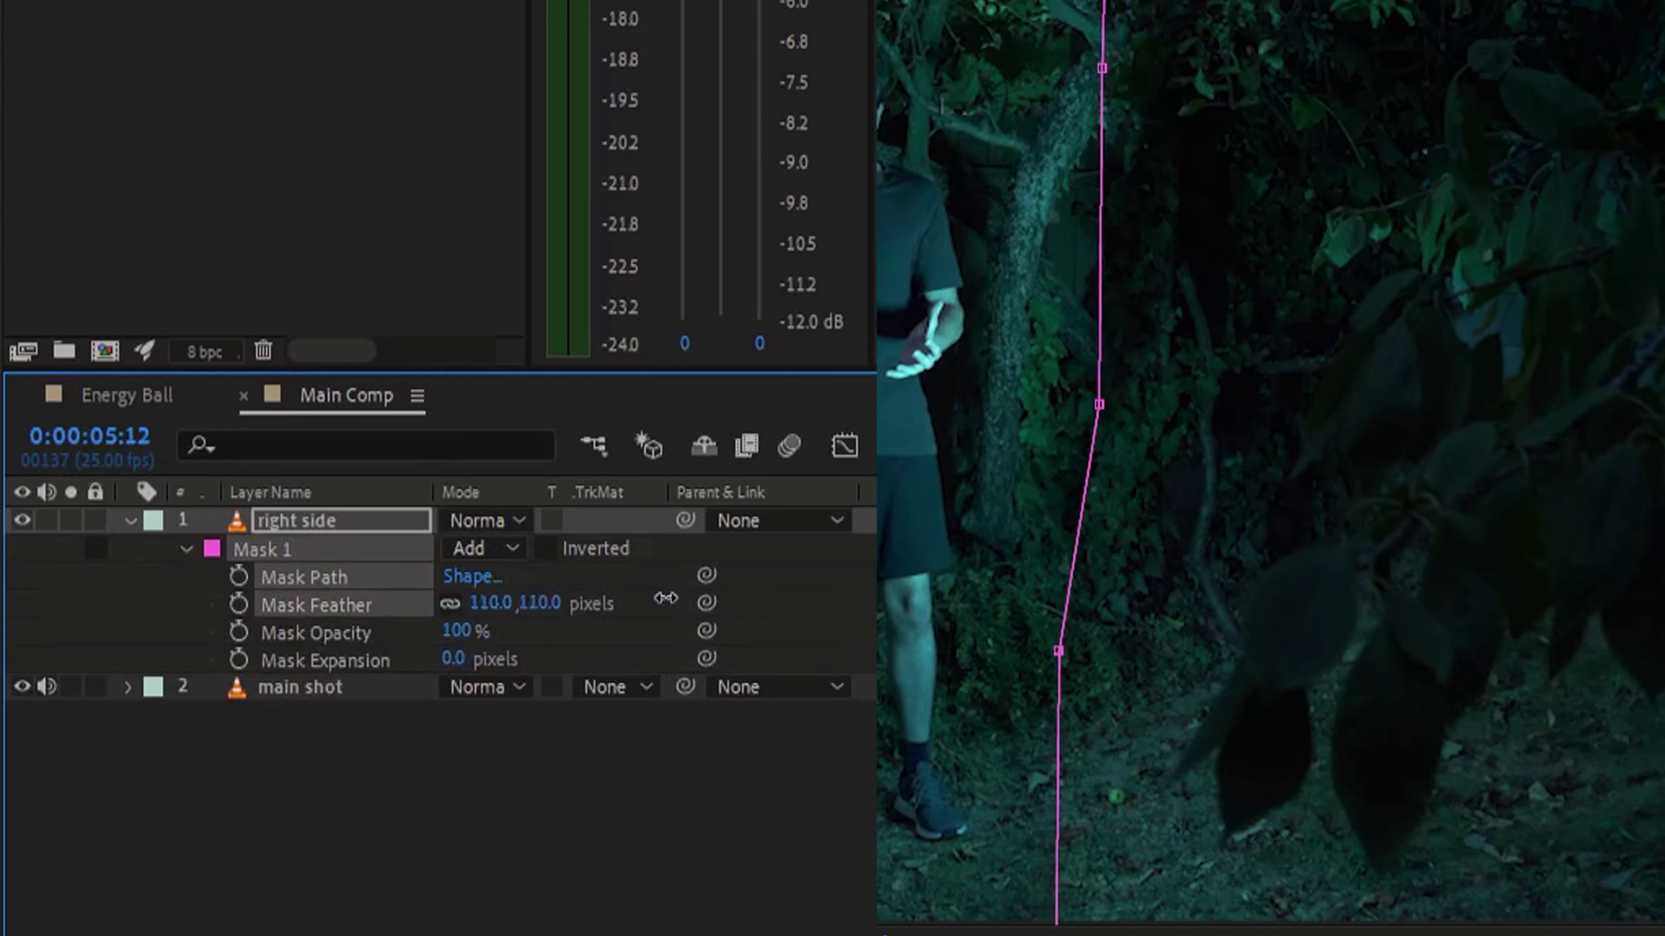
click(72, 521)
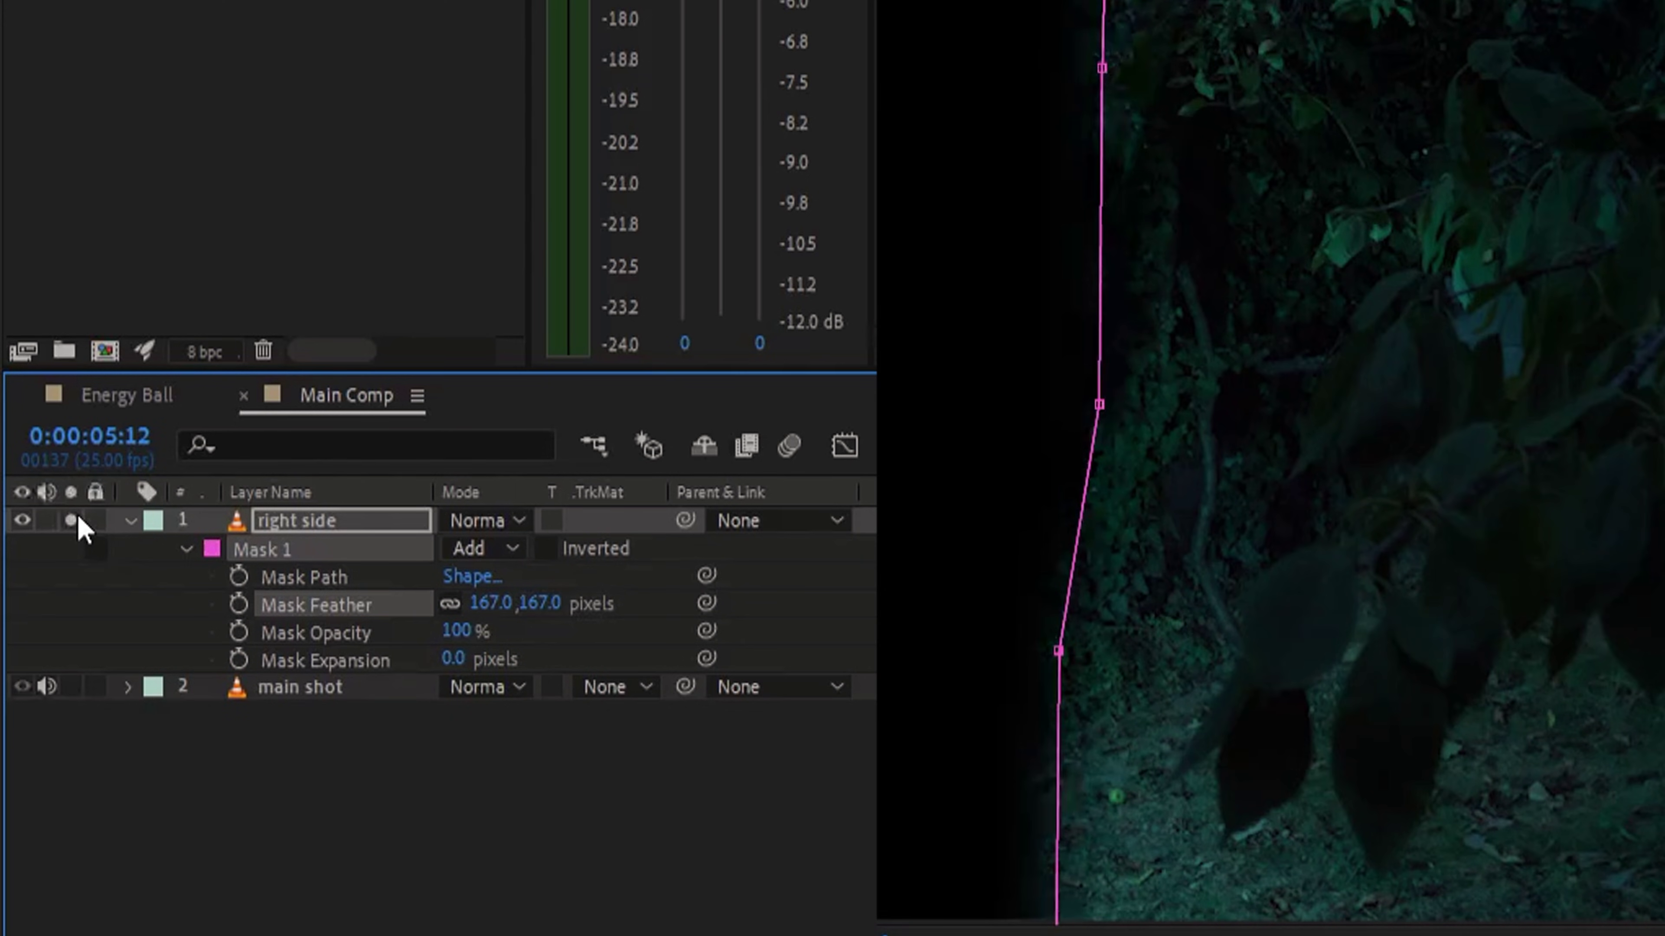
click(72, 521)
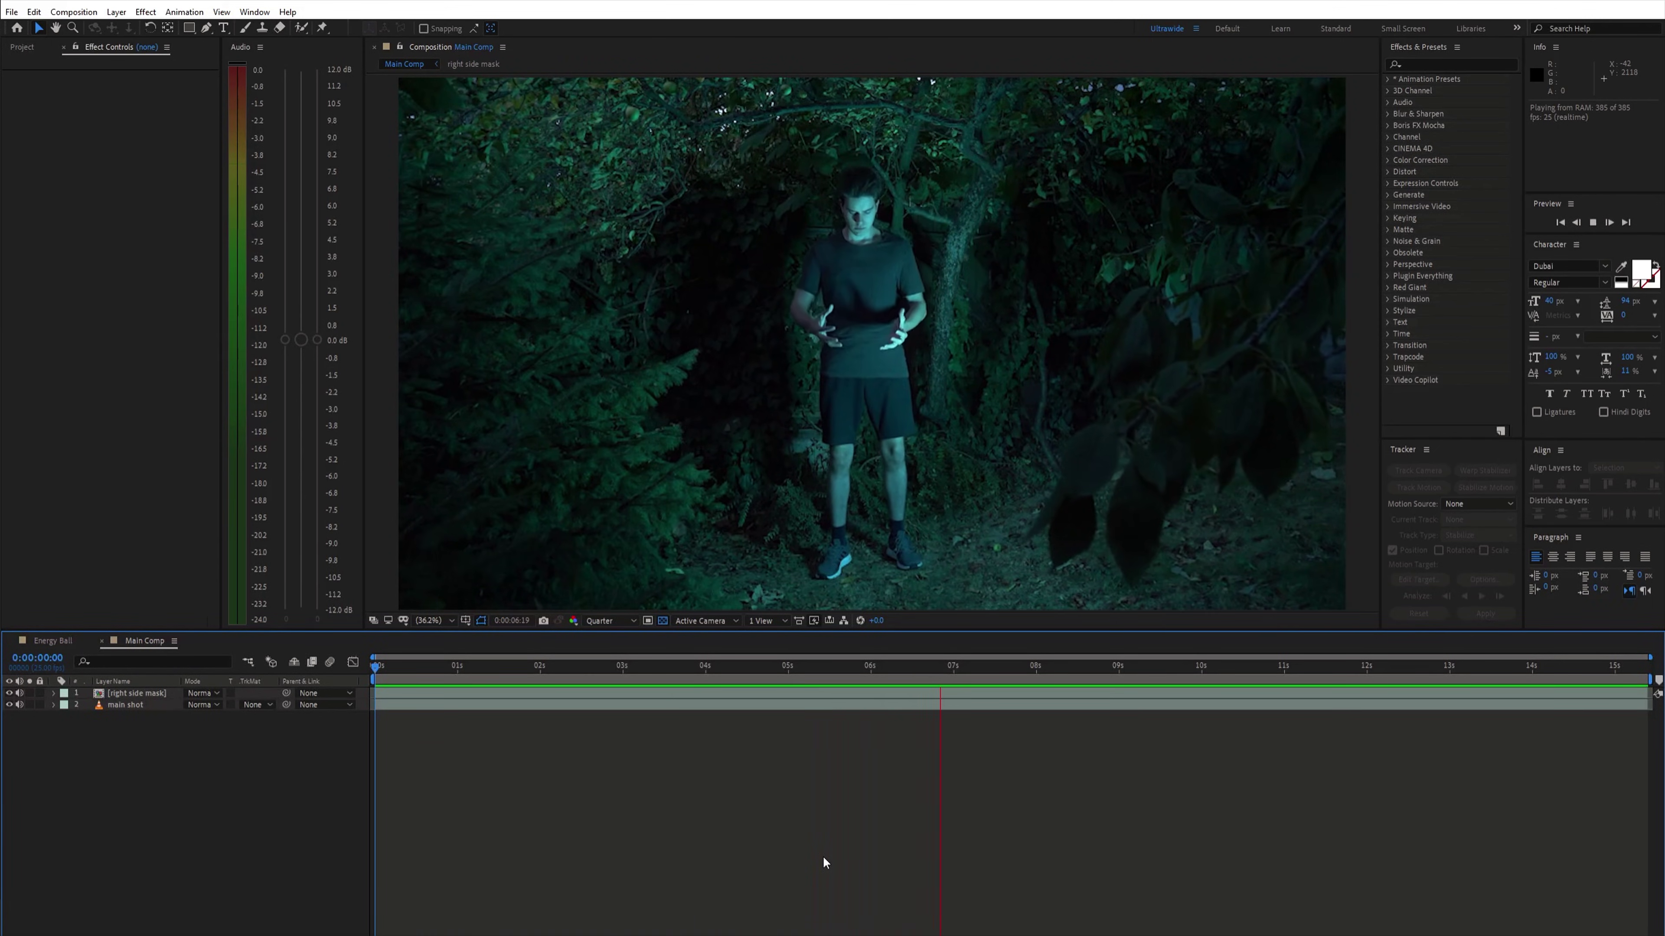
Step: Add the Energy Ball comp to Main Comp as the top layer in Screen blend mode
click(21, 46)
drag(72, 274, 154, 495)
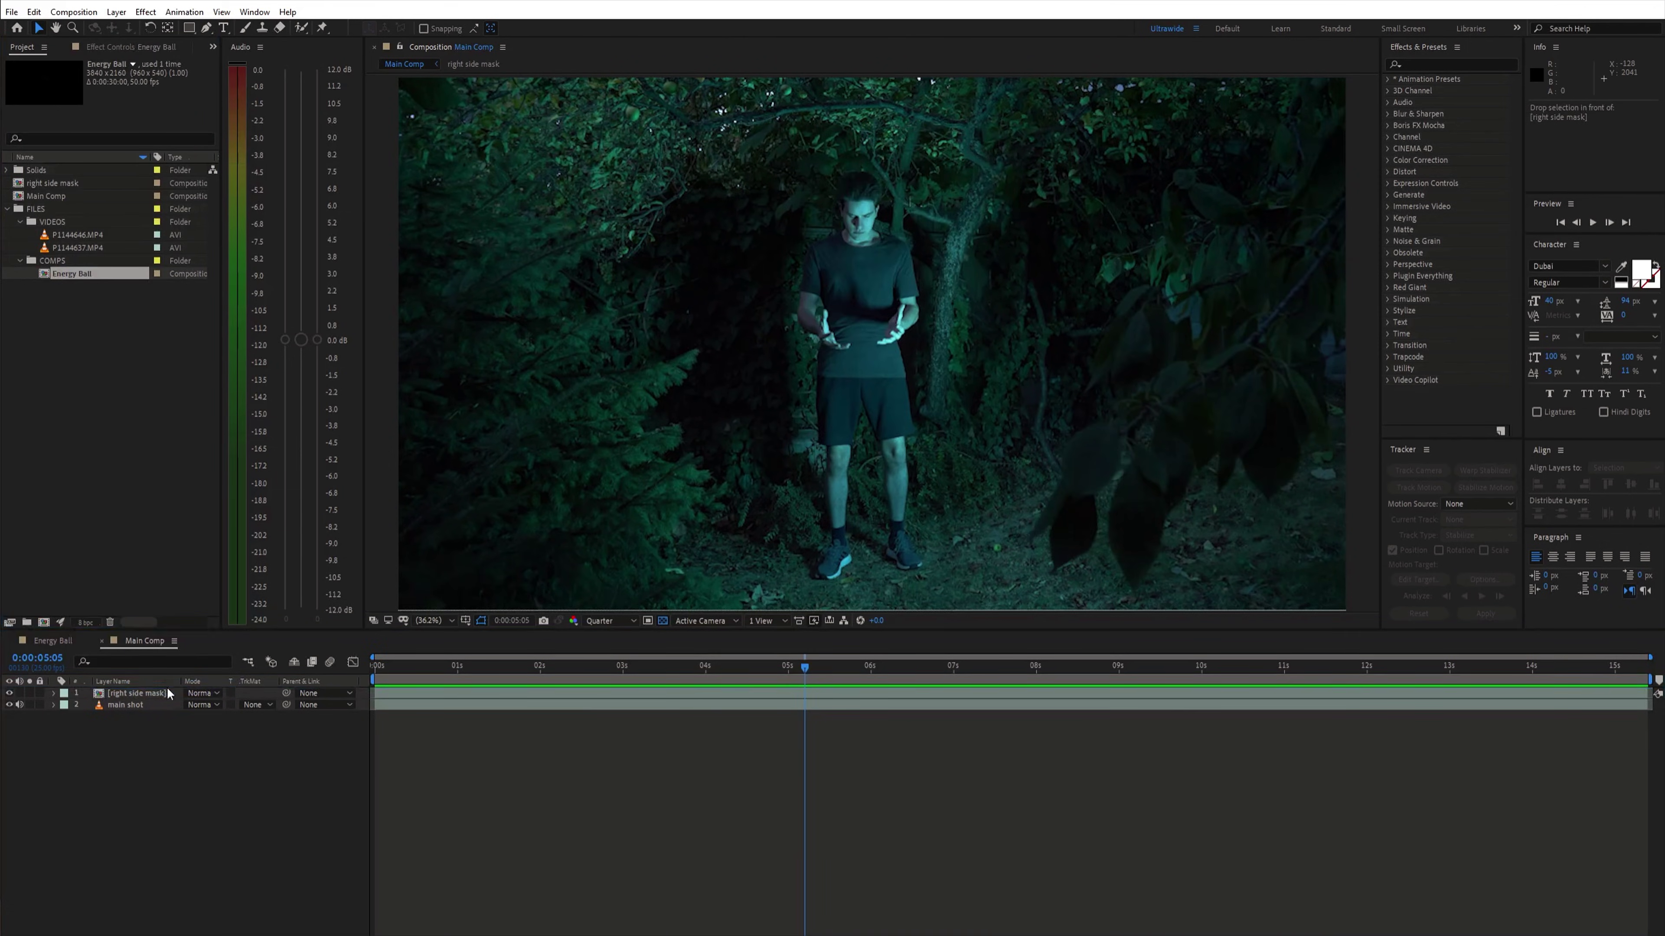
drag(169, 693, 168, 693)
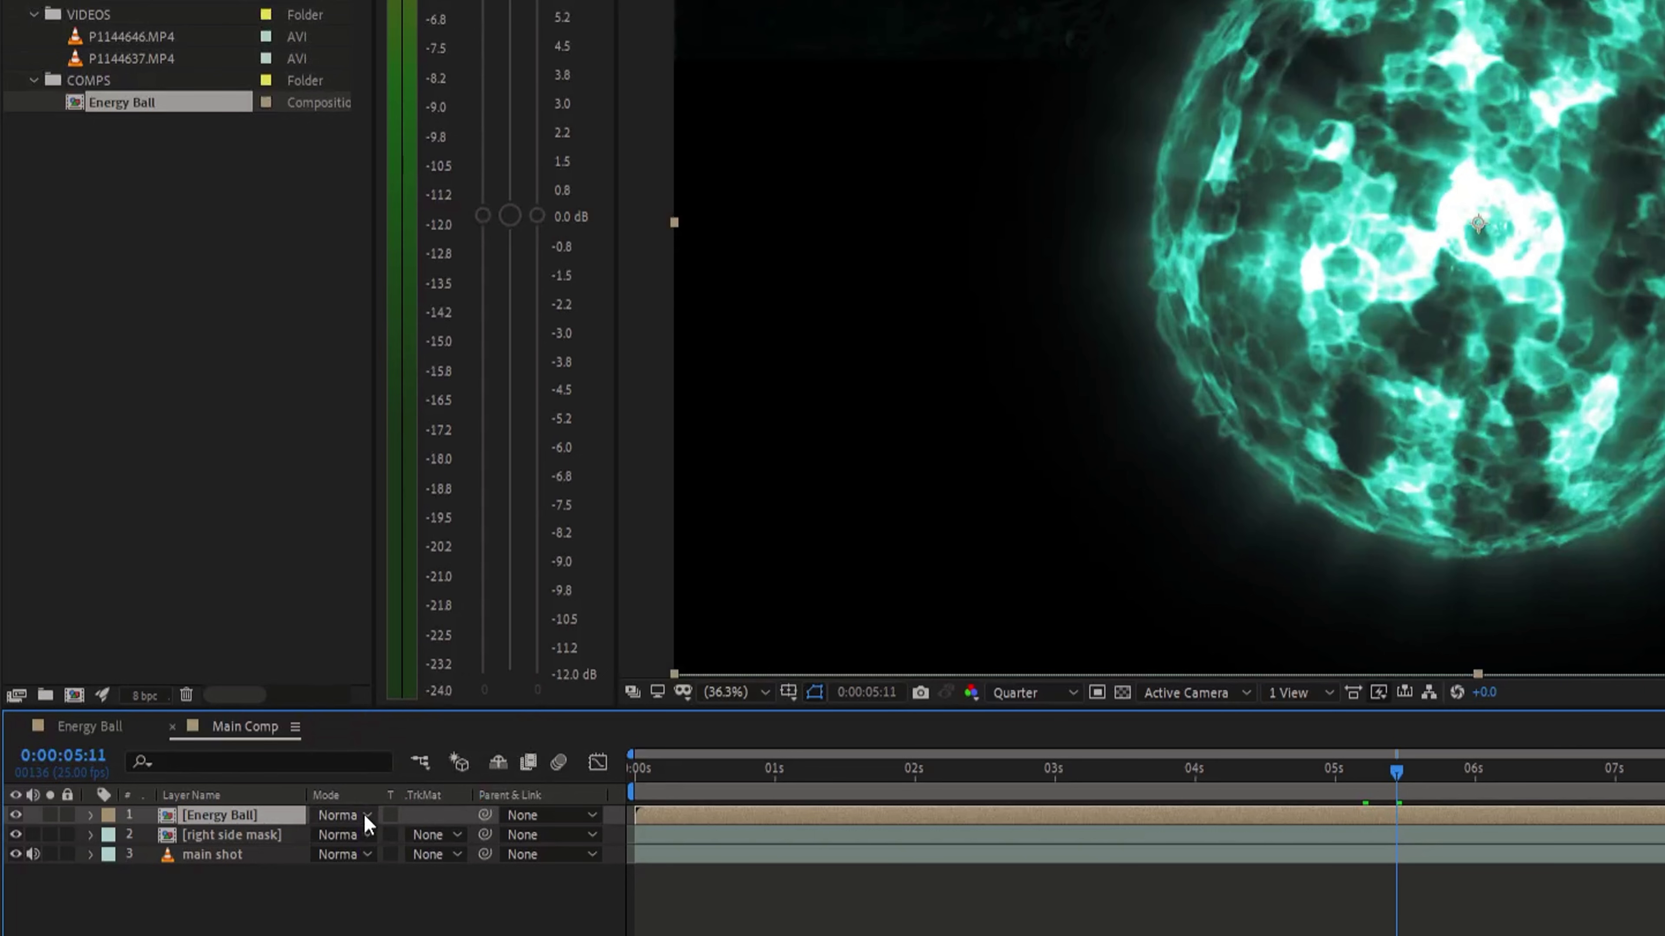
click(366, 818)
click(457, 95)
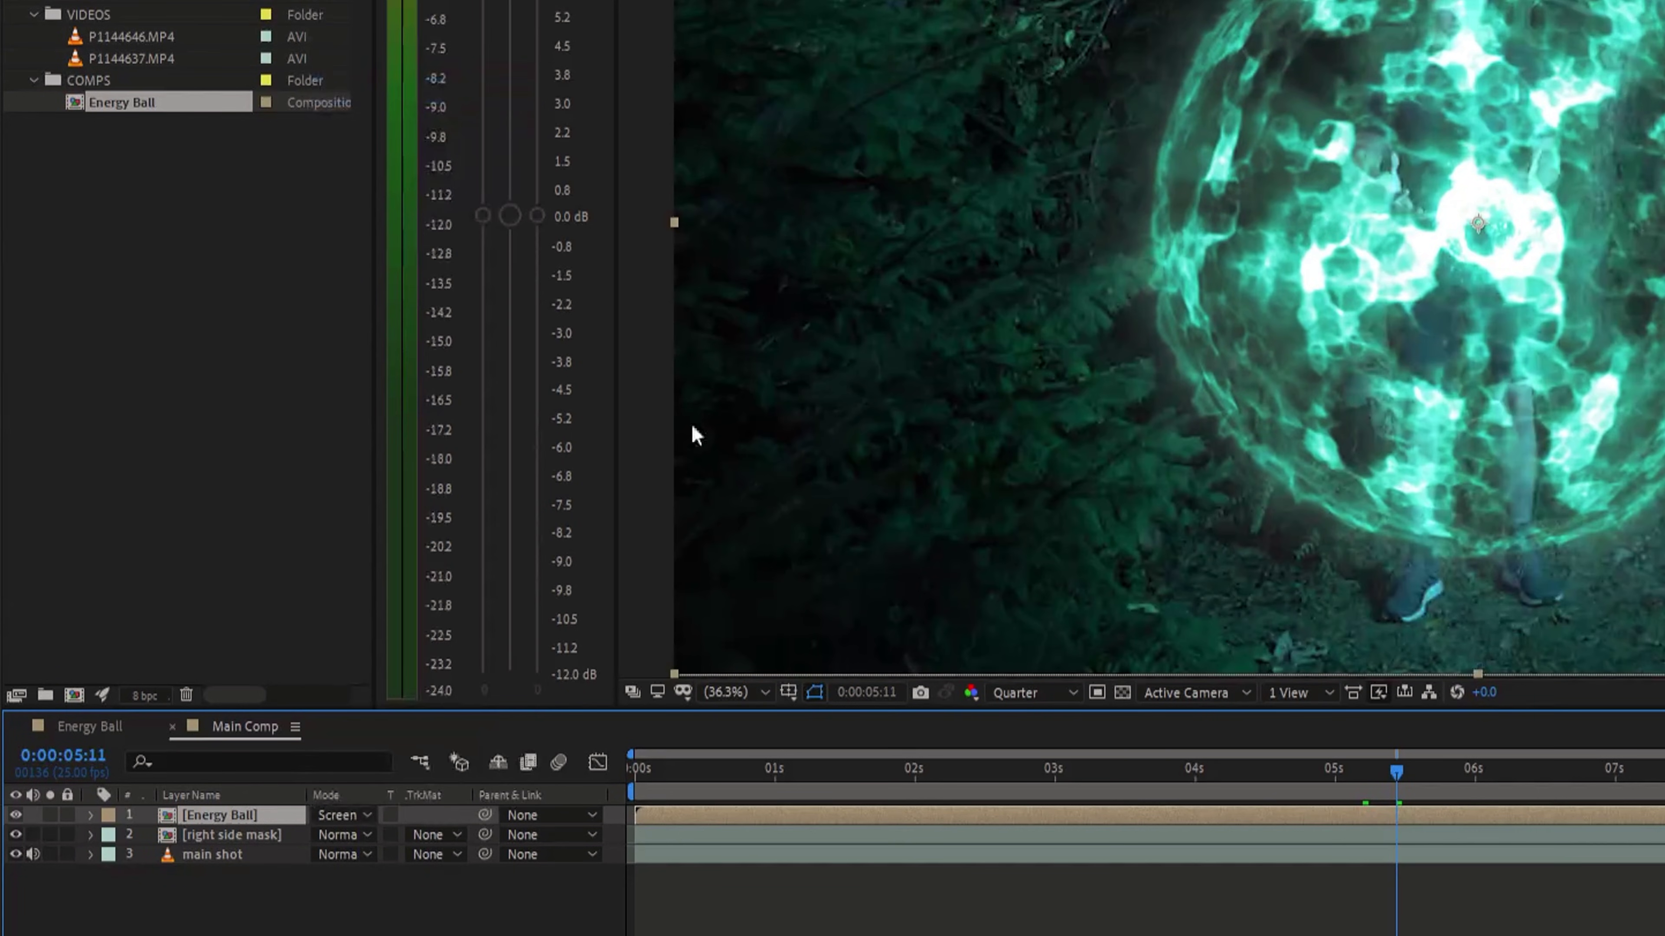
Step: Scale the Energy Ball down to about 16% between the hands and preview it
key(s)
drag(351, 834, 305, 835)
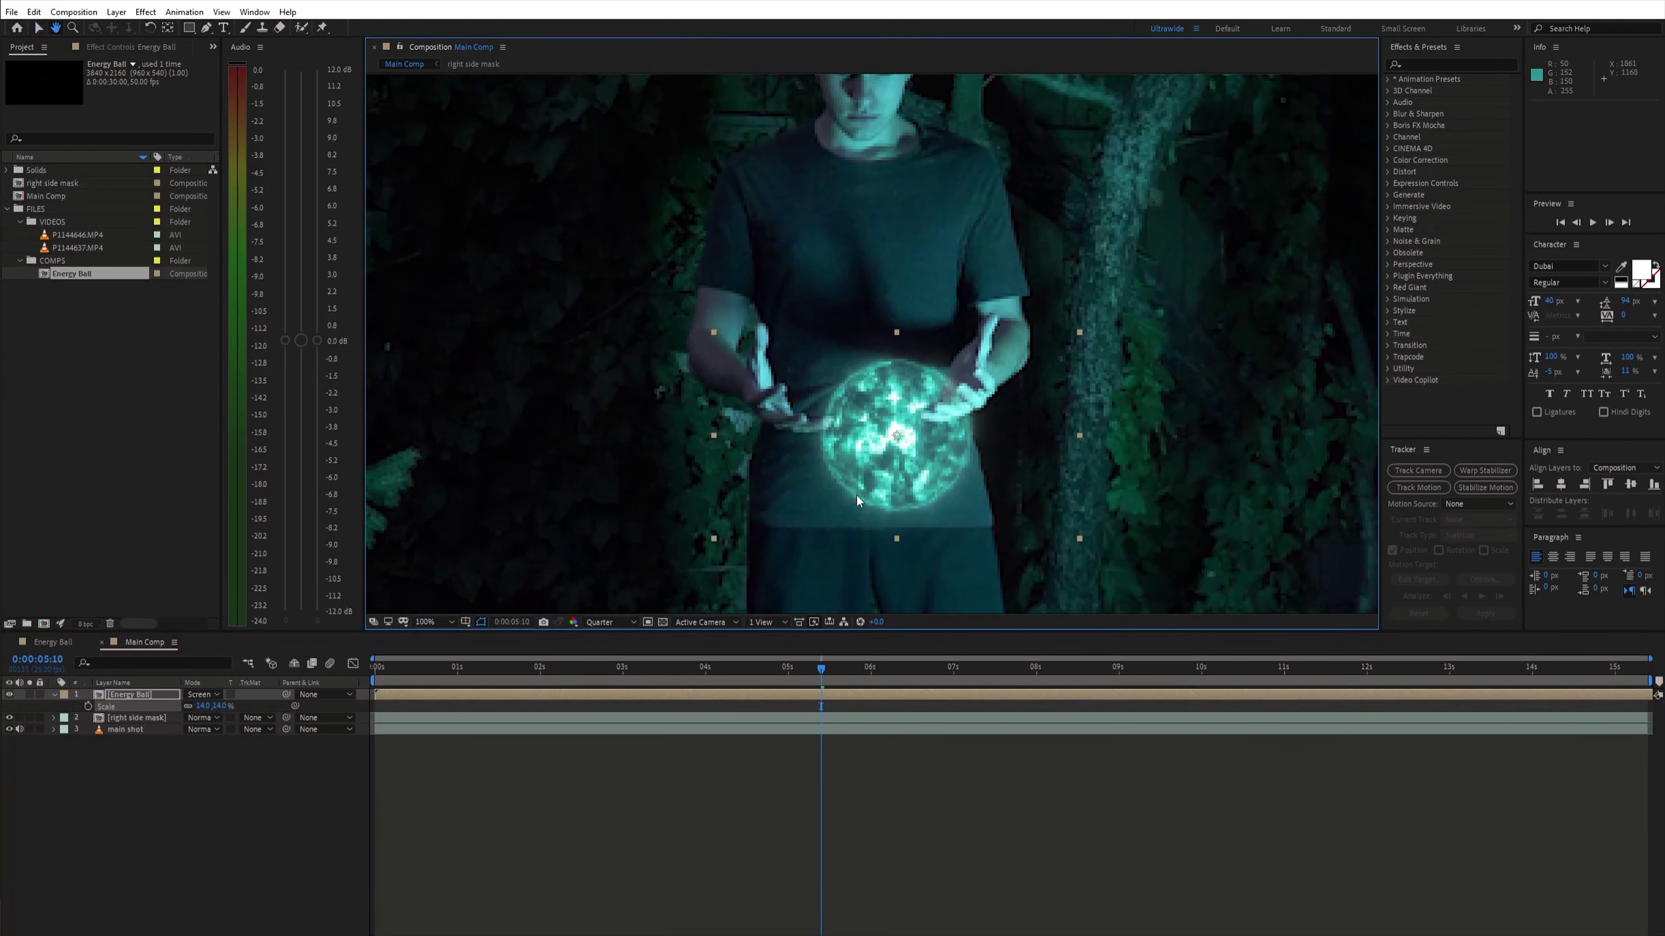
key(space)
drag(821, 703, 748, 704)
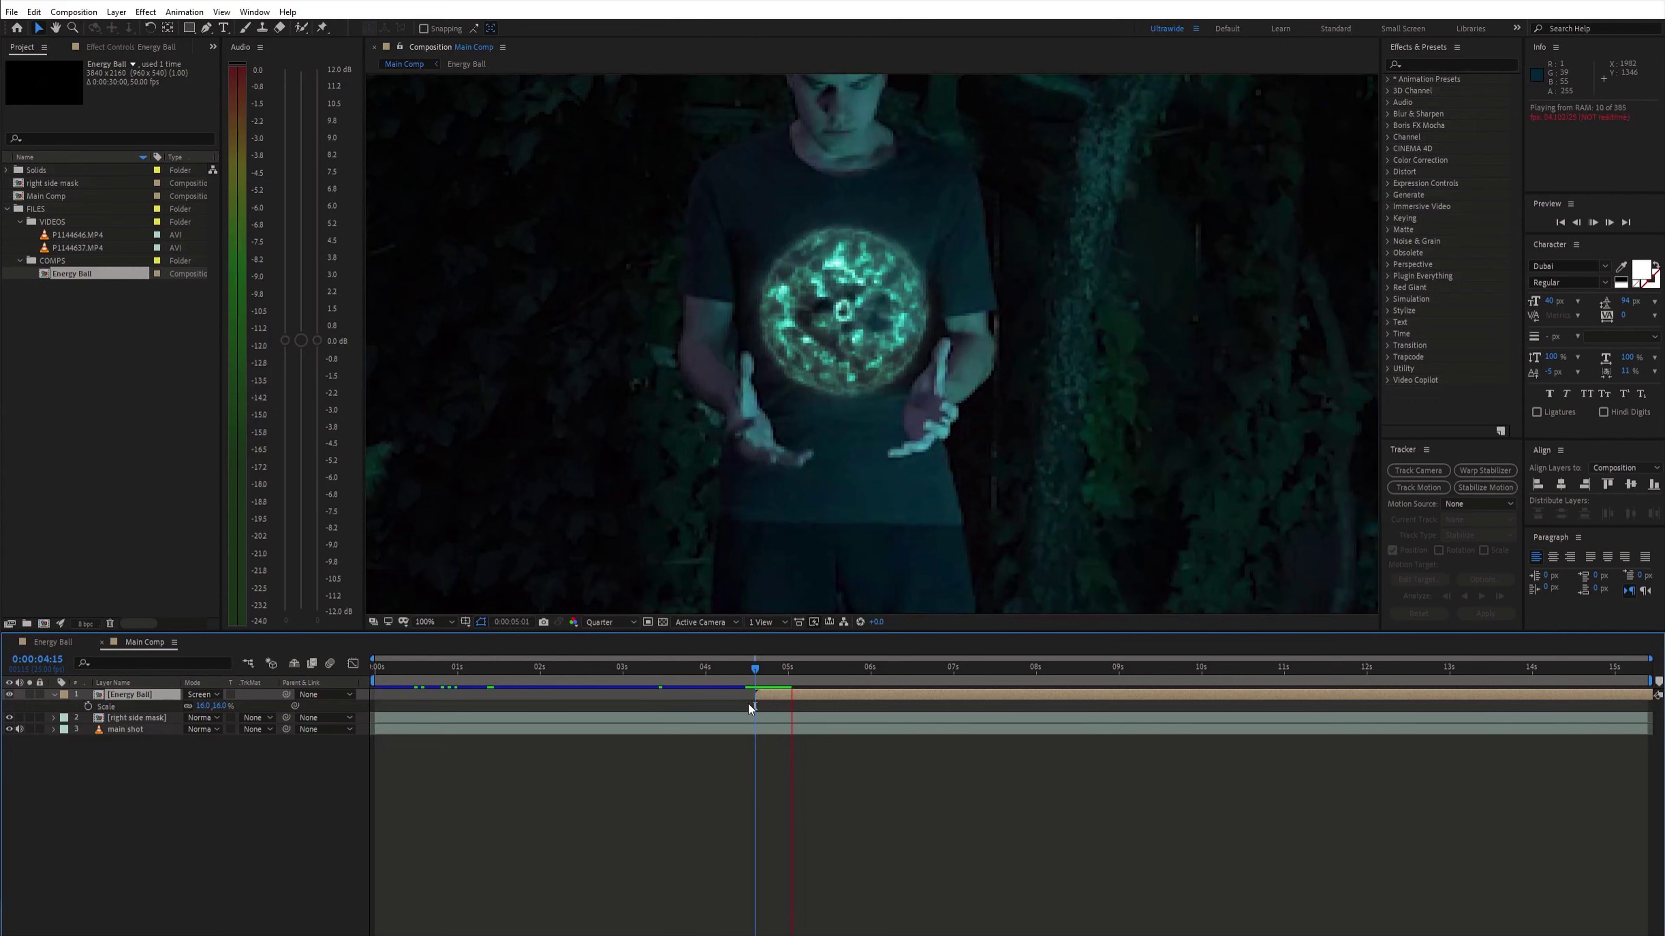
key(space)
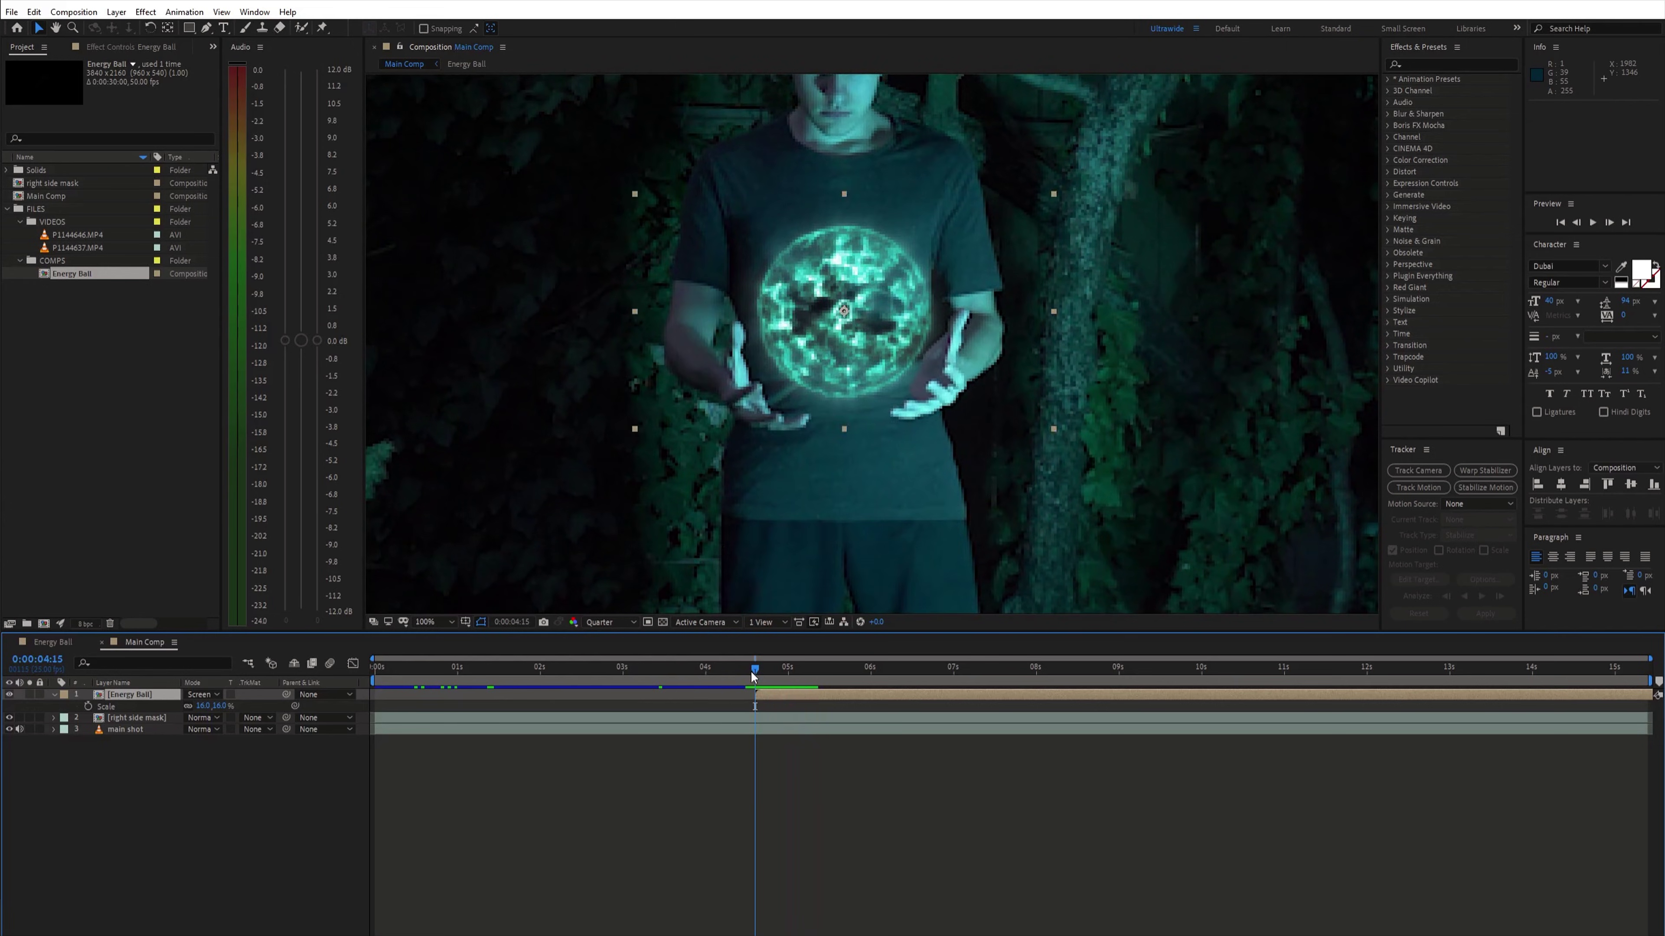
key(space)
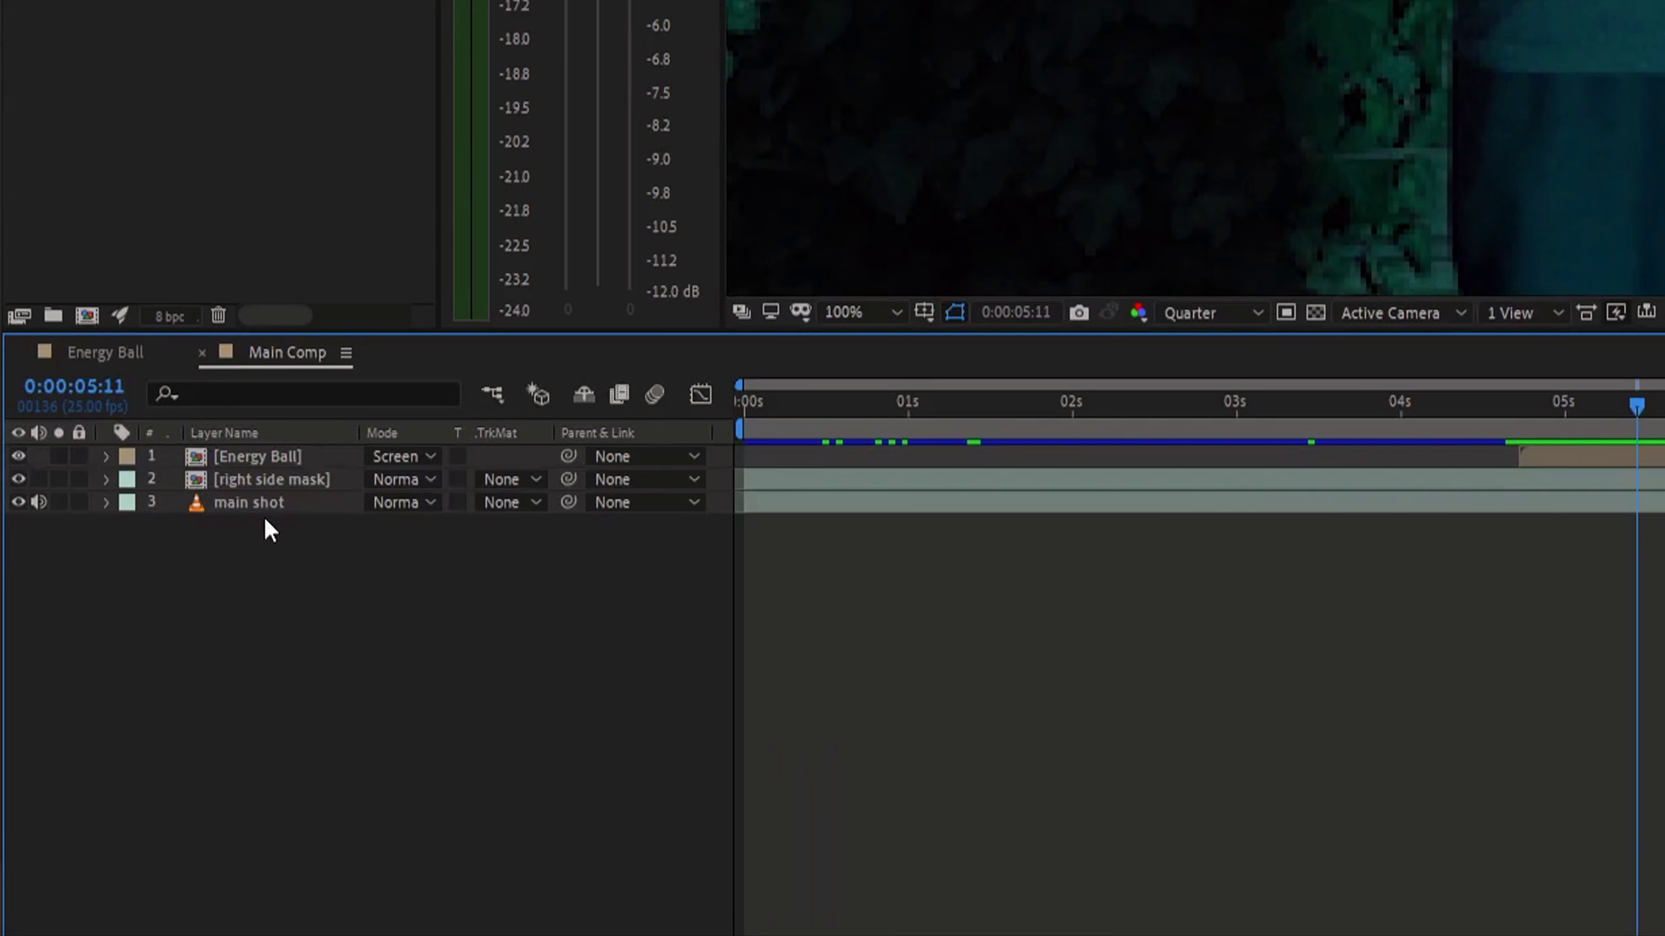
Step: Apply the Mocha AE effect to the main shot layer
click(125, 730)
key(ctrl+space)
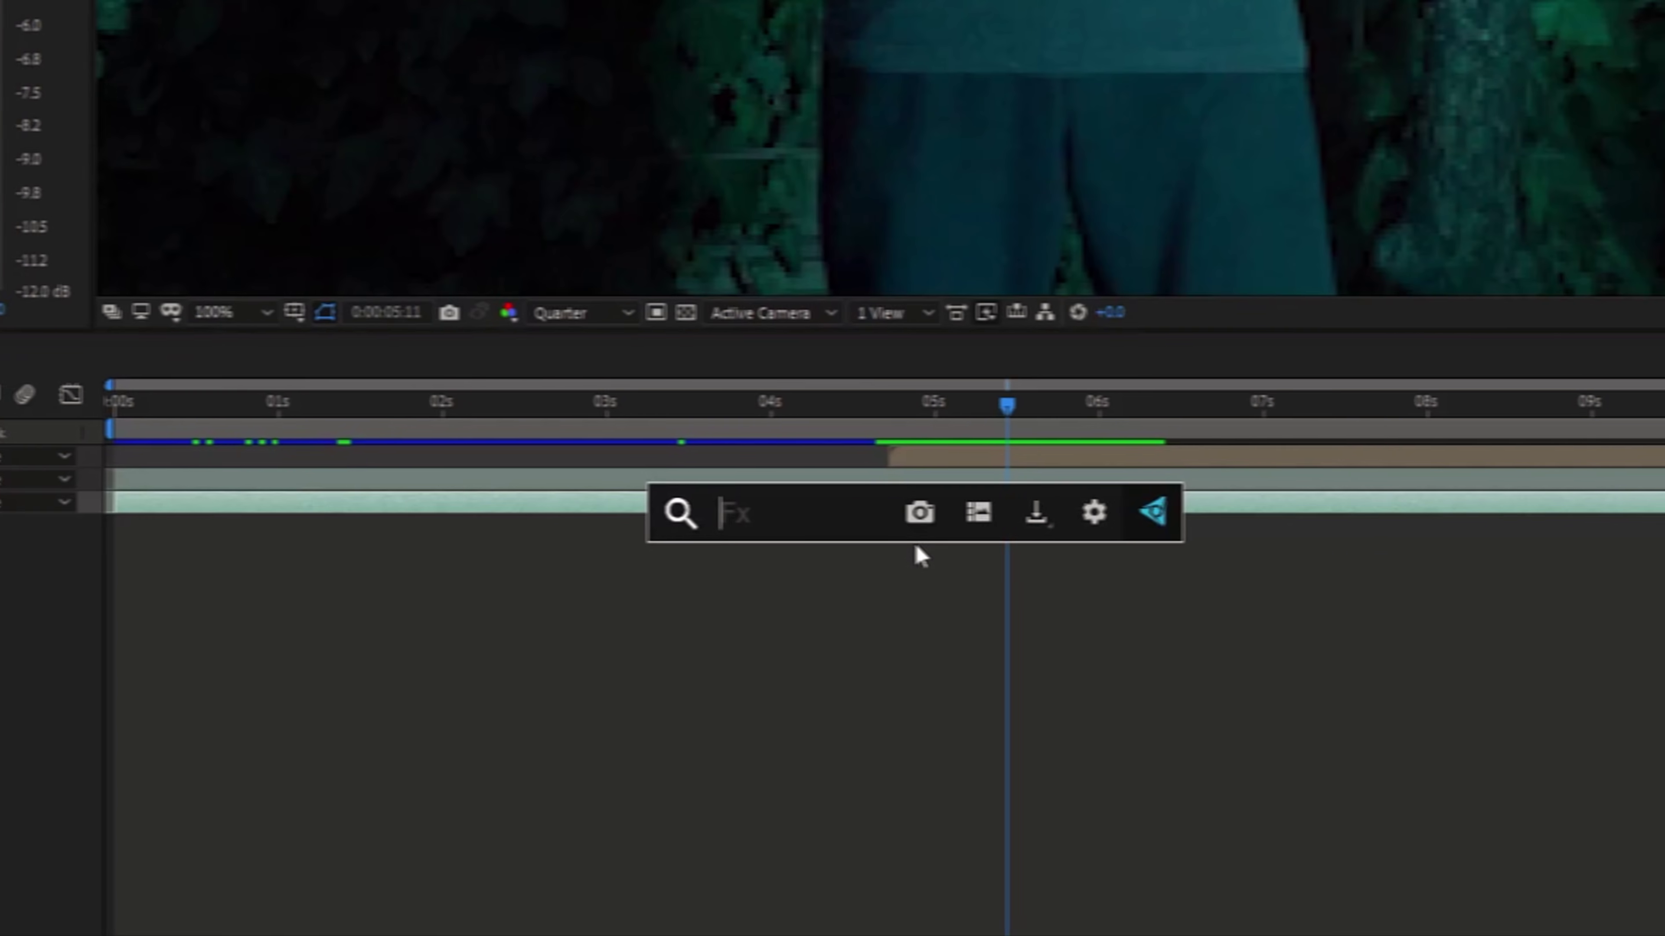
text(mocha)
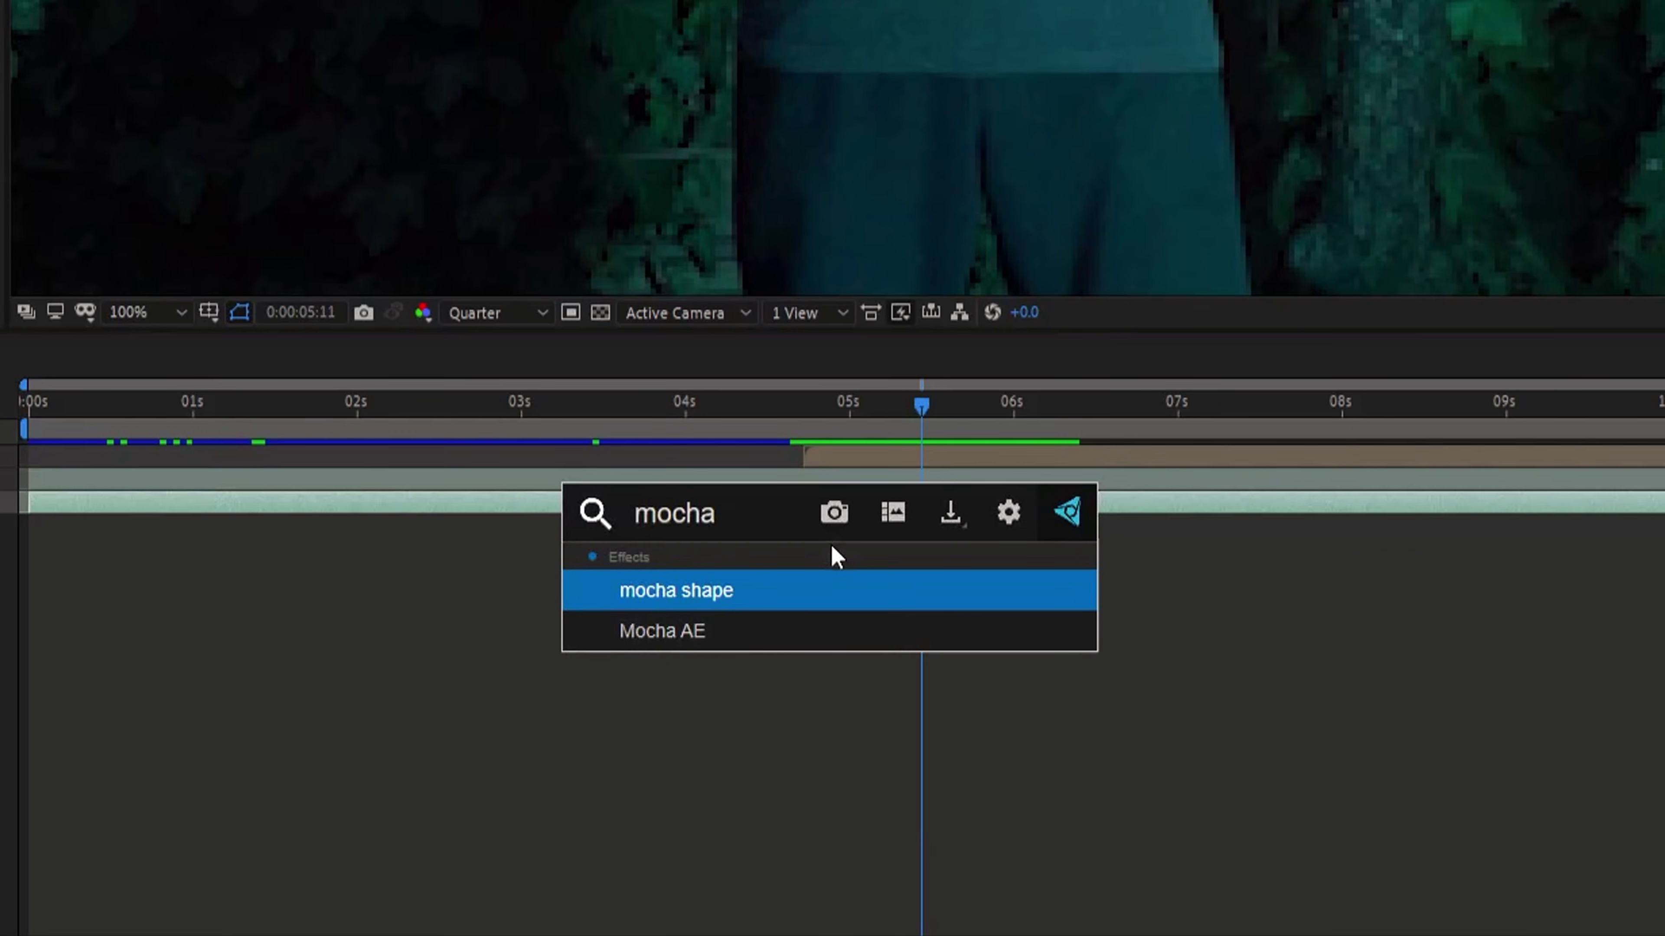
click(817, 631)
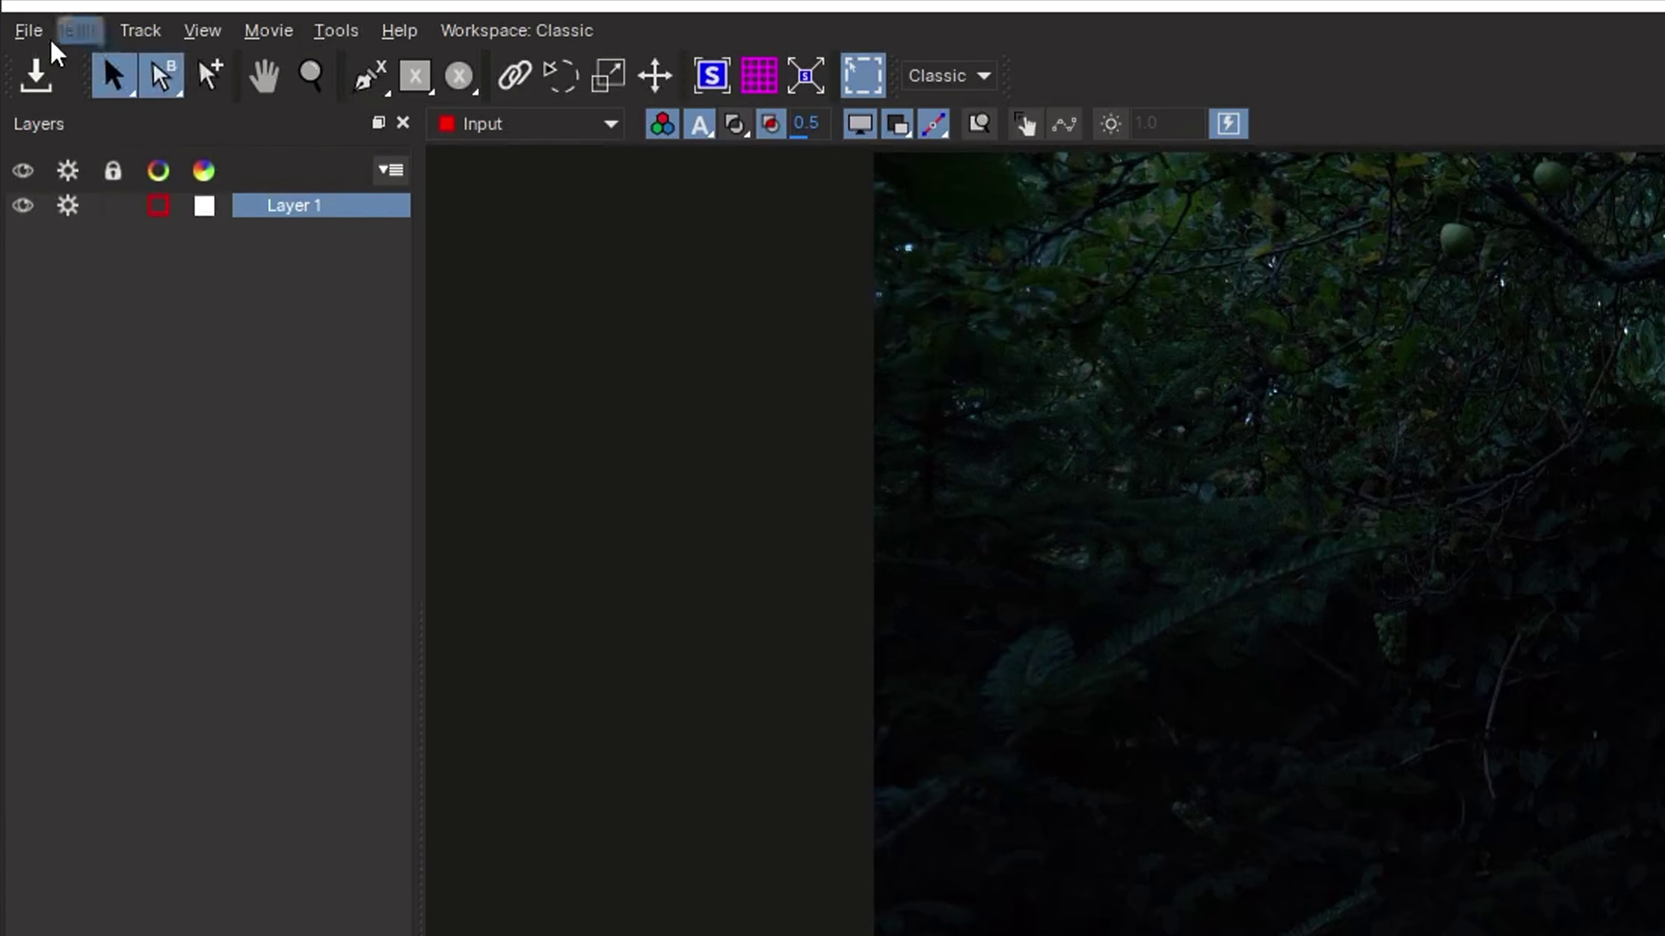
Step: Save the Mocha project from the File menu
click(14, 14)
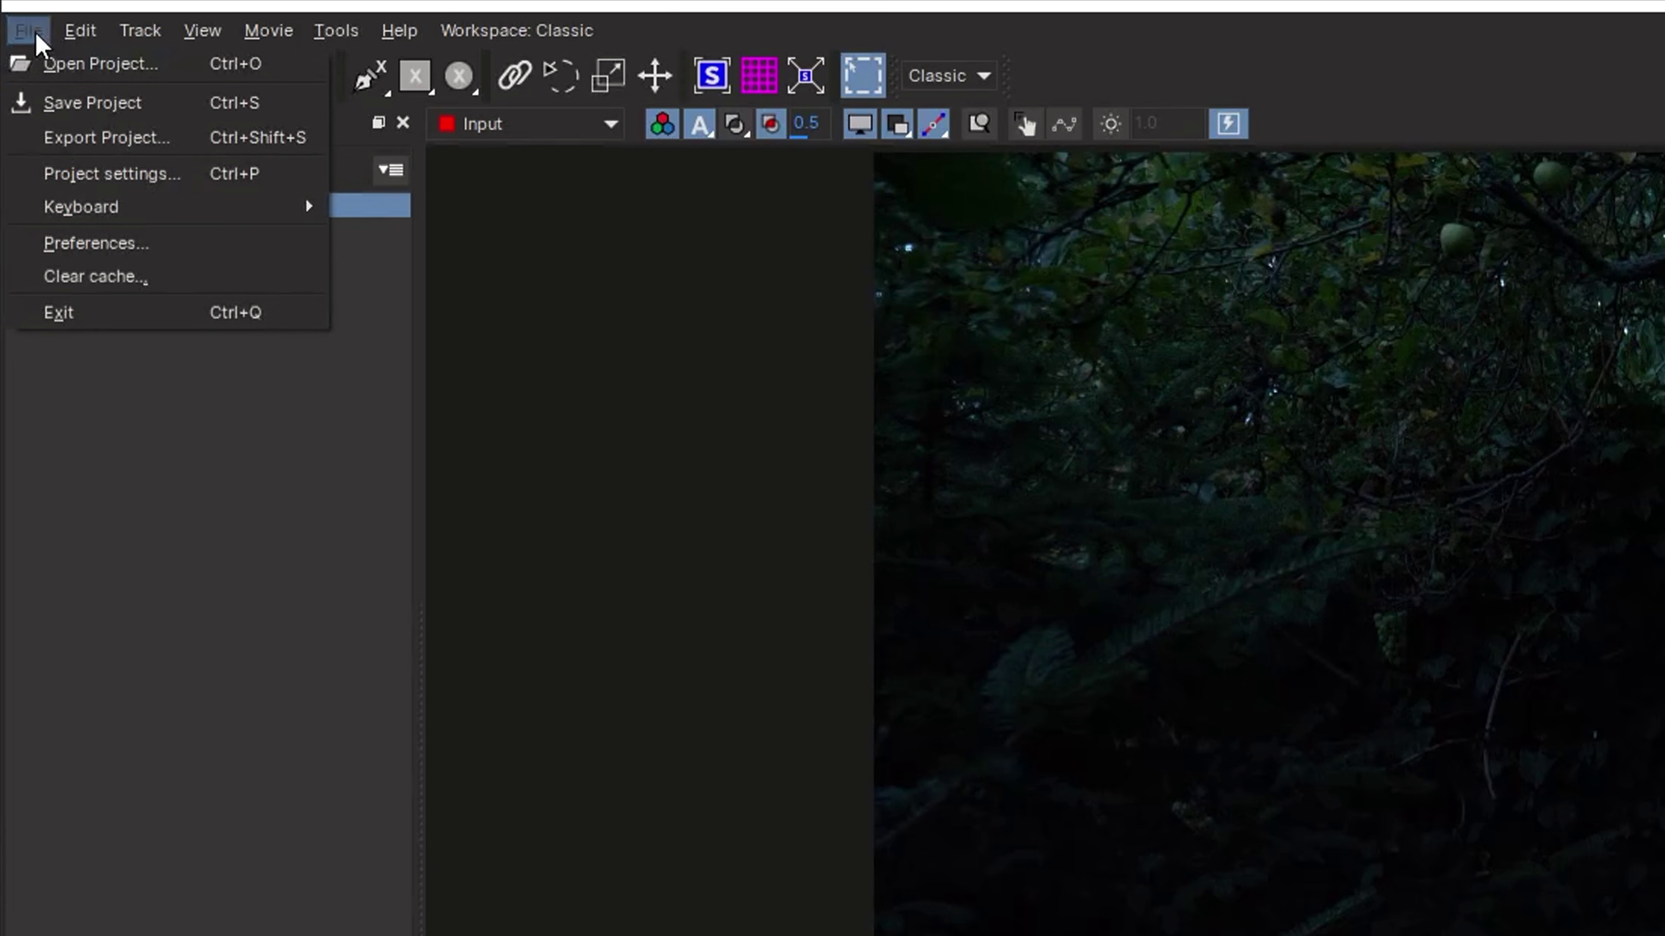
click(162, 110)
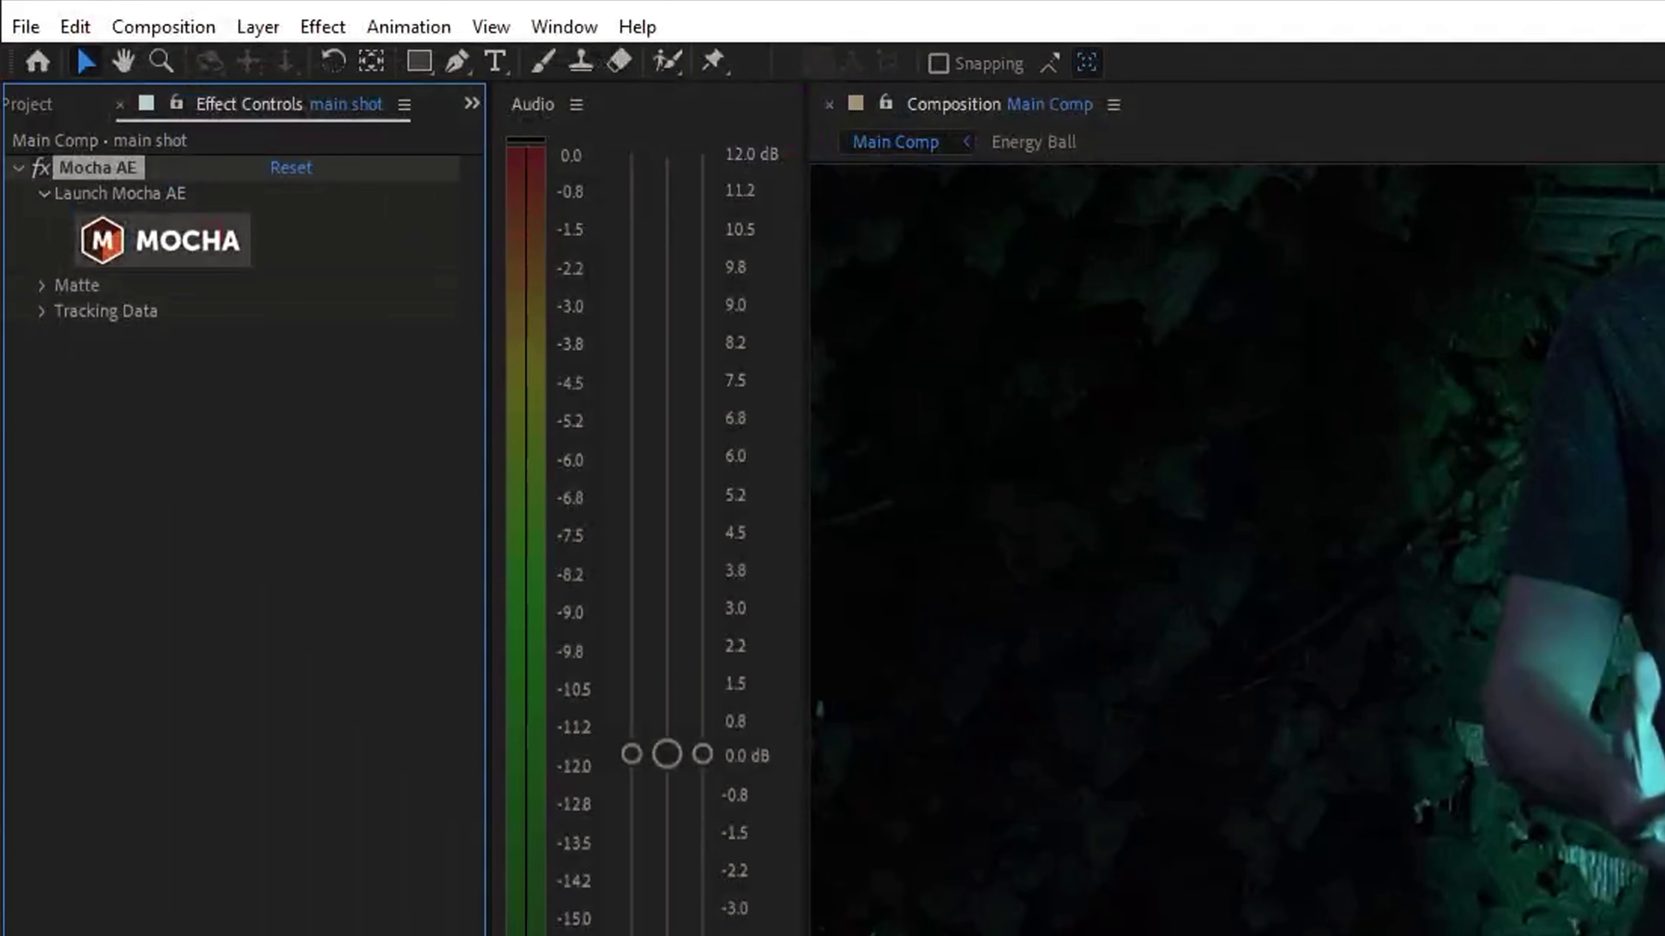
Step: Add a new Null Object layer to Main Comp
right_click(438, 600)
mouse_move(605, 614)
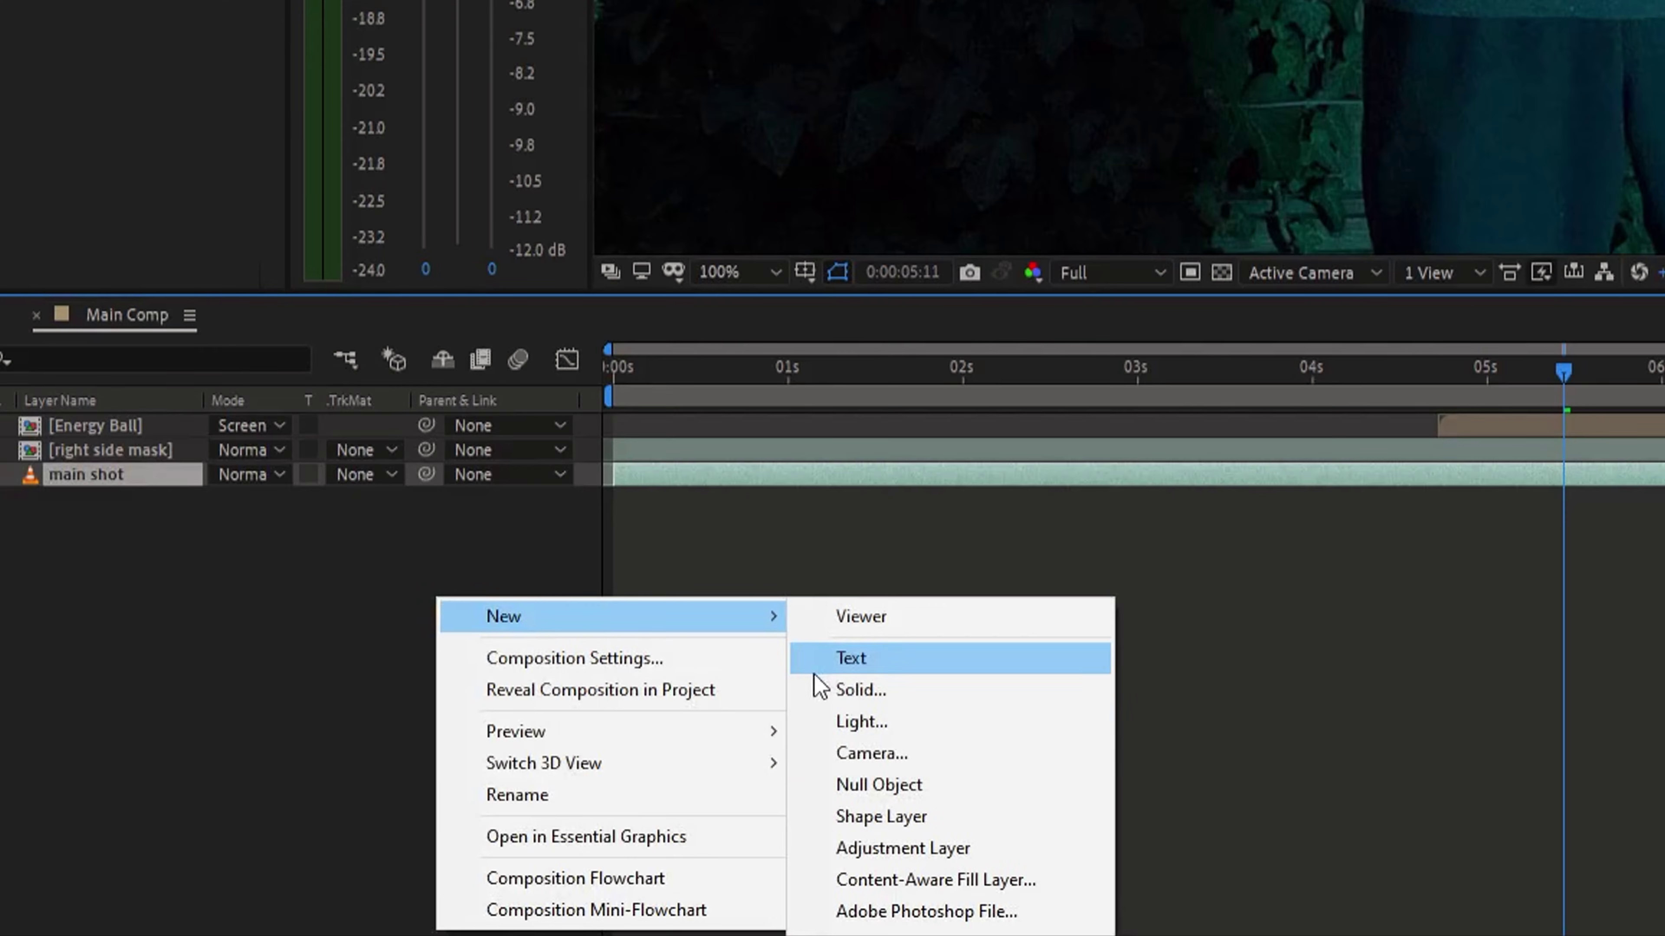
click(911, 787)
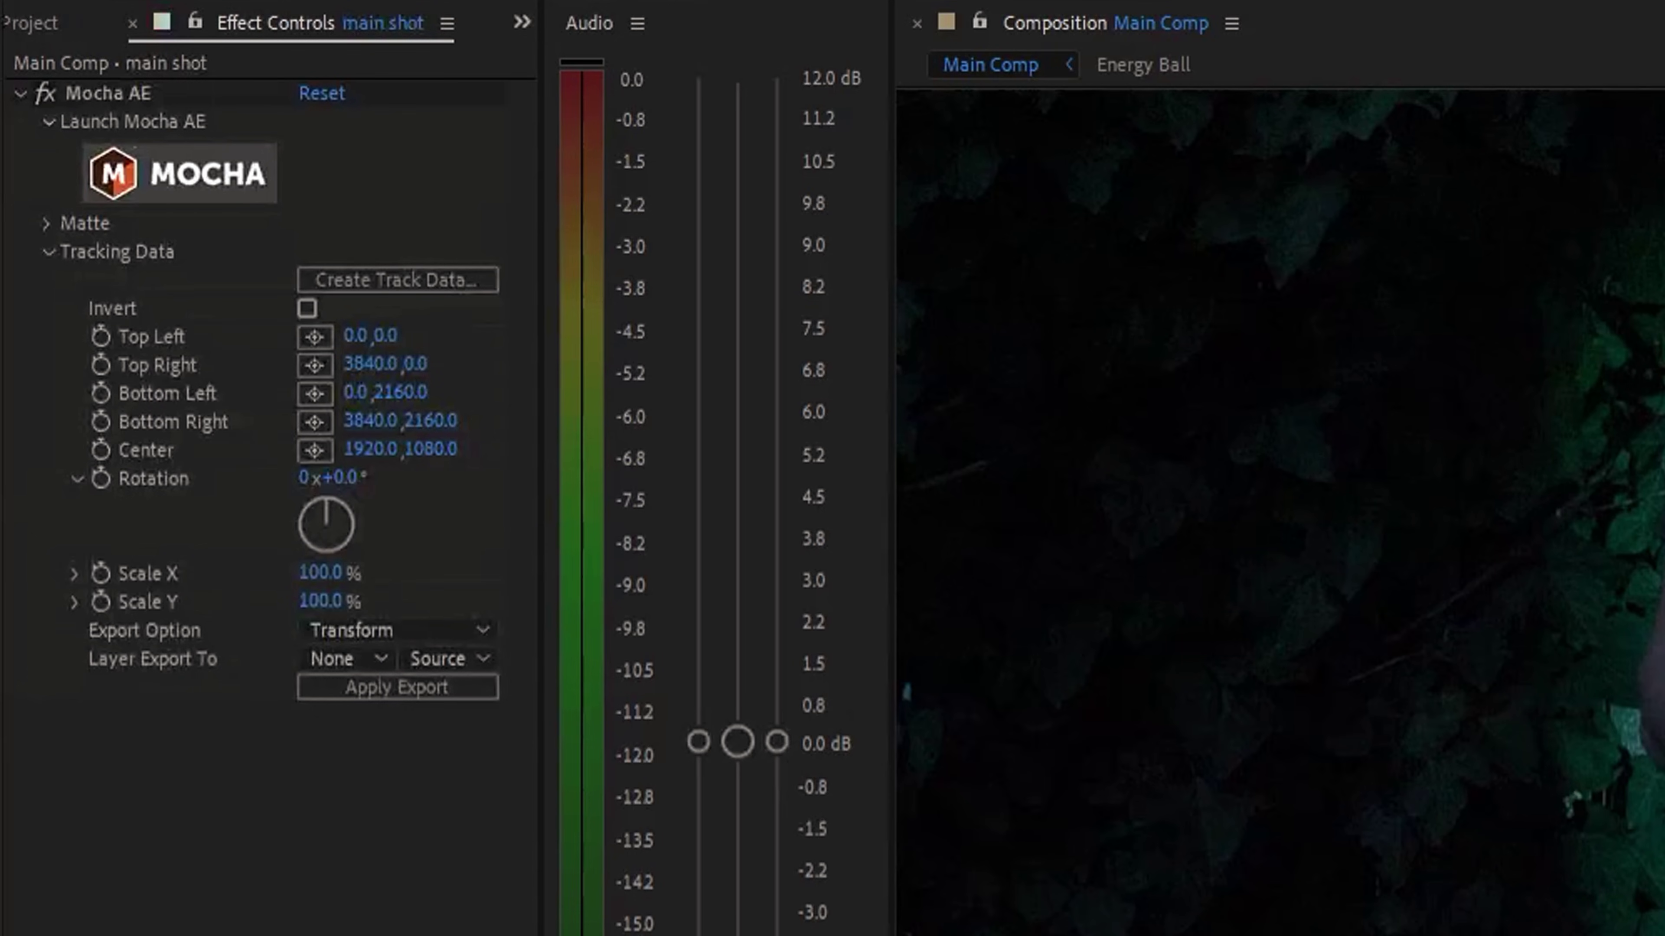
Step: Create track data from Layer 1 and export it as Transform to Null 1
click(352, 282)
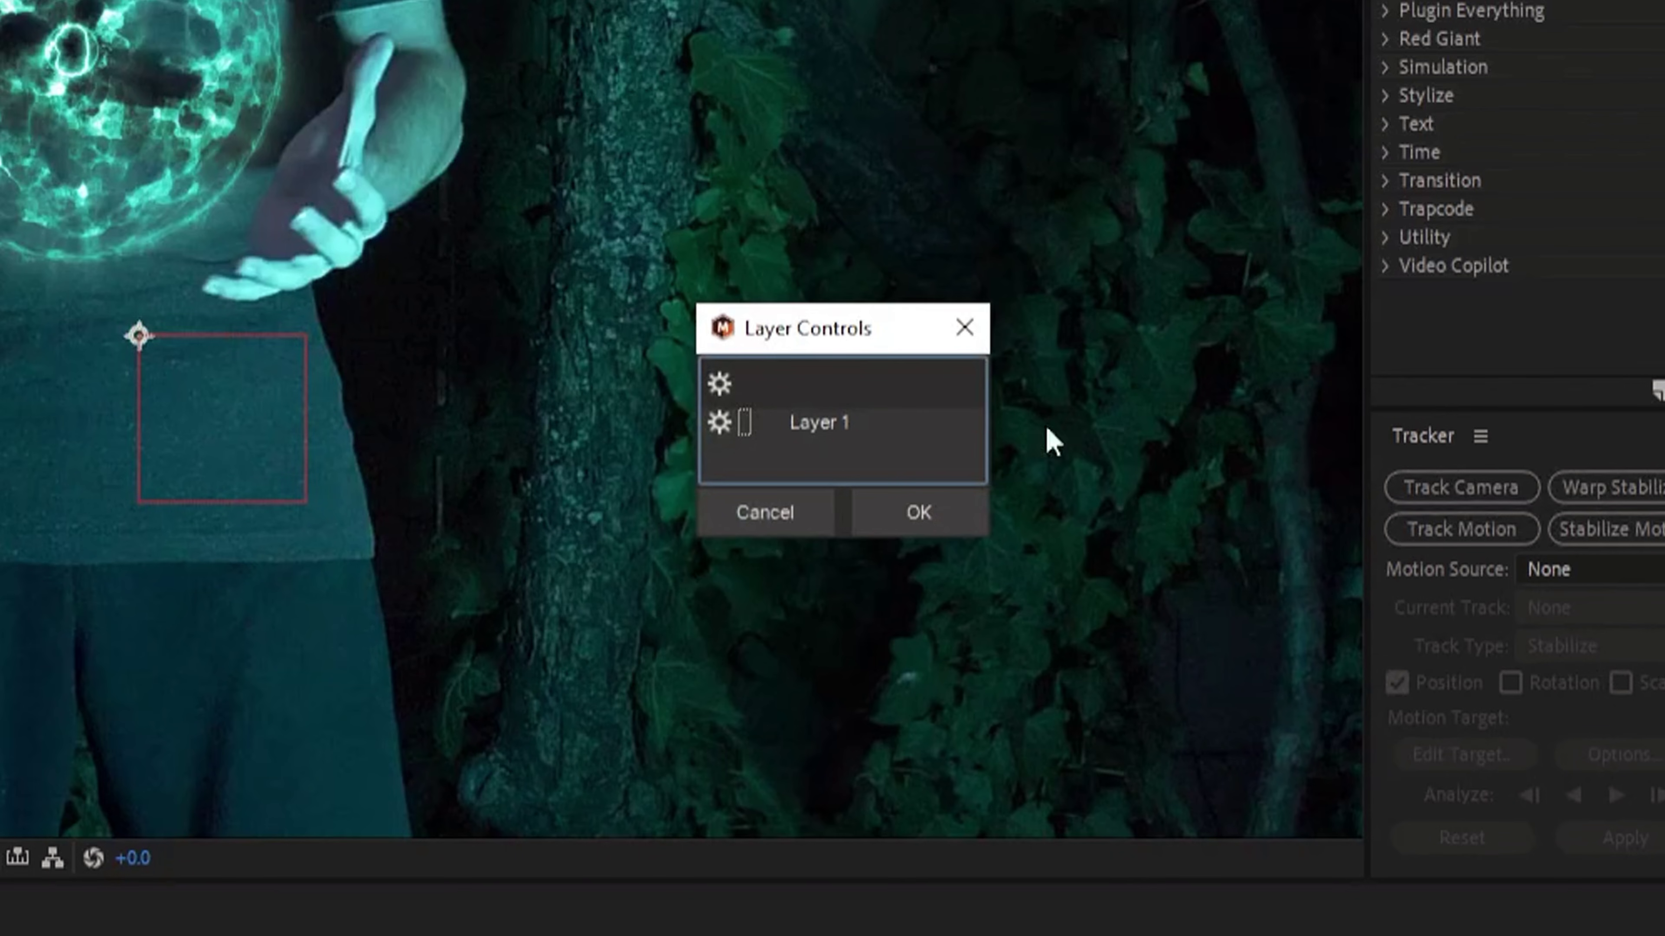
click(898, 510)
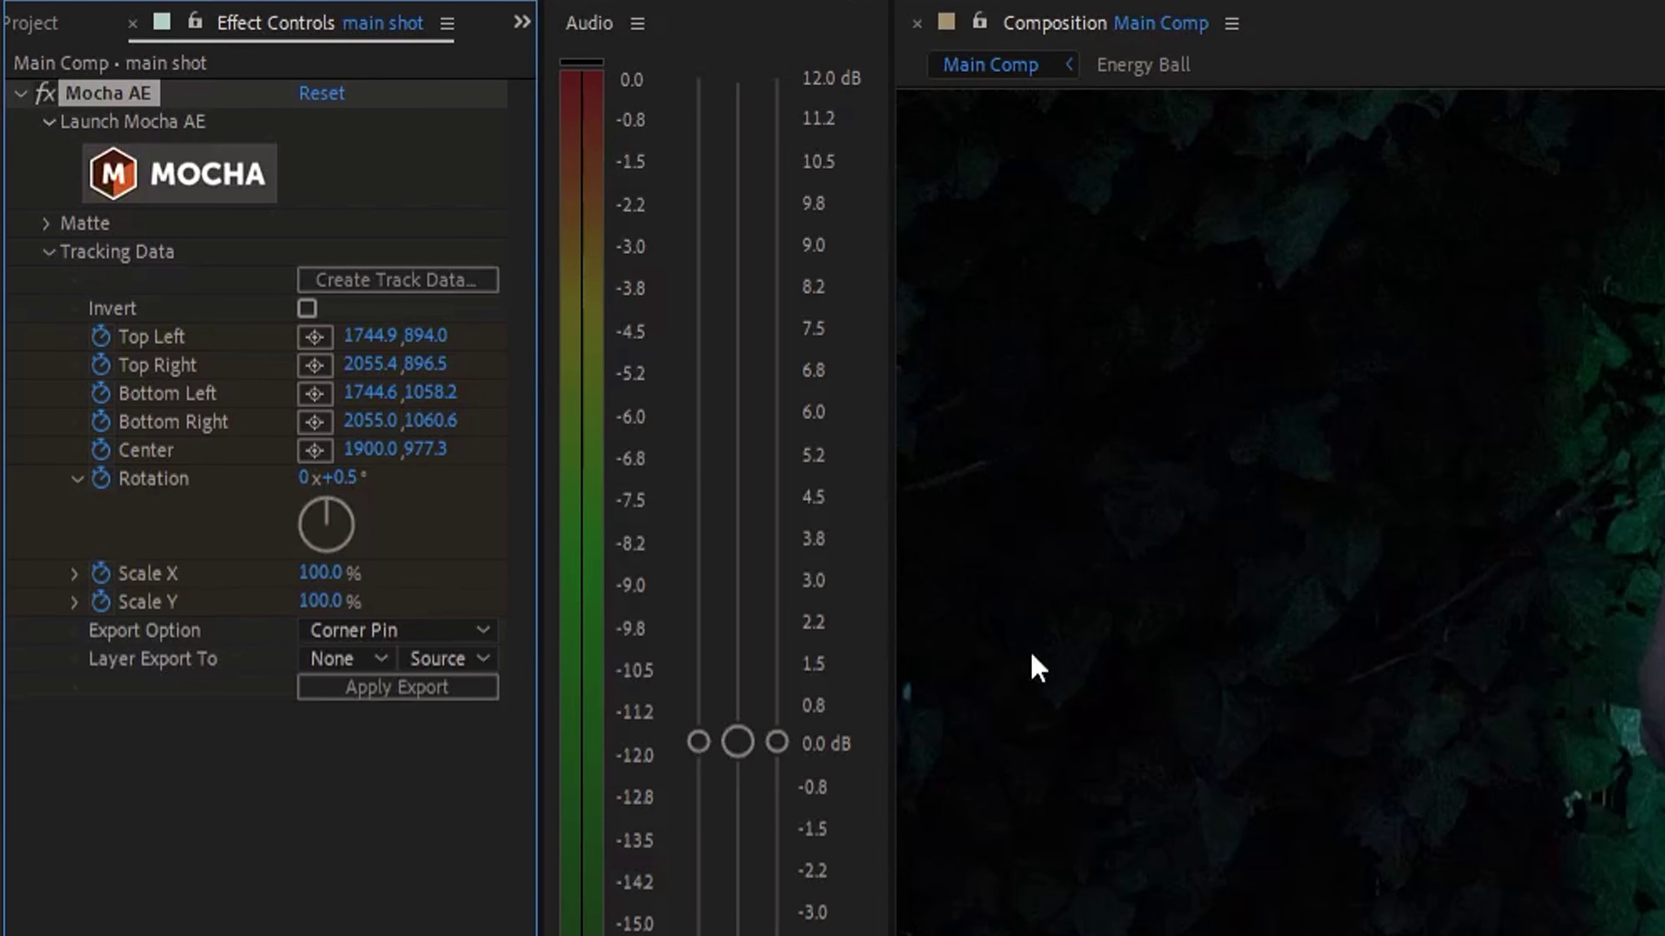
click(407, 623)
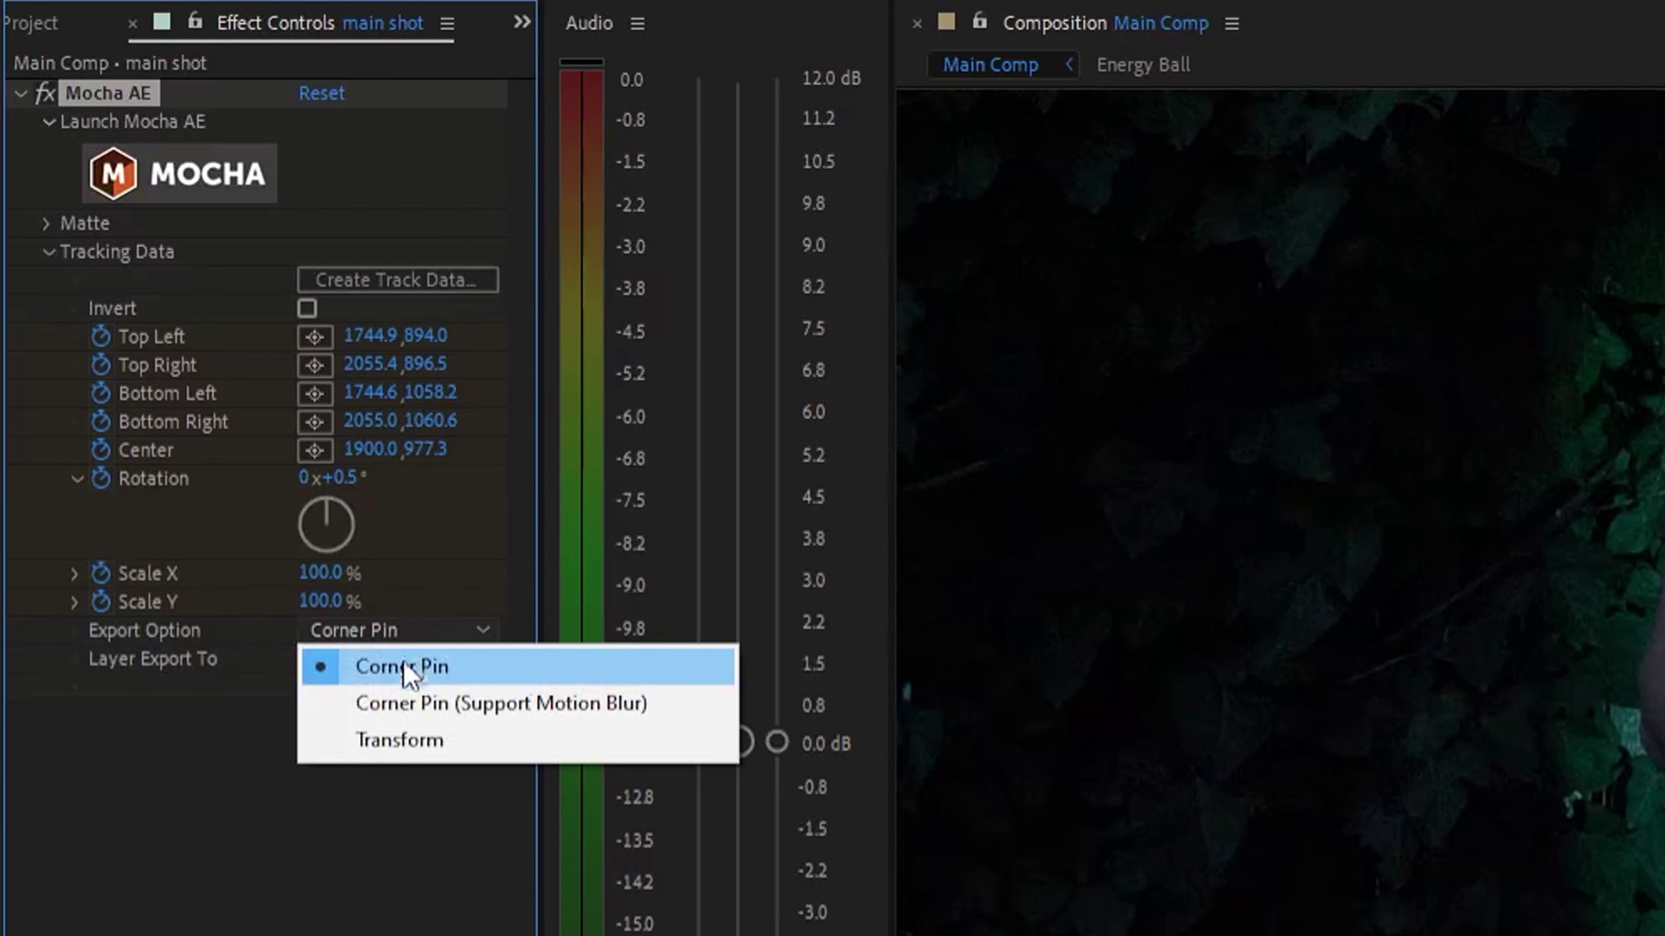
click(401, 744)
click(358, 665)
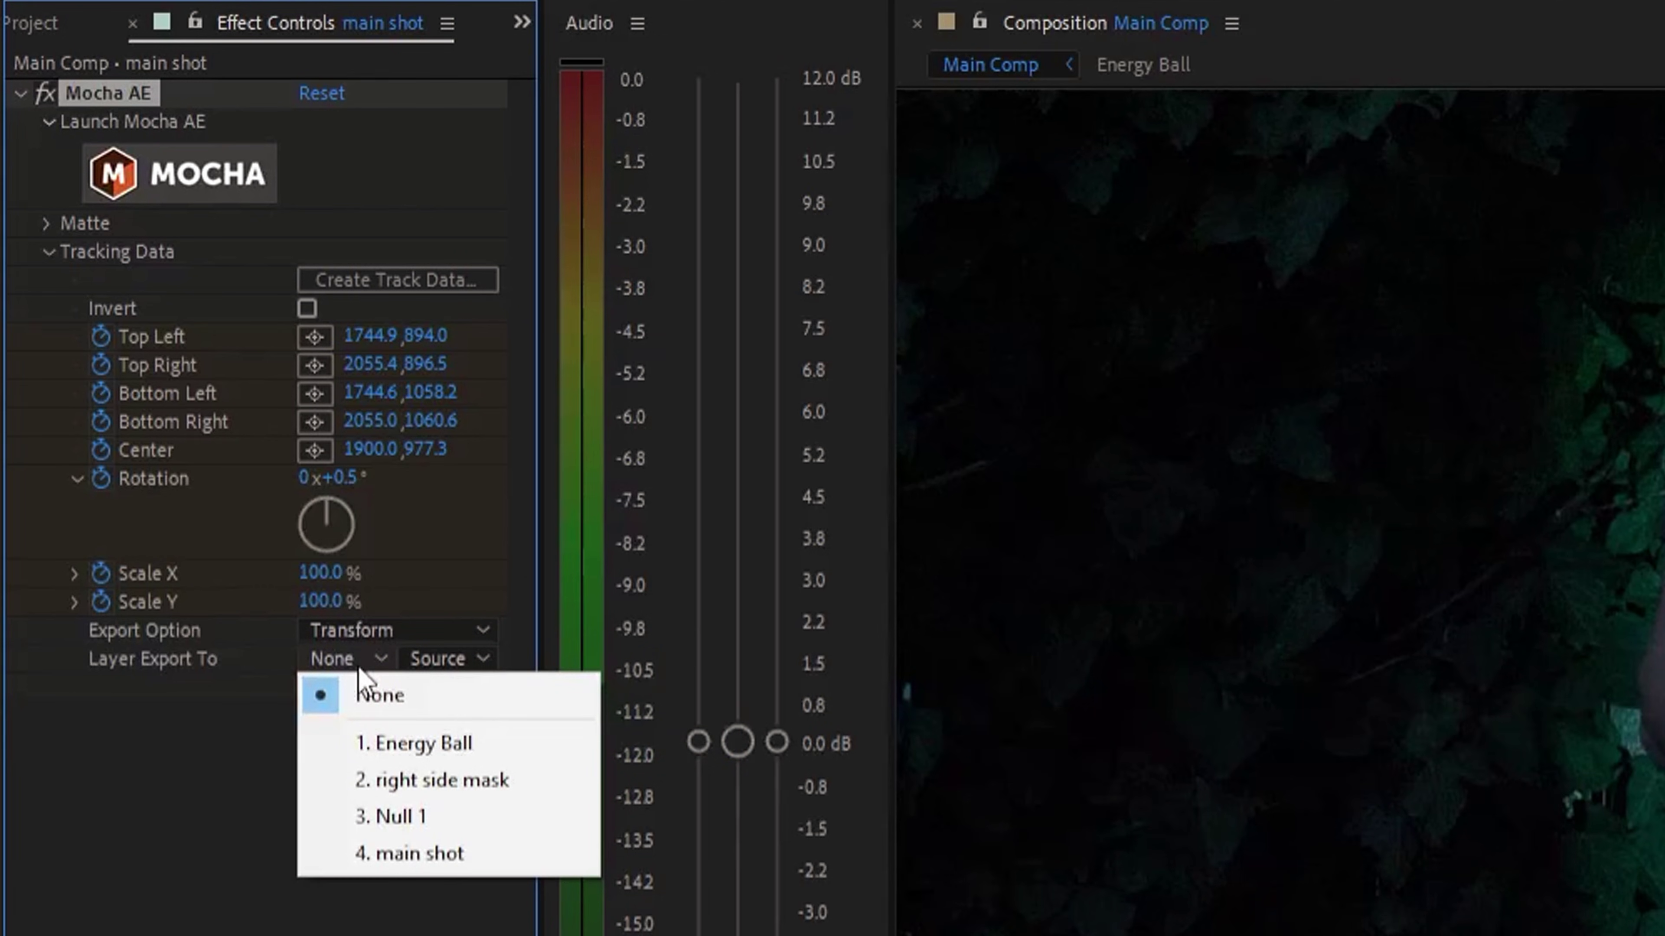
click(373, 813)
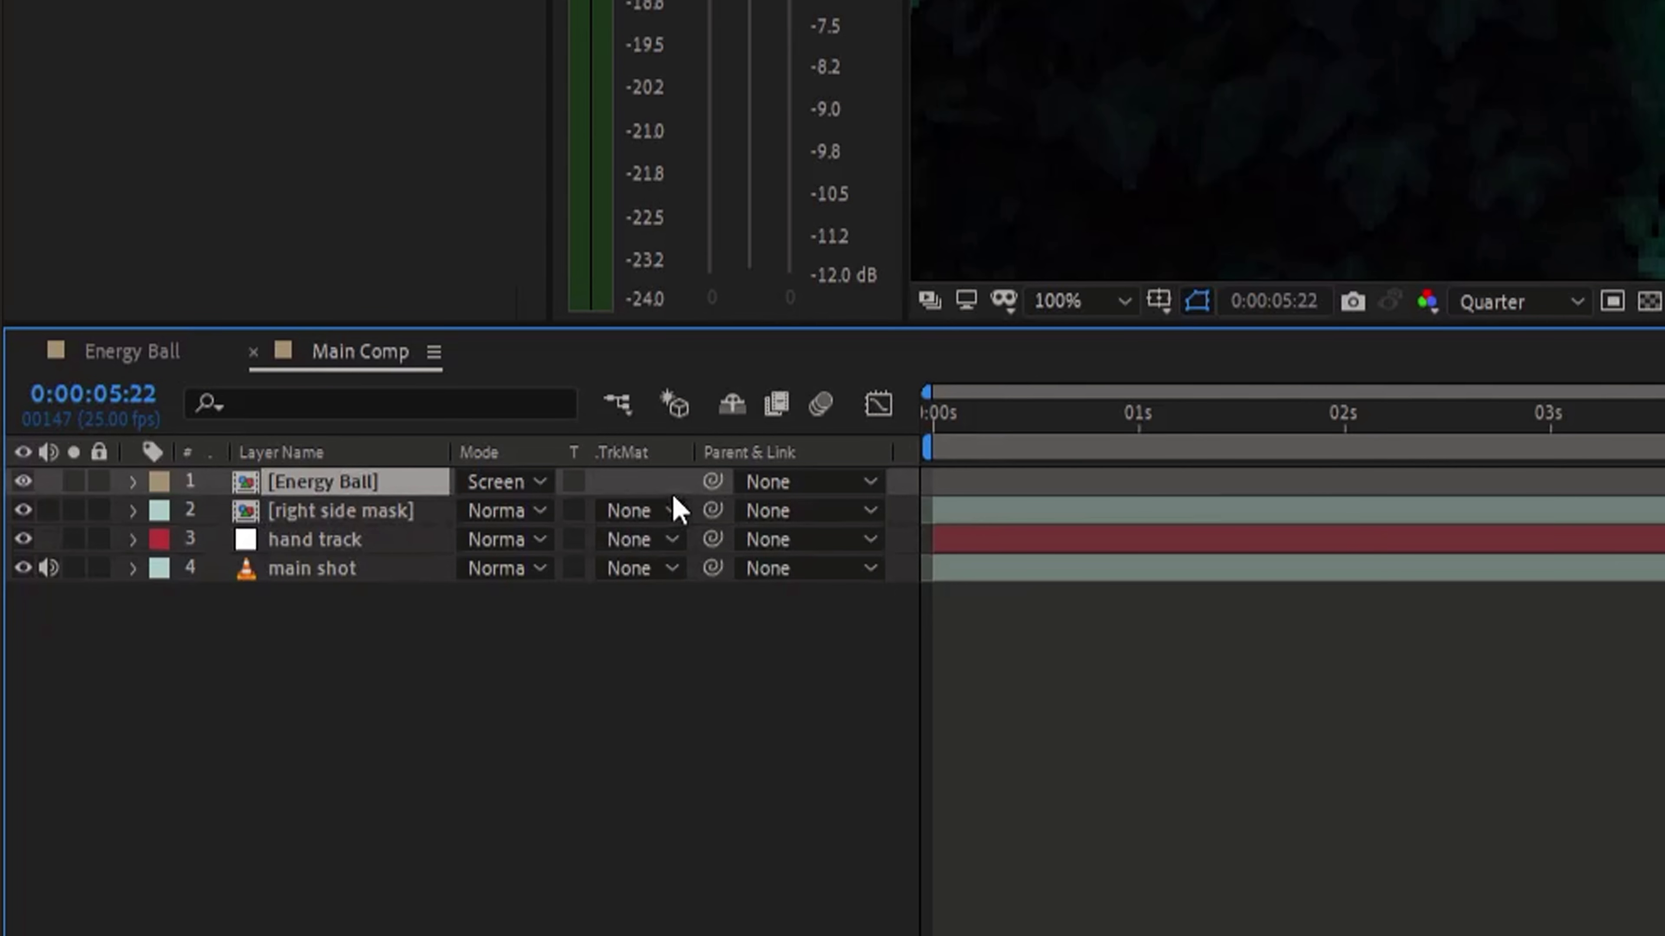
Step: Parent the Energy Ball to the hand track null and show the switch columns
drag(712, 481, 368, 541)
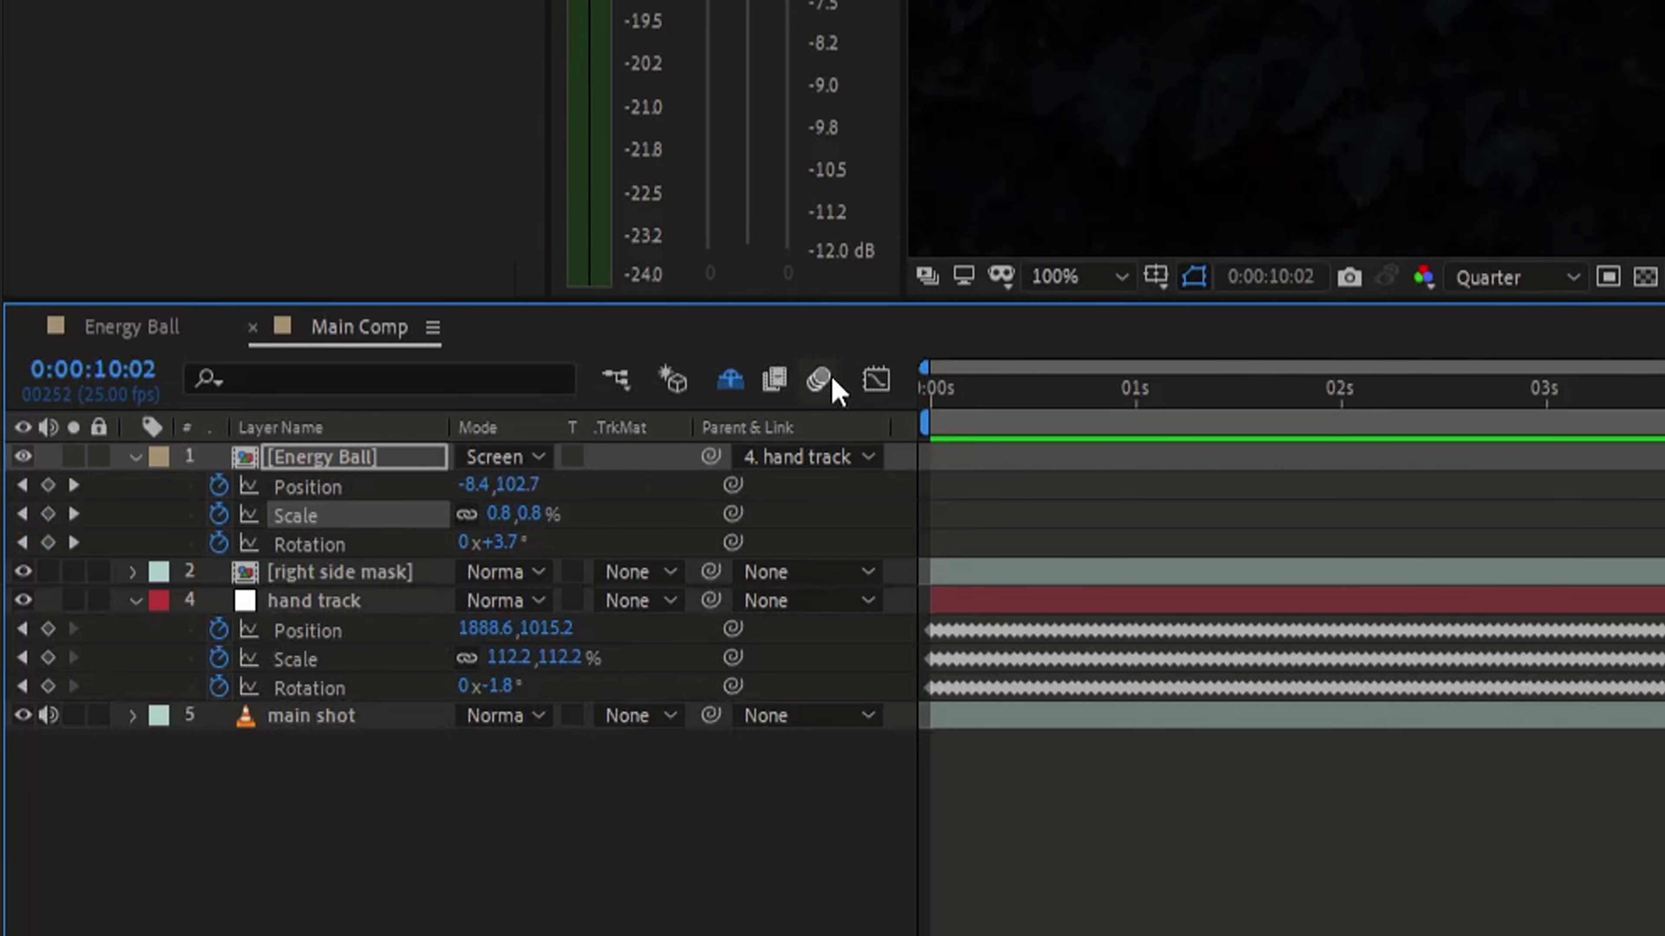
key(F4)
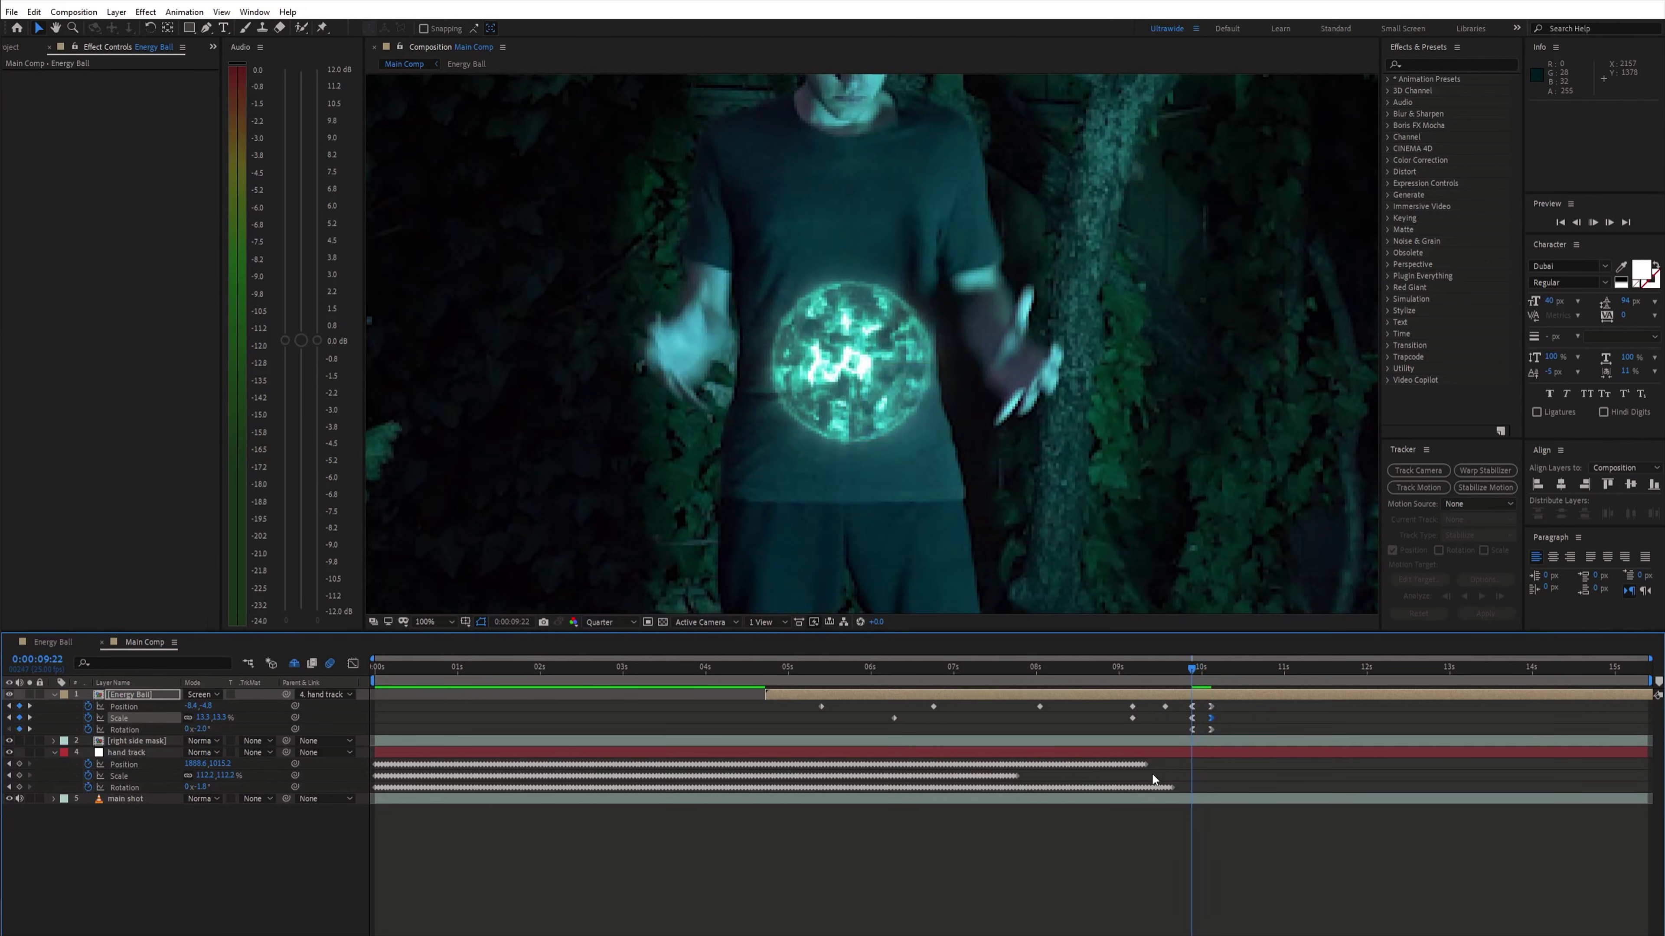
Step: Apply CC Light Rays to the Energy Ball at 0:00:09:22
drag(1192, 672, 1201, 676)
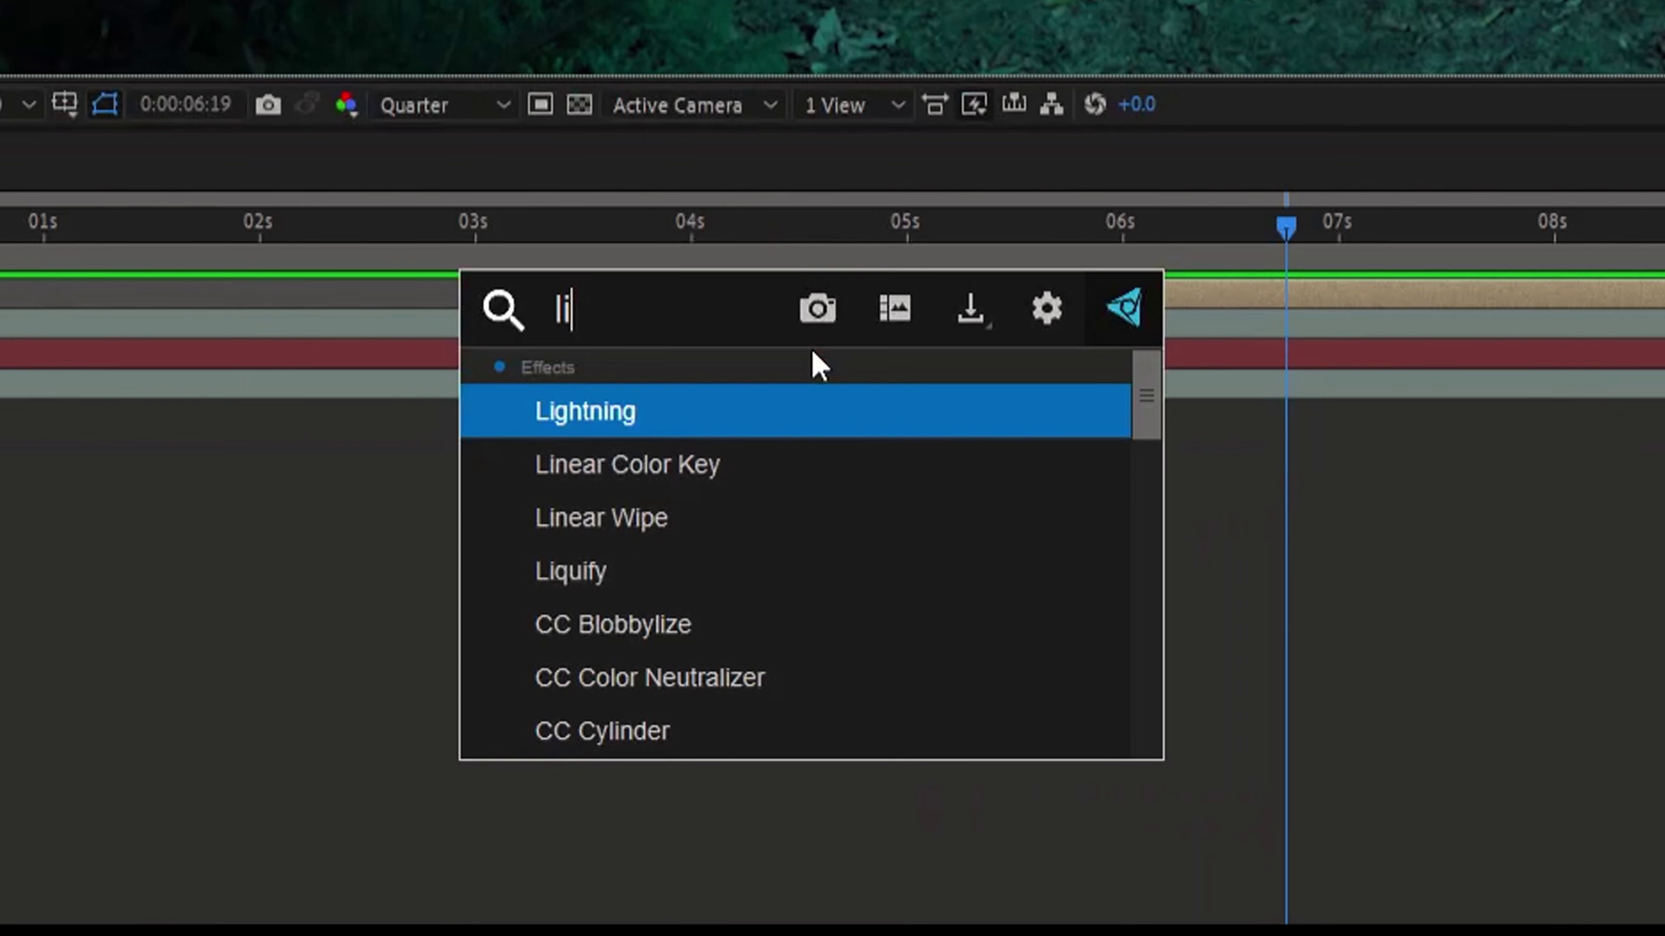
text(ight ra)
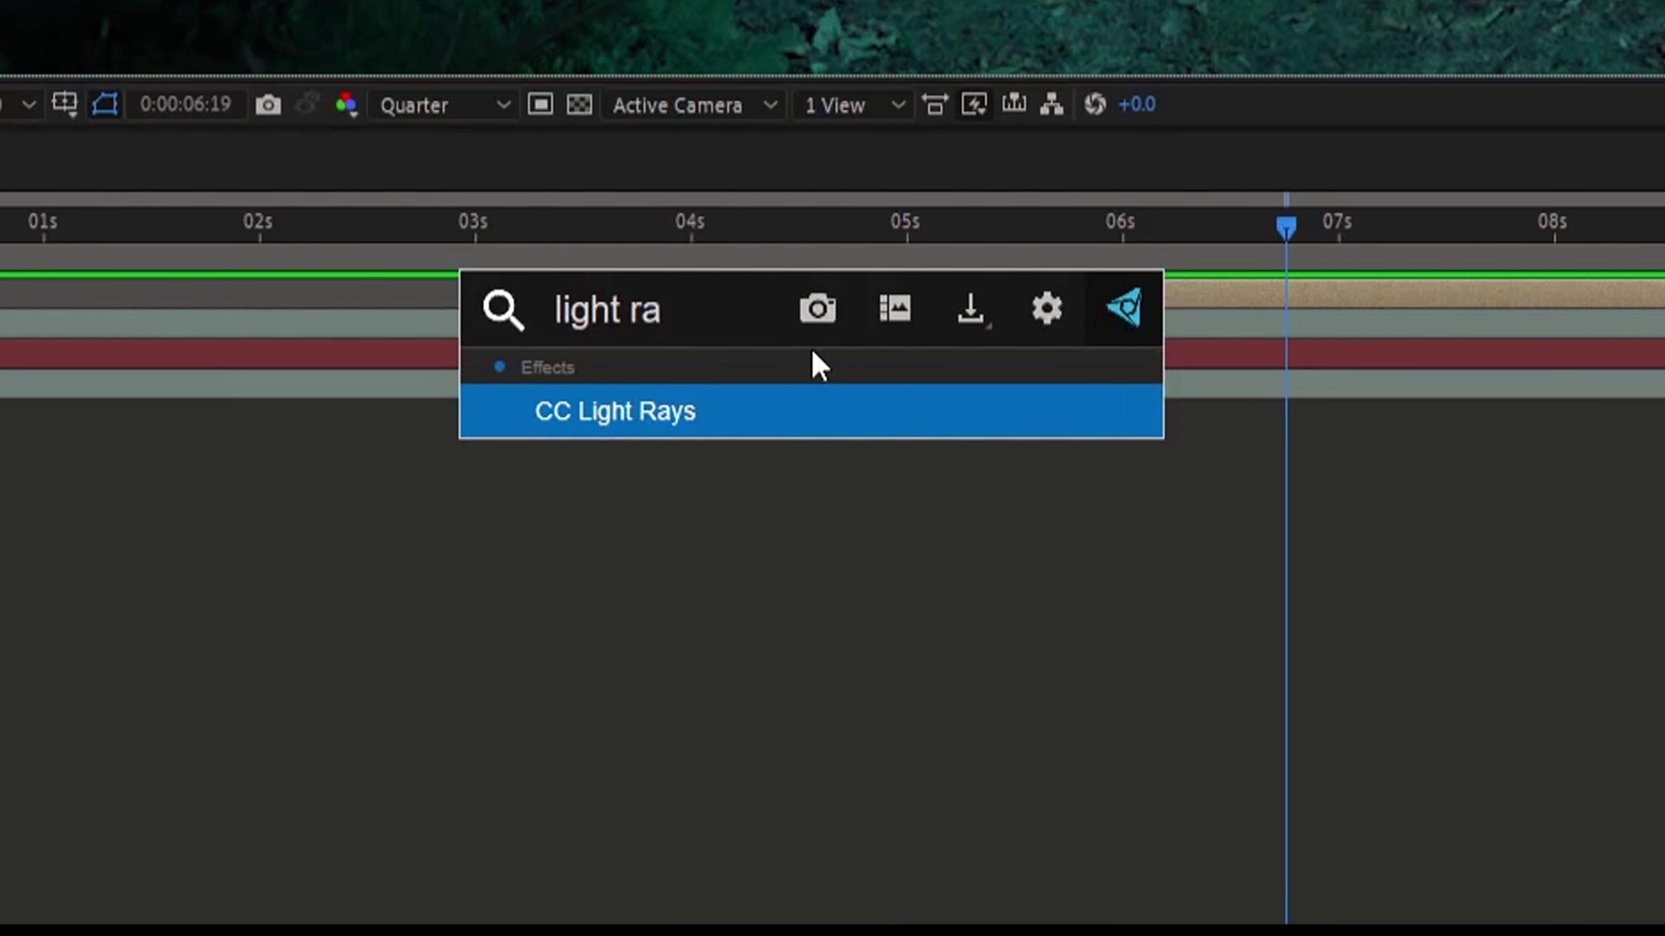
key(Return)
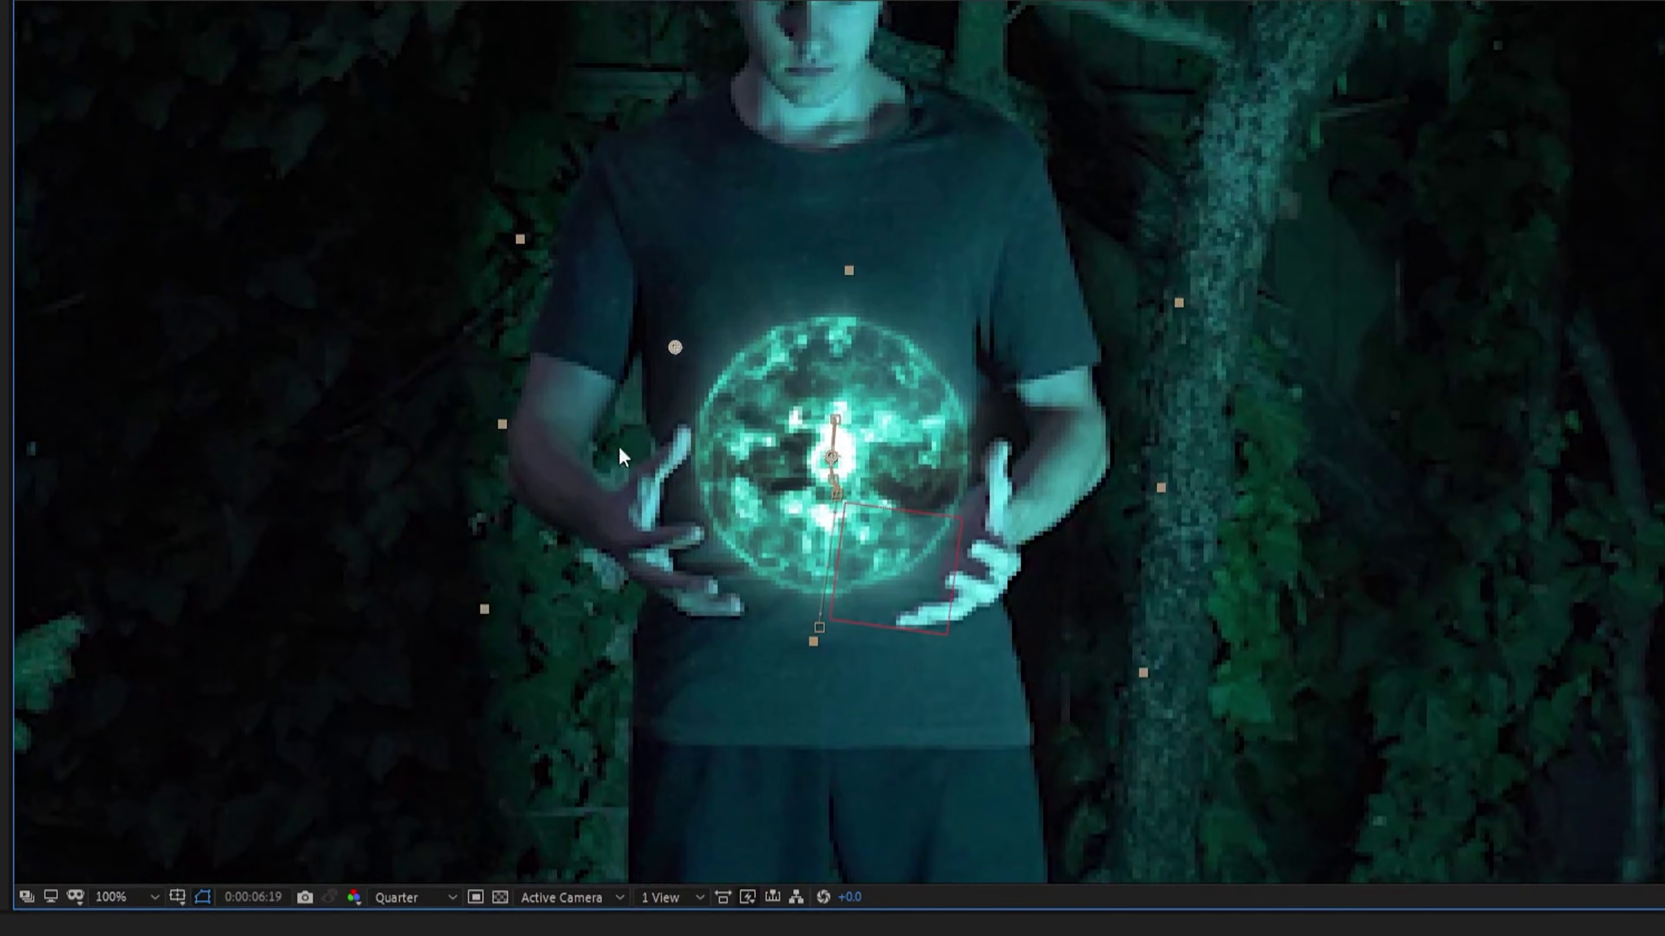
drag(700, 370, 820, 464)
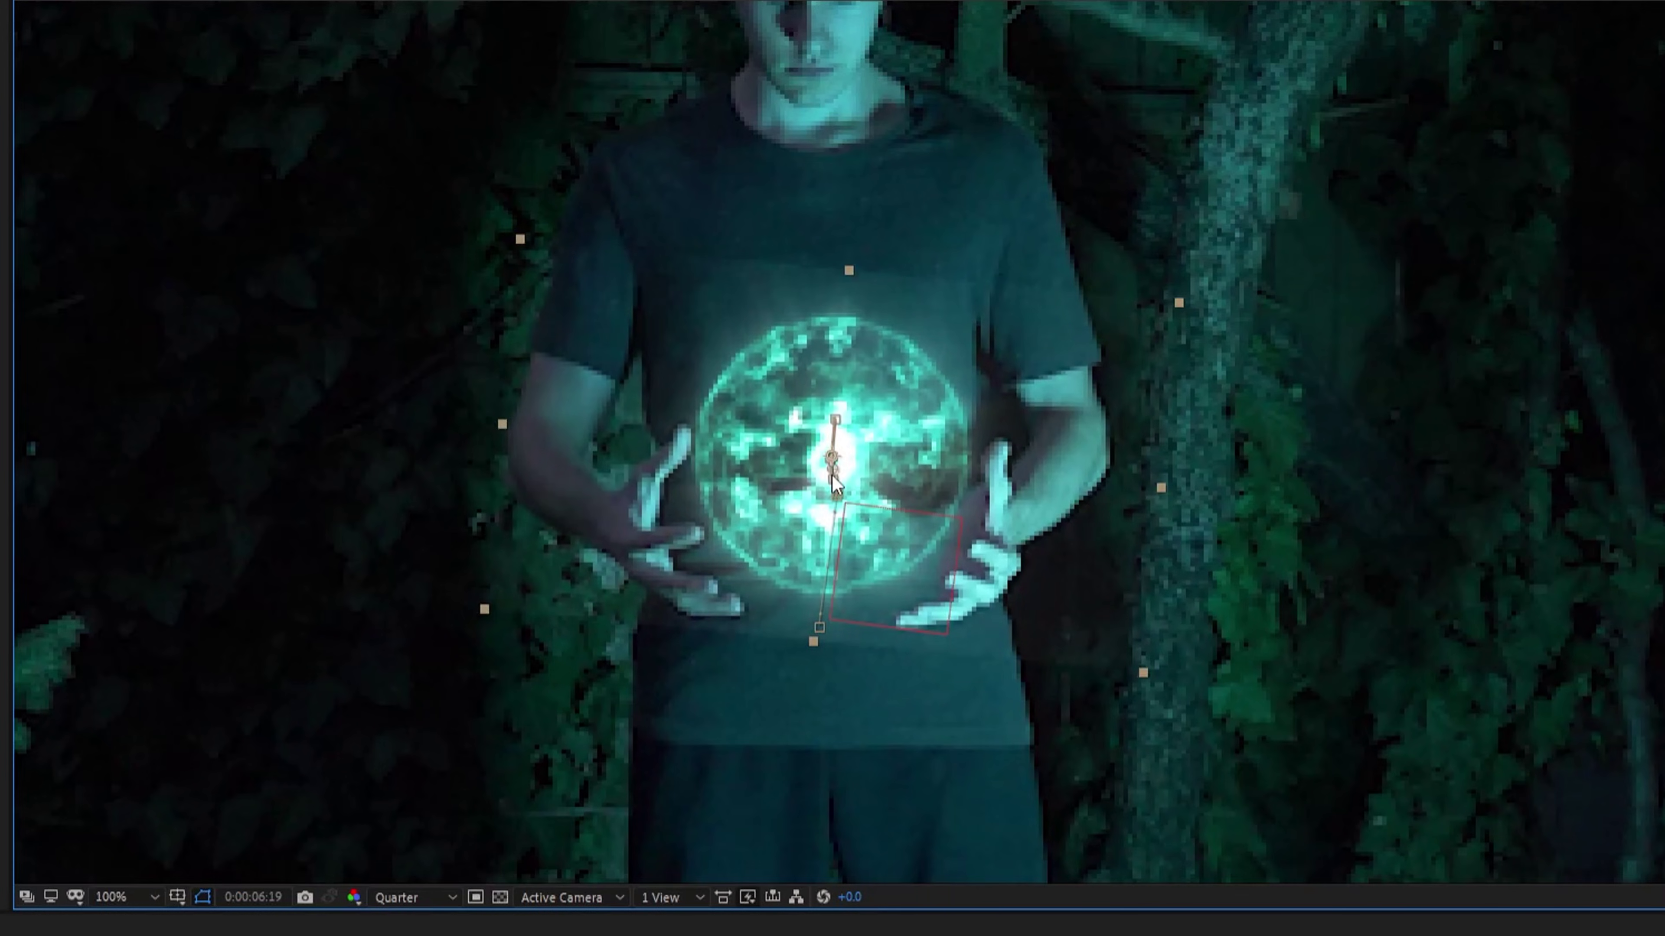
Step: Add Solid Composite to the Energy Ball with its colour set to black
key(ctrl+space)
text(solid)
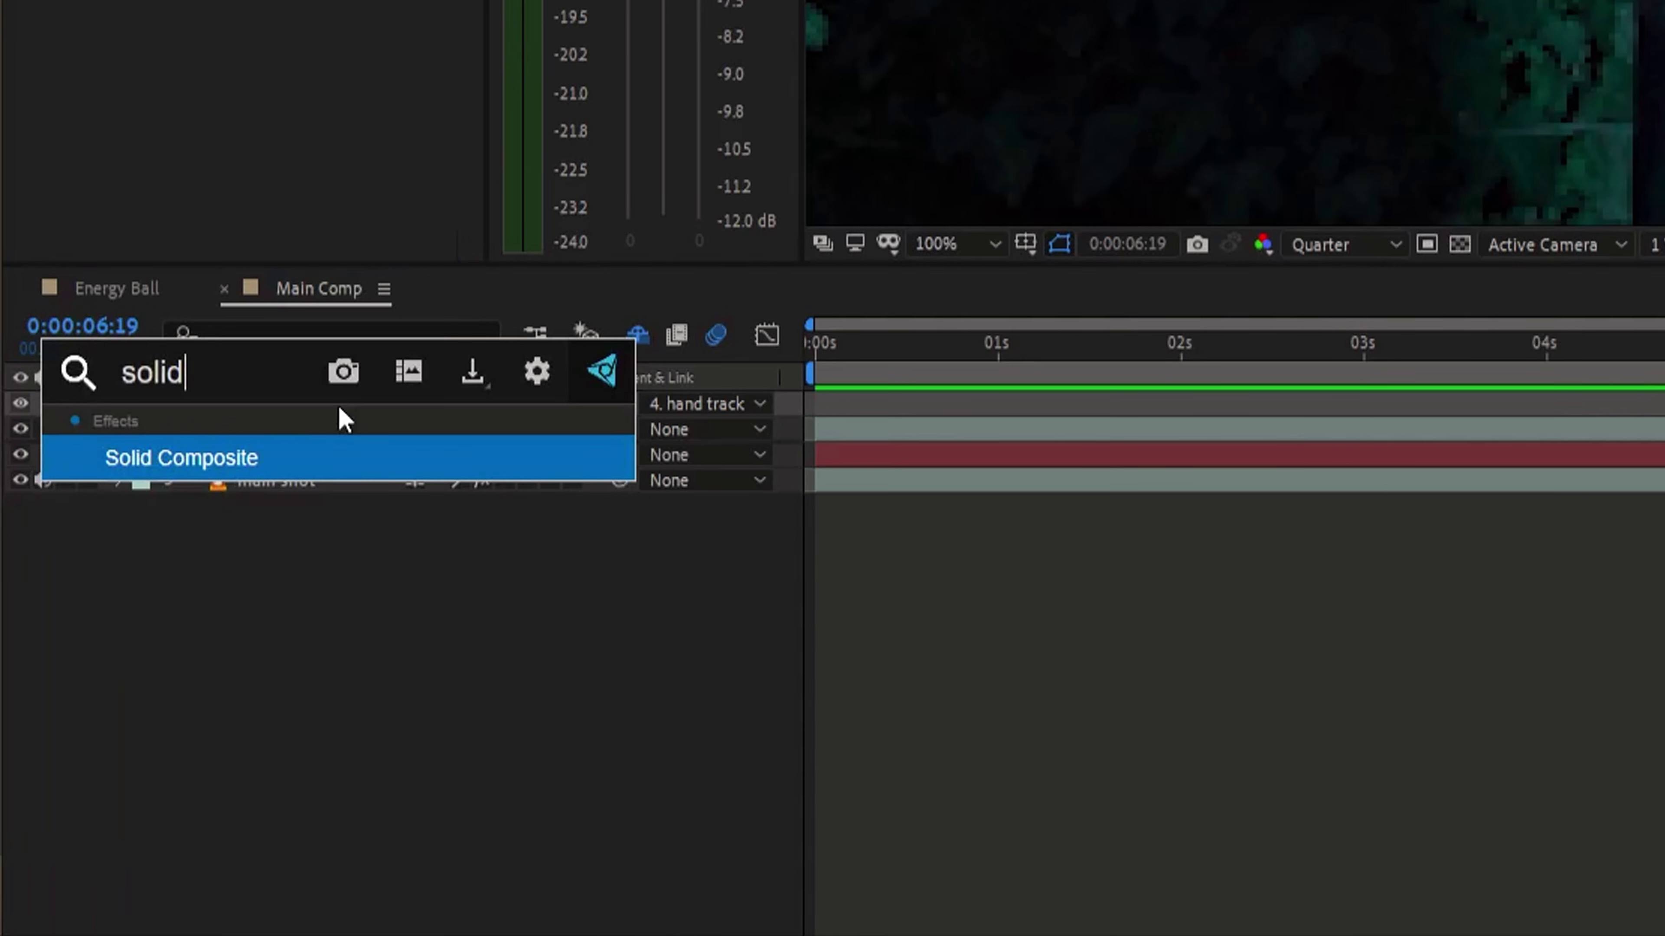
key(Return)
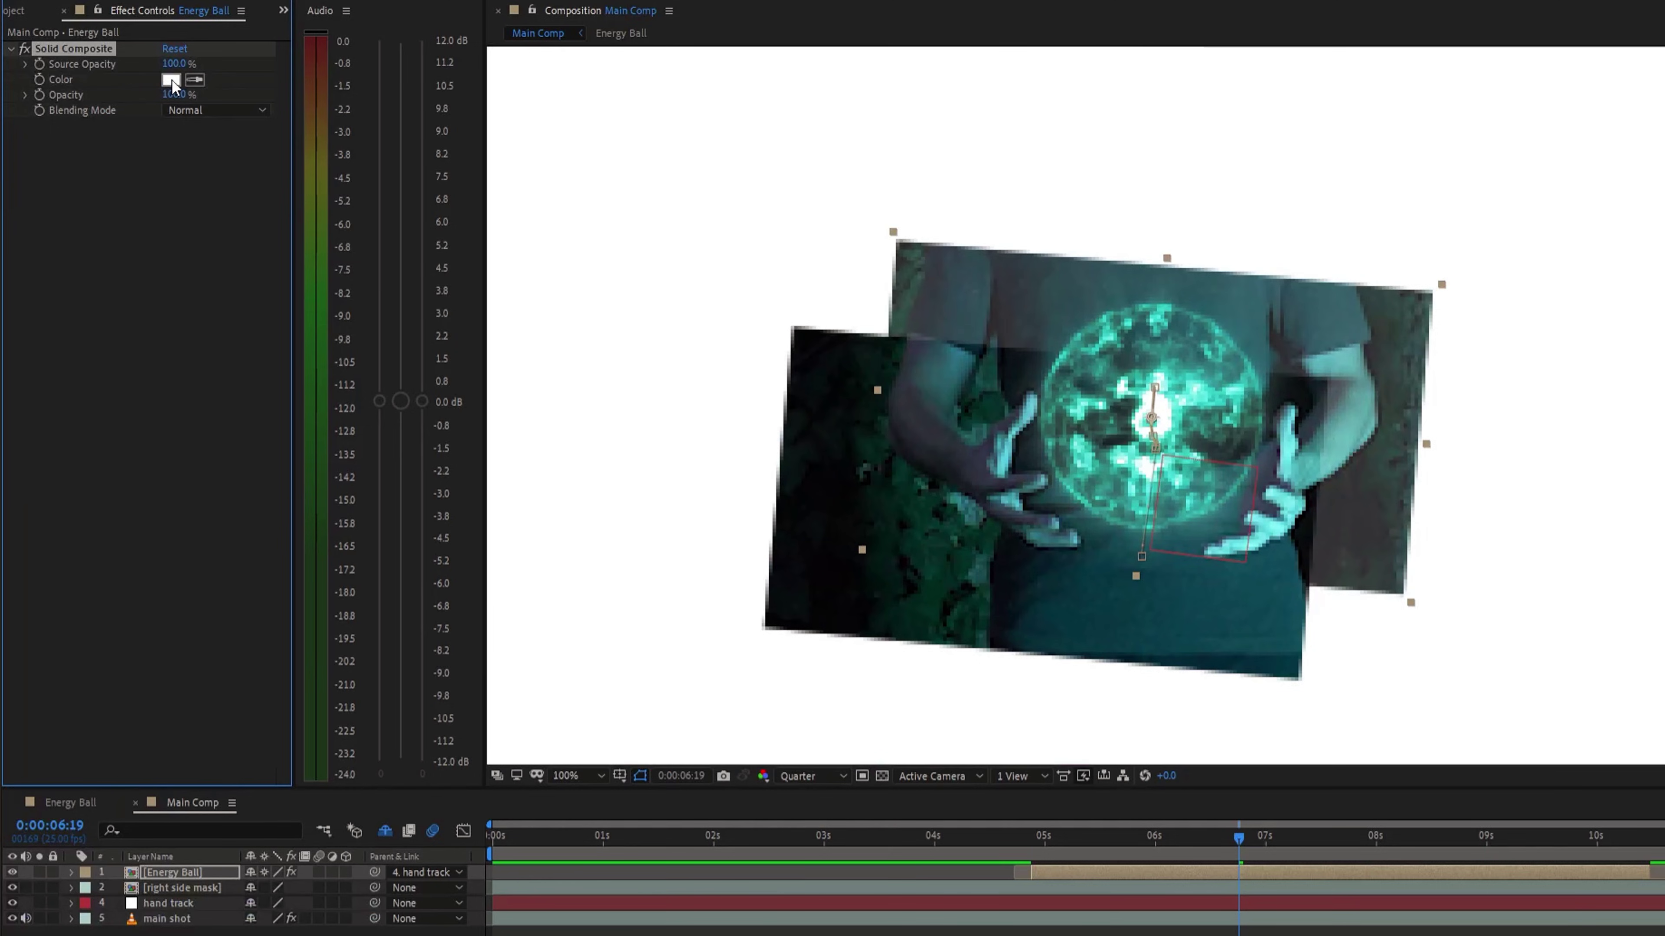
click(170, 80)
click(73, 516)
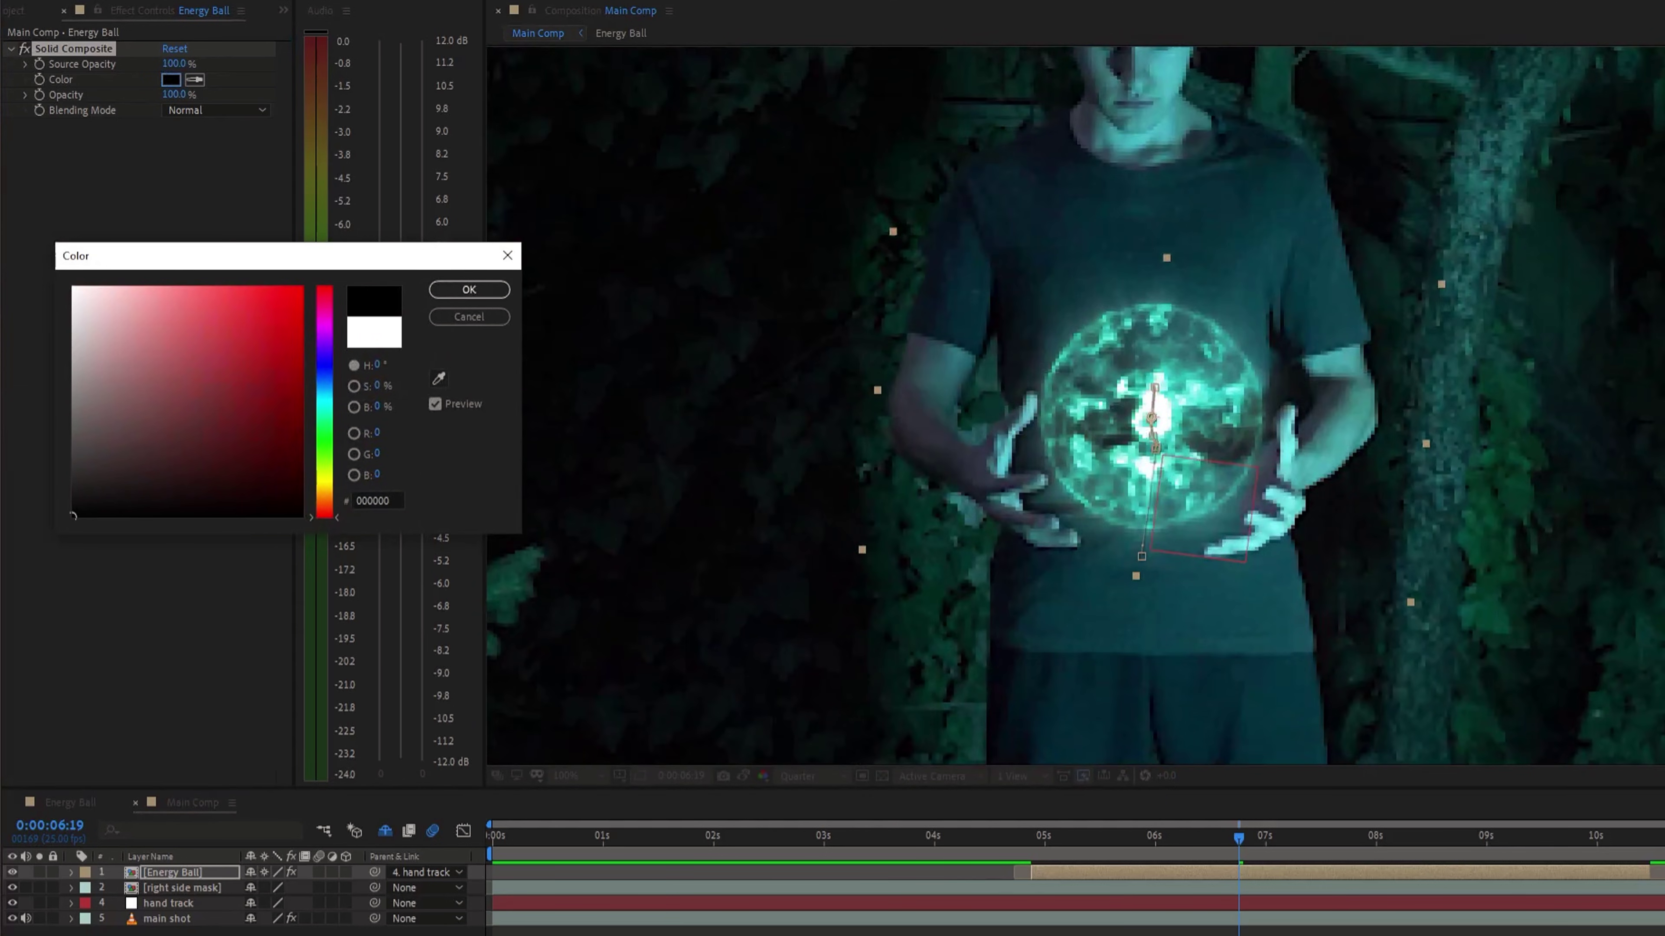
key(Return)
Step: Apply CC Light Rays, centre it on the orb and set Intensity to 64
key(ctrl+space)
text(light ra)
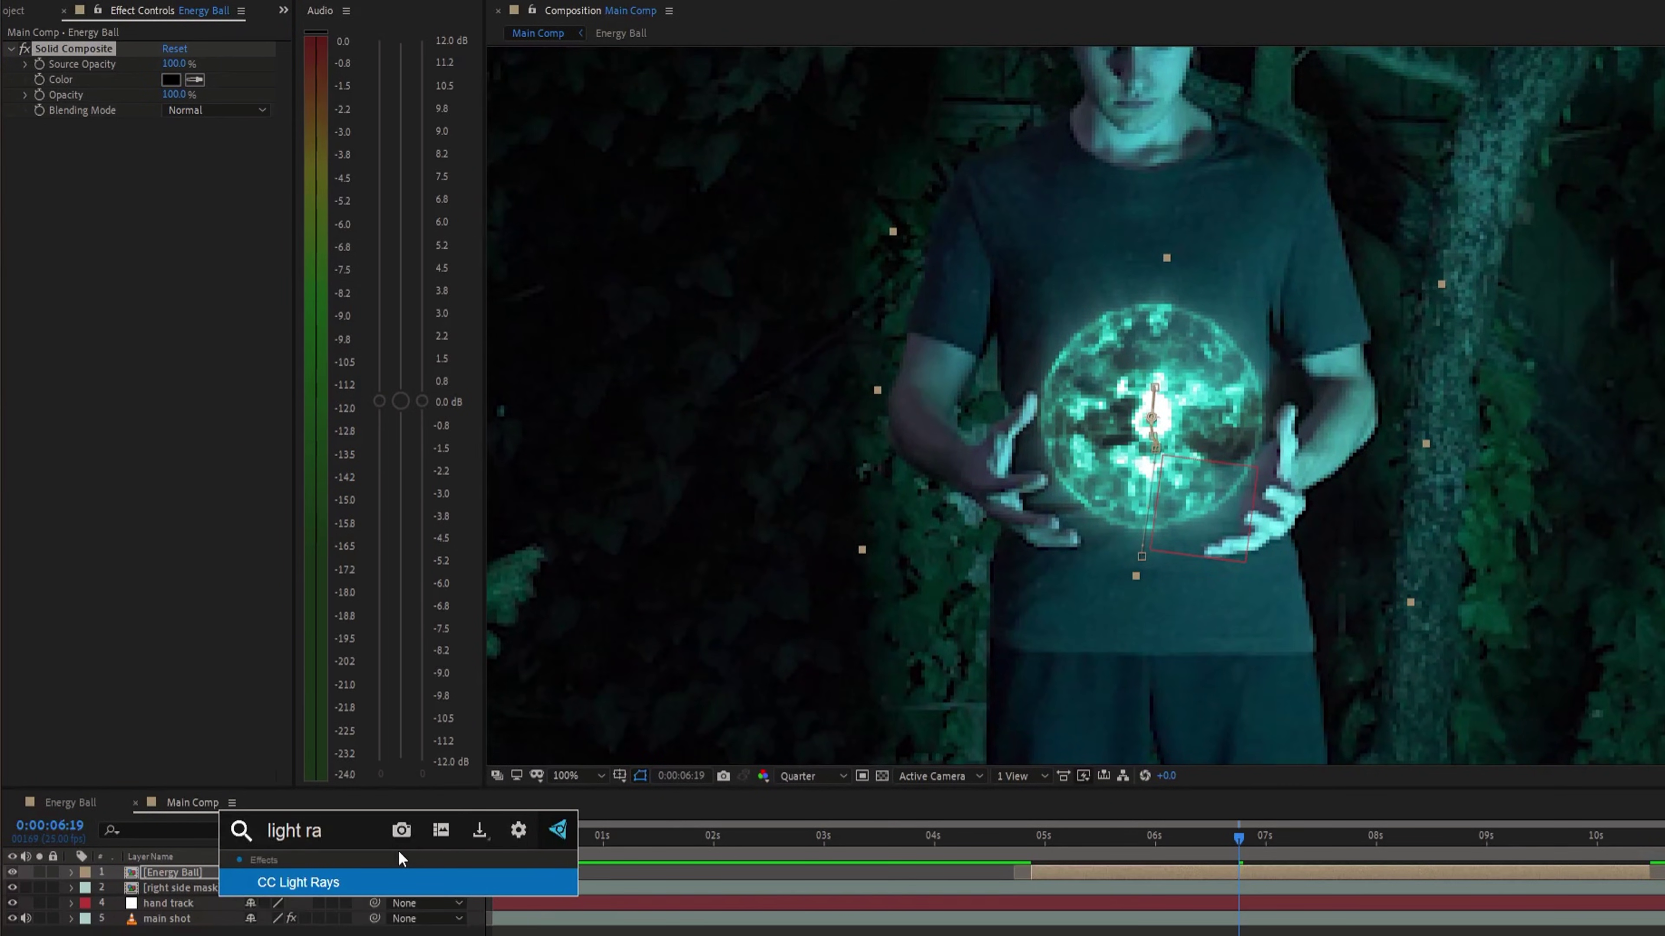
key(Return)
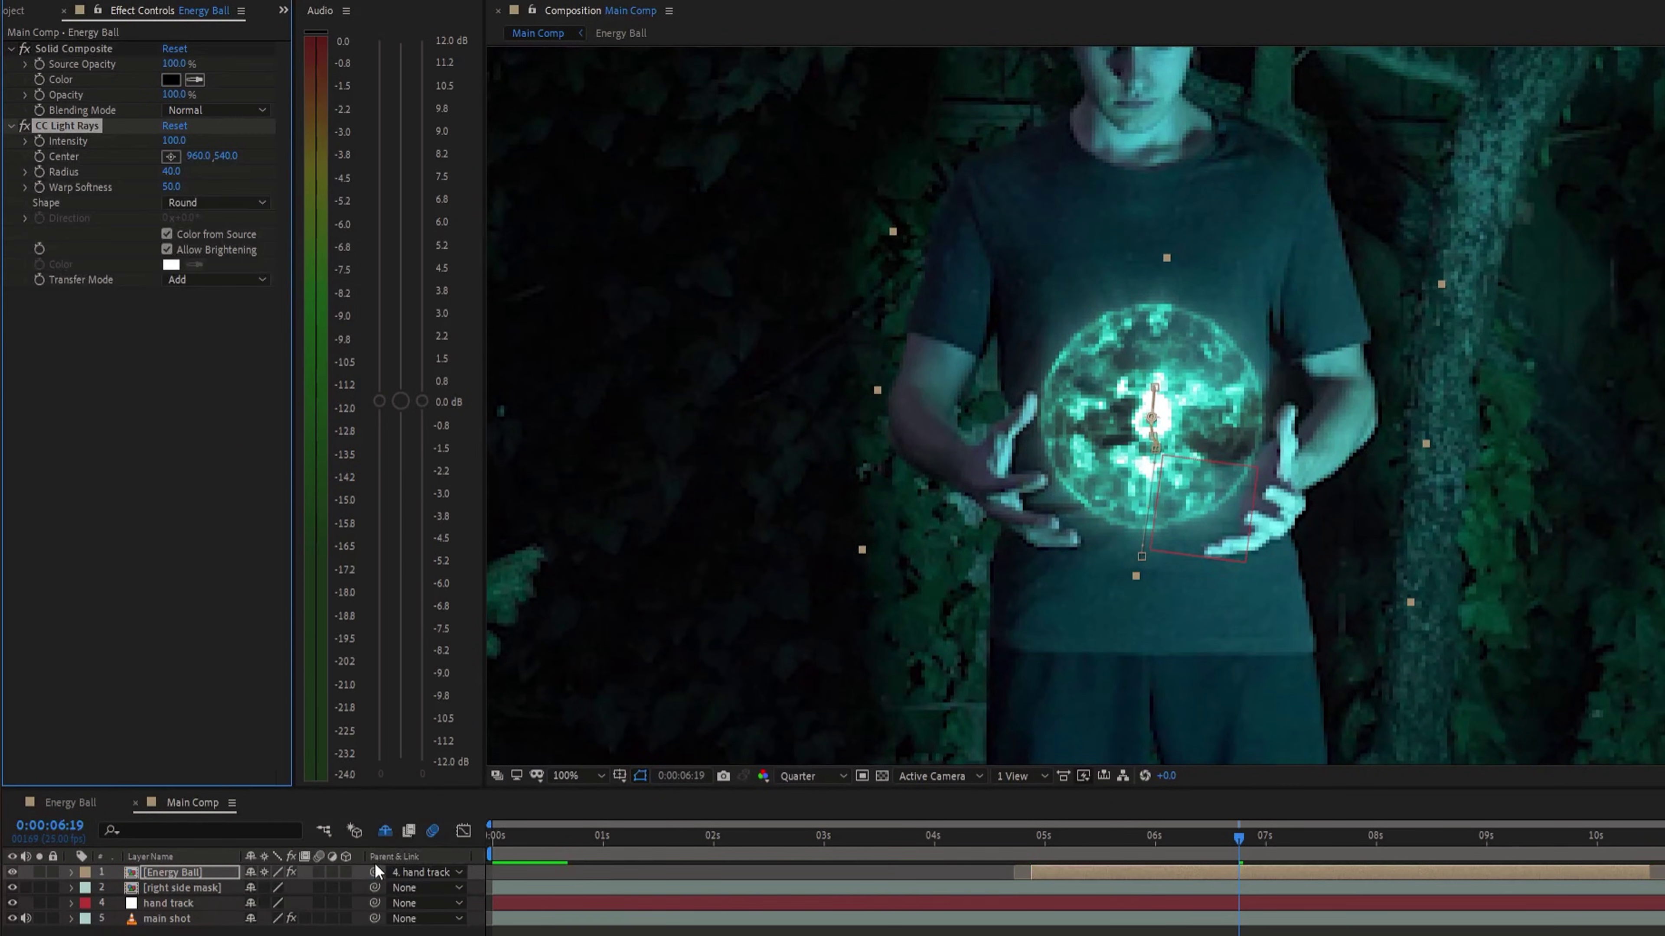
click(1138, 529)
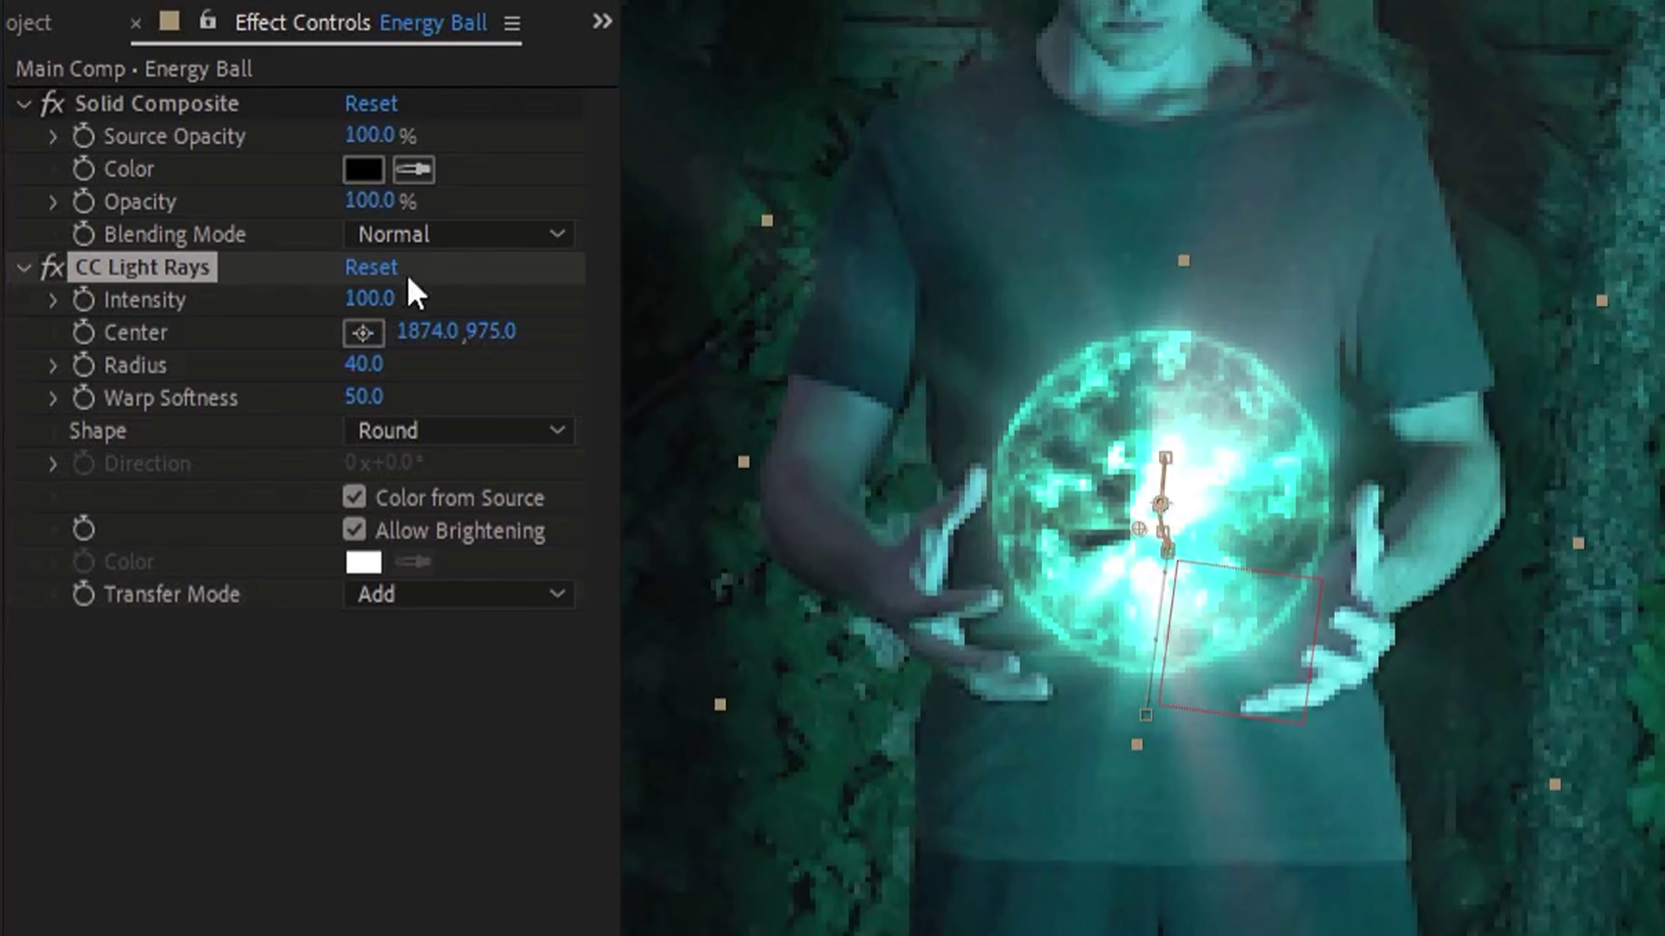
drag(379, 297, 227, 270)
Step: Link the light rays Center to hand track's Position with an expression
key(comma)
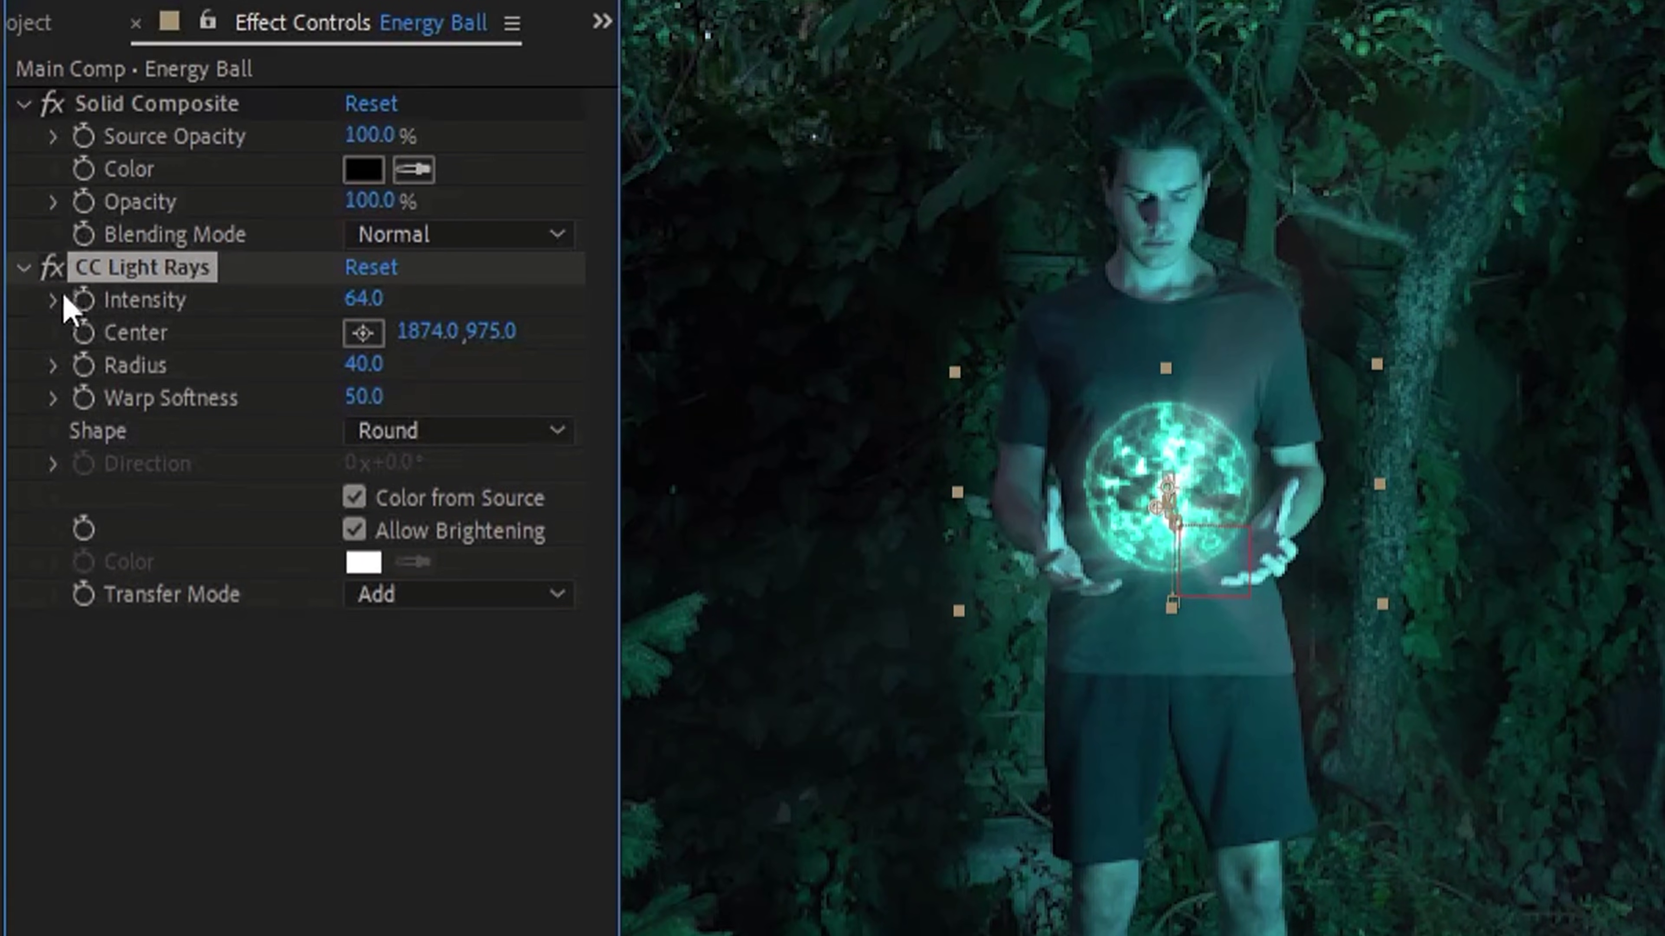
click(83, 332)
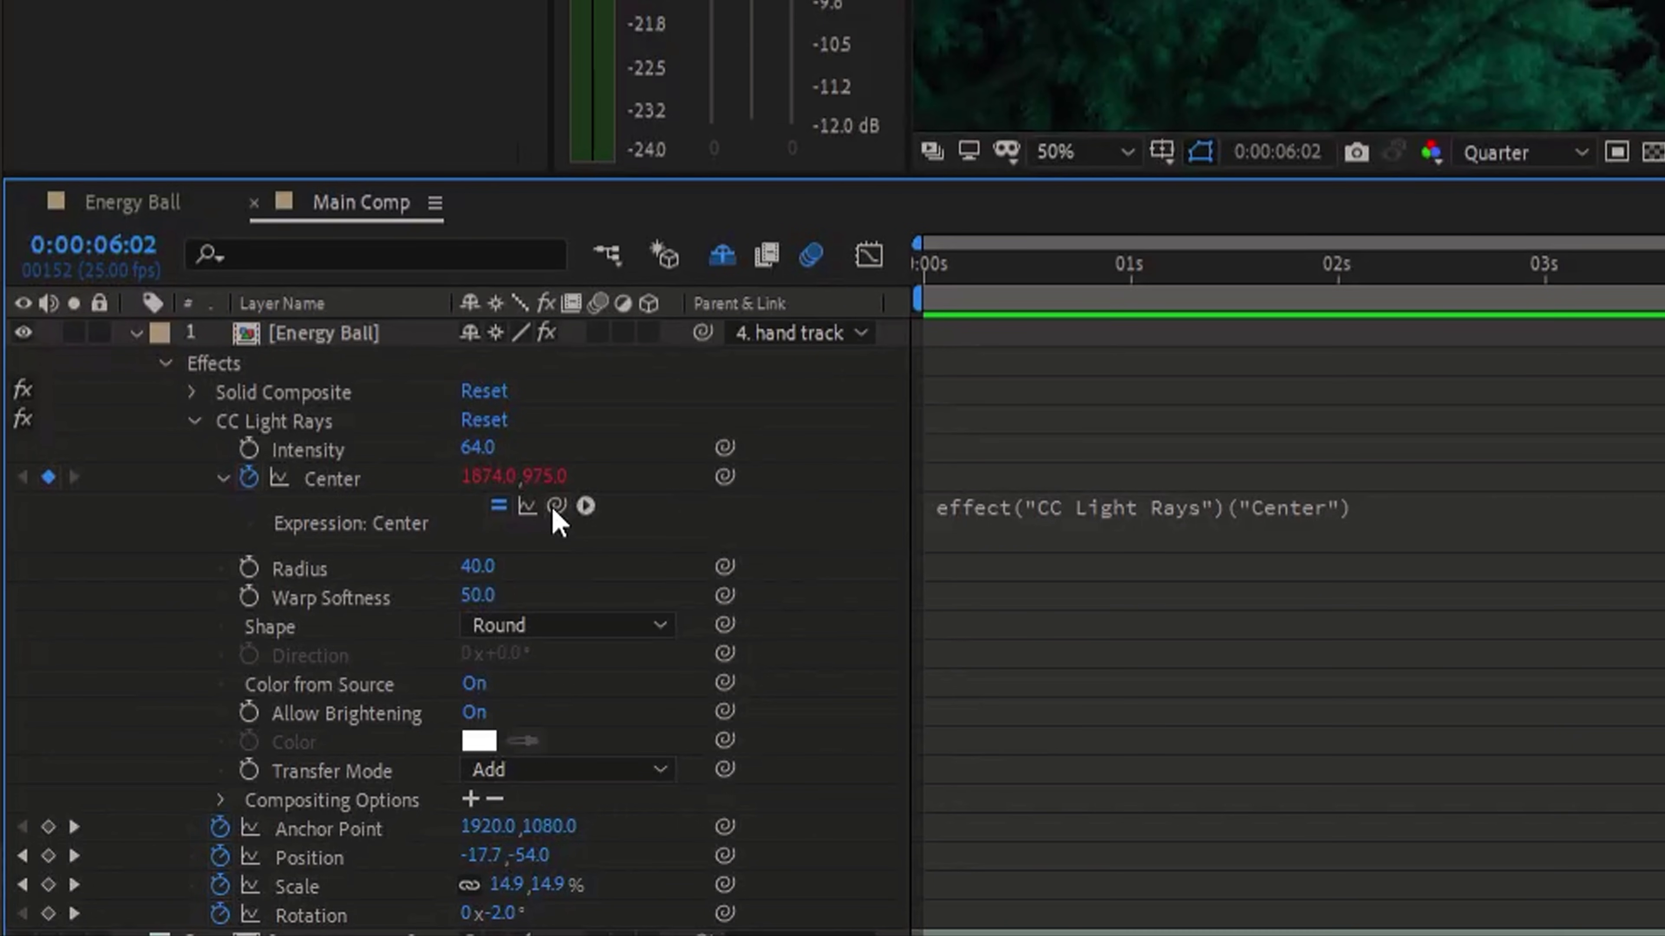
drag(330, 872, 315, 928)
drag(876, 668, 790, 665)
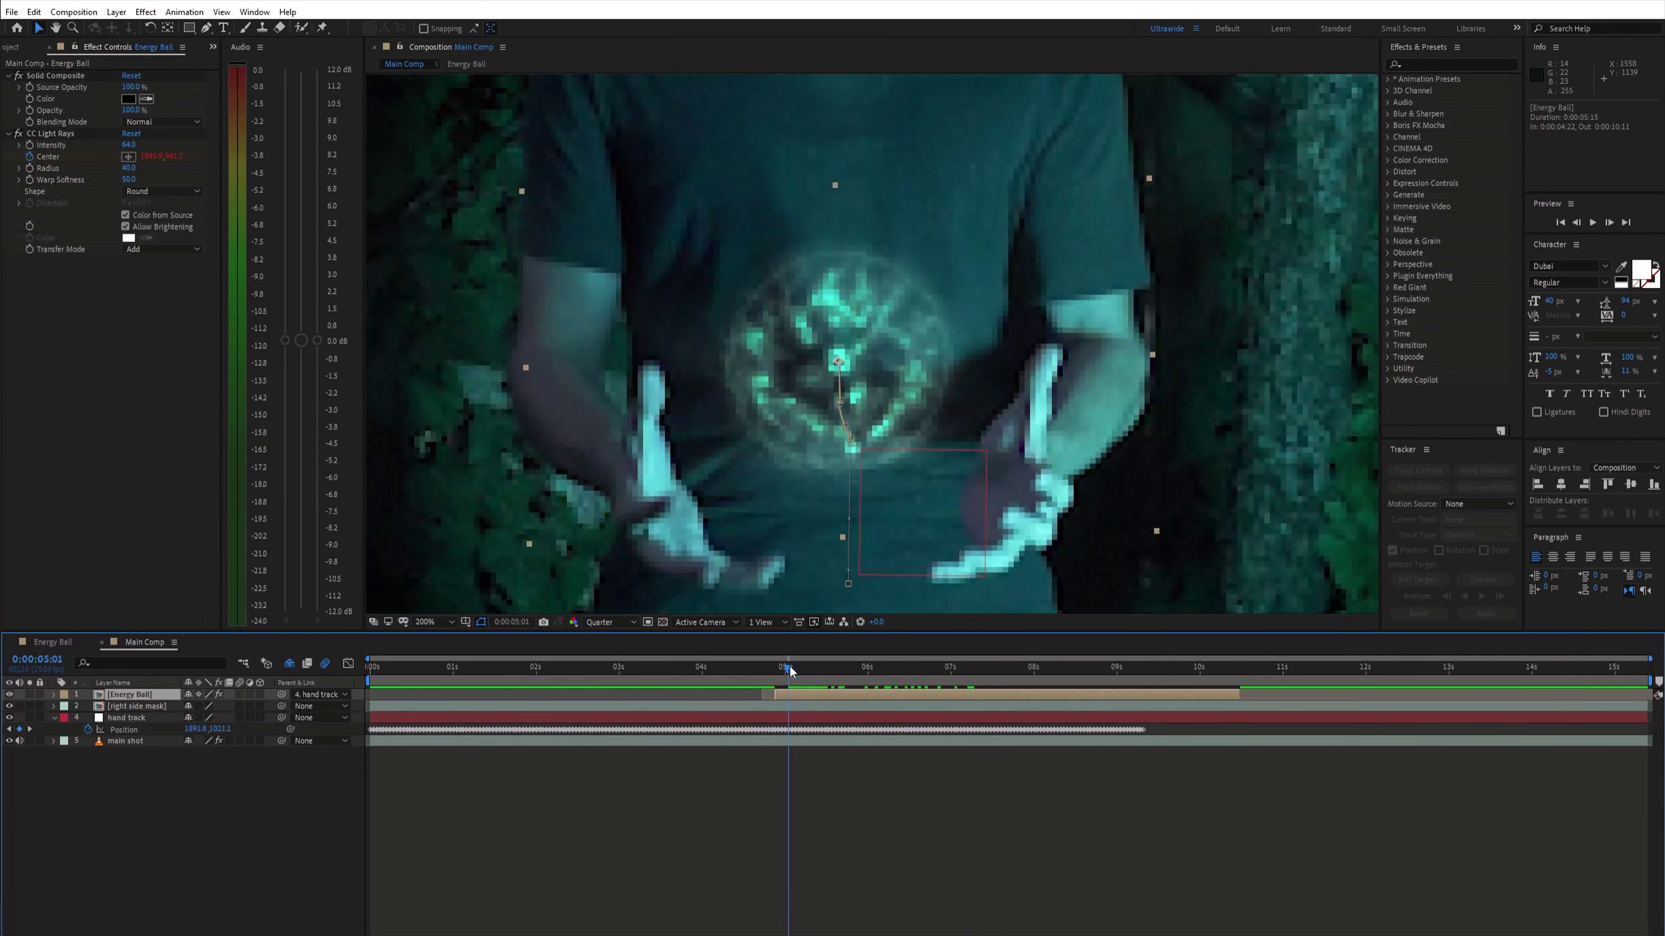
Step: Apply Shine to the Energy Ball with the Electric colorize preset and preview the blue glow
key(space)
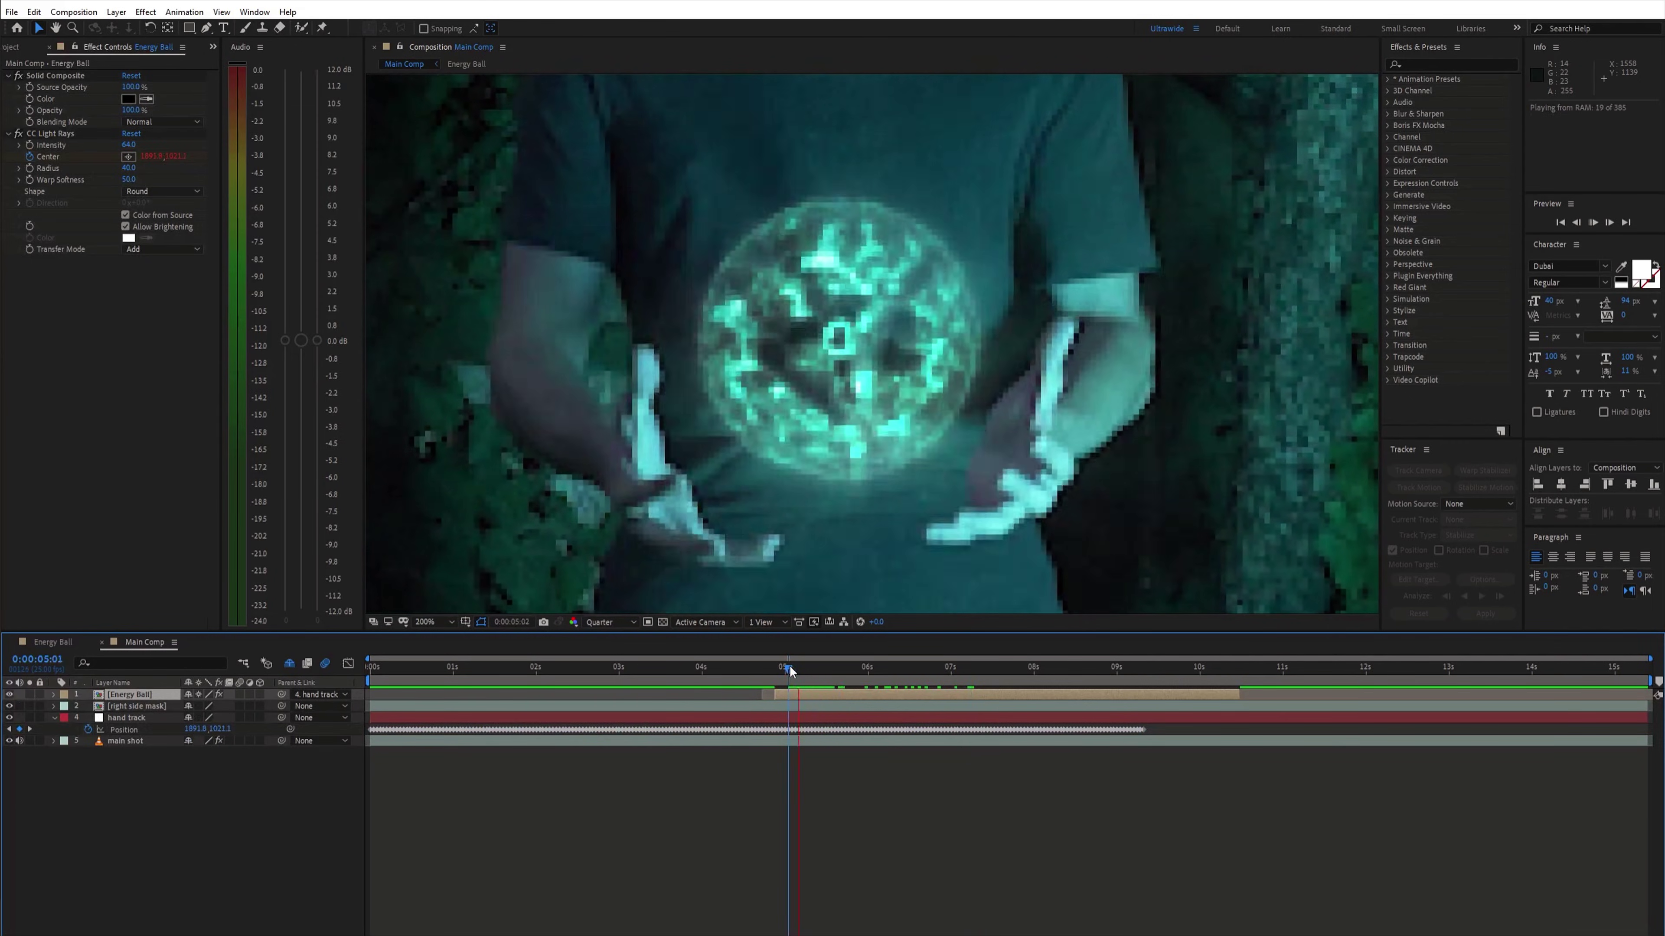
text(shine)
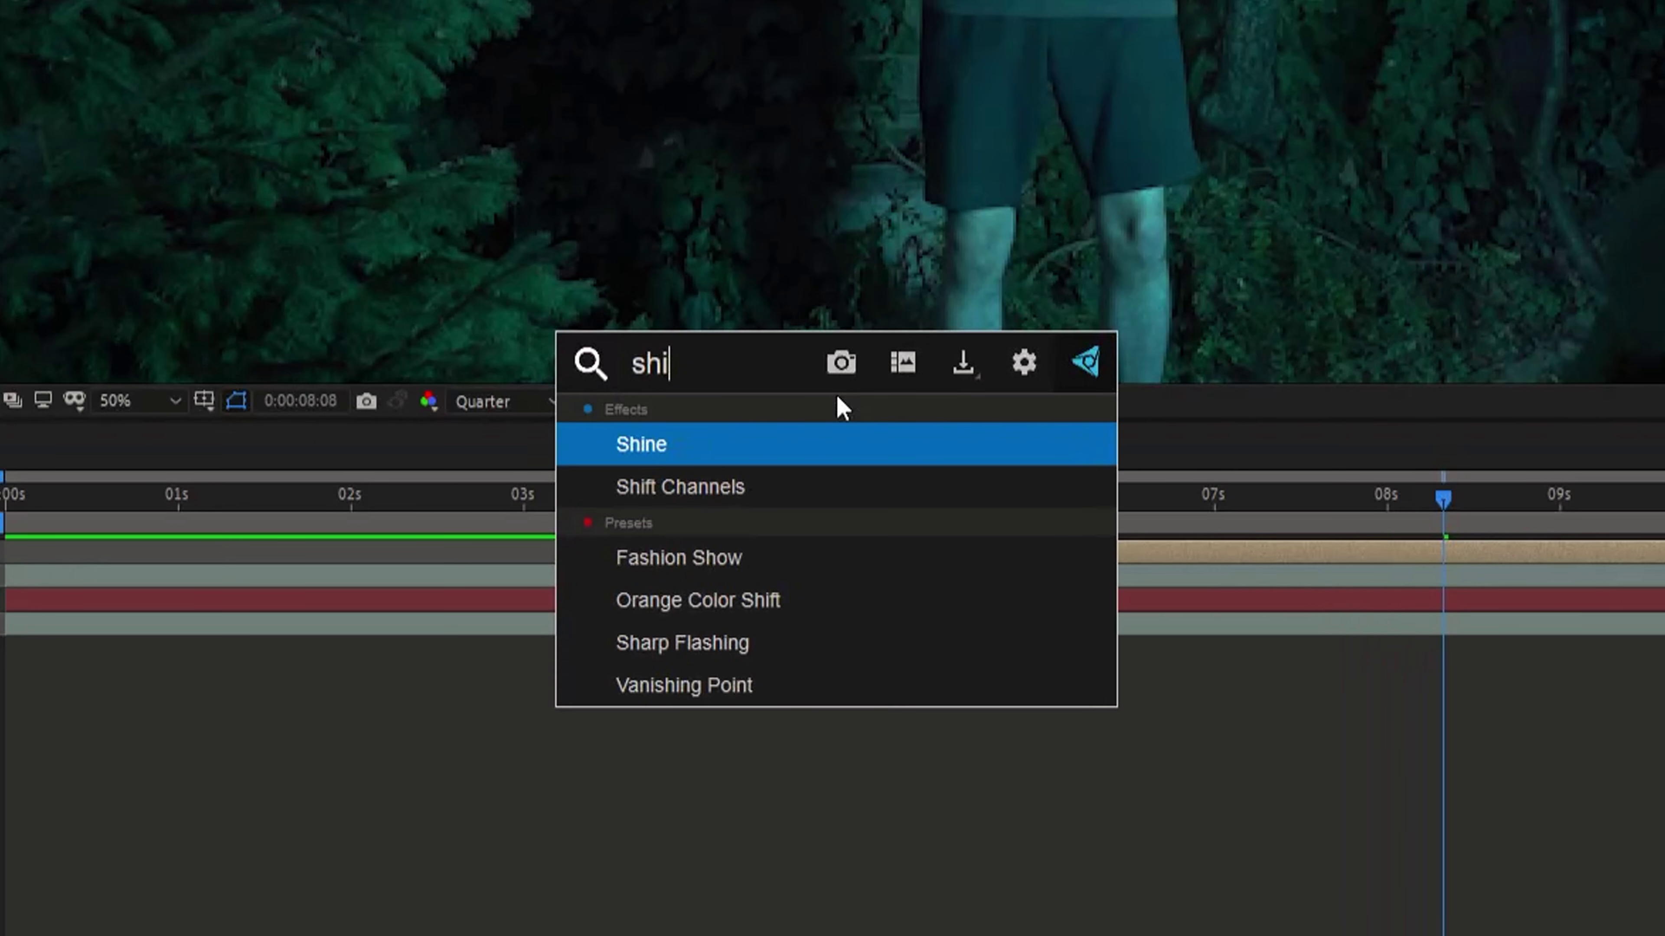
key(Return)
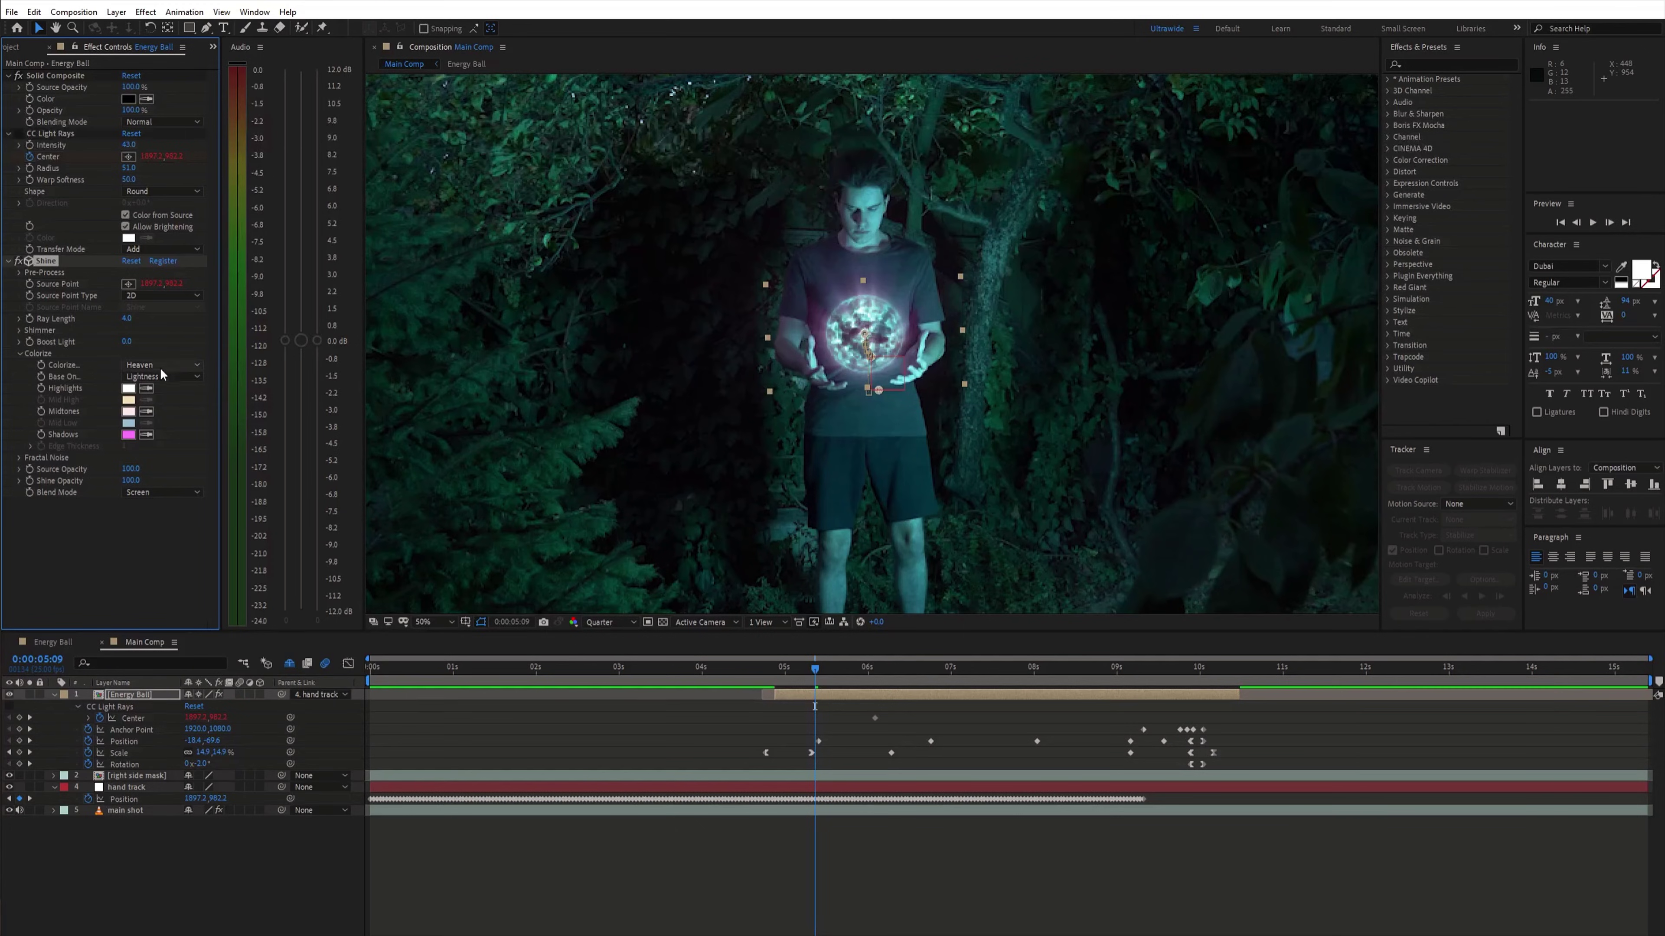
click(161, 366)
click(188, 514)
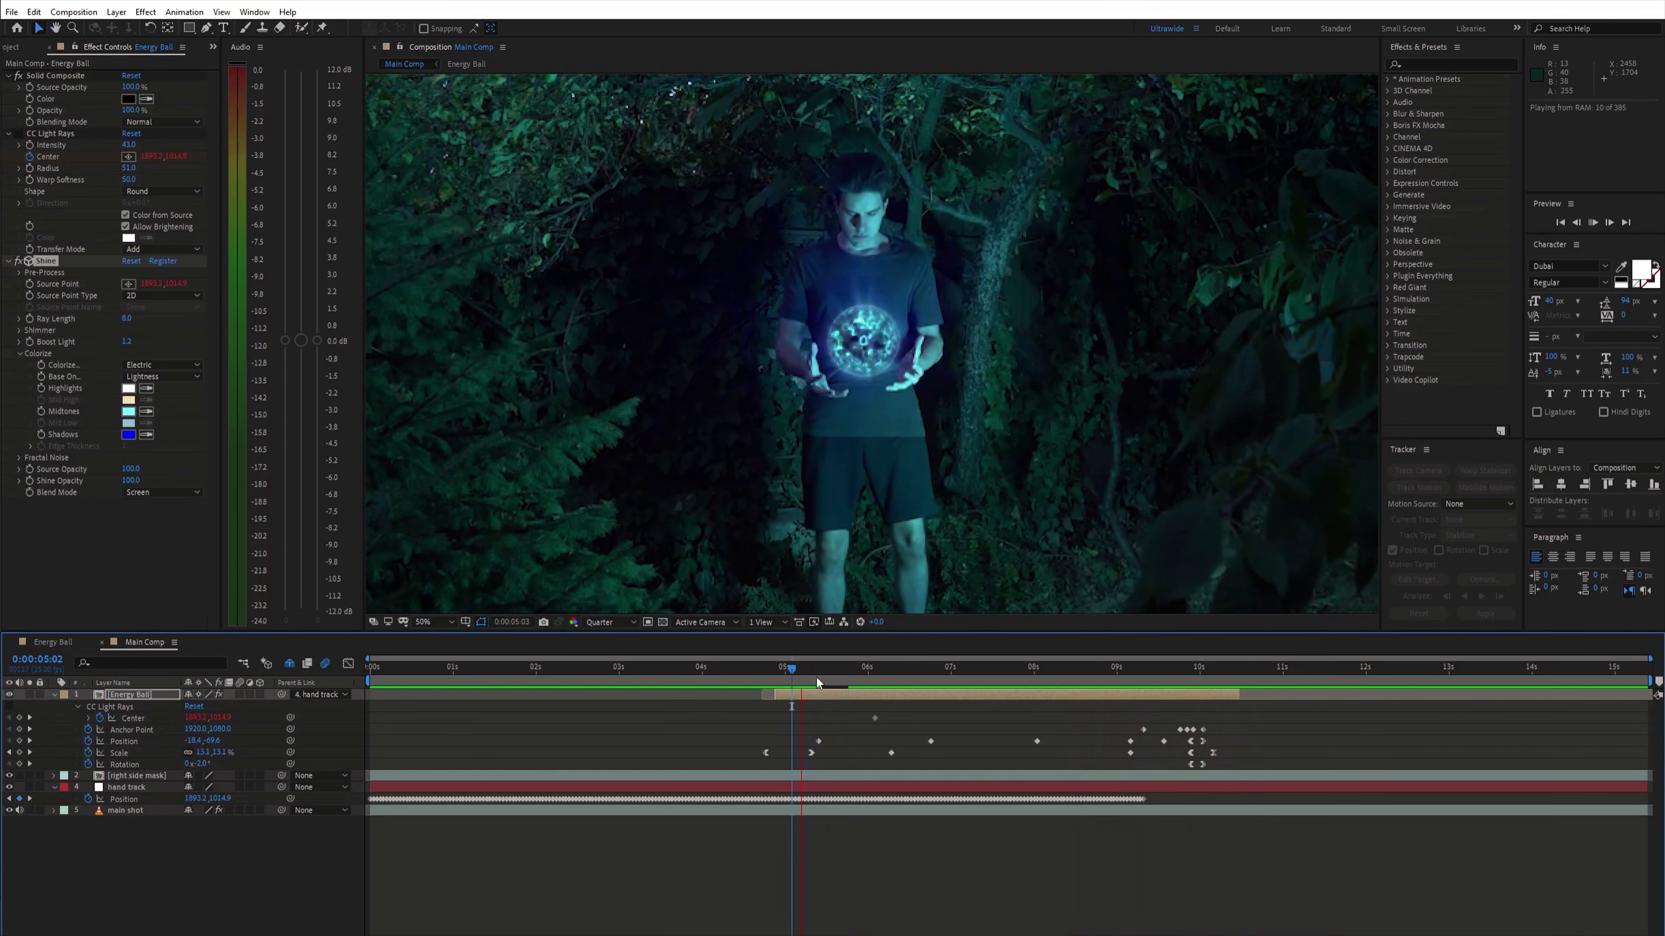
key(space)
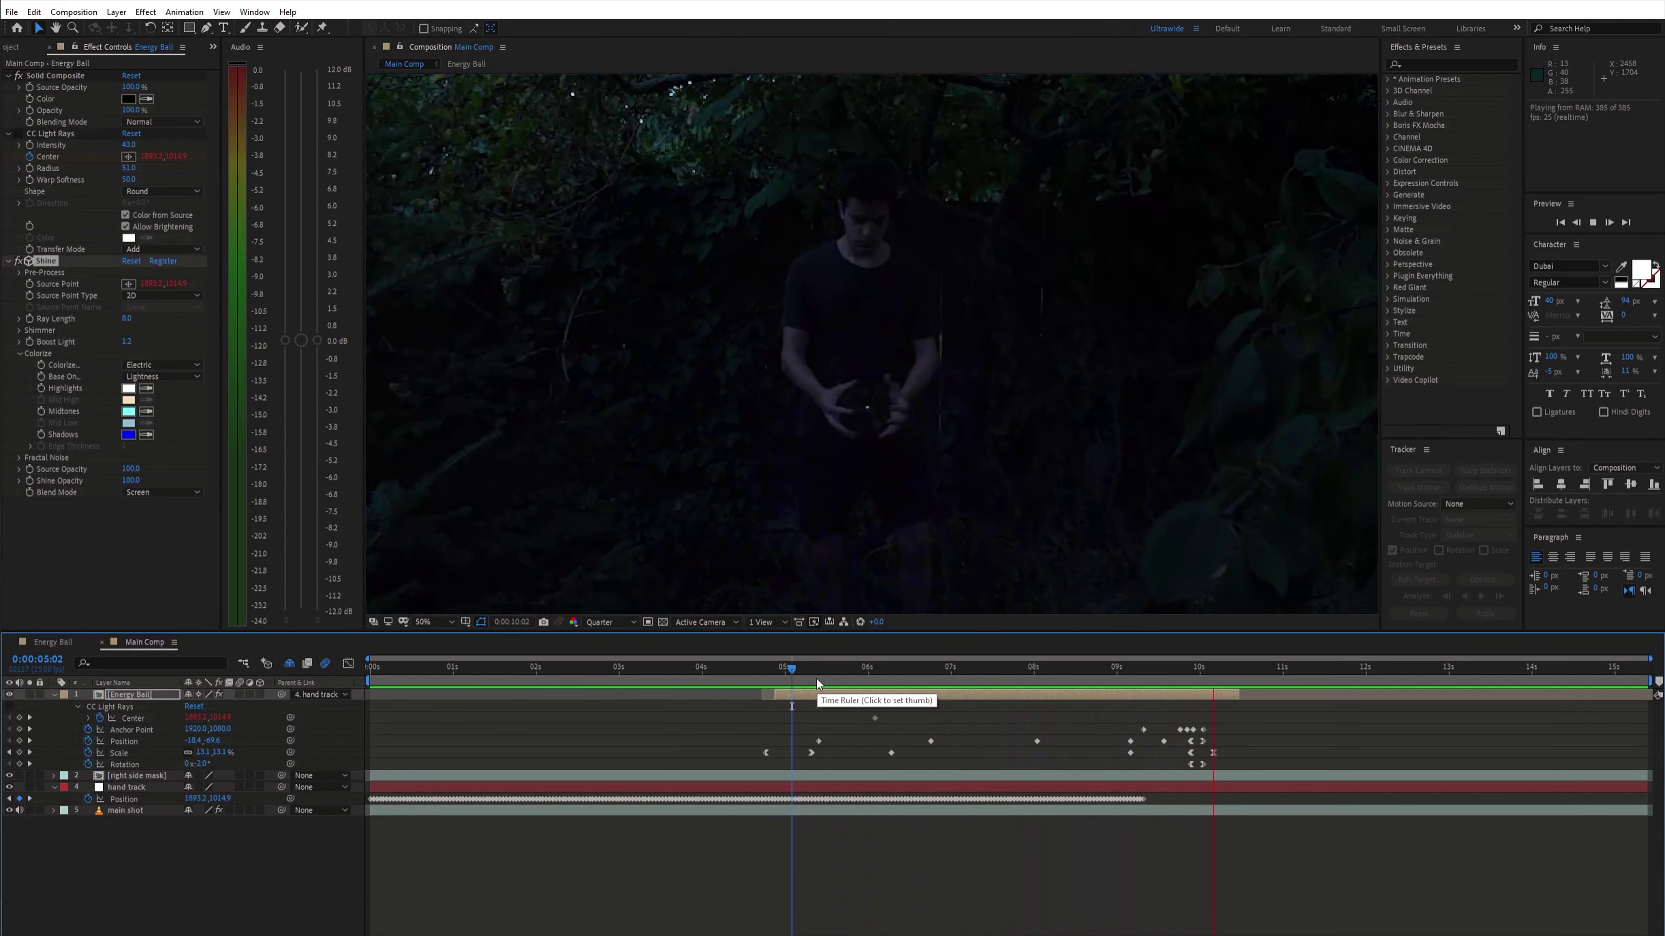
drag(831, 689, 859, 664)
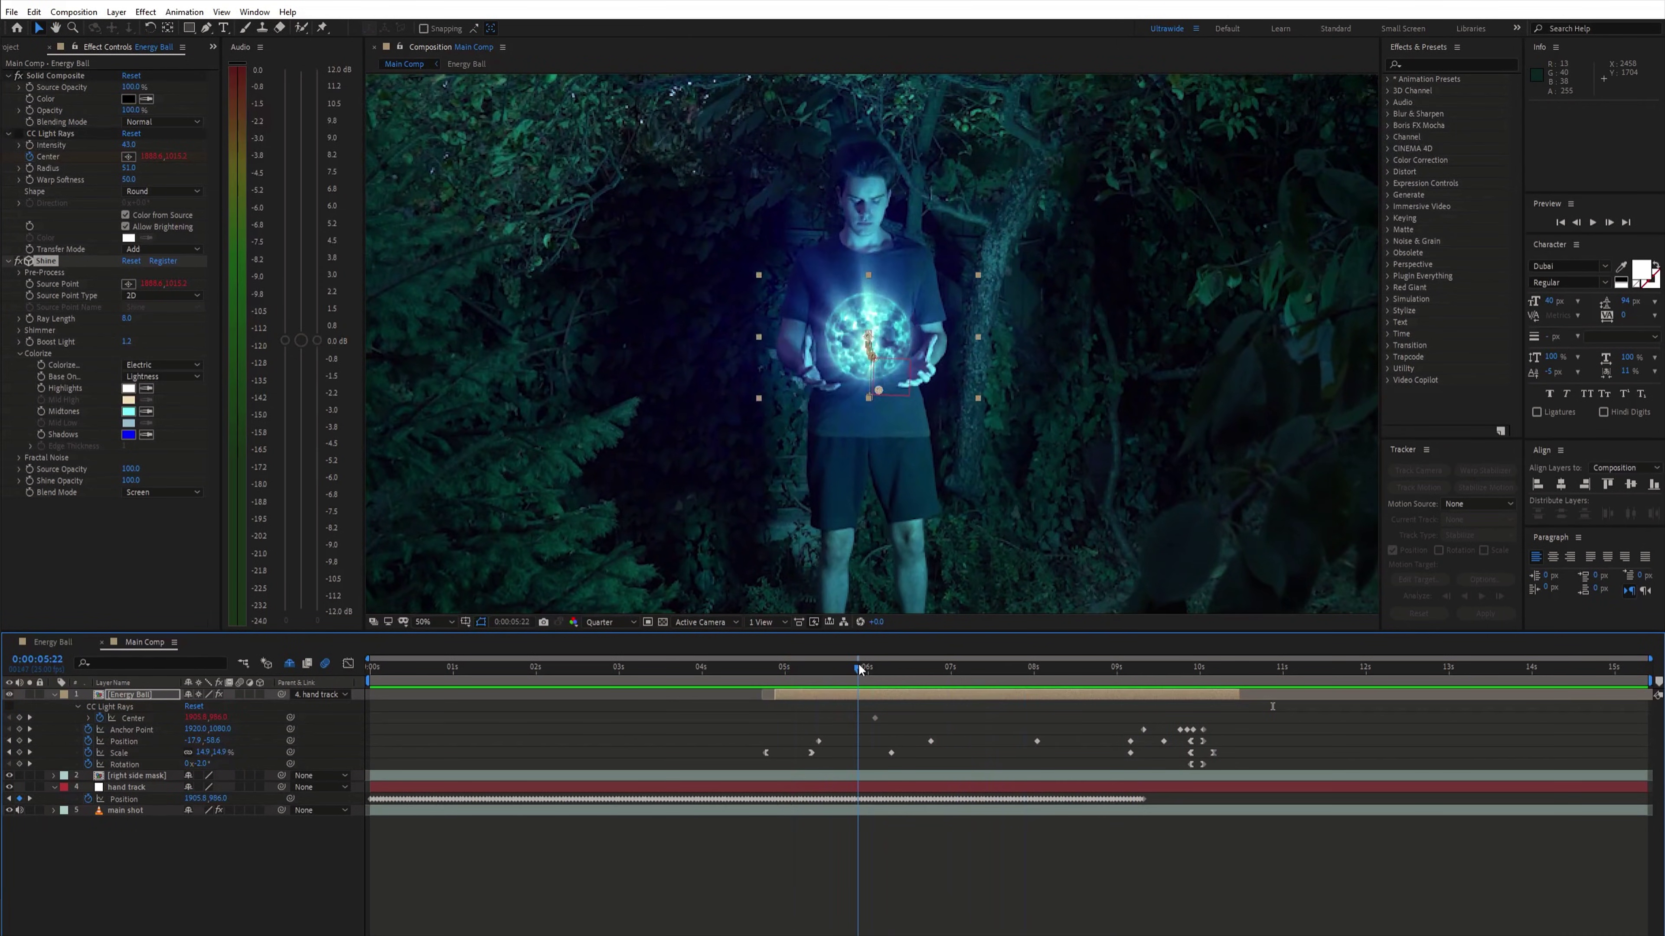
Step: Create a new solid with Dynamic Turbulent Noise at brightness -16
right_click(667, 792)
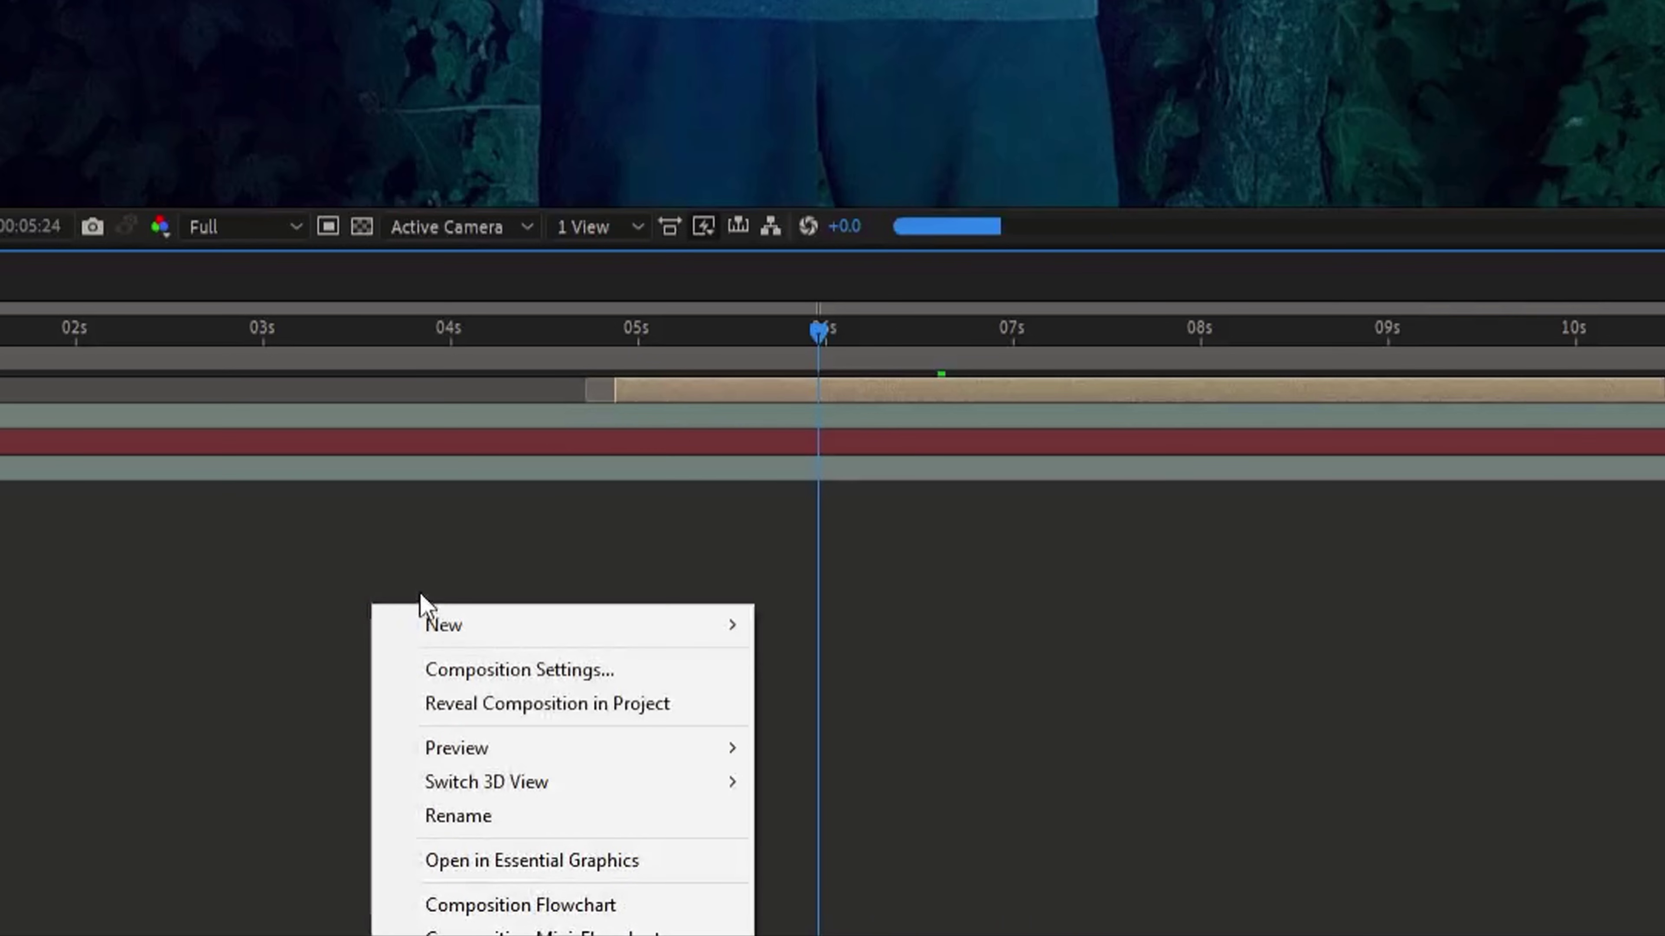
mouse_move(700, 800)
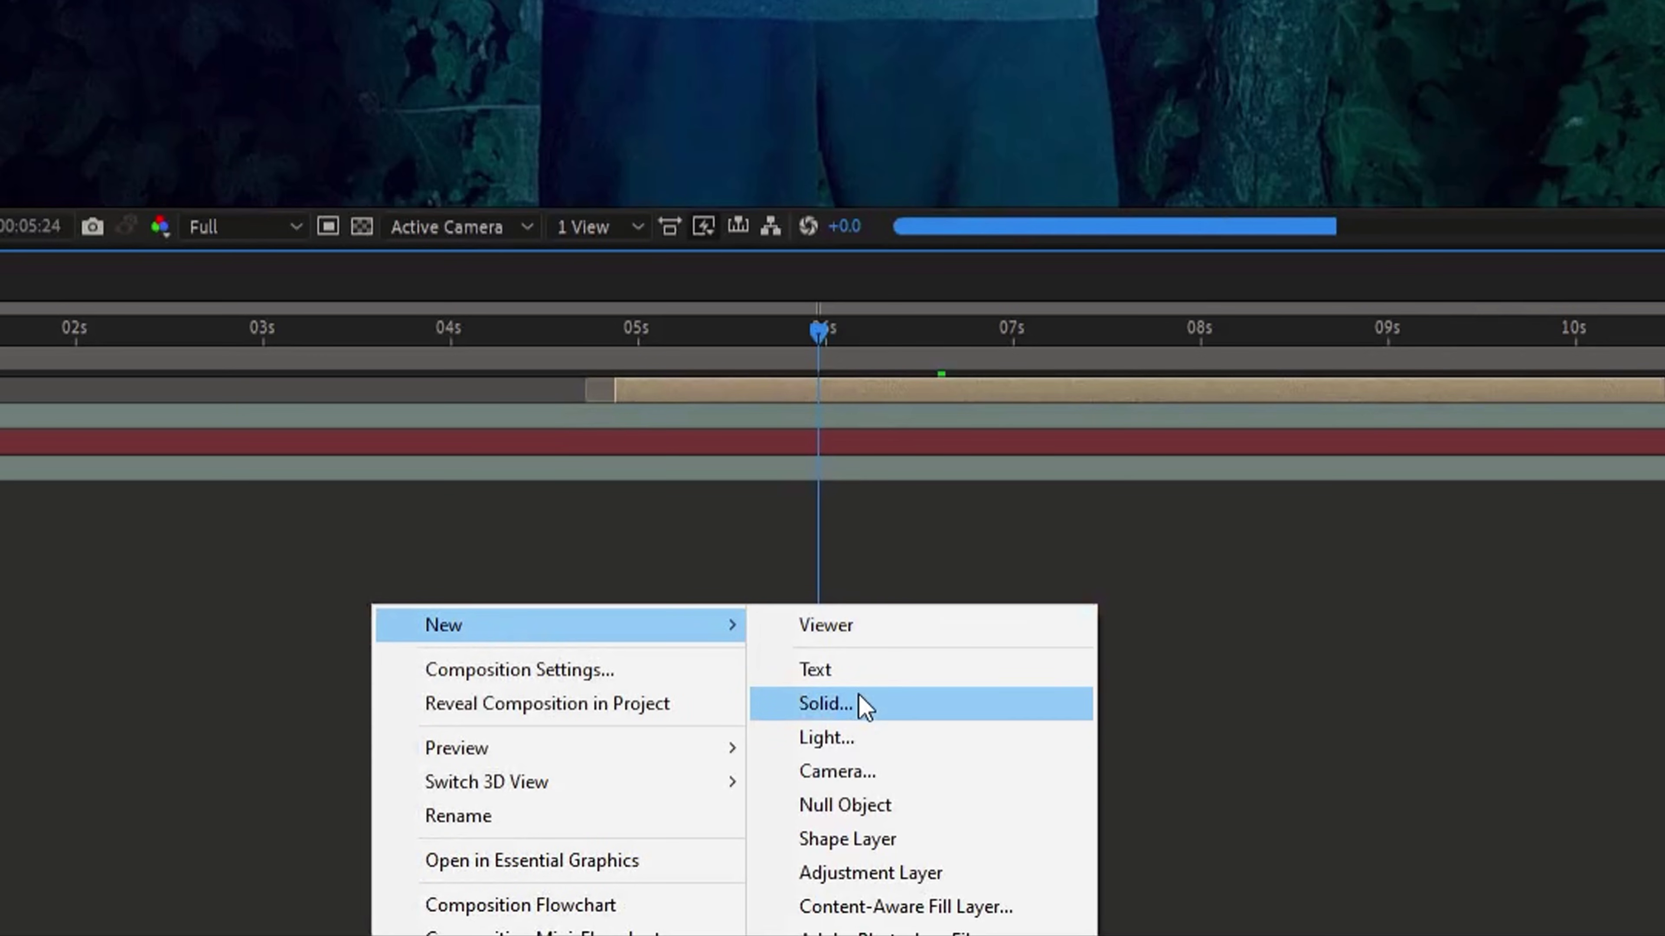
click(826, 704)
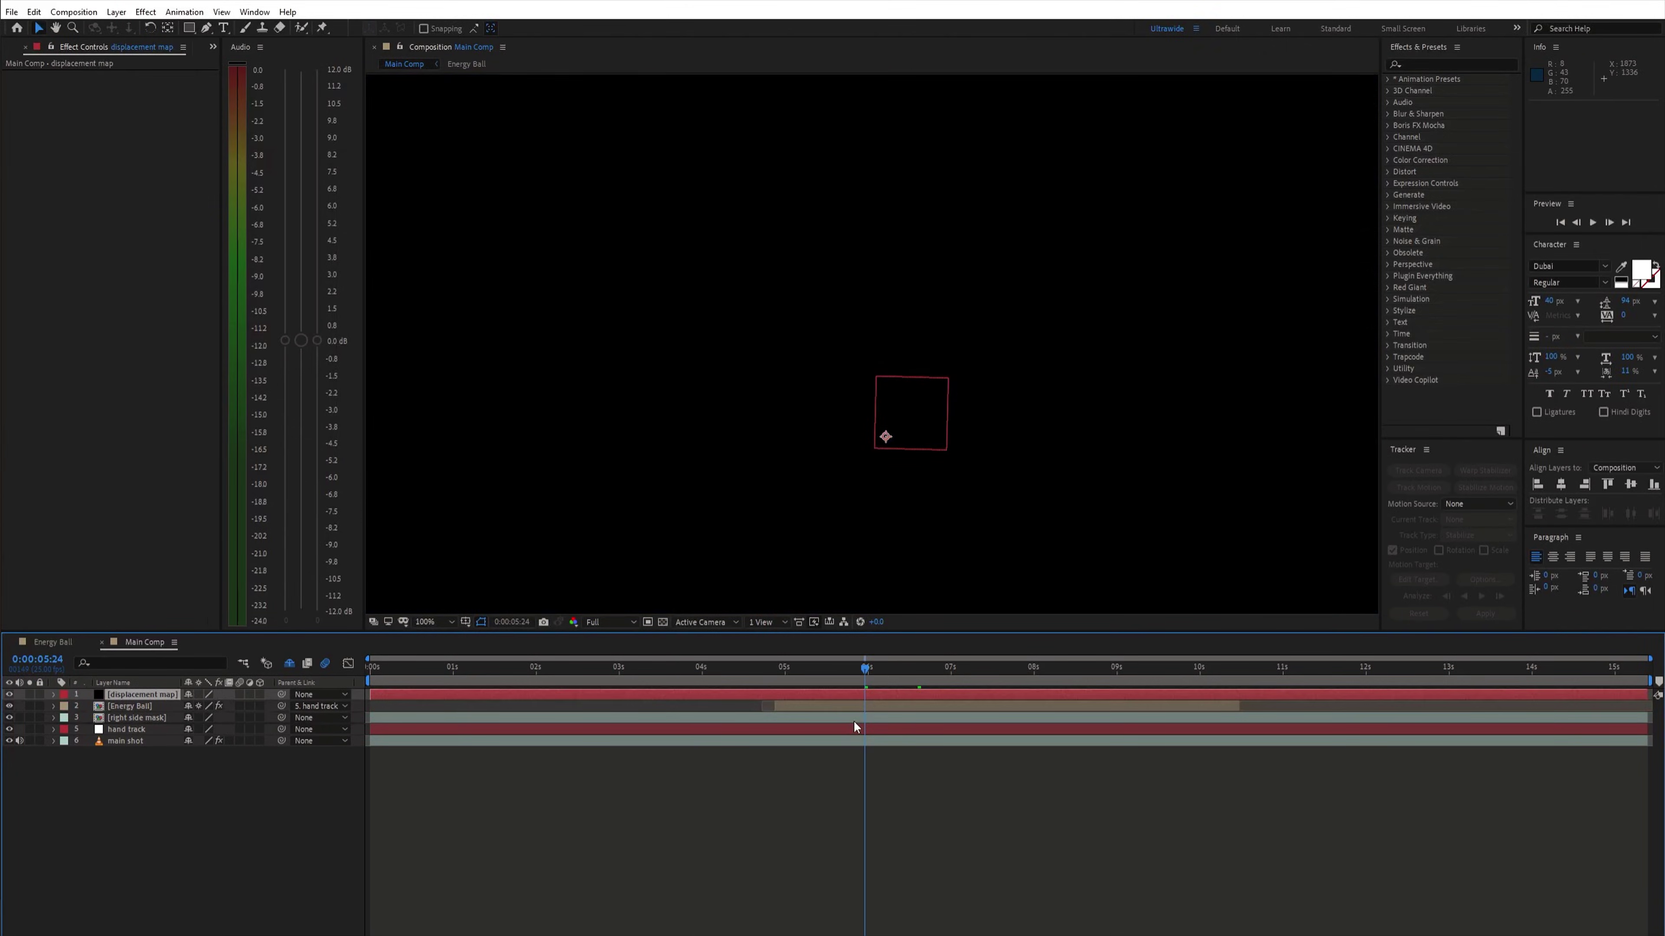
key(ctrl+space)
text(turbu)
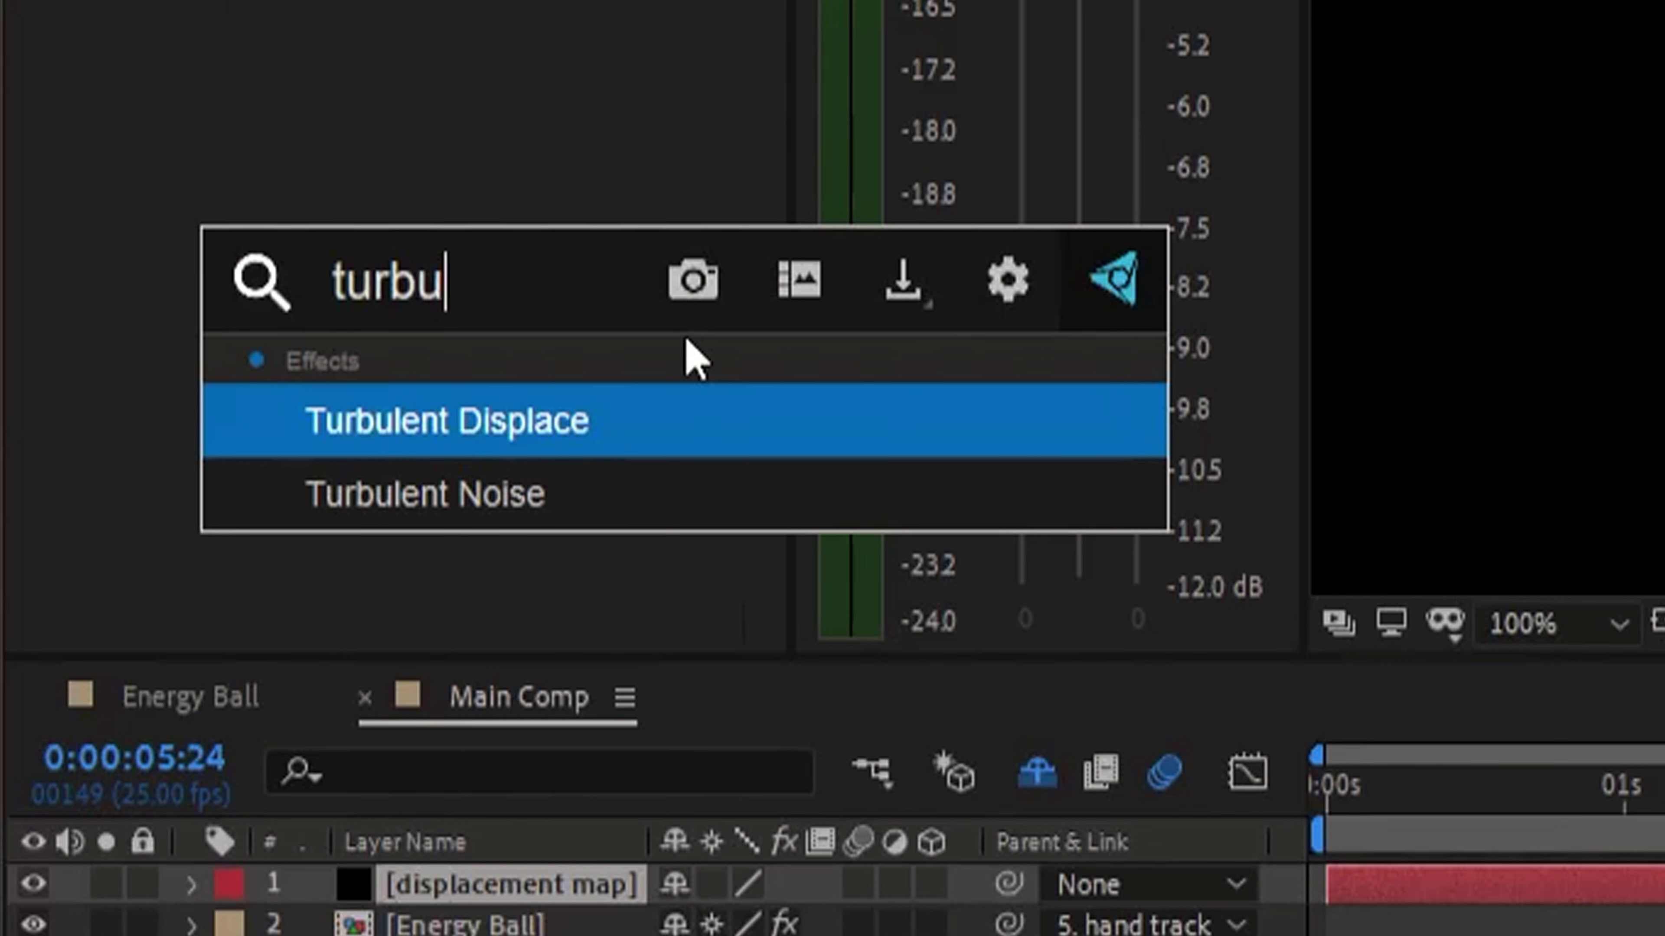
key(Down)
key(Return)
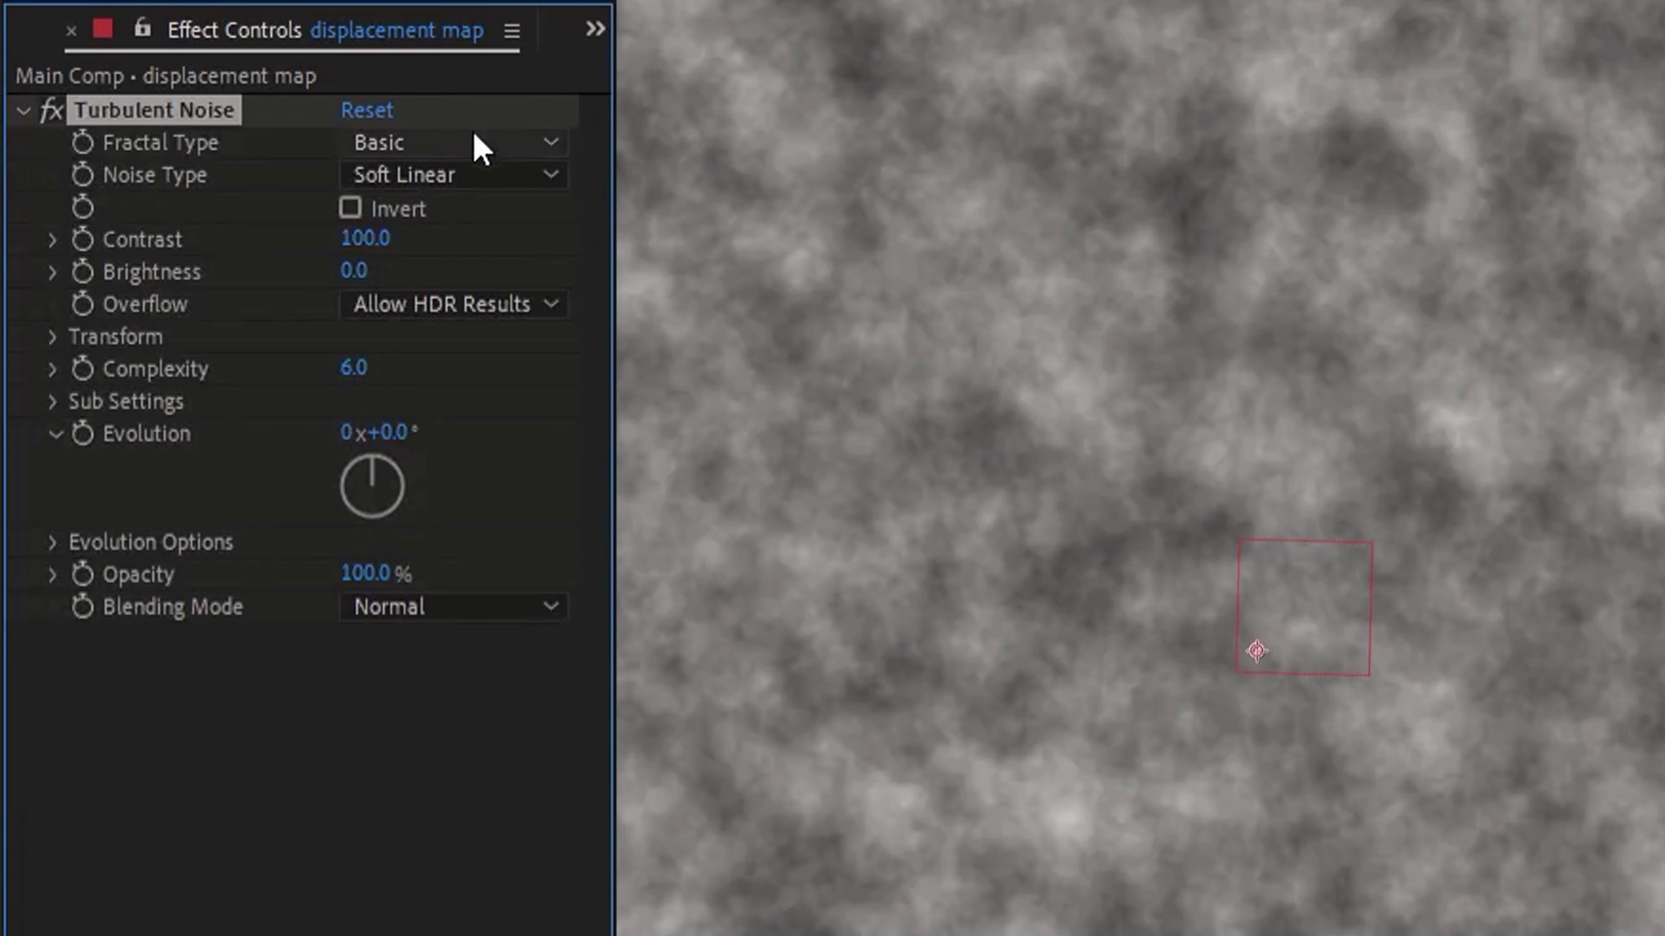
click(474, 135)
click(495, 380)
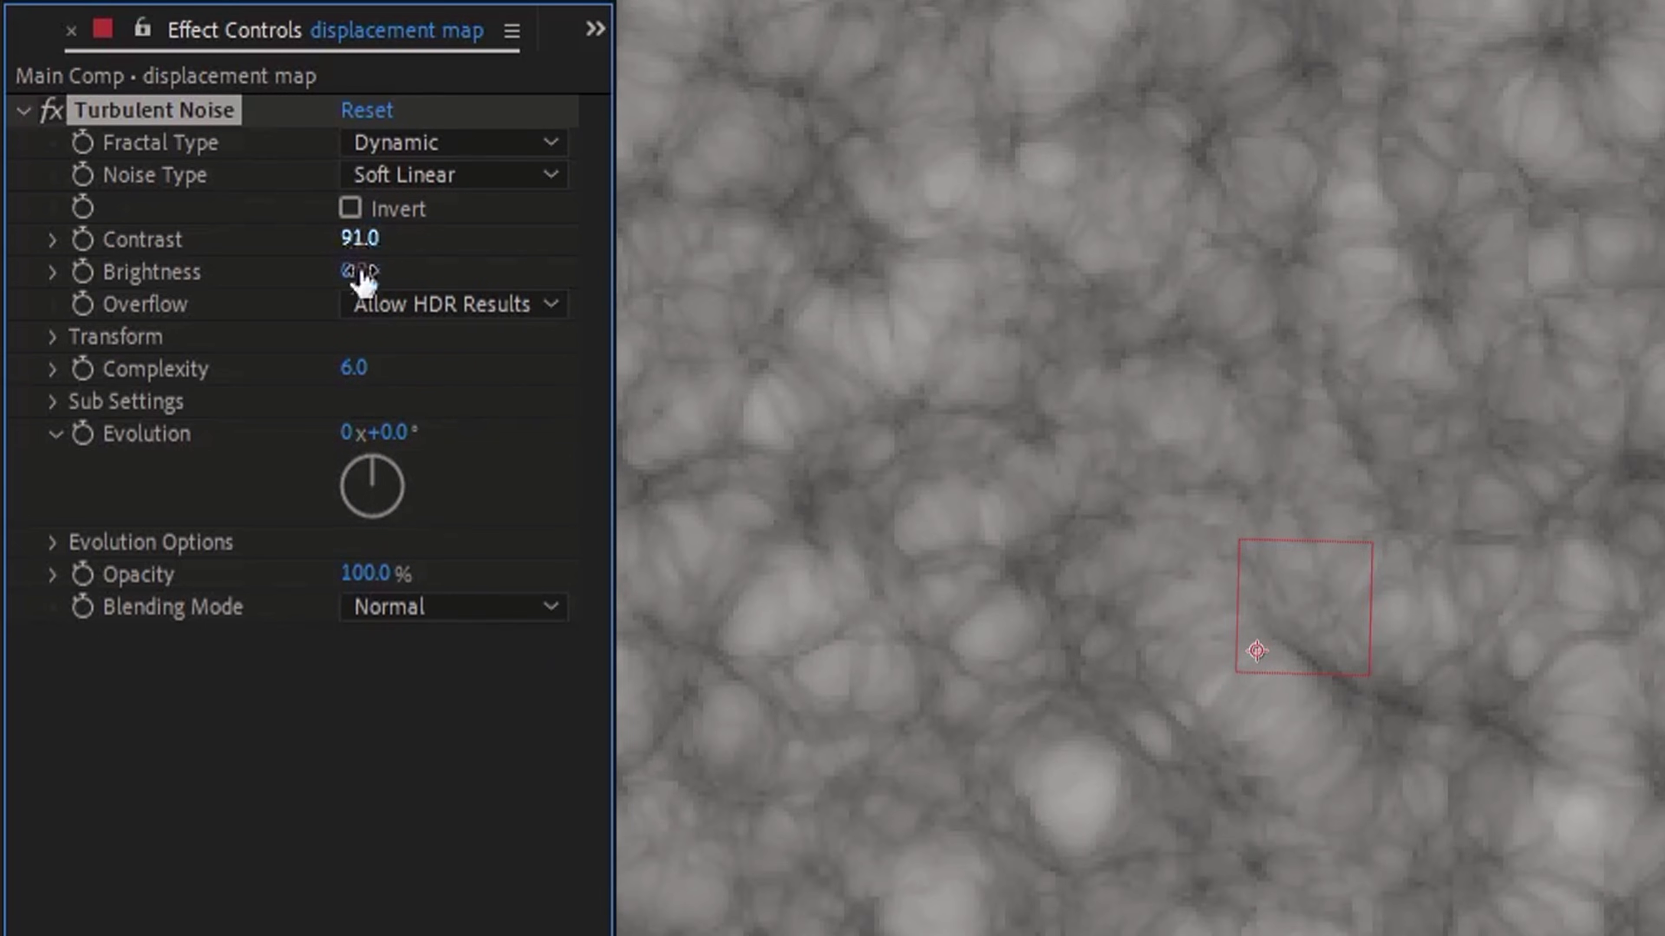
drag(371, 267, 322, 267)
Step: Drive the noise Evolution with the expression time*200
click(91, 456)
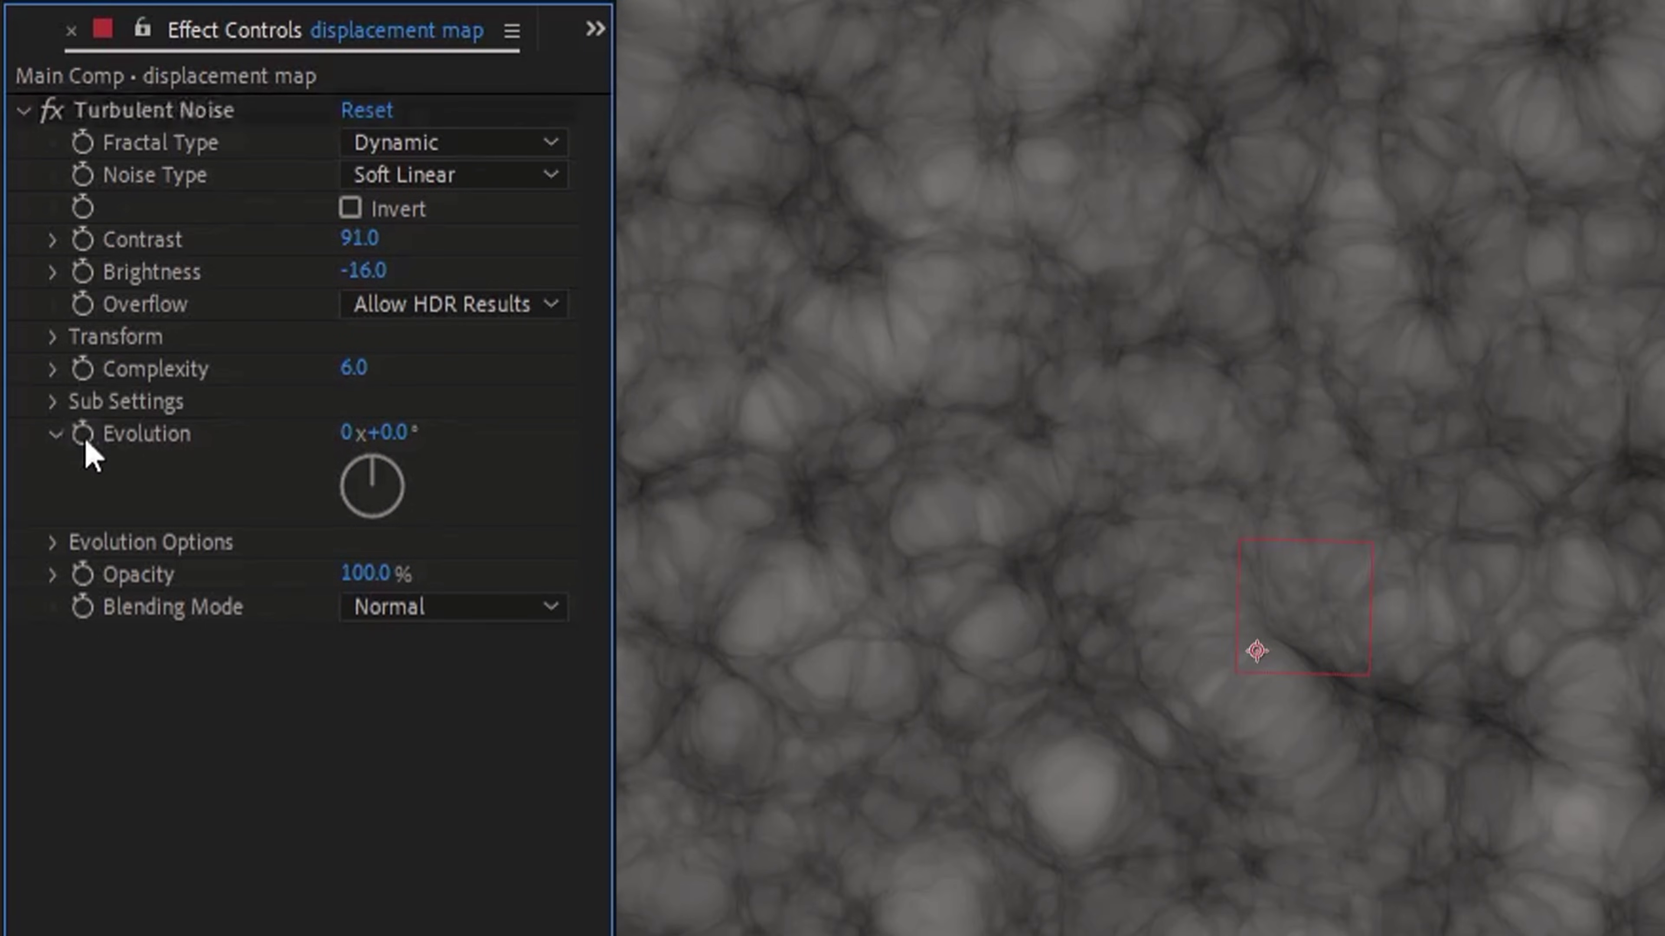
text(time*)
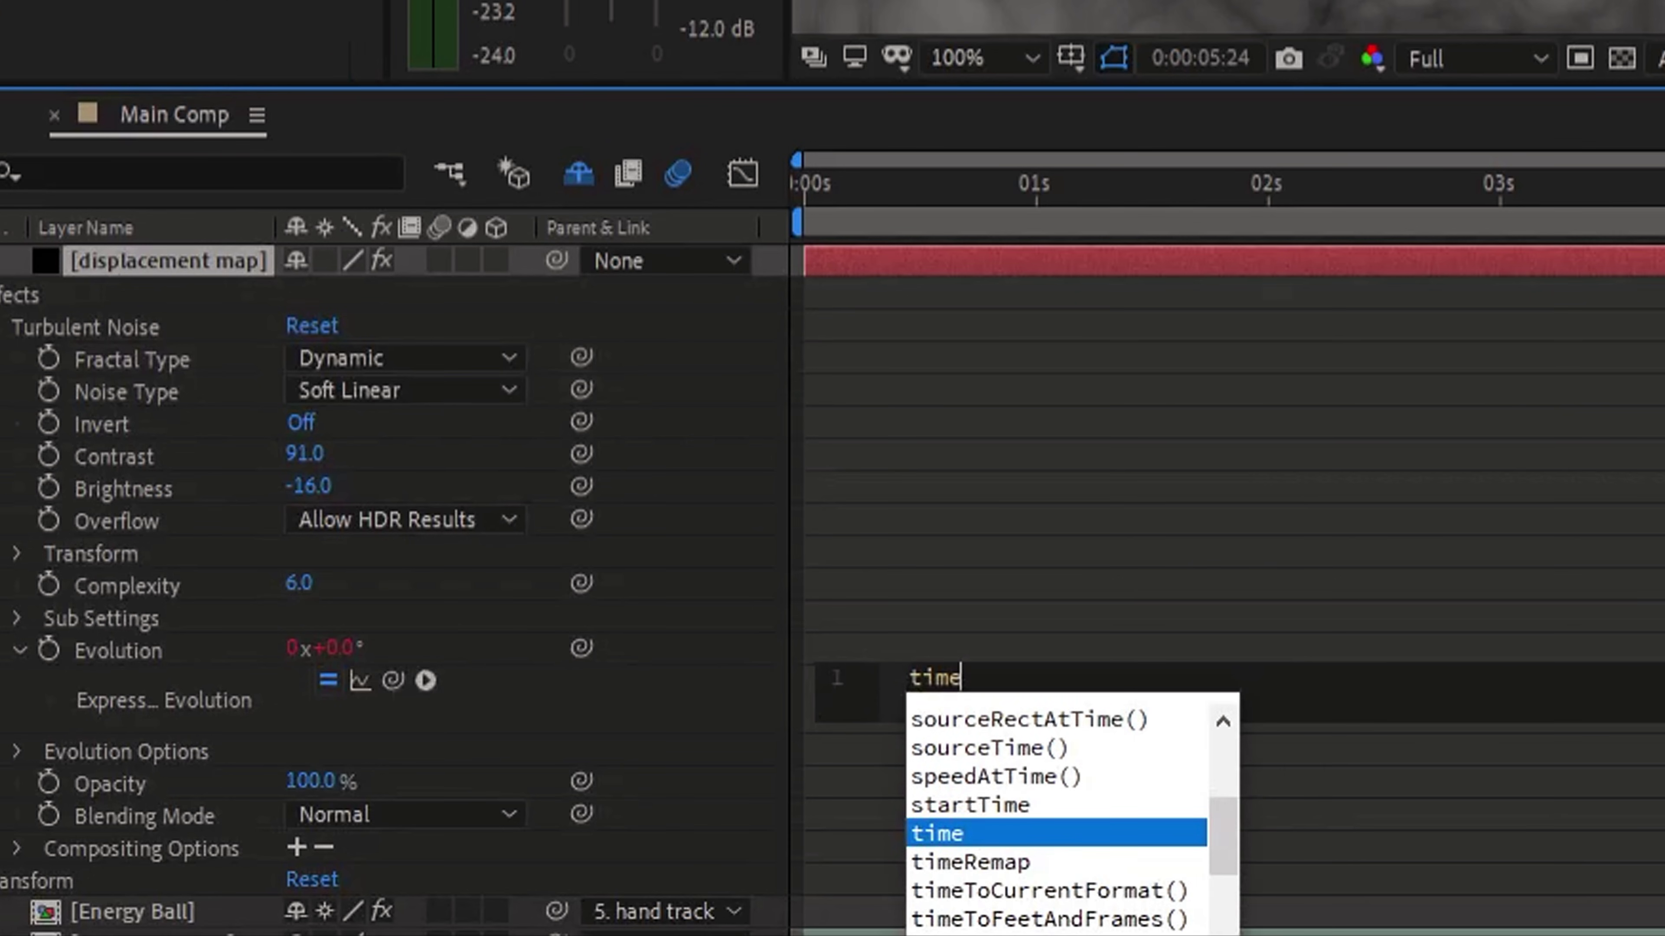
text(200)
key(KP_Enter)
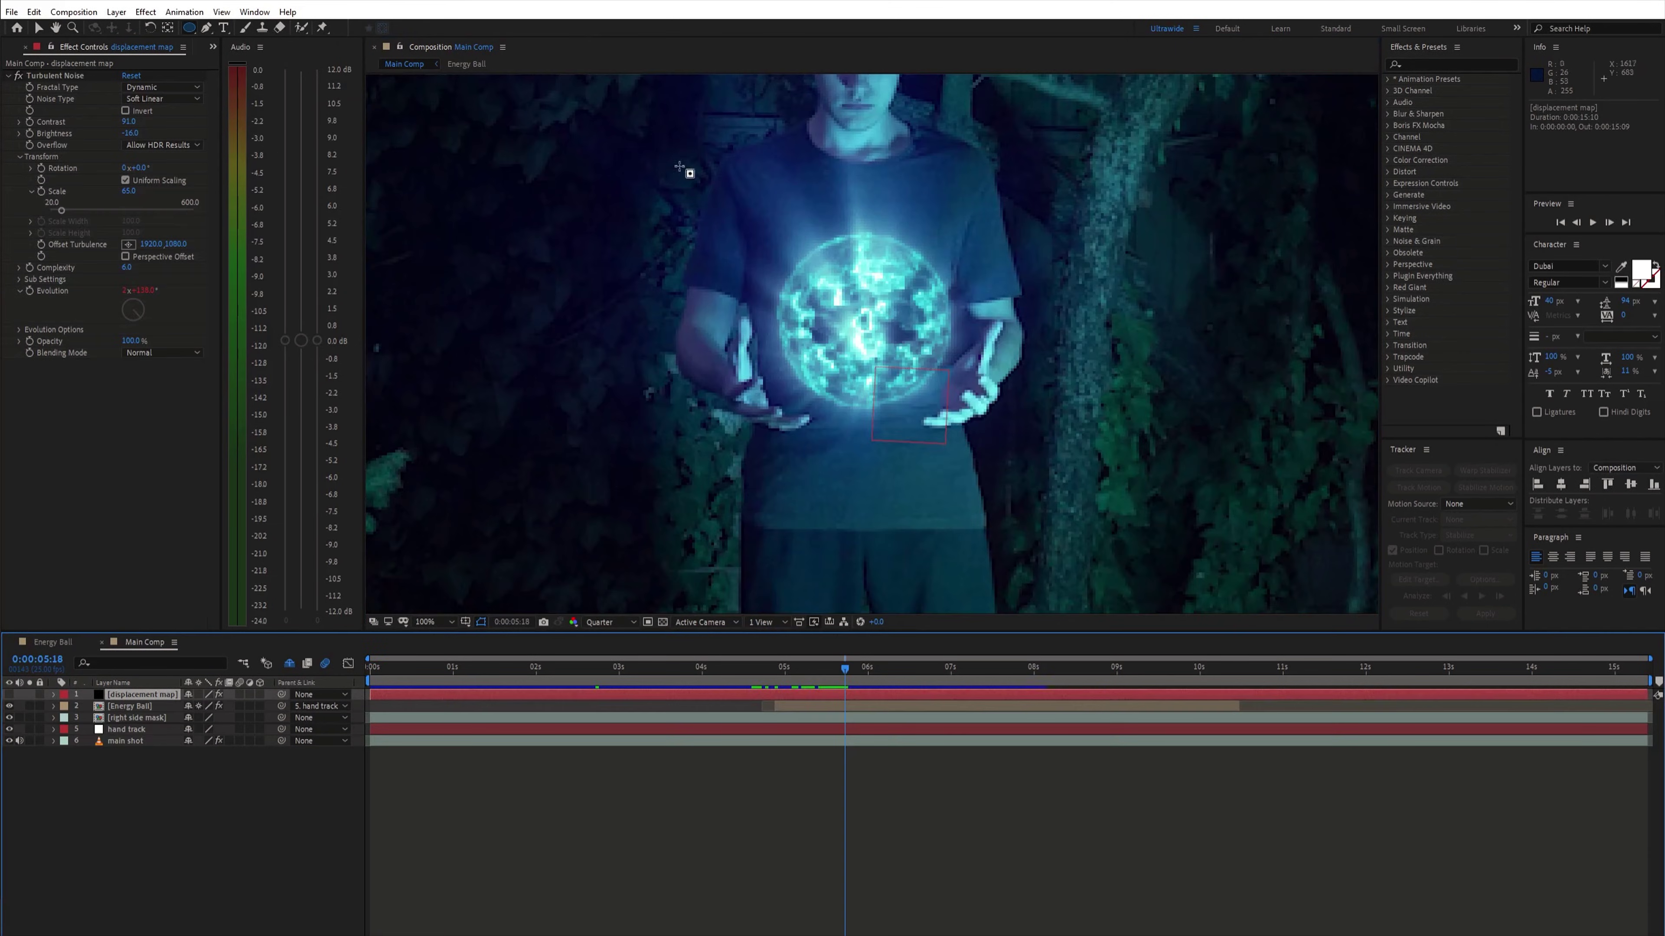
Step: Mask the solid to a feathered circle positioned over the ball
drag(1023, 463, 1052, 476)
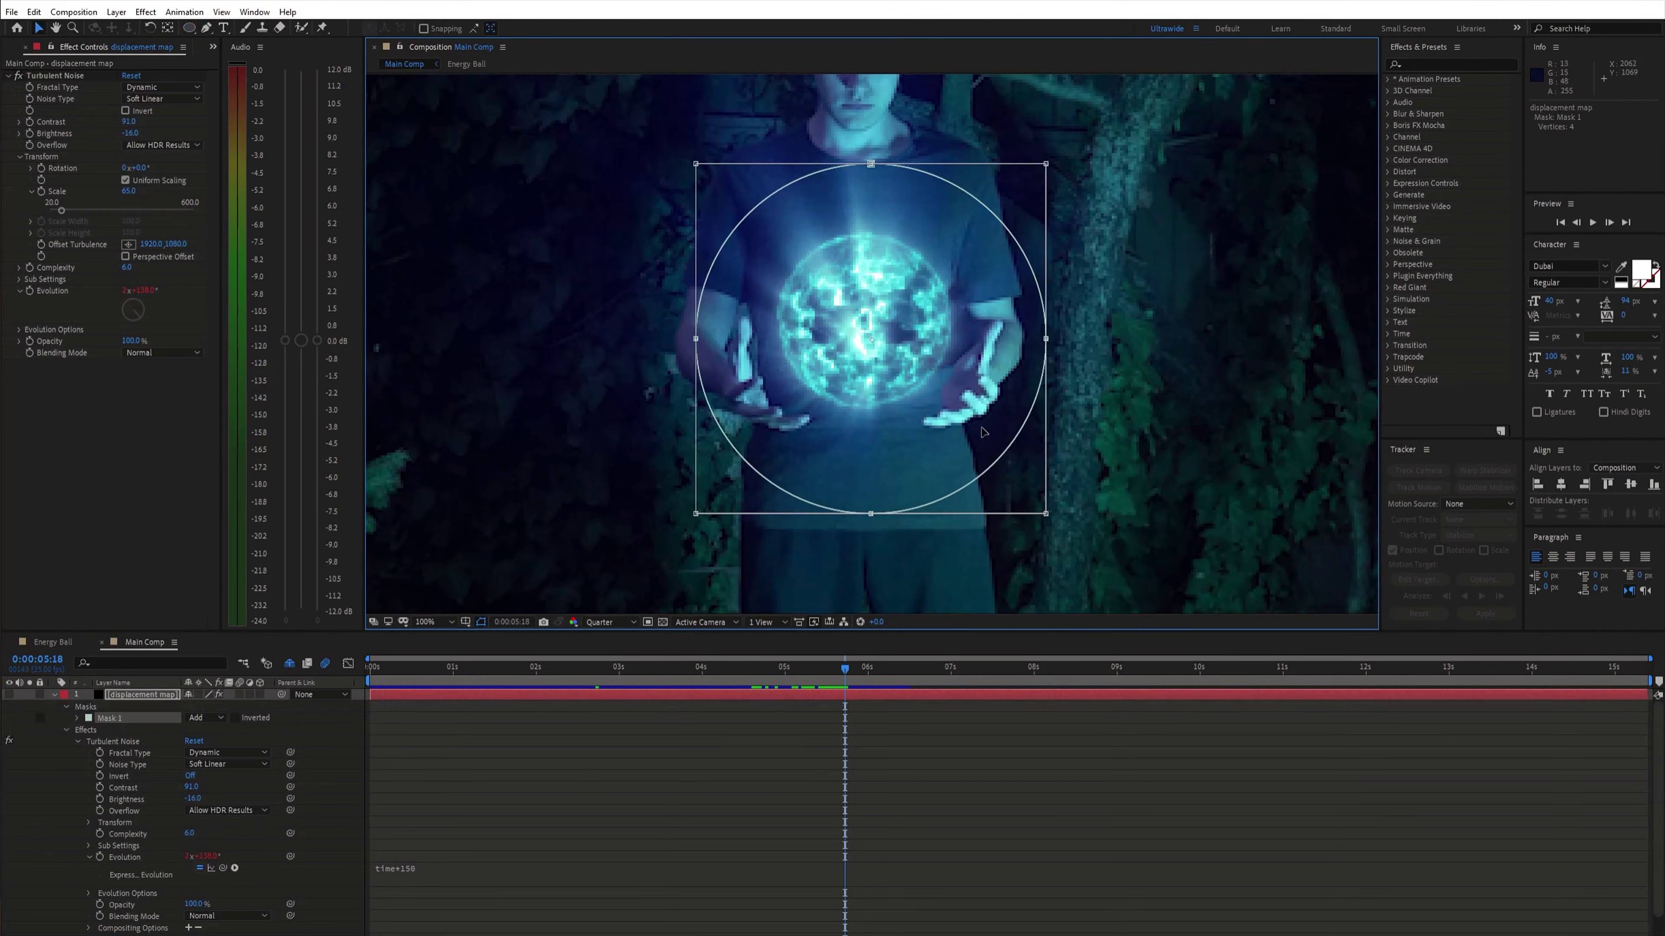
drag(982, 431, 974, 412)
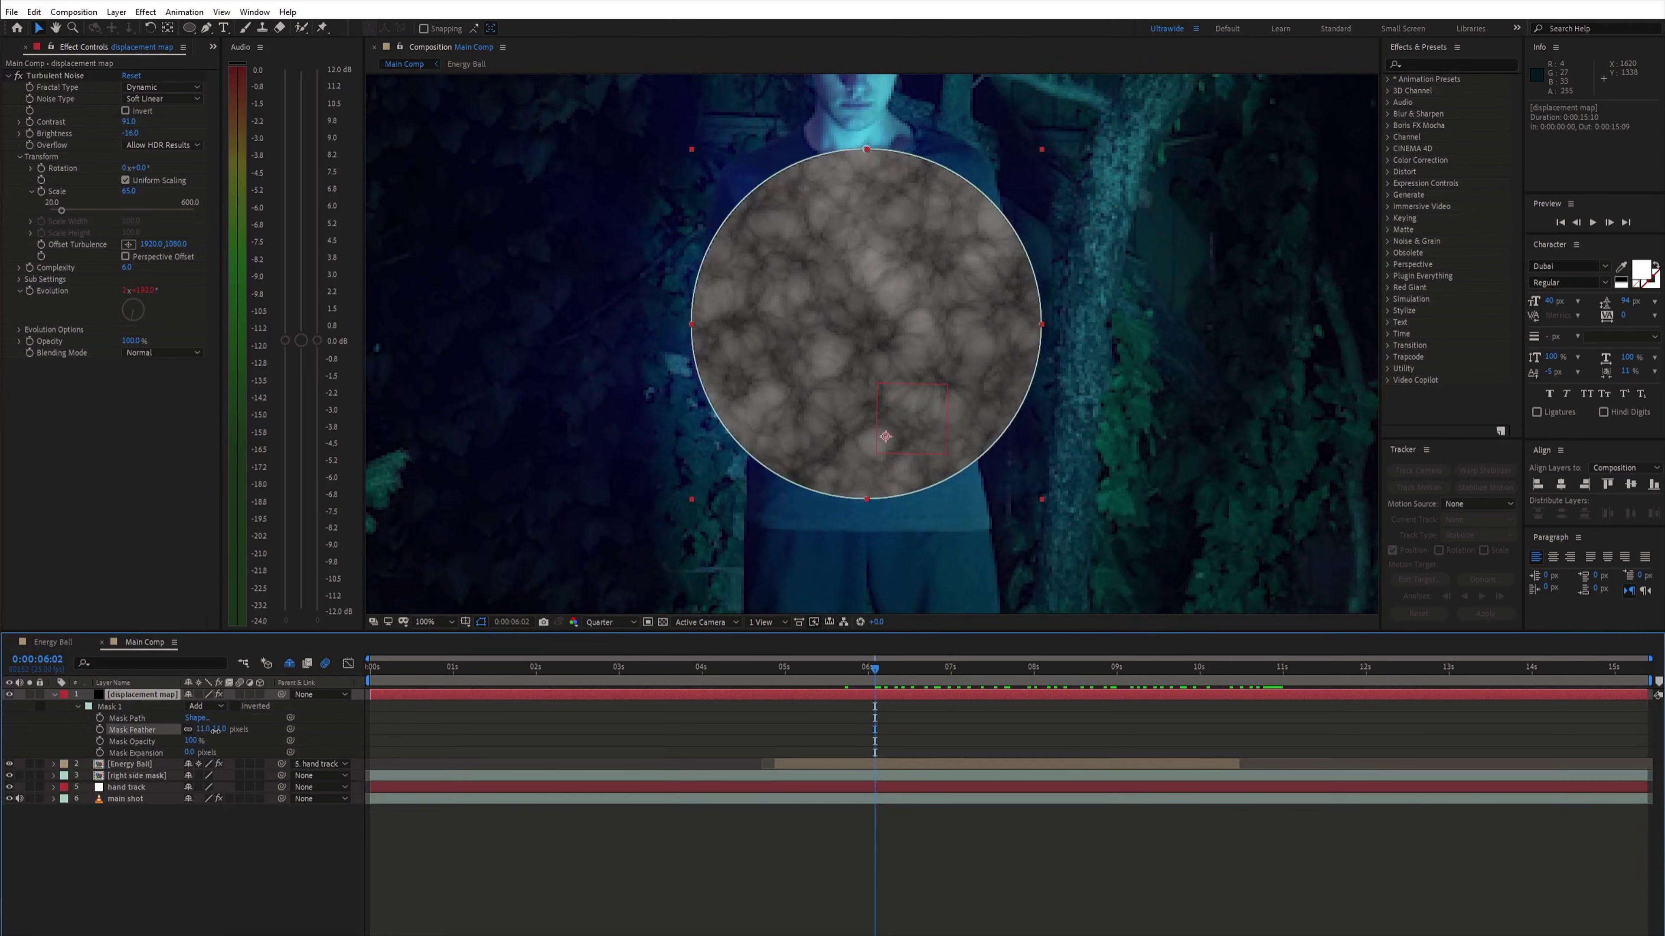
drag(320, 733, 323, 740)
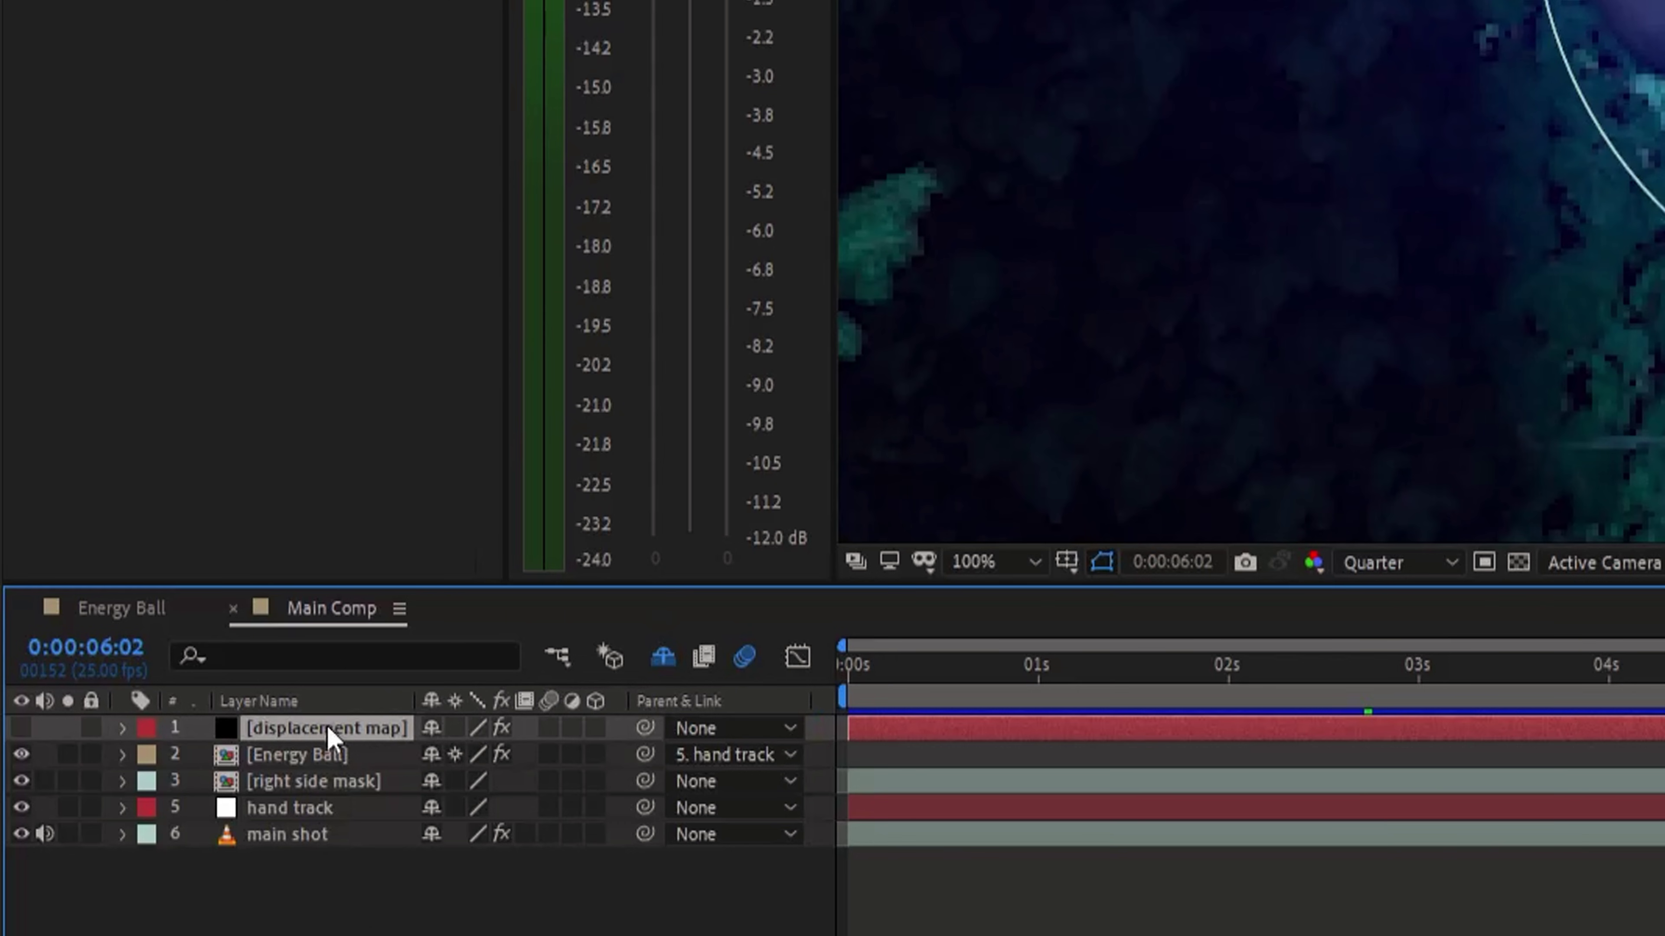
Step: Pre-compose the displacement map layer, moving all attributes into the new composition
right_click(144, 695)
click(226, 622)
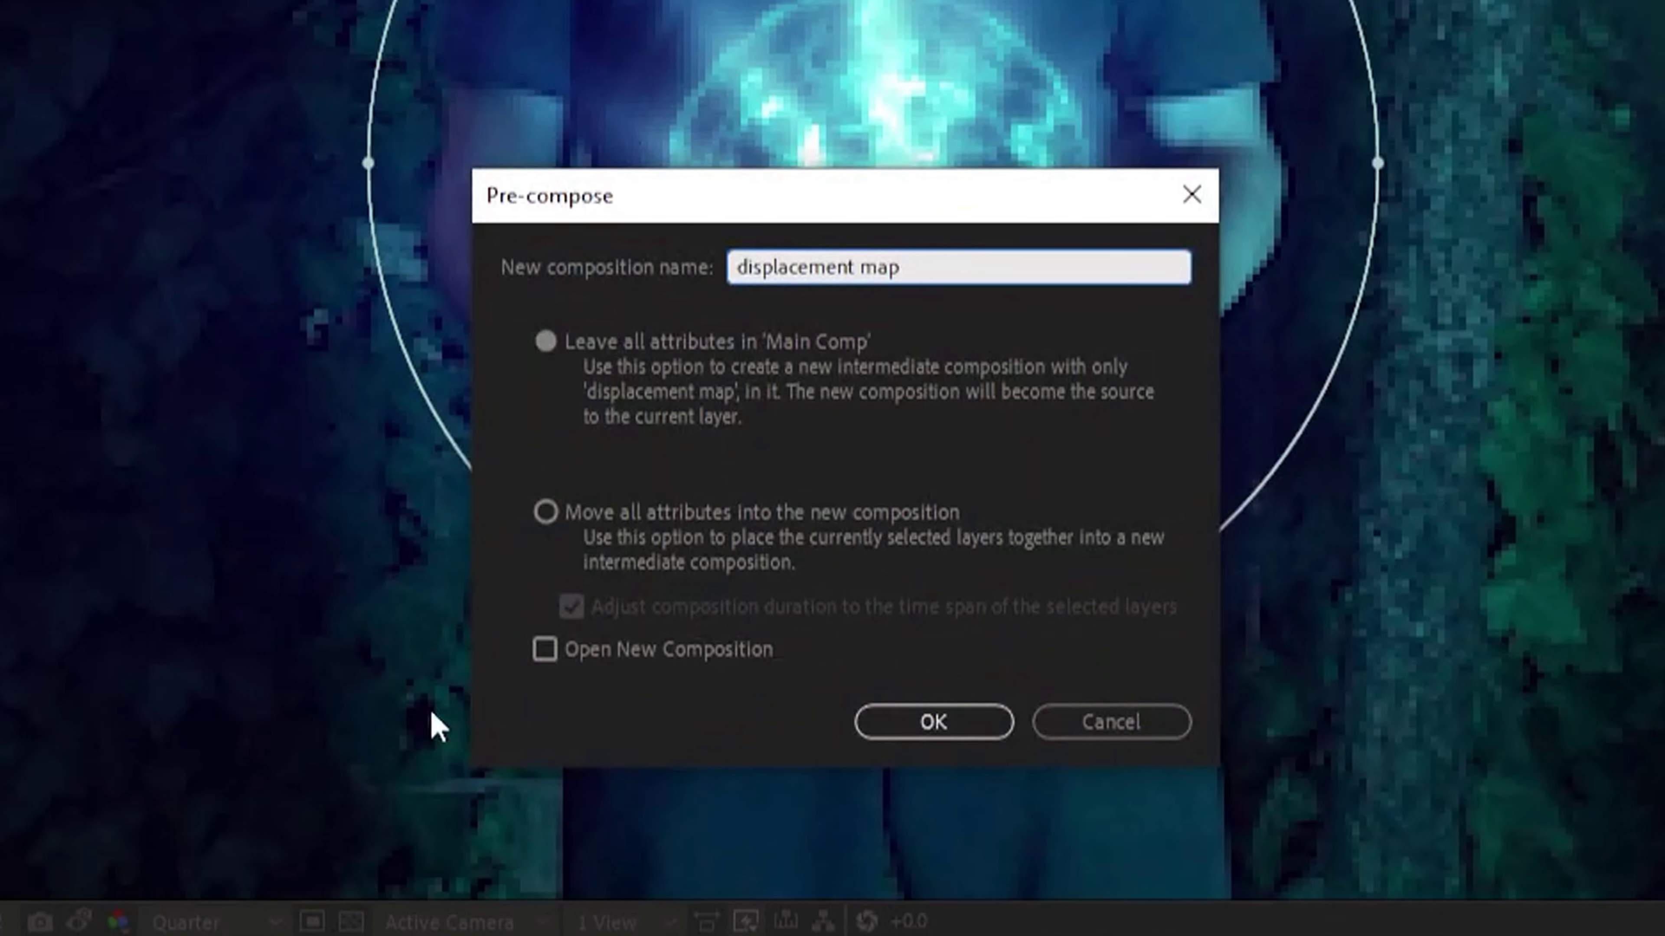
click(568, 509)
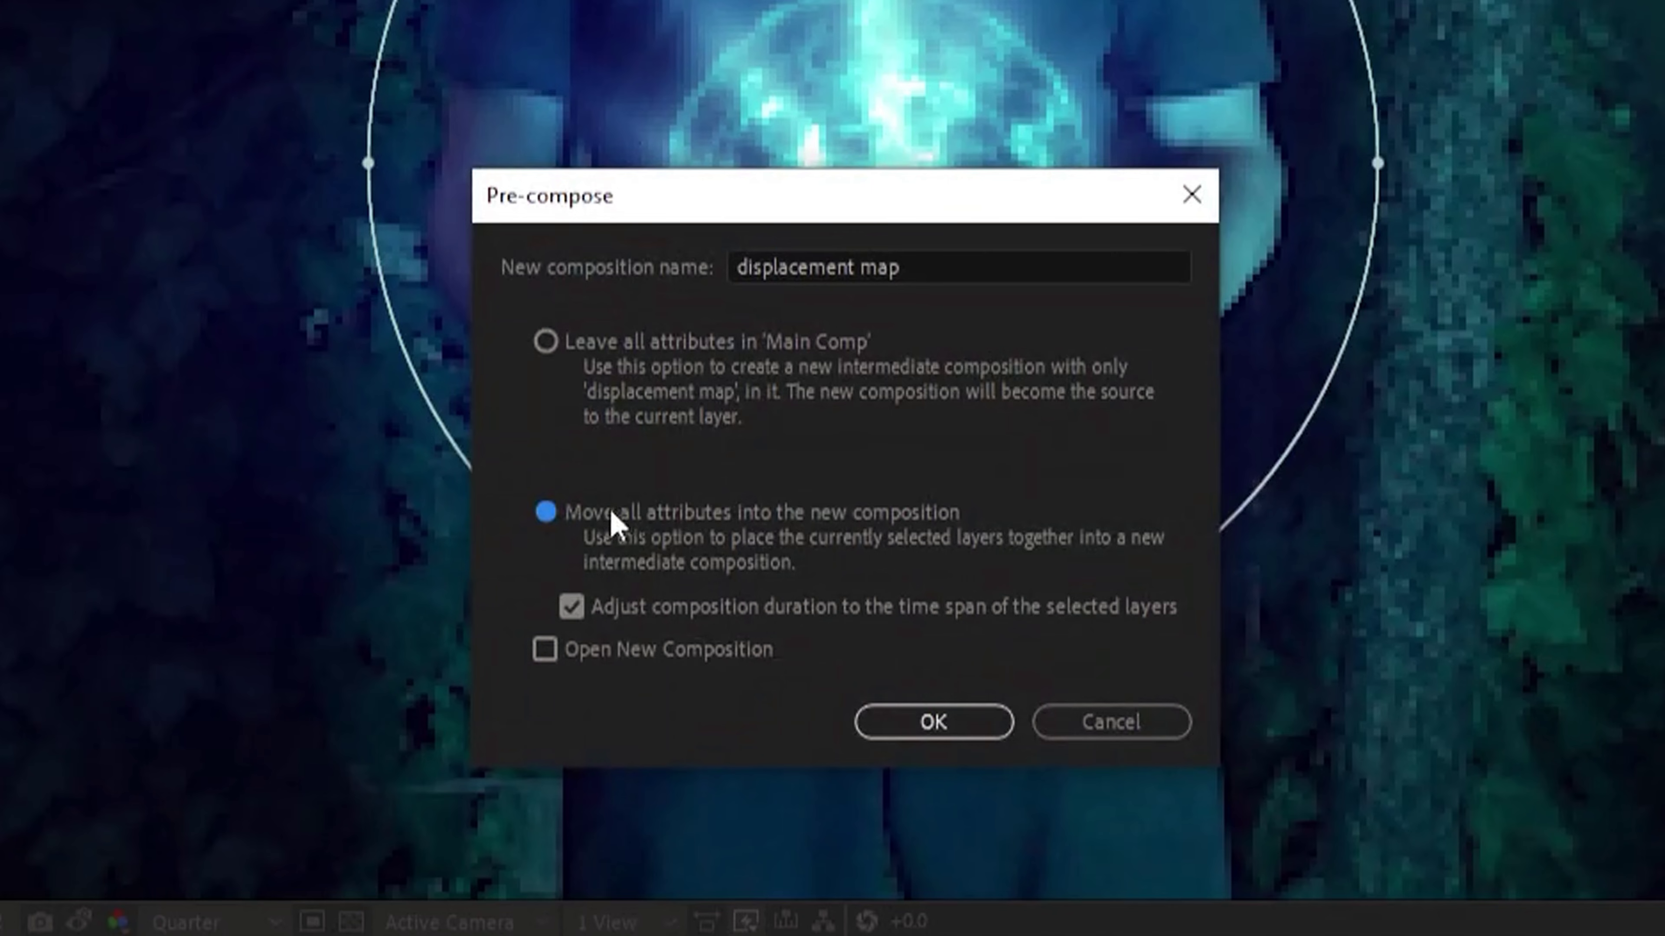
click(908, 732)
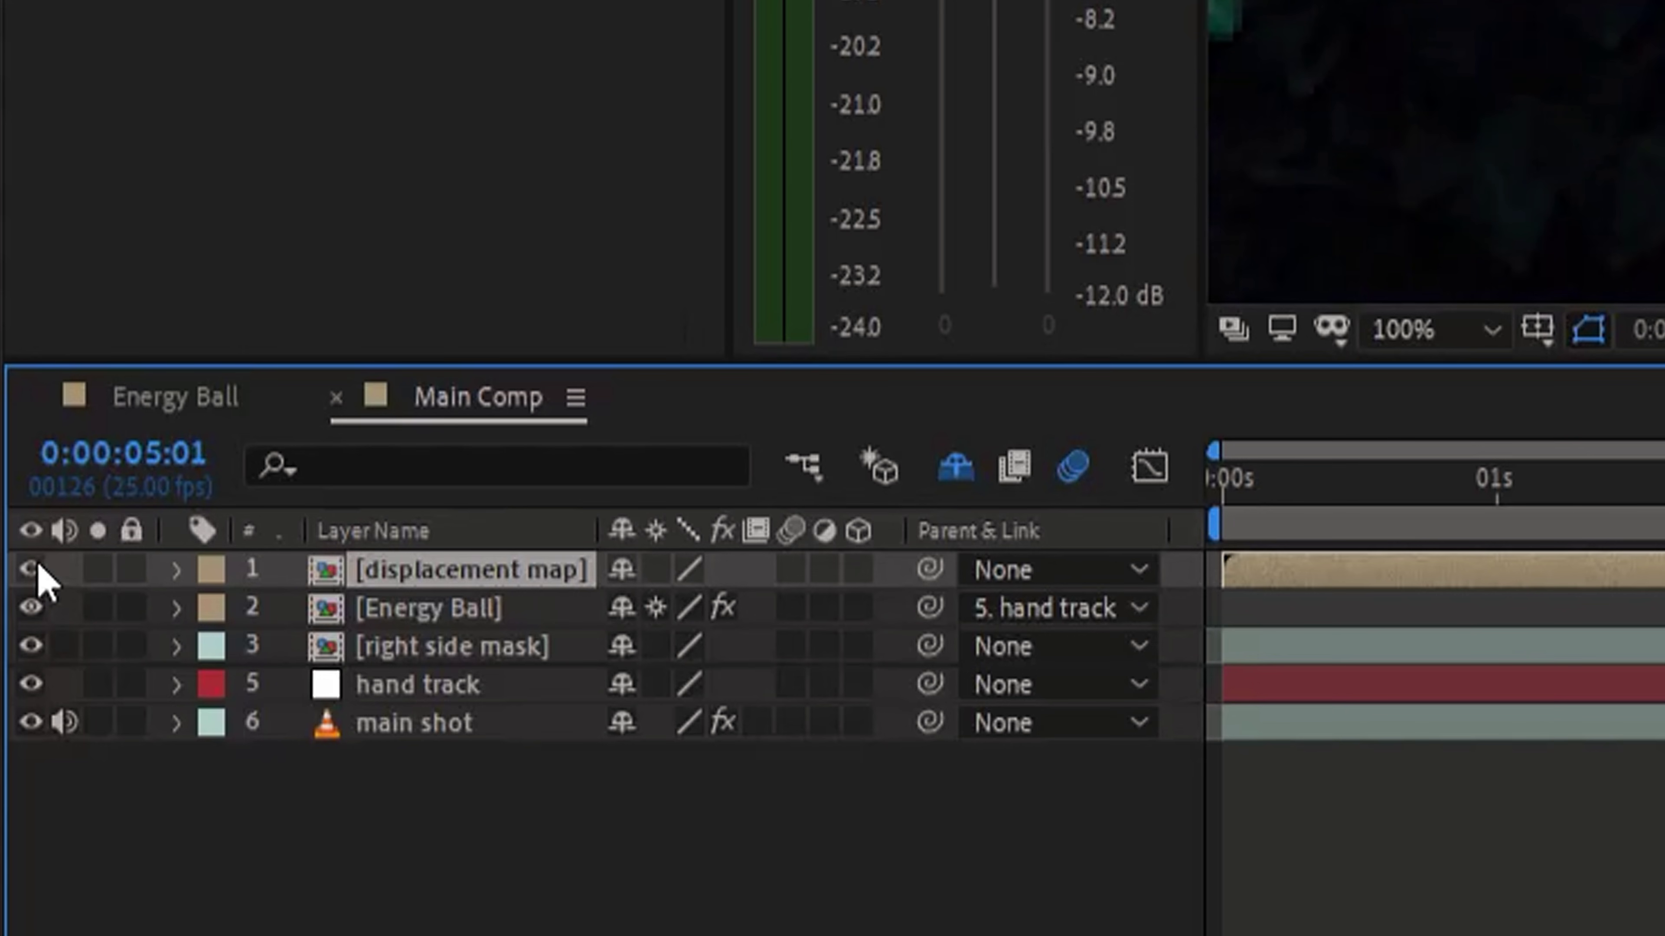
Step: Add an adjustment layer with Displacement Map sourced from the displacement map layer, horizontal displacement raised
right_click(469, 577)
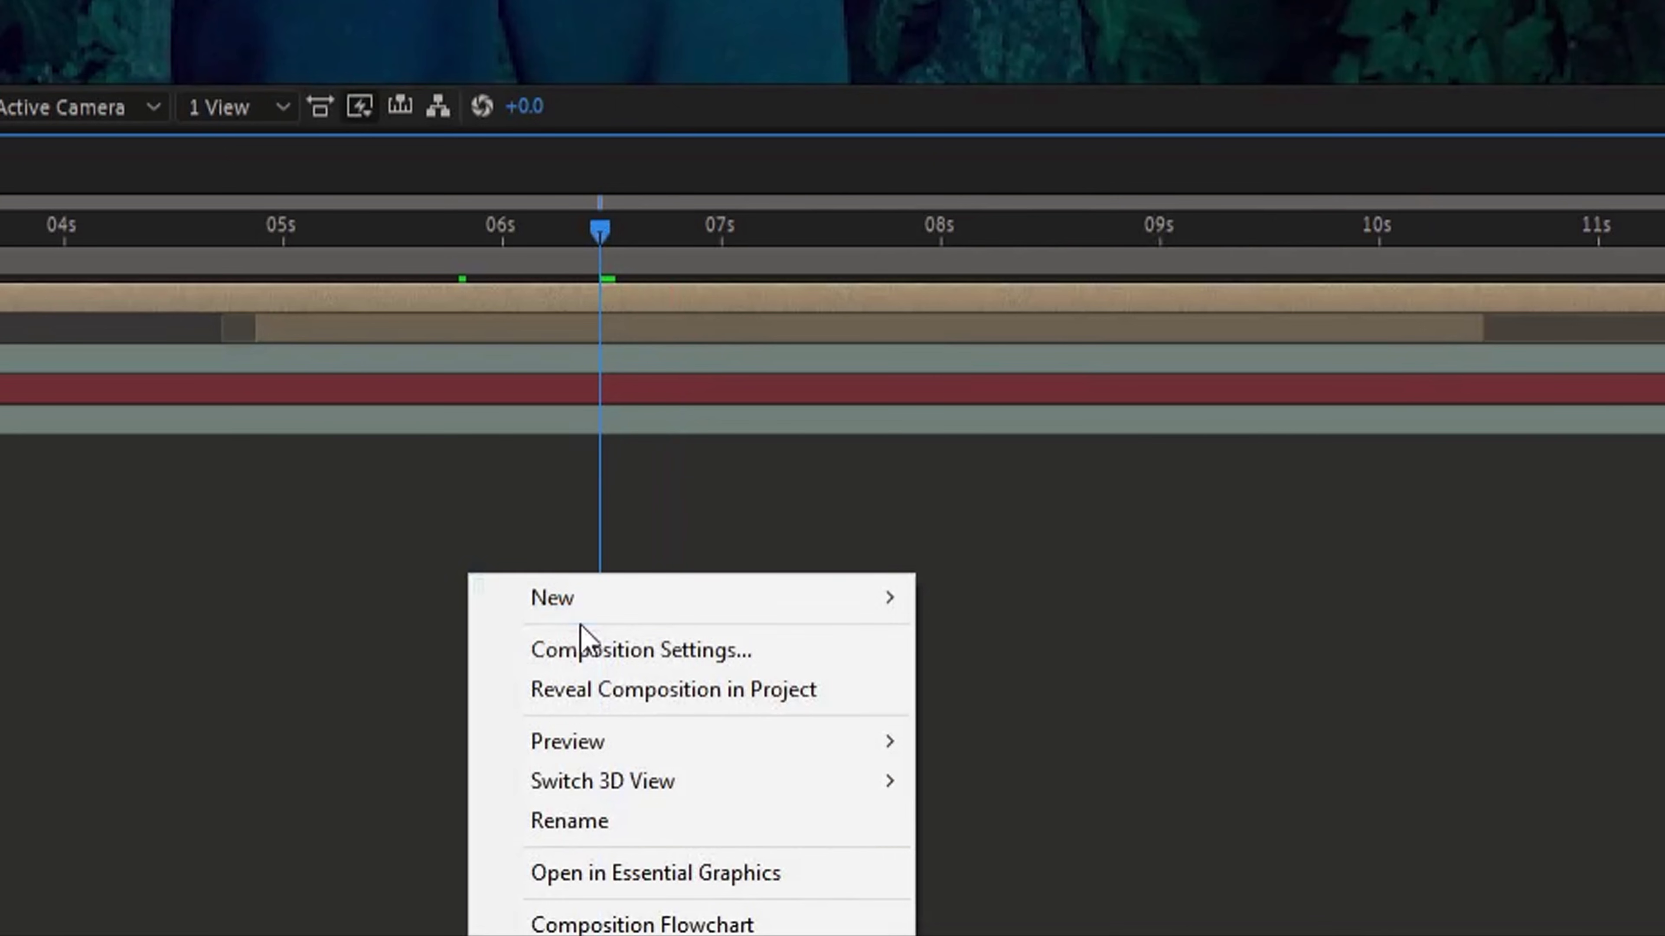
mouse_move(721, 595)
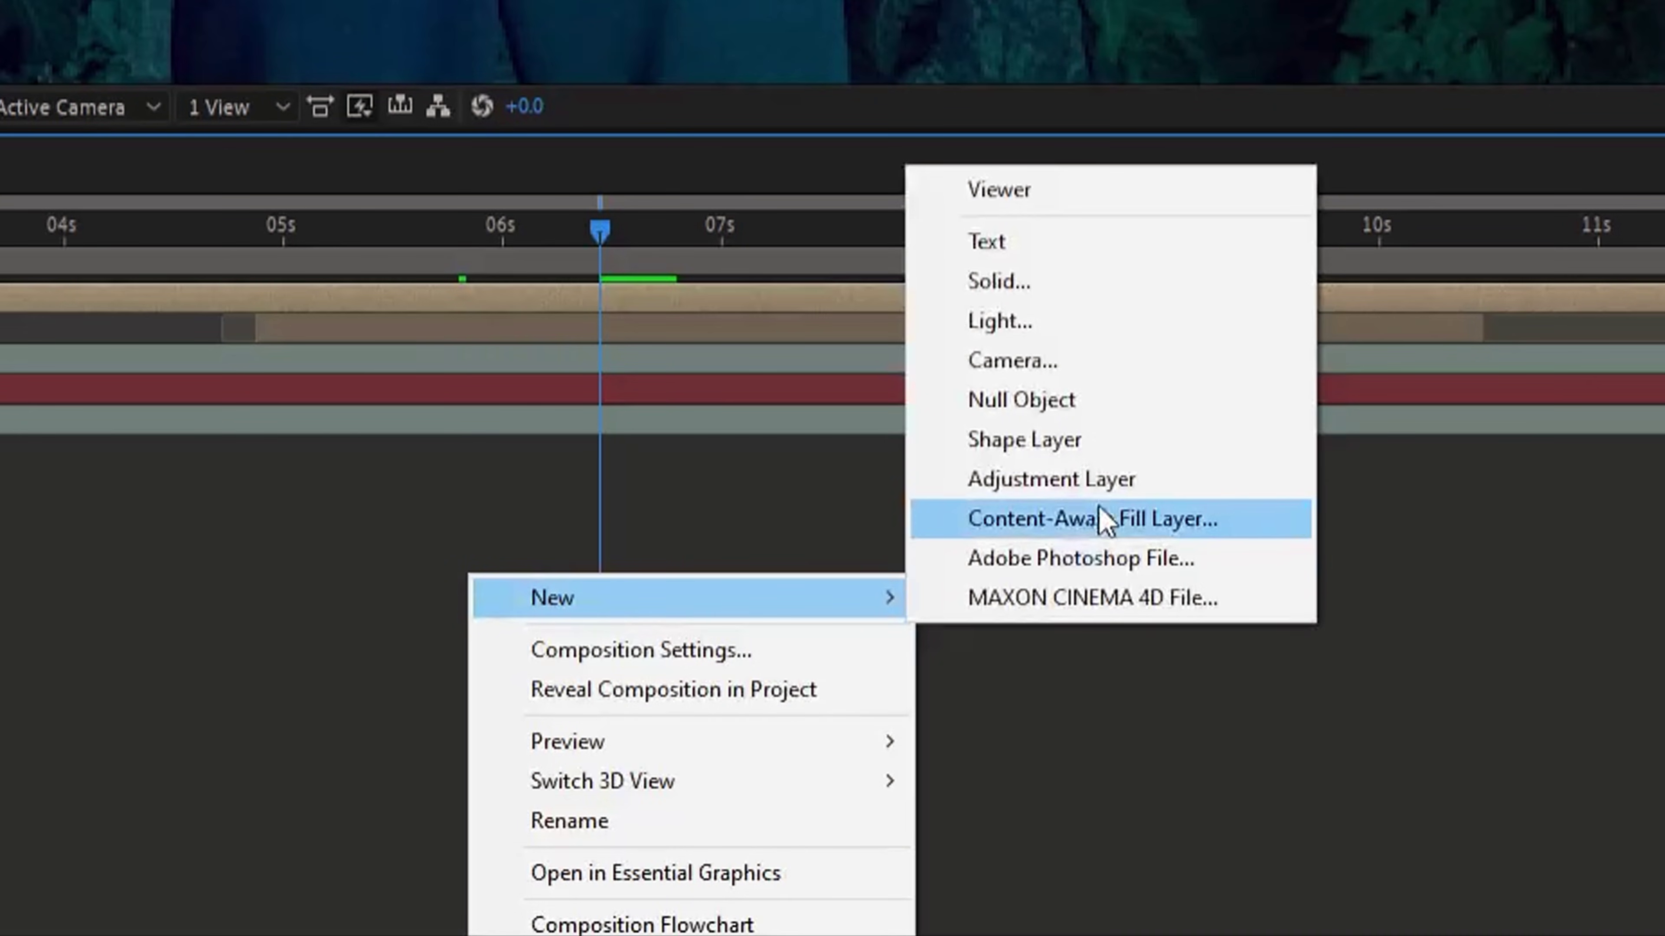
click(1112, 485)
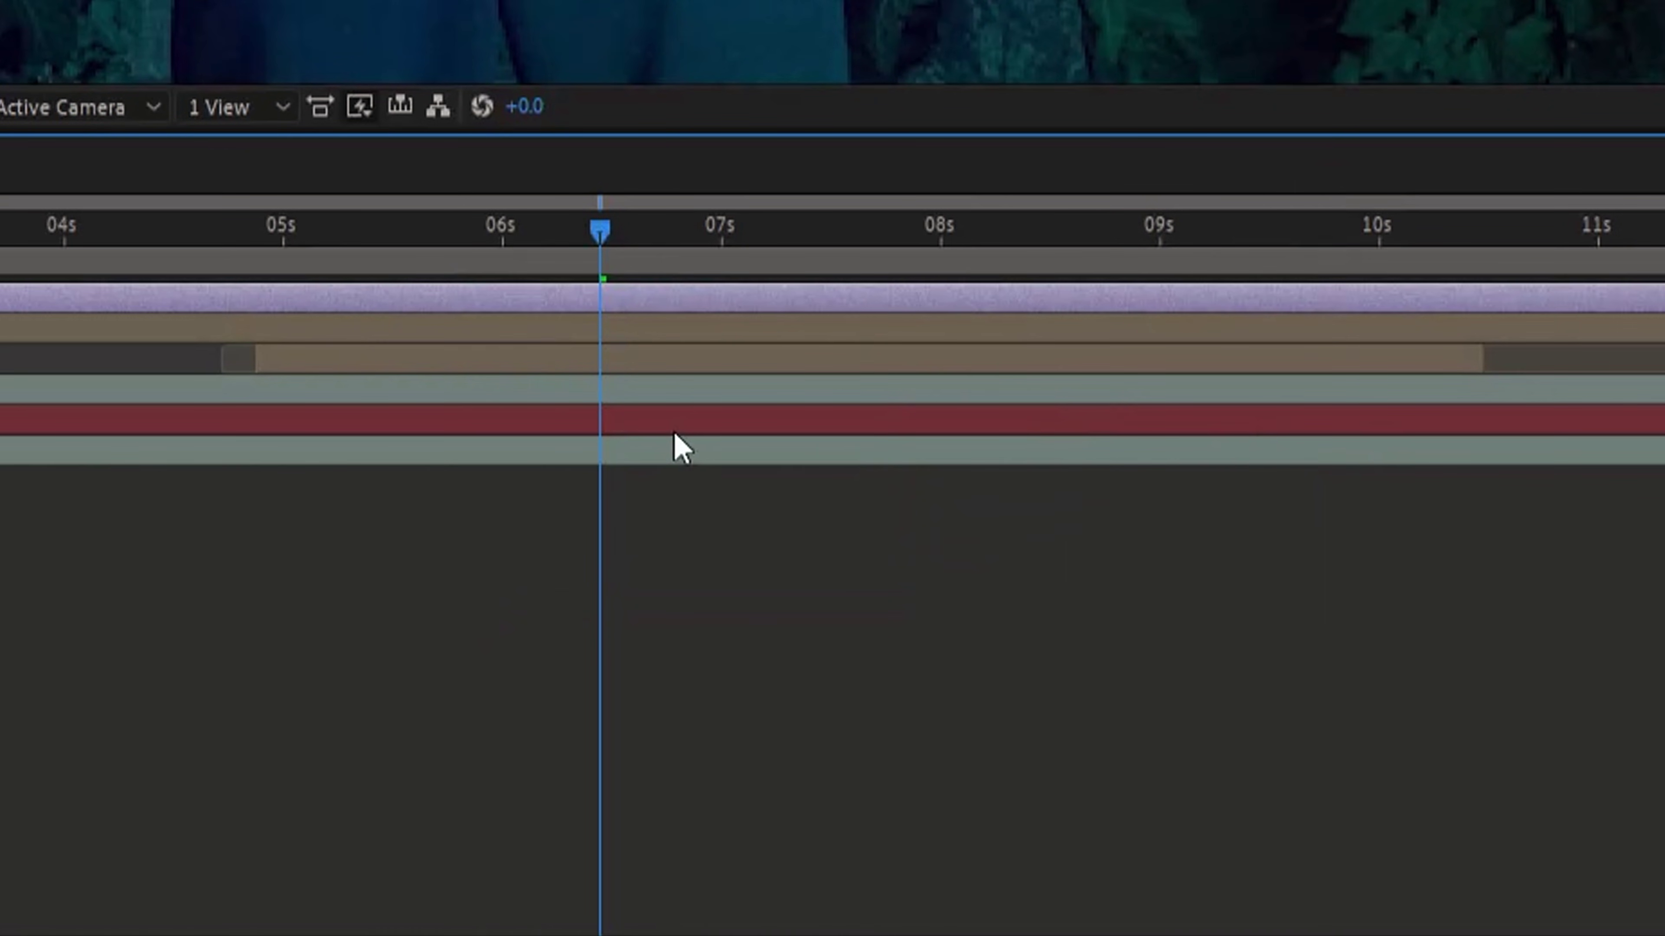
key(ctrl+space)
text(displ)
key(Return)
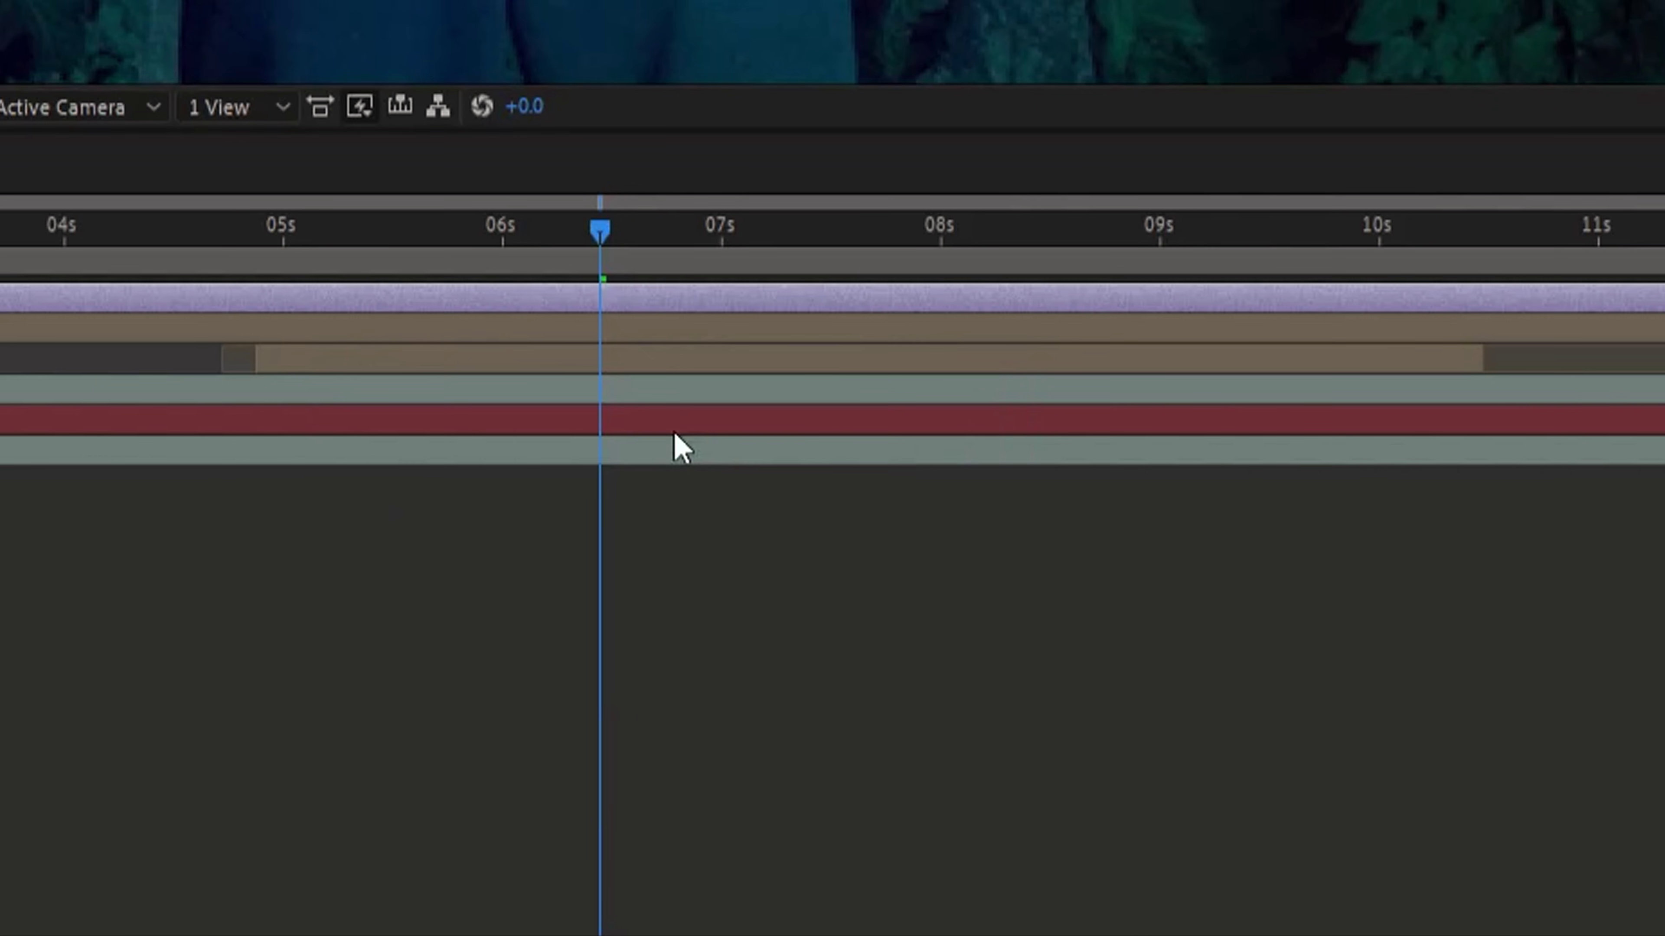
click(411, 58)
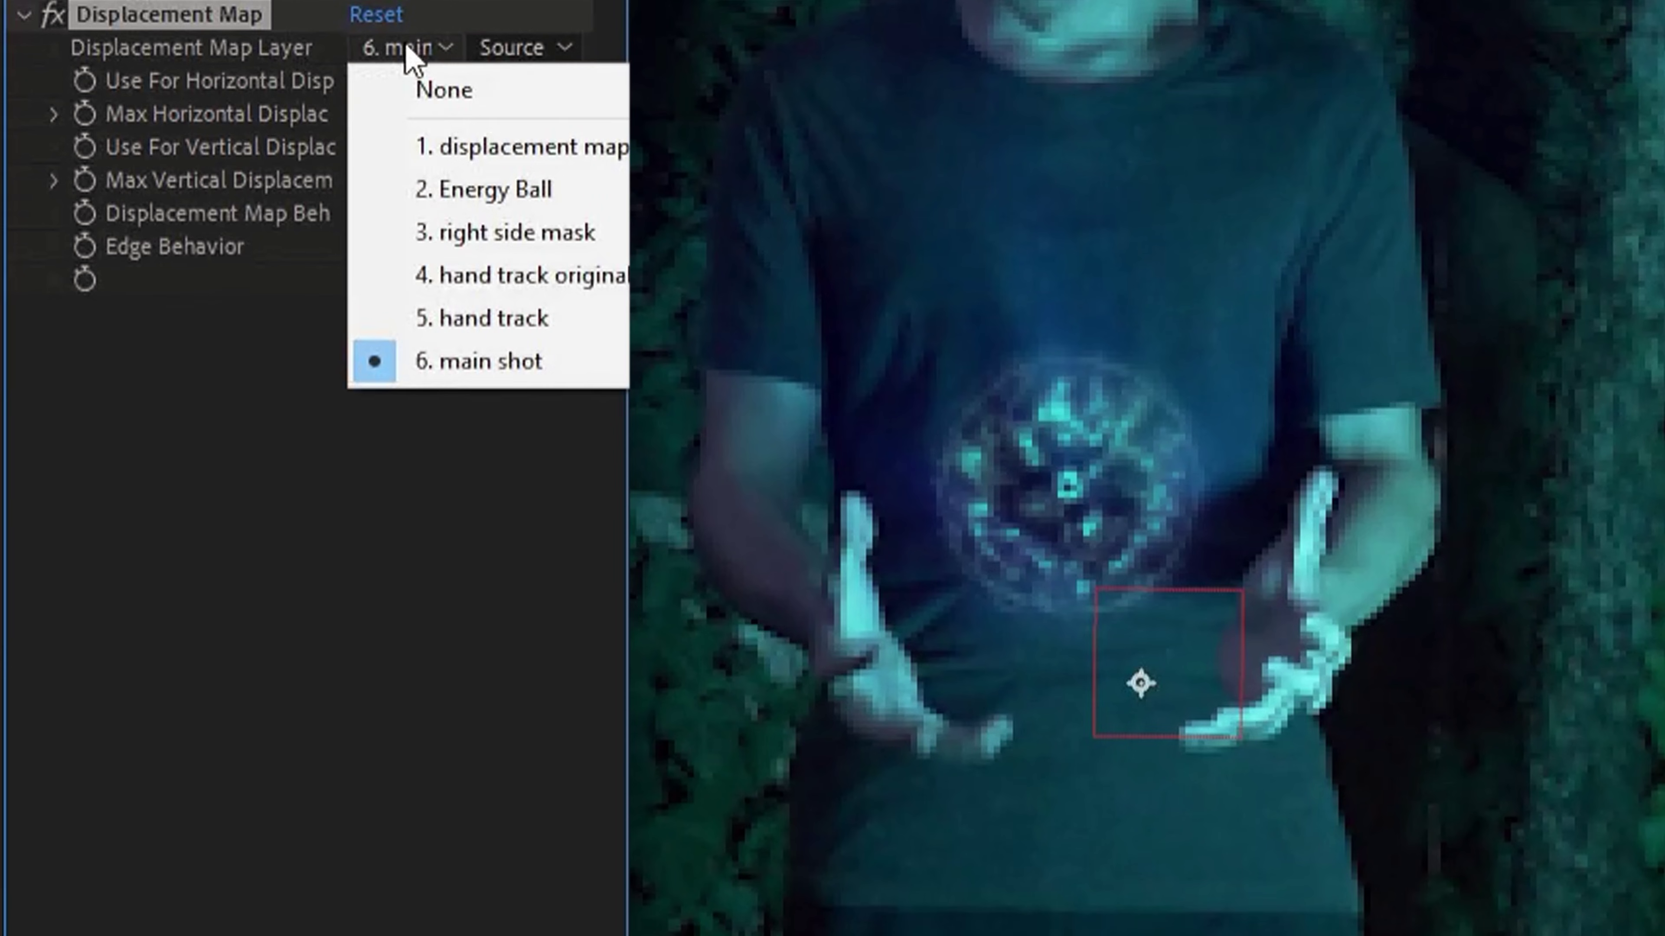
click(428, 147)
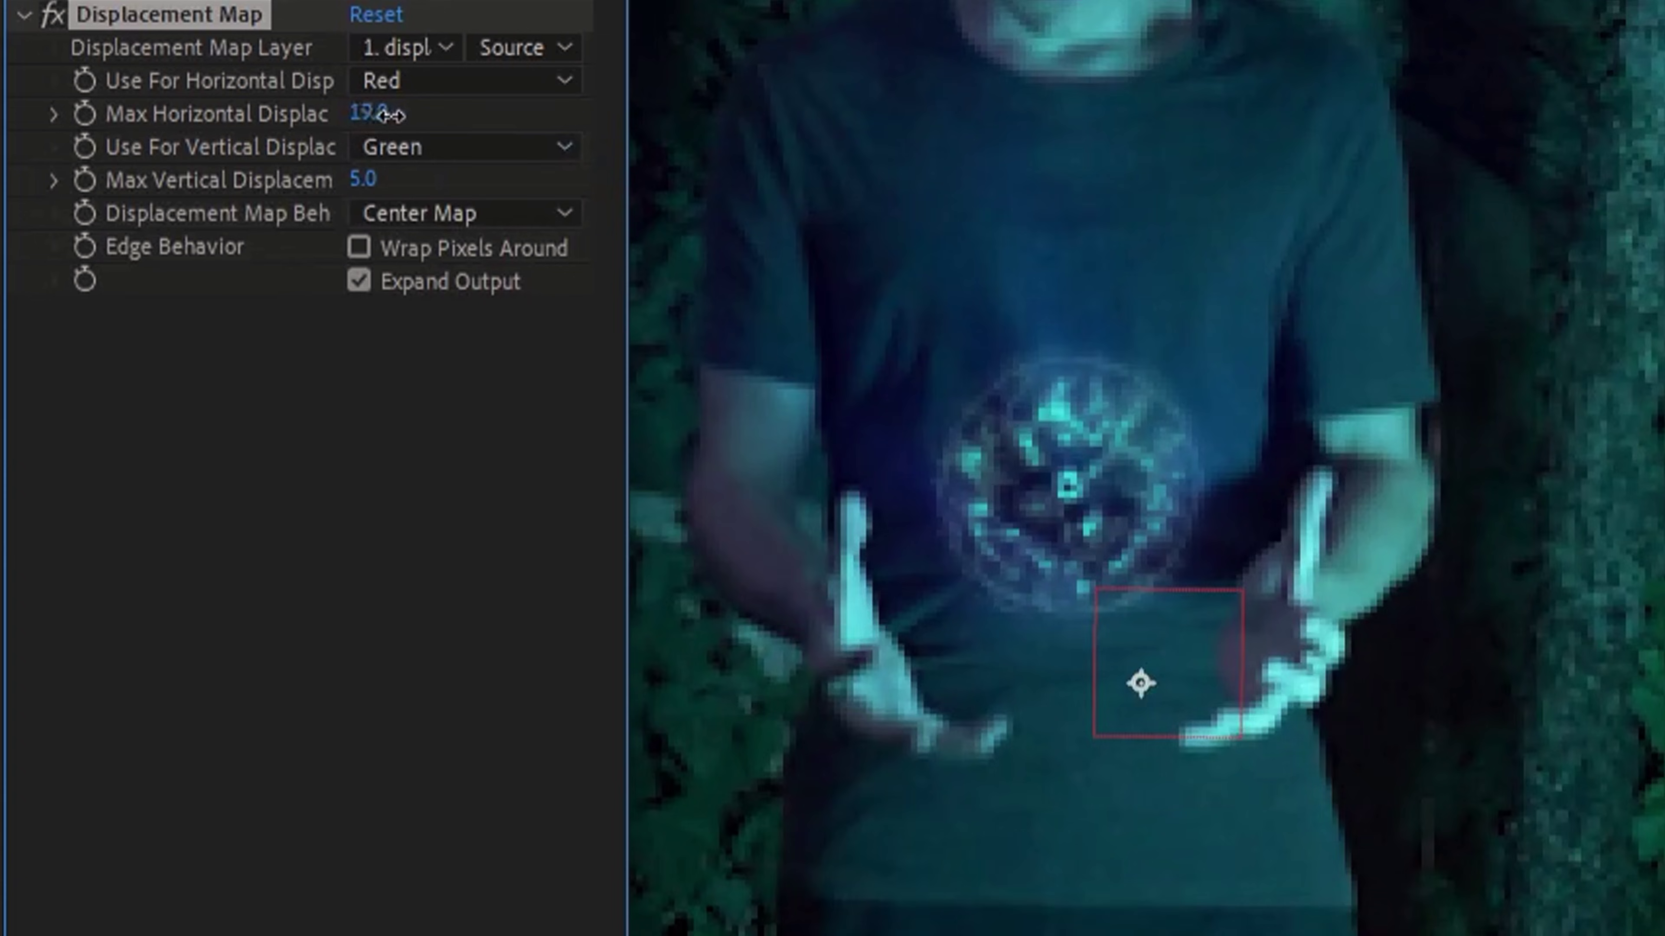
drag(390, 115, 552, 114)
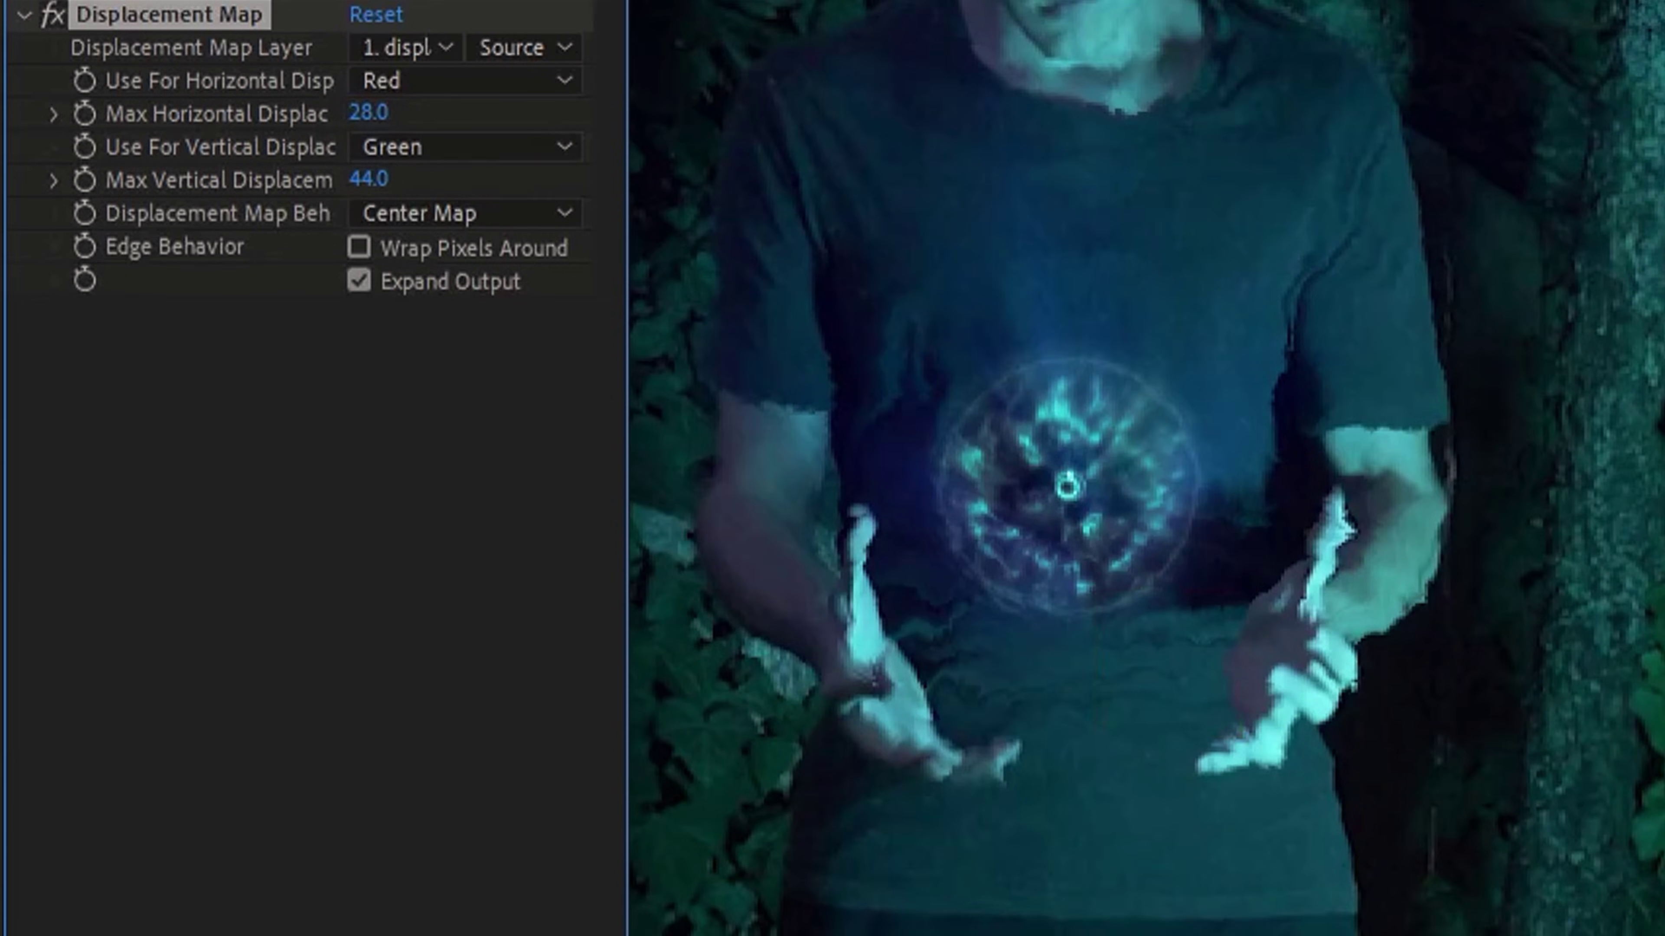
key(ctrl+space)
Step: Apply Camera Lens Blur and set its Blur Map Layer to 'displacement map'
text(came)
key(Down)
key(Return)
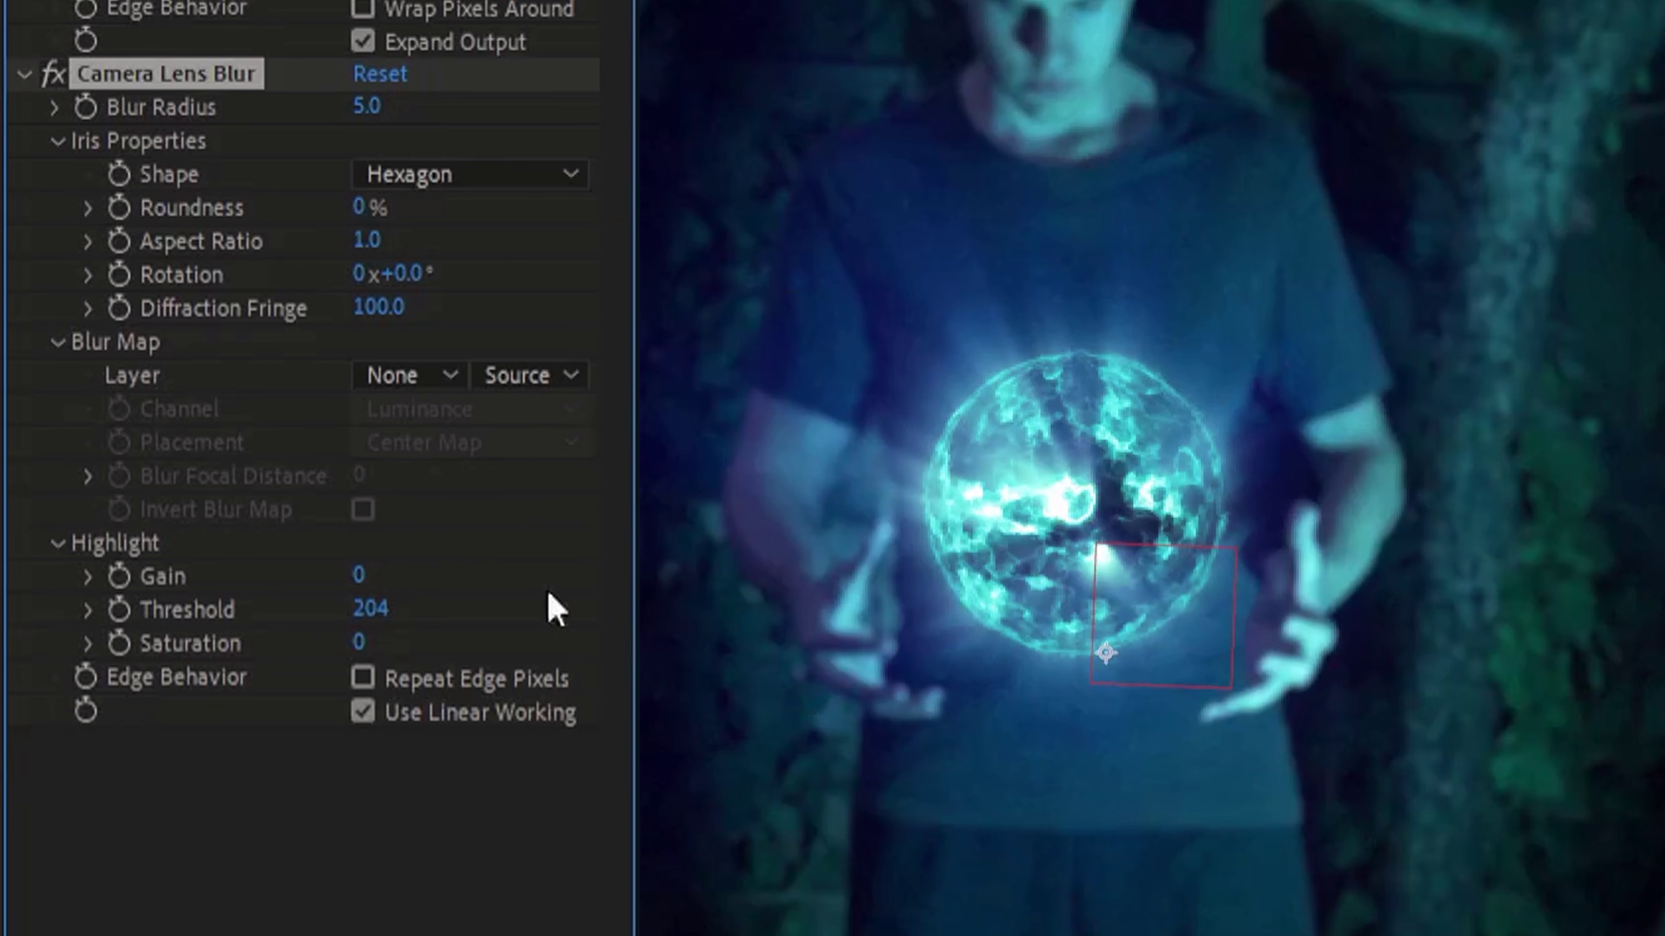
click(406, 376)
click(428, 490)
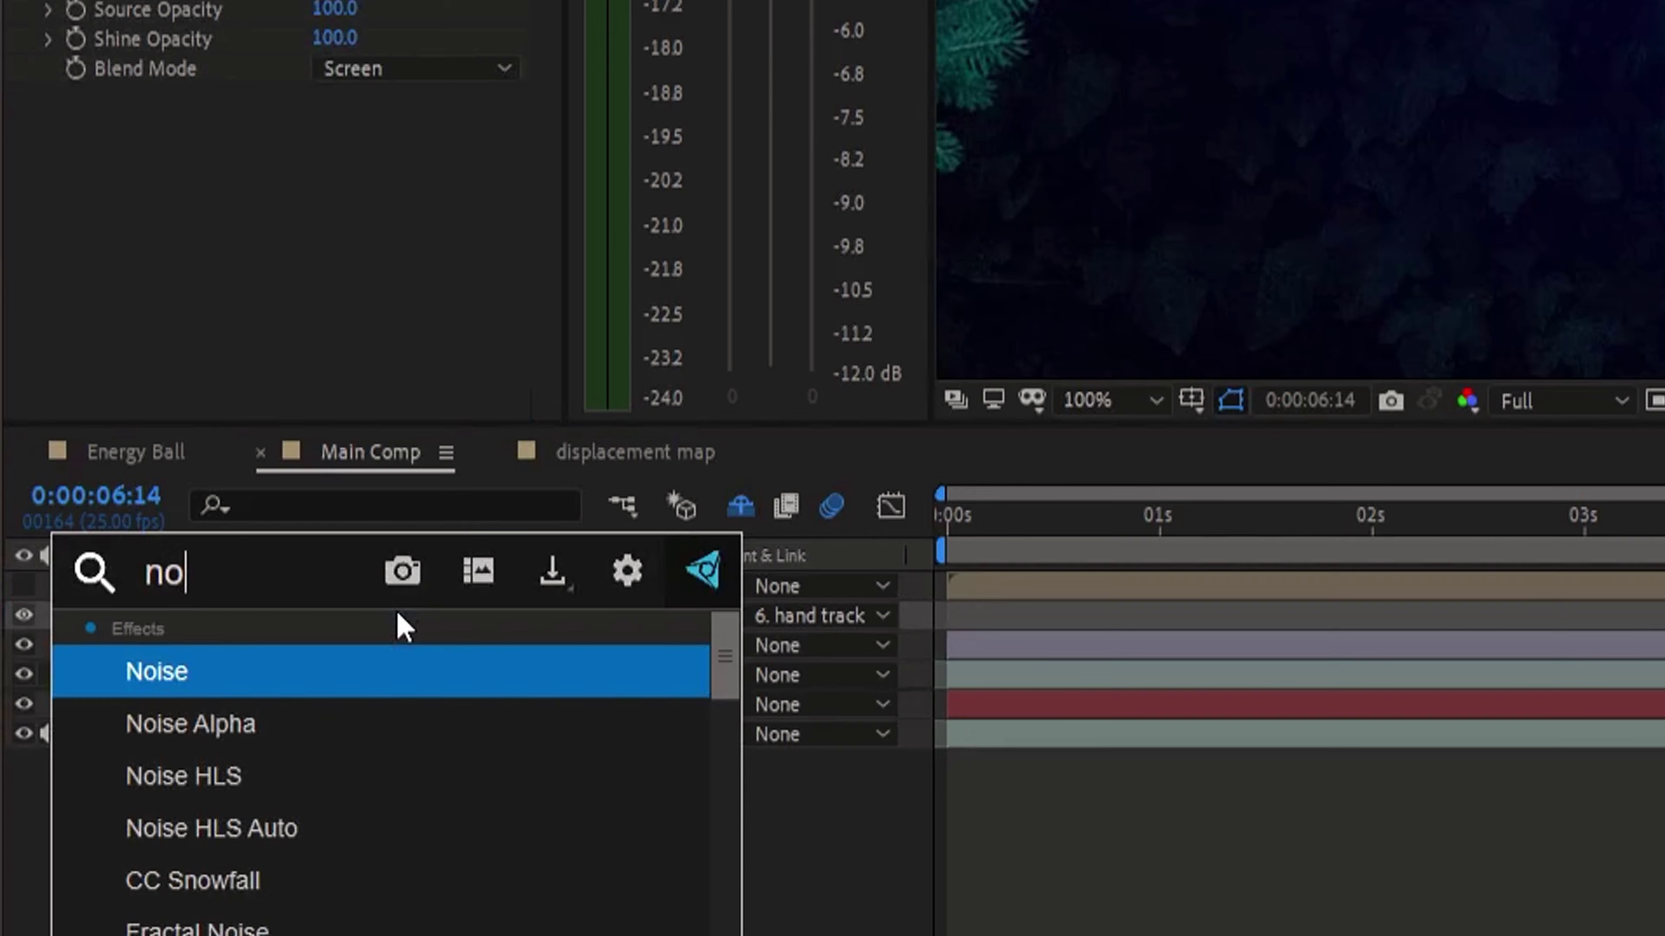
Step: Add Noise to the Energy Ball layer with Amount of Noise at 10%
text(ise)
key(Return)
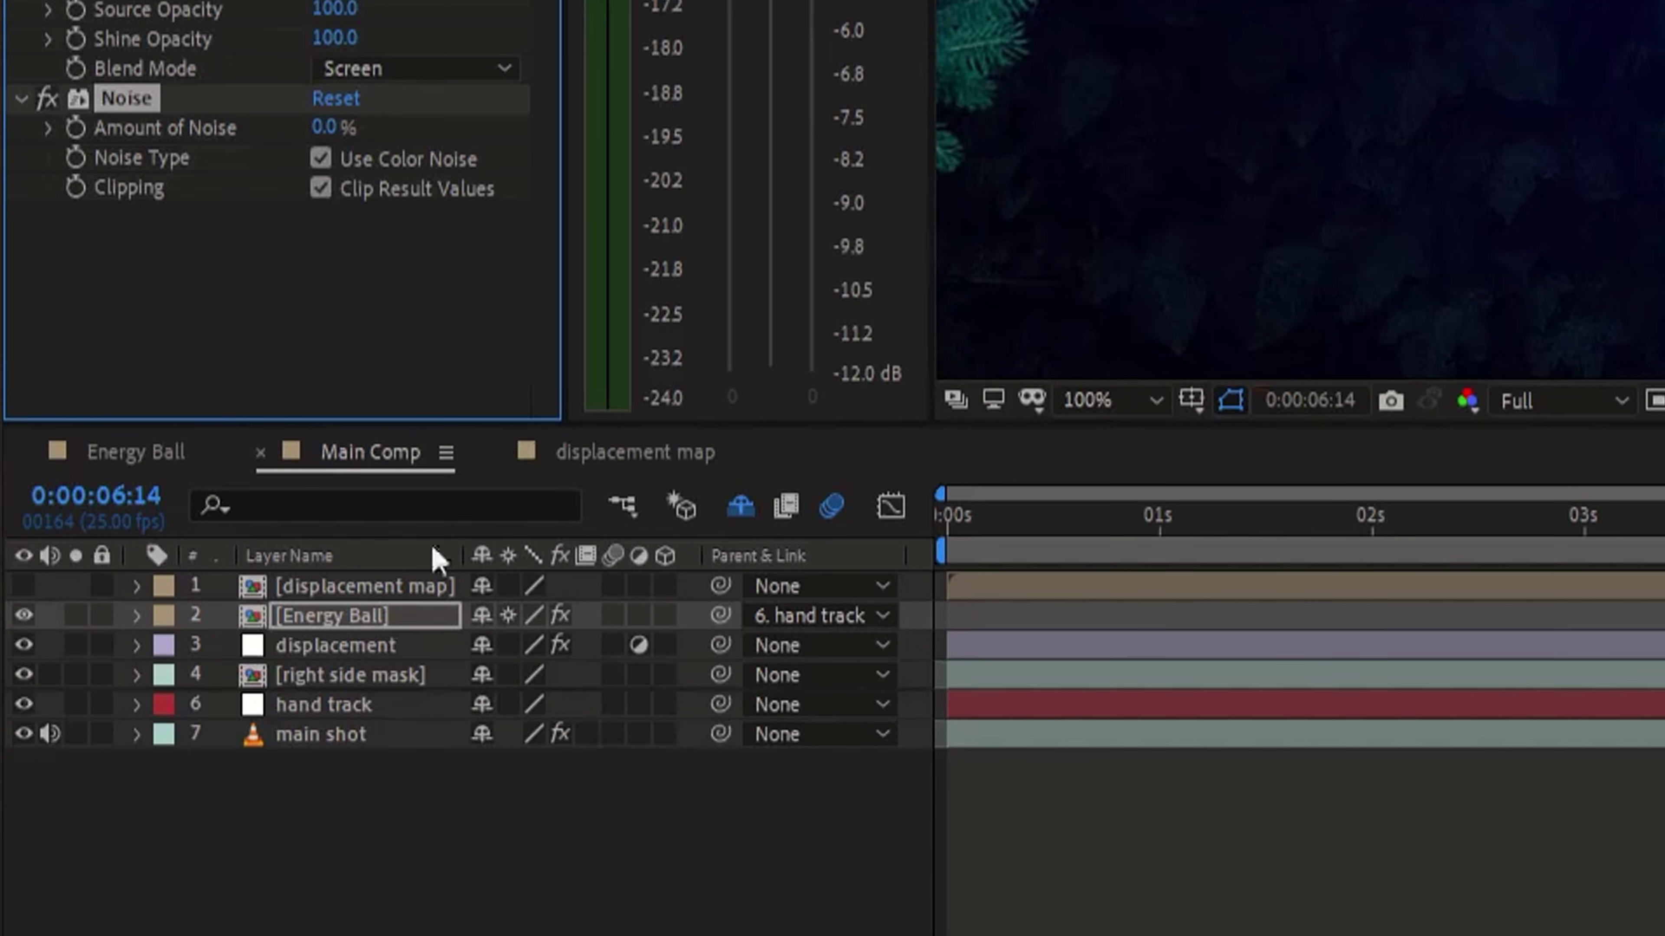
text(10)
key(Return)
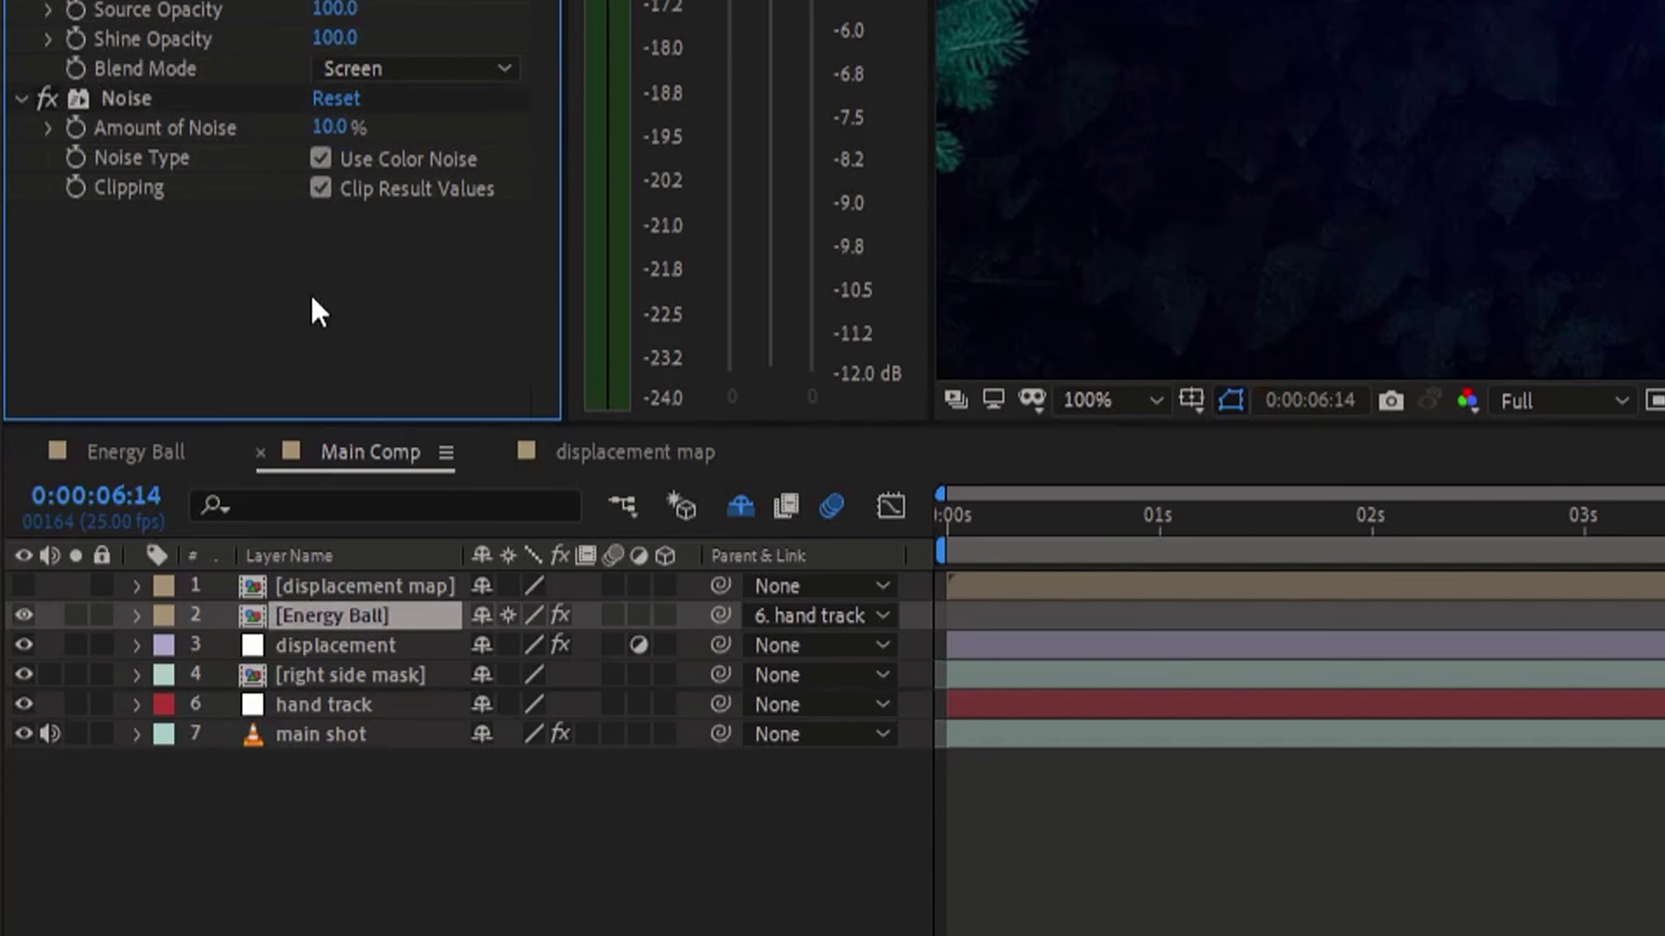
Step: Create a new adjustment layer and apply Turbulent Displace to it
right_click(578, 651)
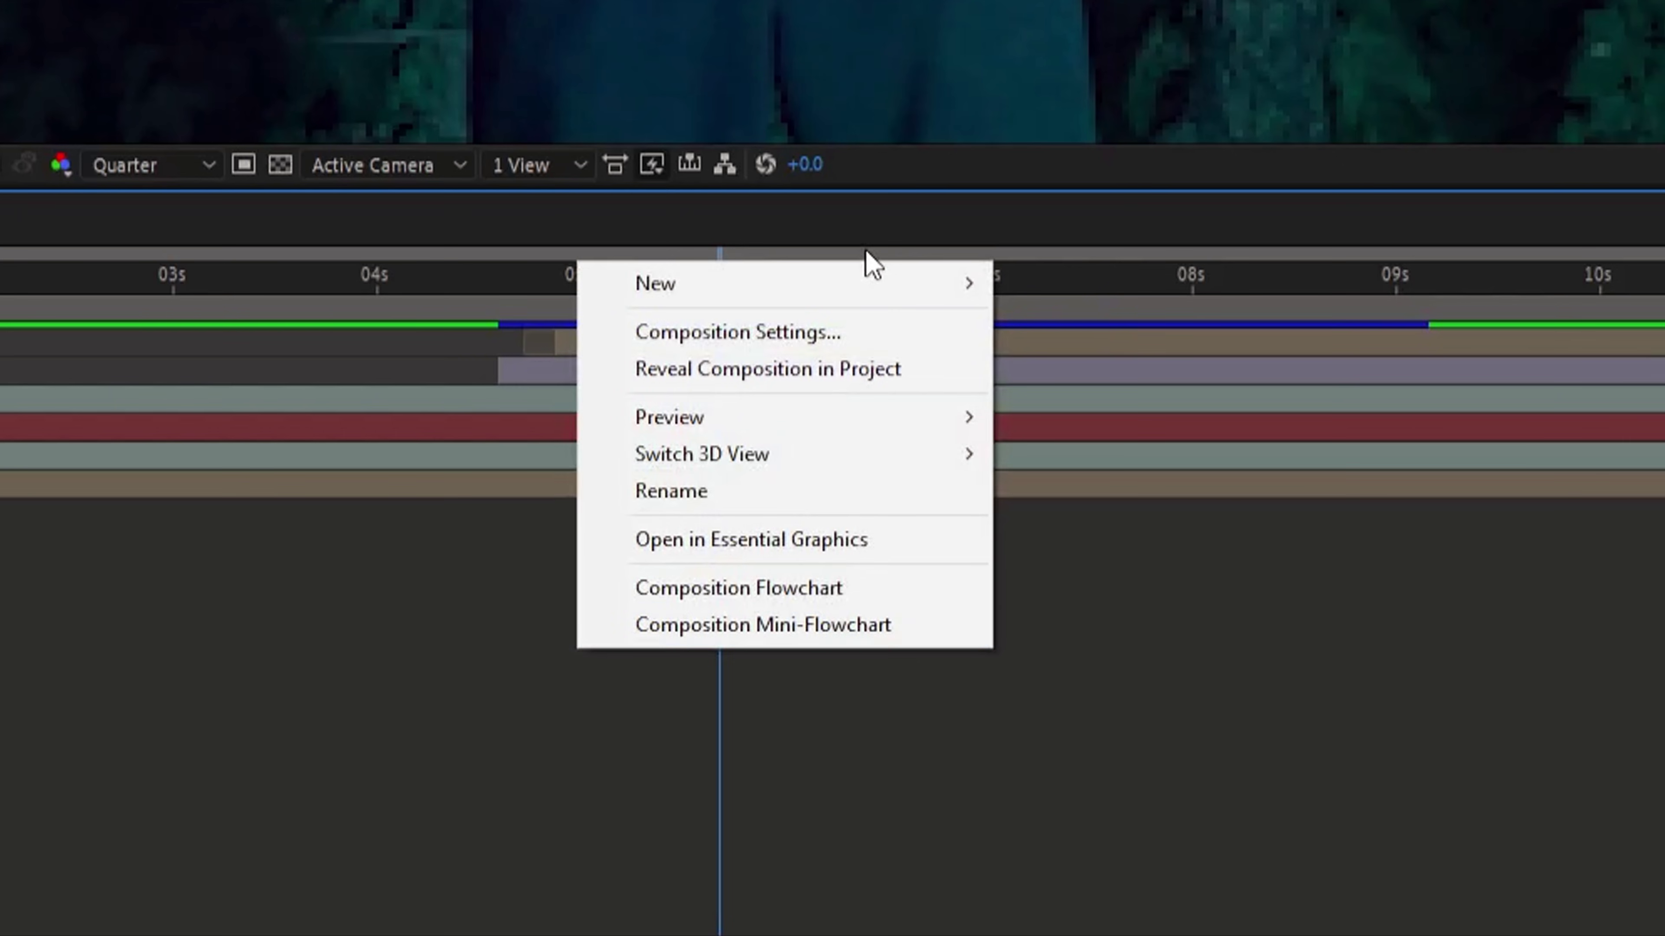
mouse_move(944, 283)
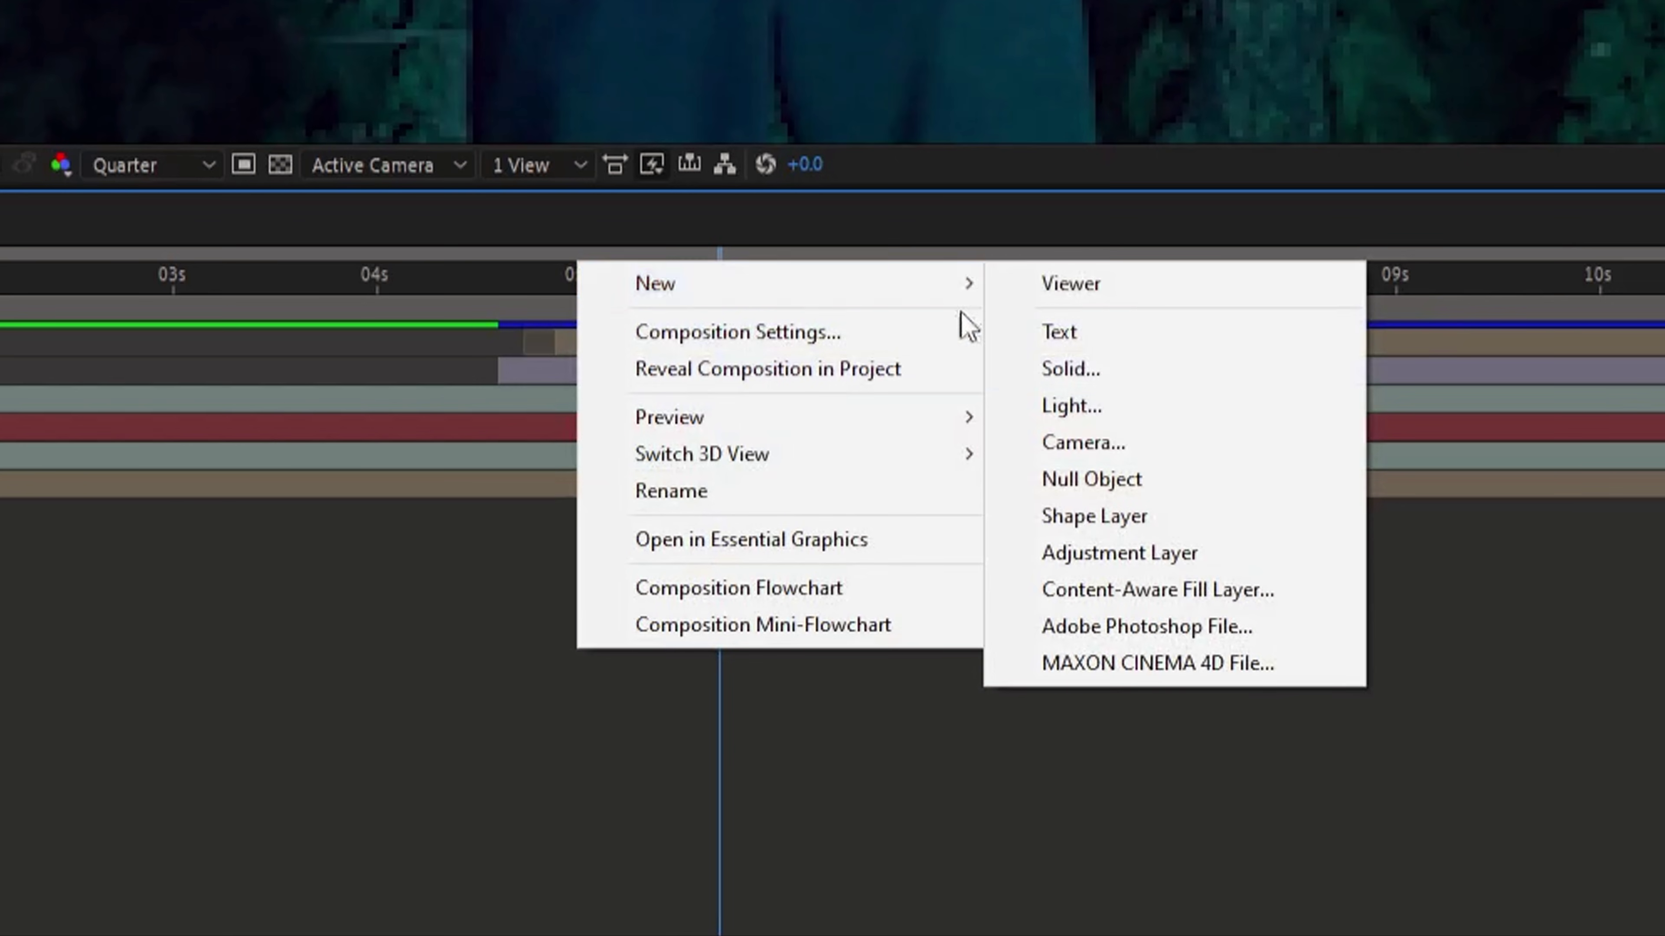
click(1130, 554)
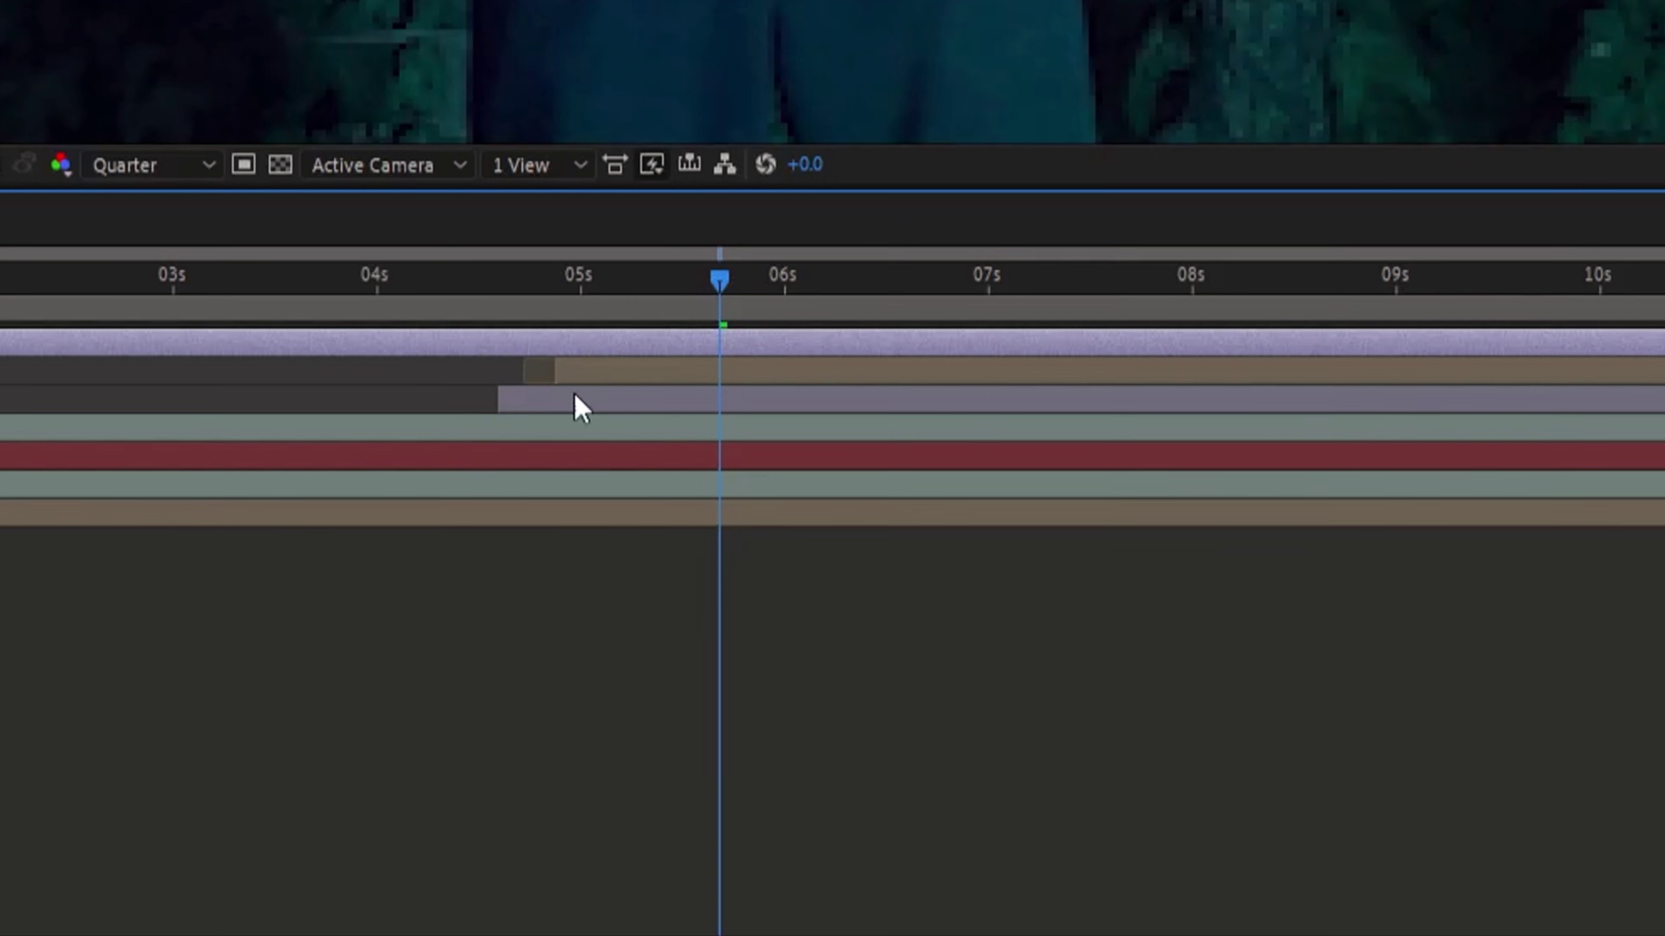
key(ctrl+space)
text(turbu)
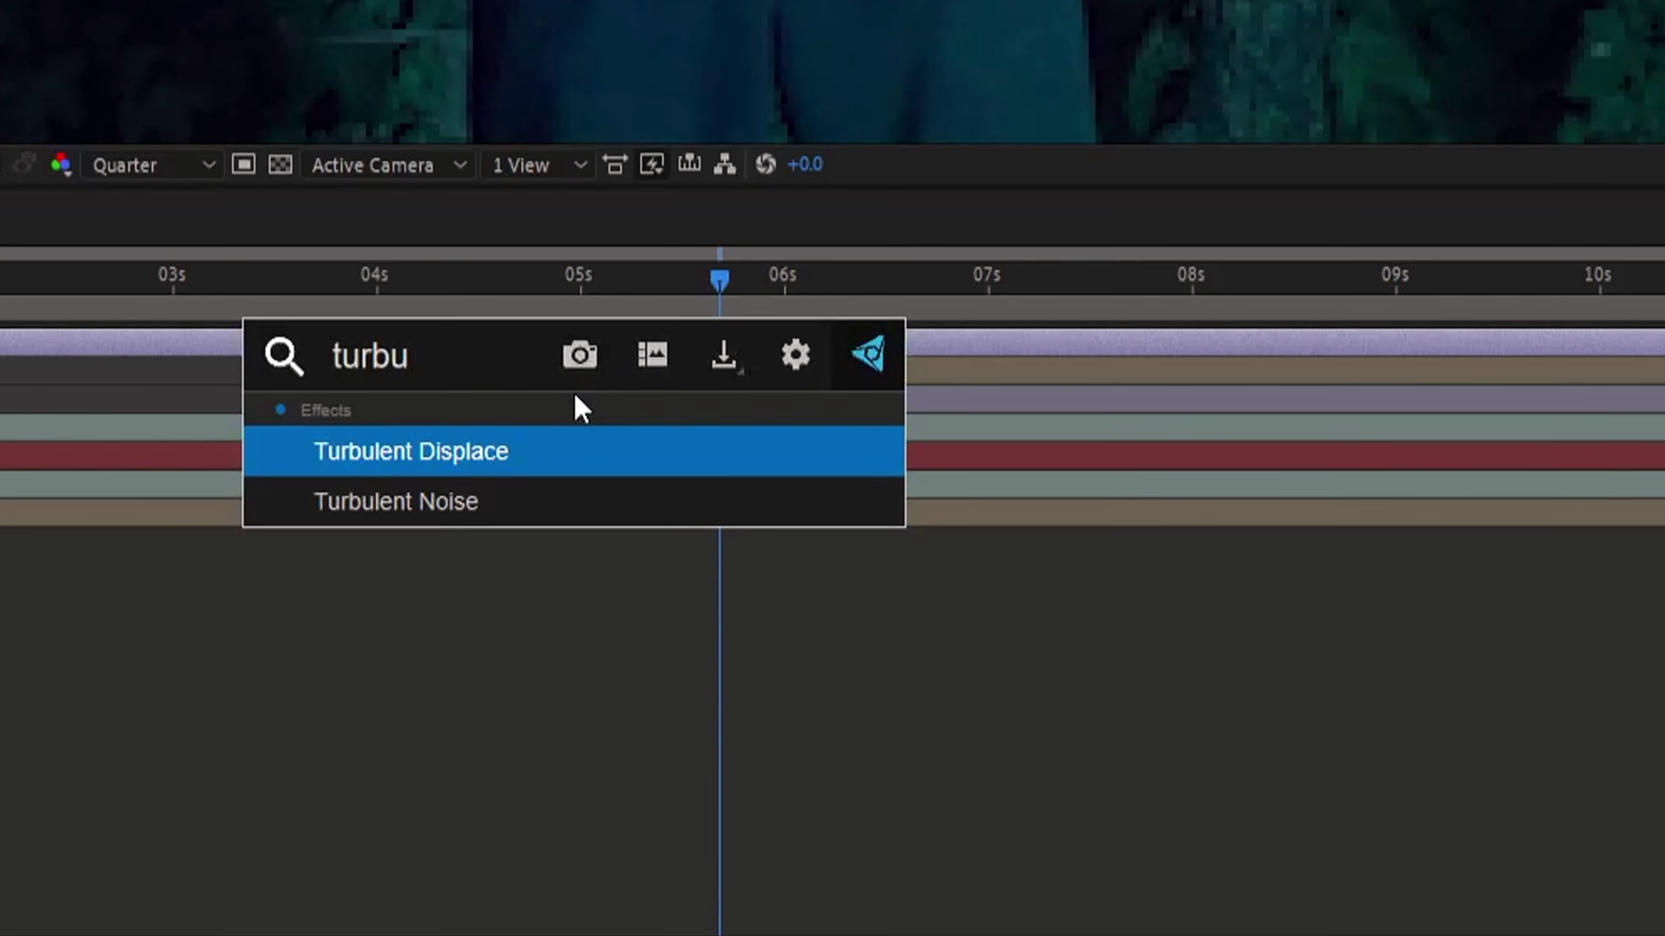
key(Return)
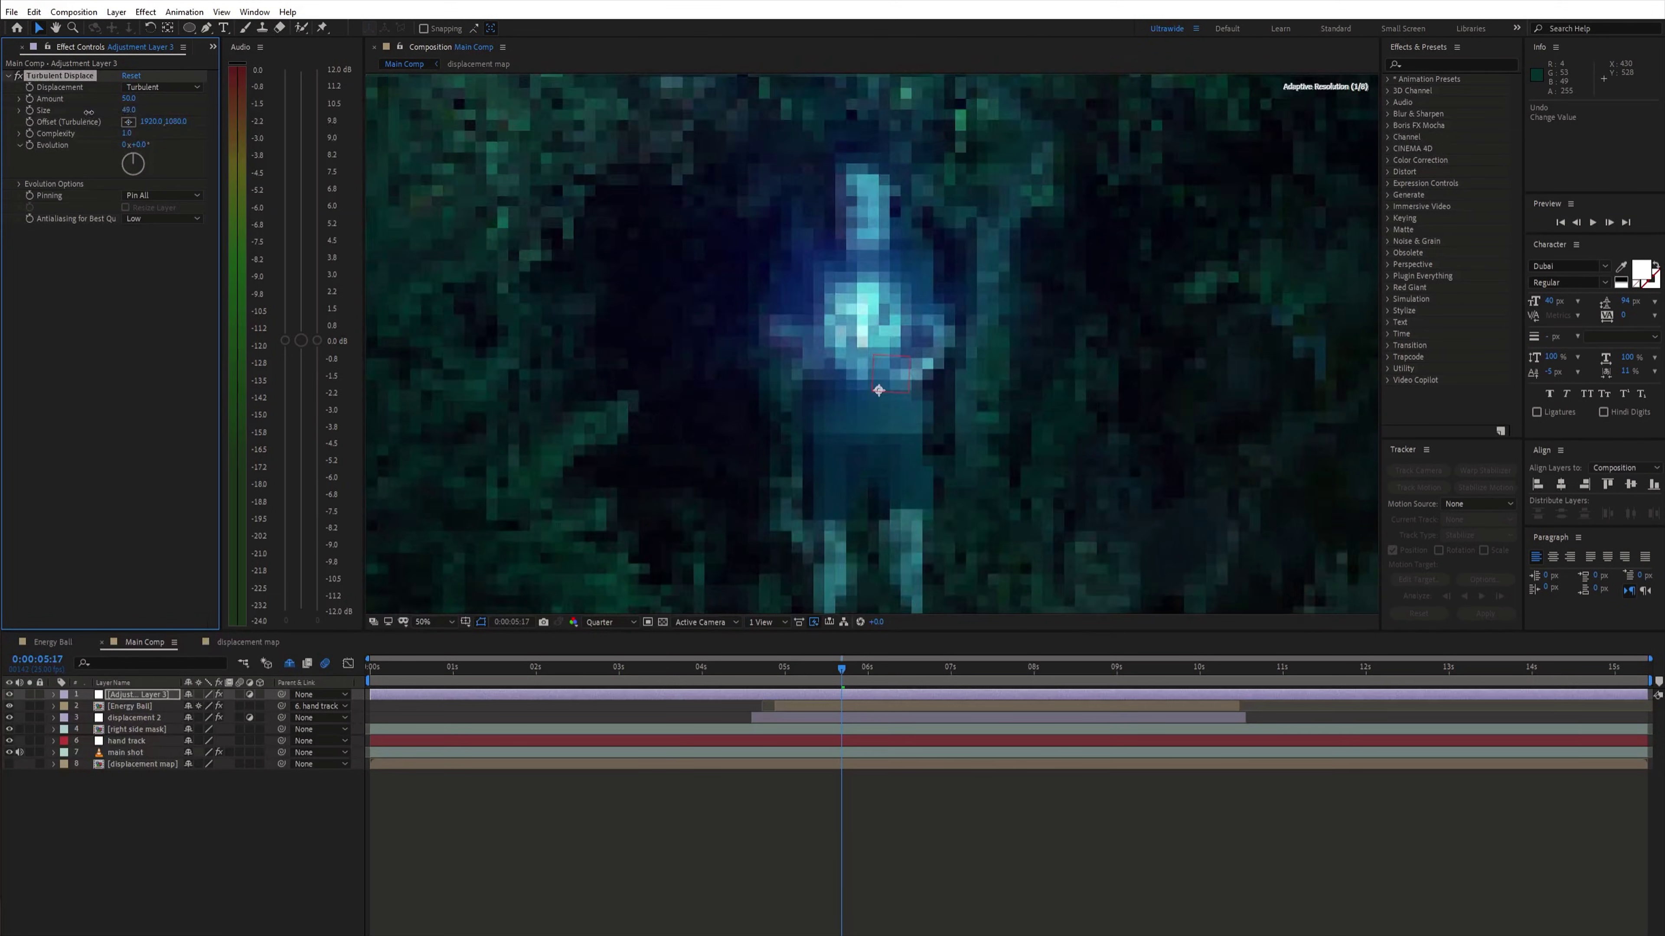
Step: Drive Turbulent Displace Evolution with a time expression and mask the layer to a circle over the ball
alt+click(30, 145)
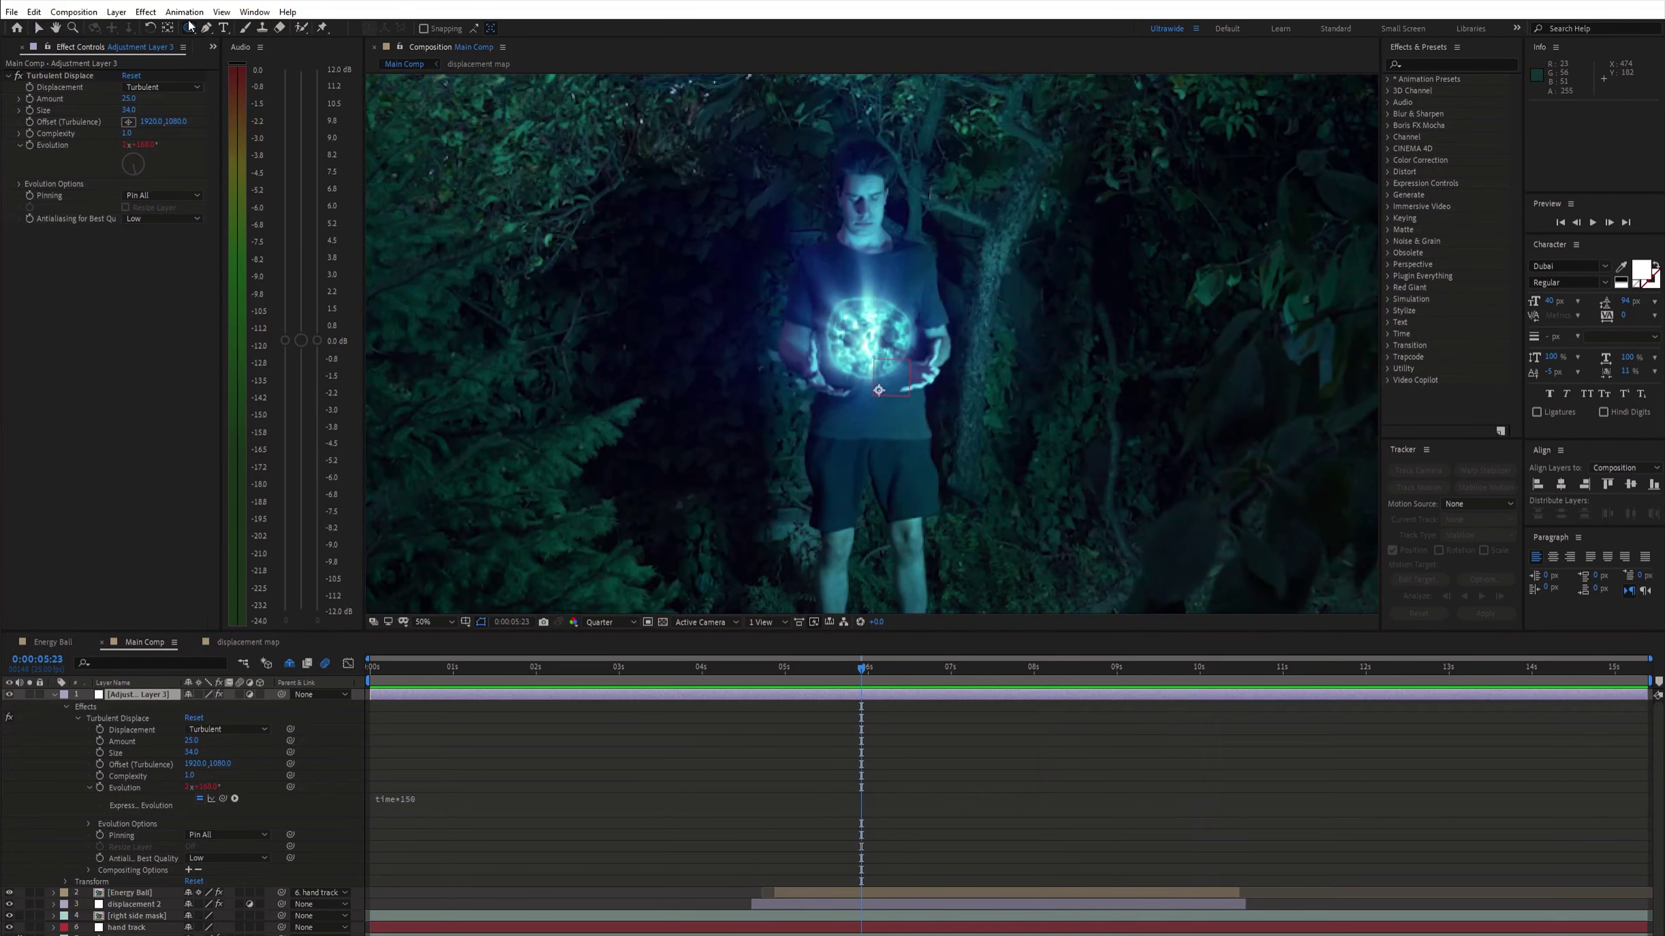
drag(771, 240, 1016, 472)
key(v)
double_click(938, 449)
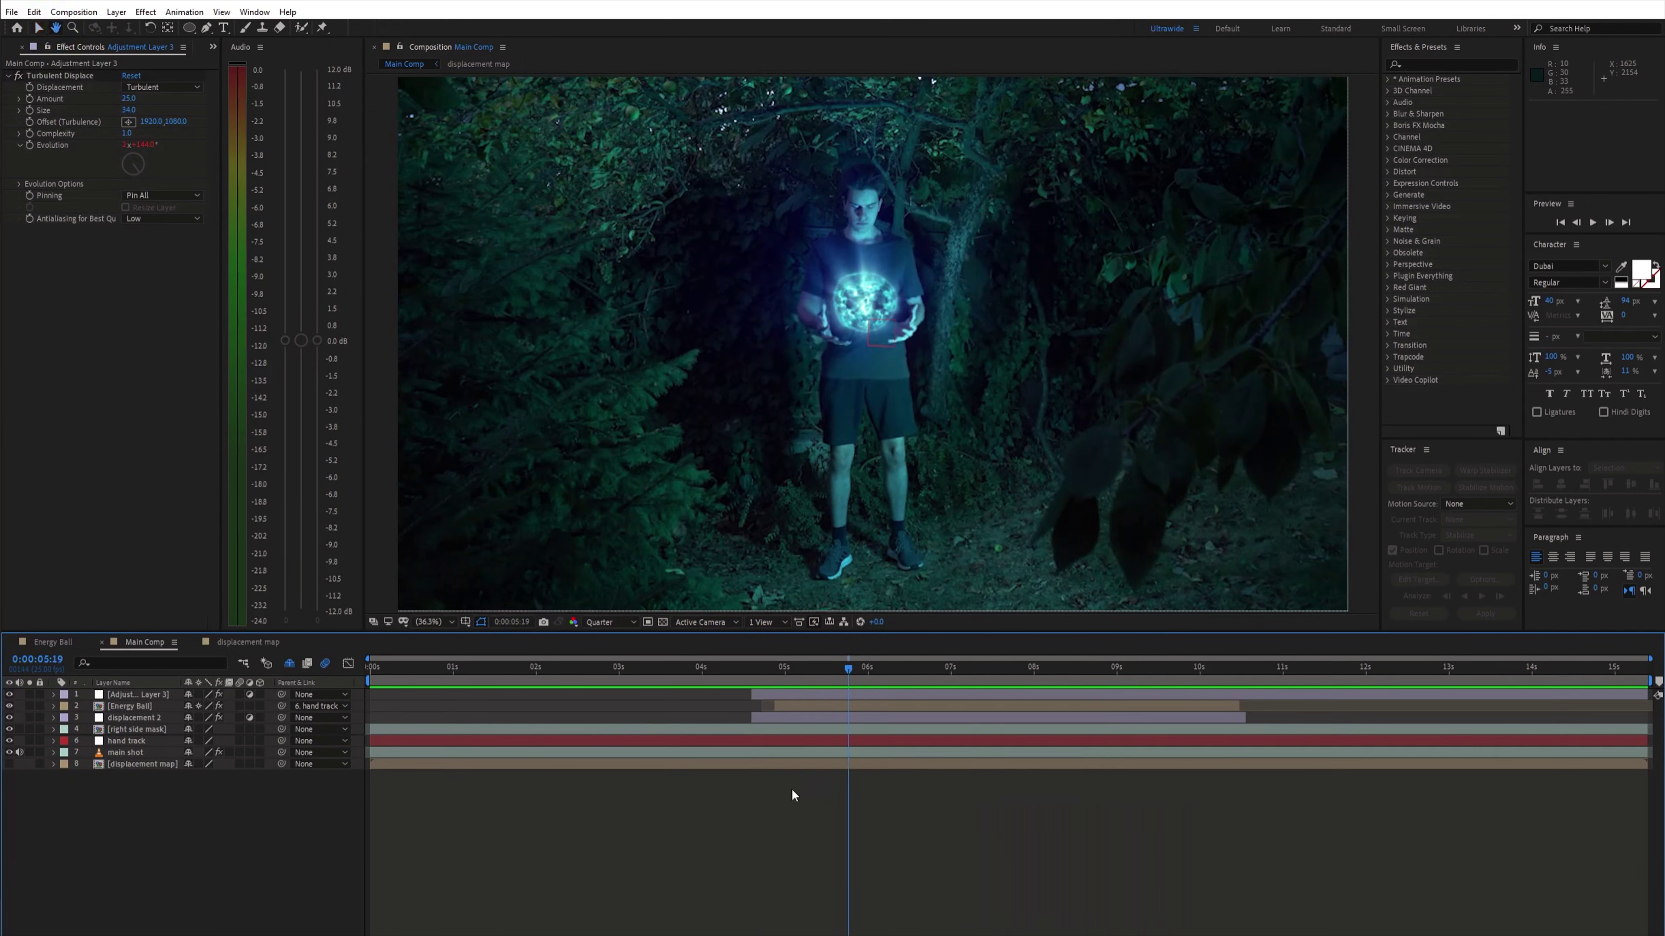
Step: Create a new bright turquoise-green solid layer
right_click(809, 787)
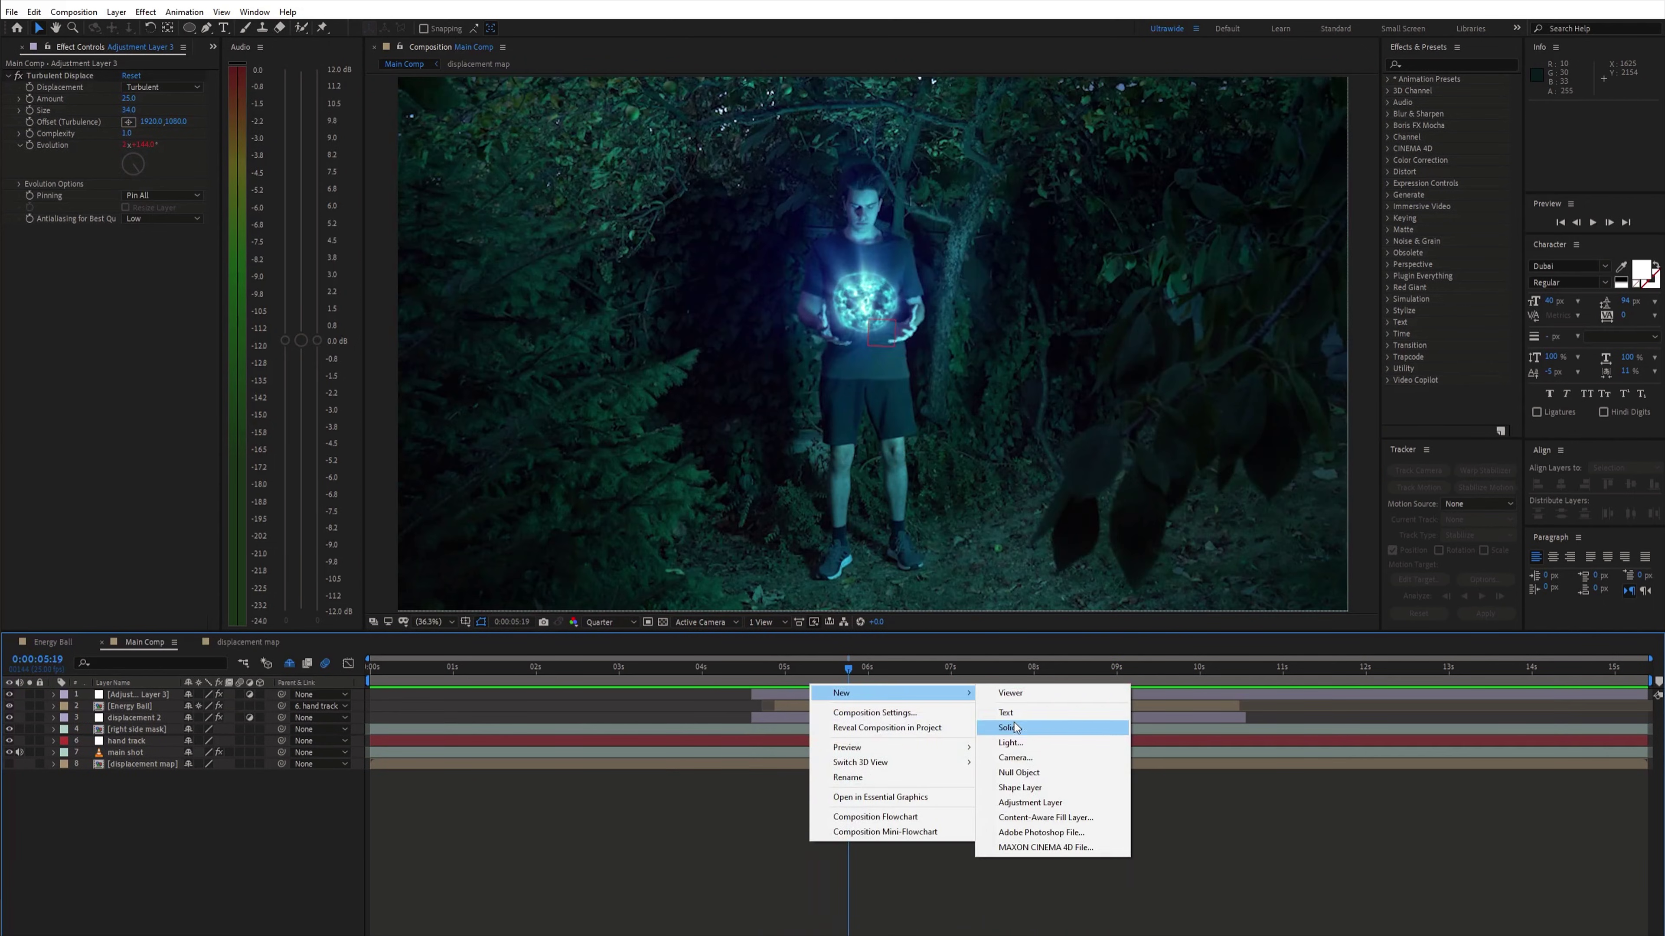
click(1010, 721)
click(488, 394)
click(243, 354)
drag(190, 276, 197, 233)
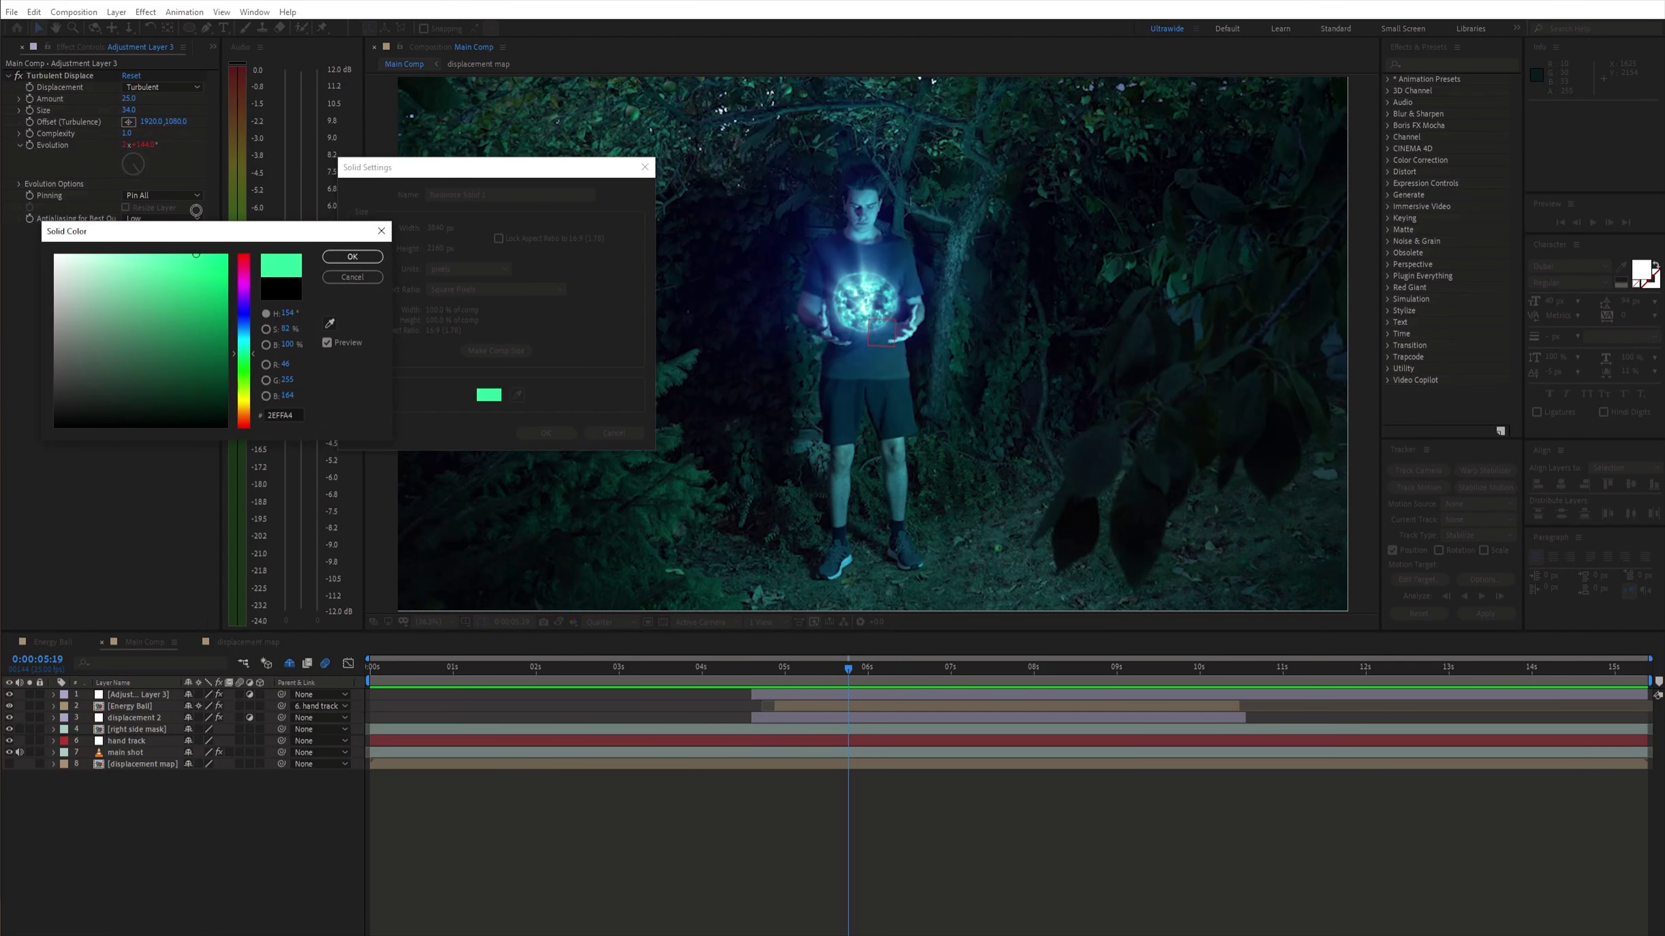
click(352, 257)
click(546, 432)
Step: Give the solid a heavily feathered ellipse mask in Add mode, with keyframed opacity flash near 4:24
drag(759, 226, 981, 414)
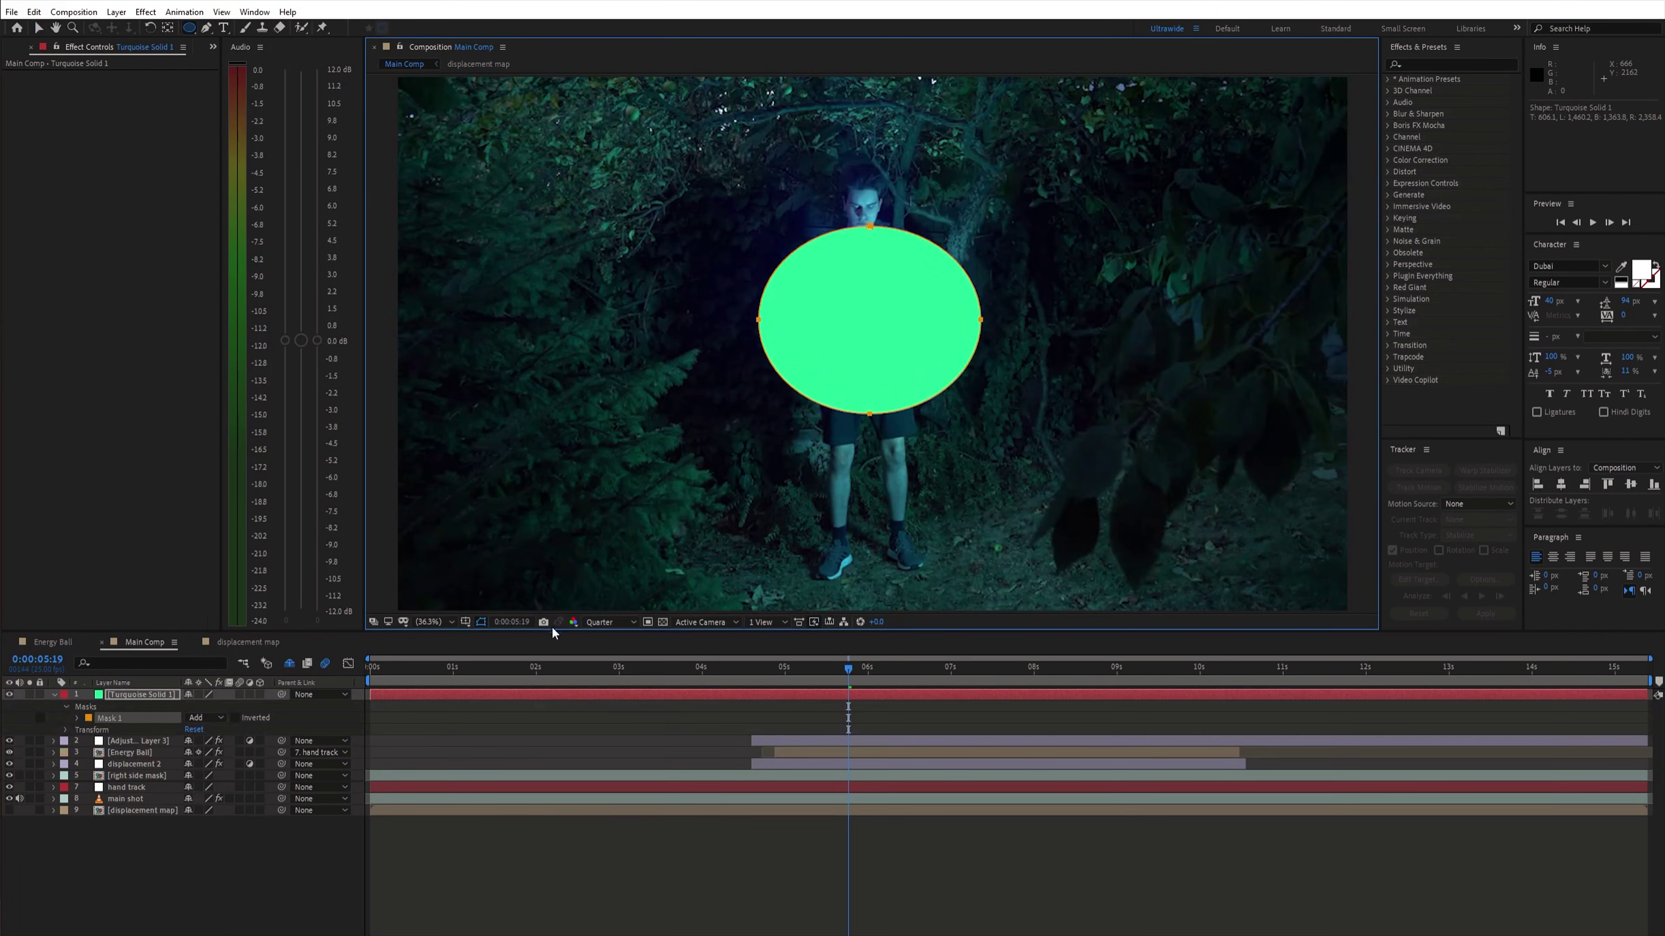
click(76, 718)
key(F4)
drag(197, 729, 225, 723)
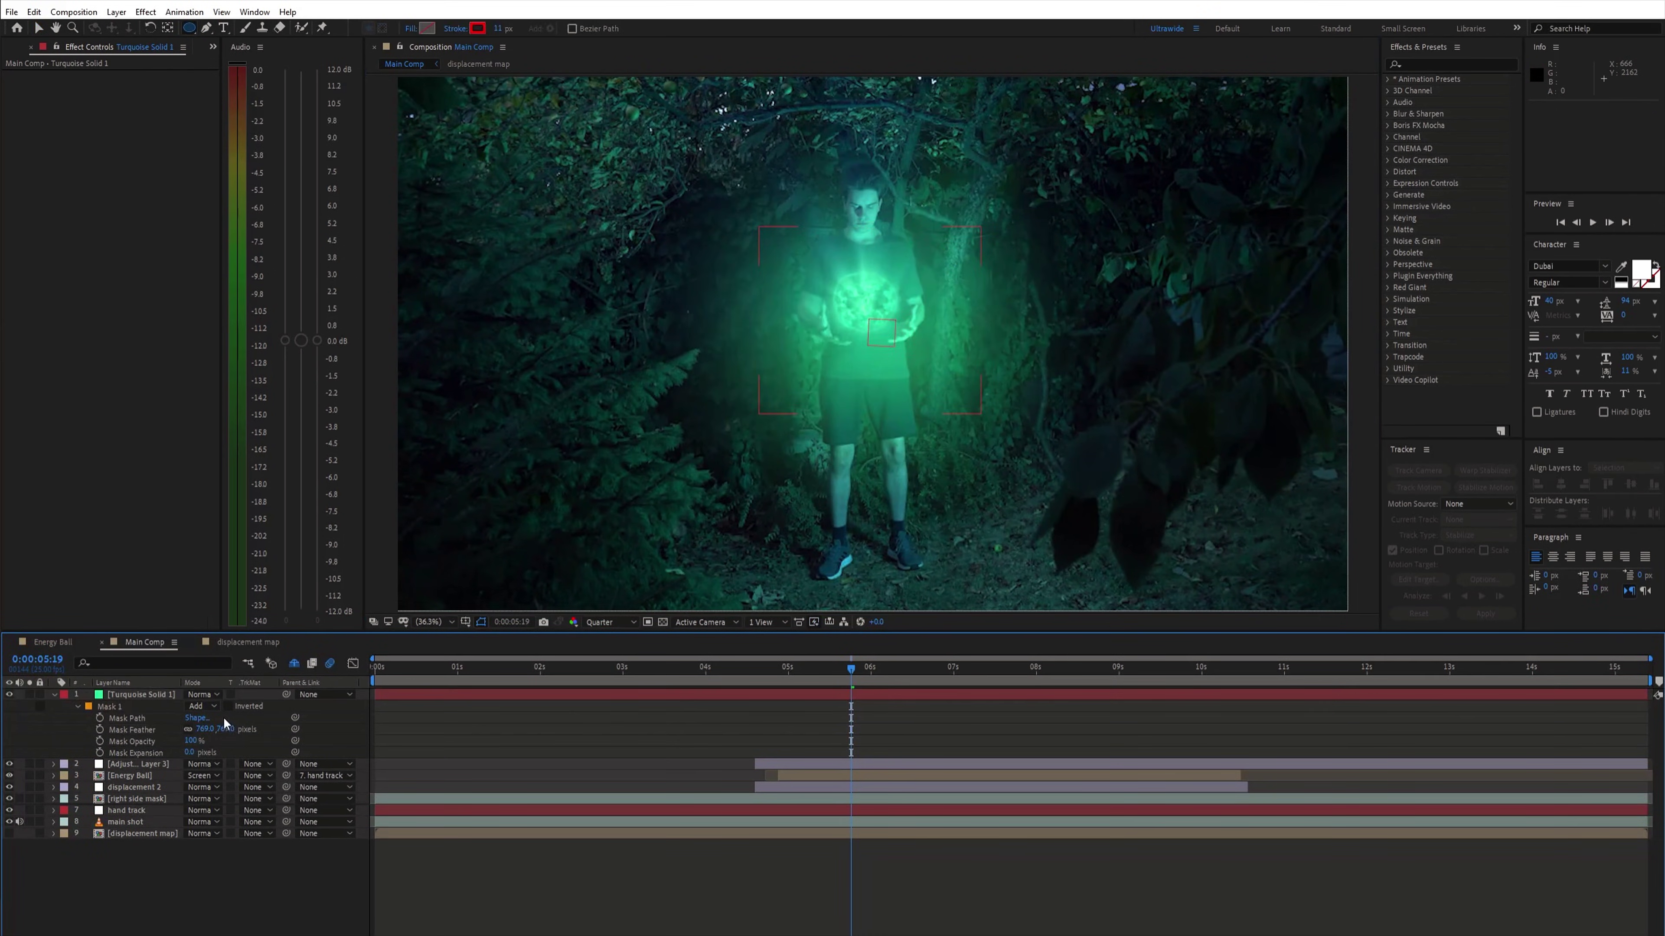
click(203, 695)
click(248, 235)
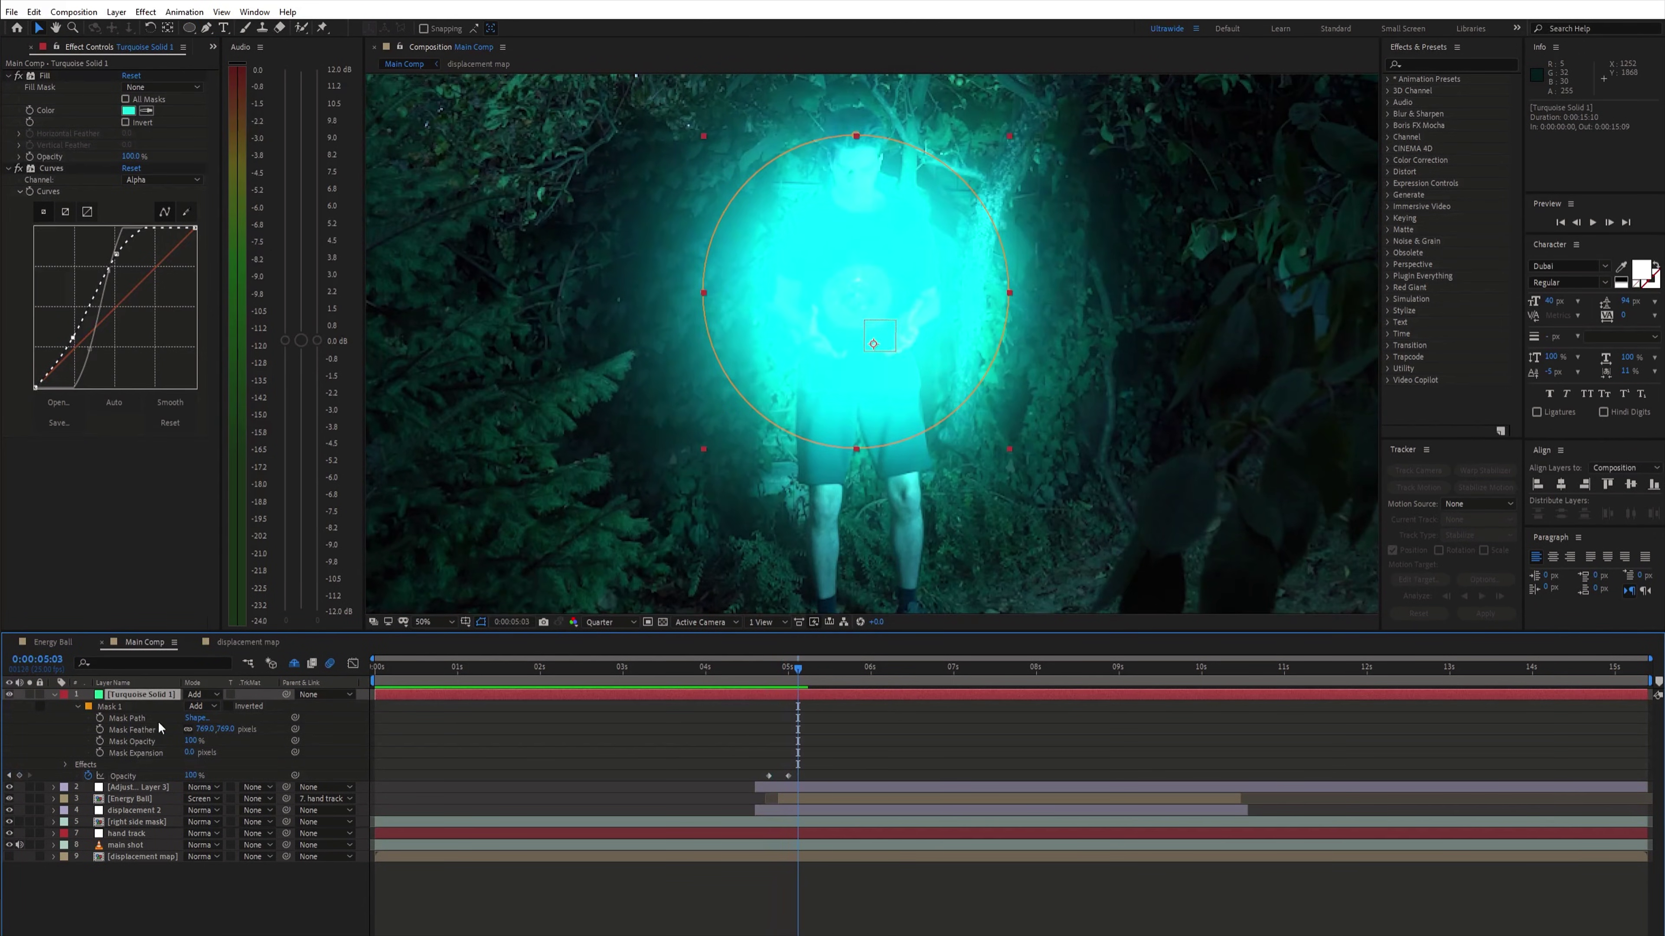
drag(163, 775, 163, 774)
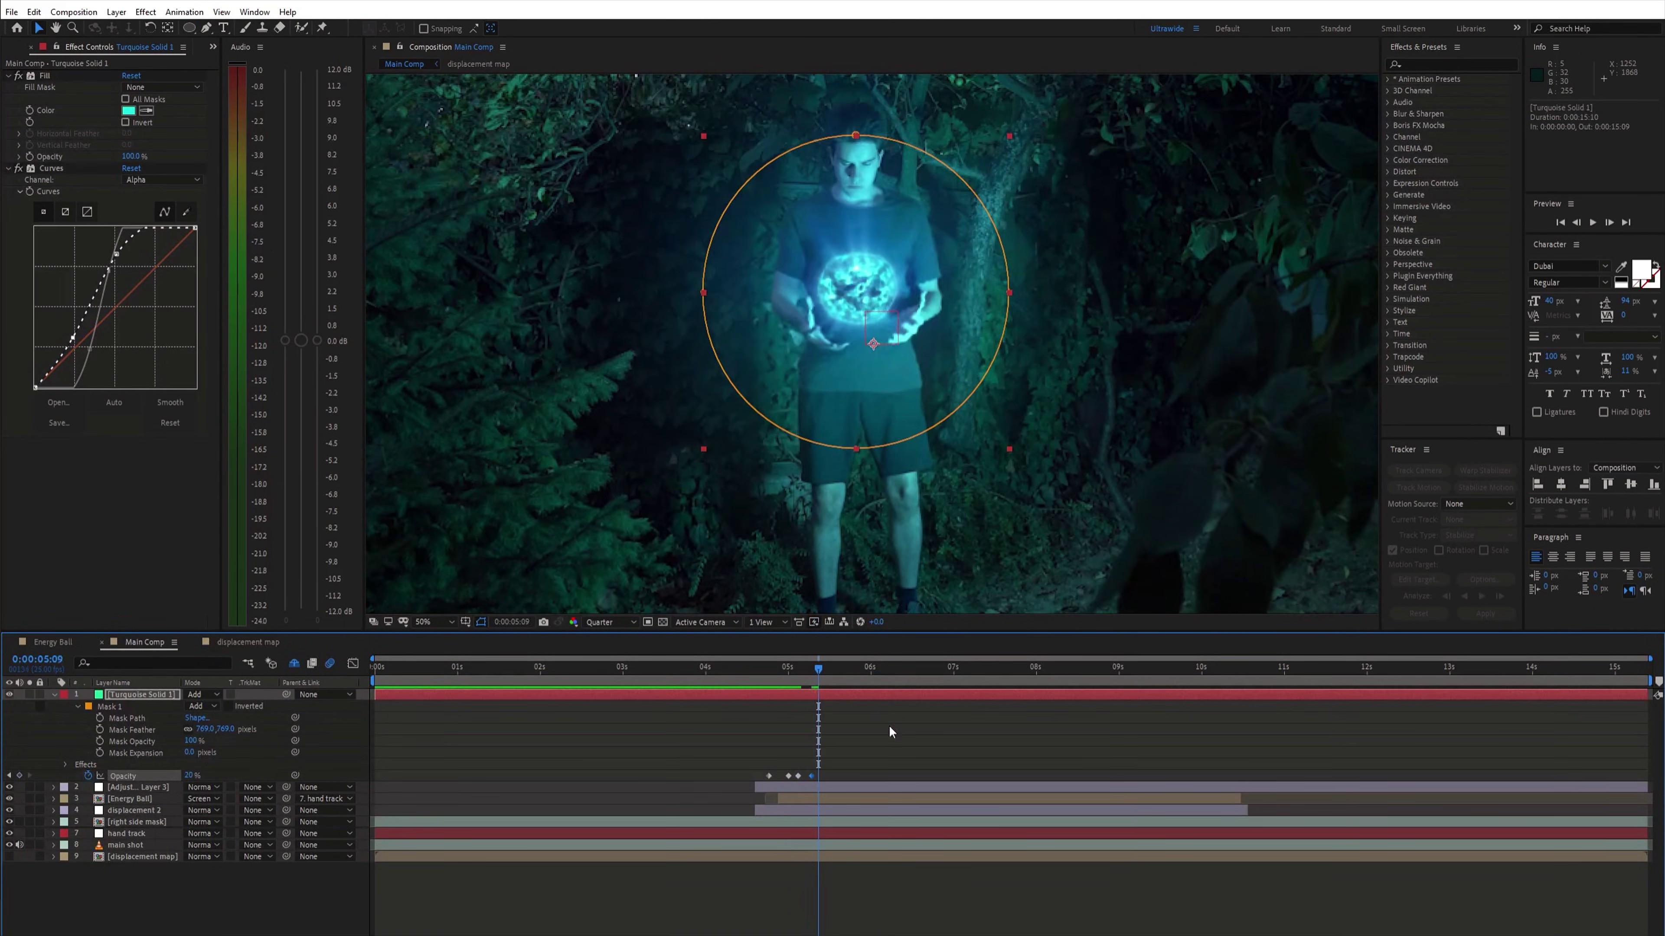
drag(793, 669, 783, 677)
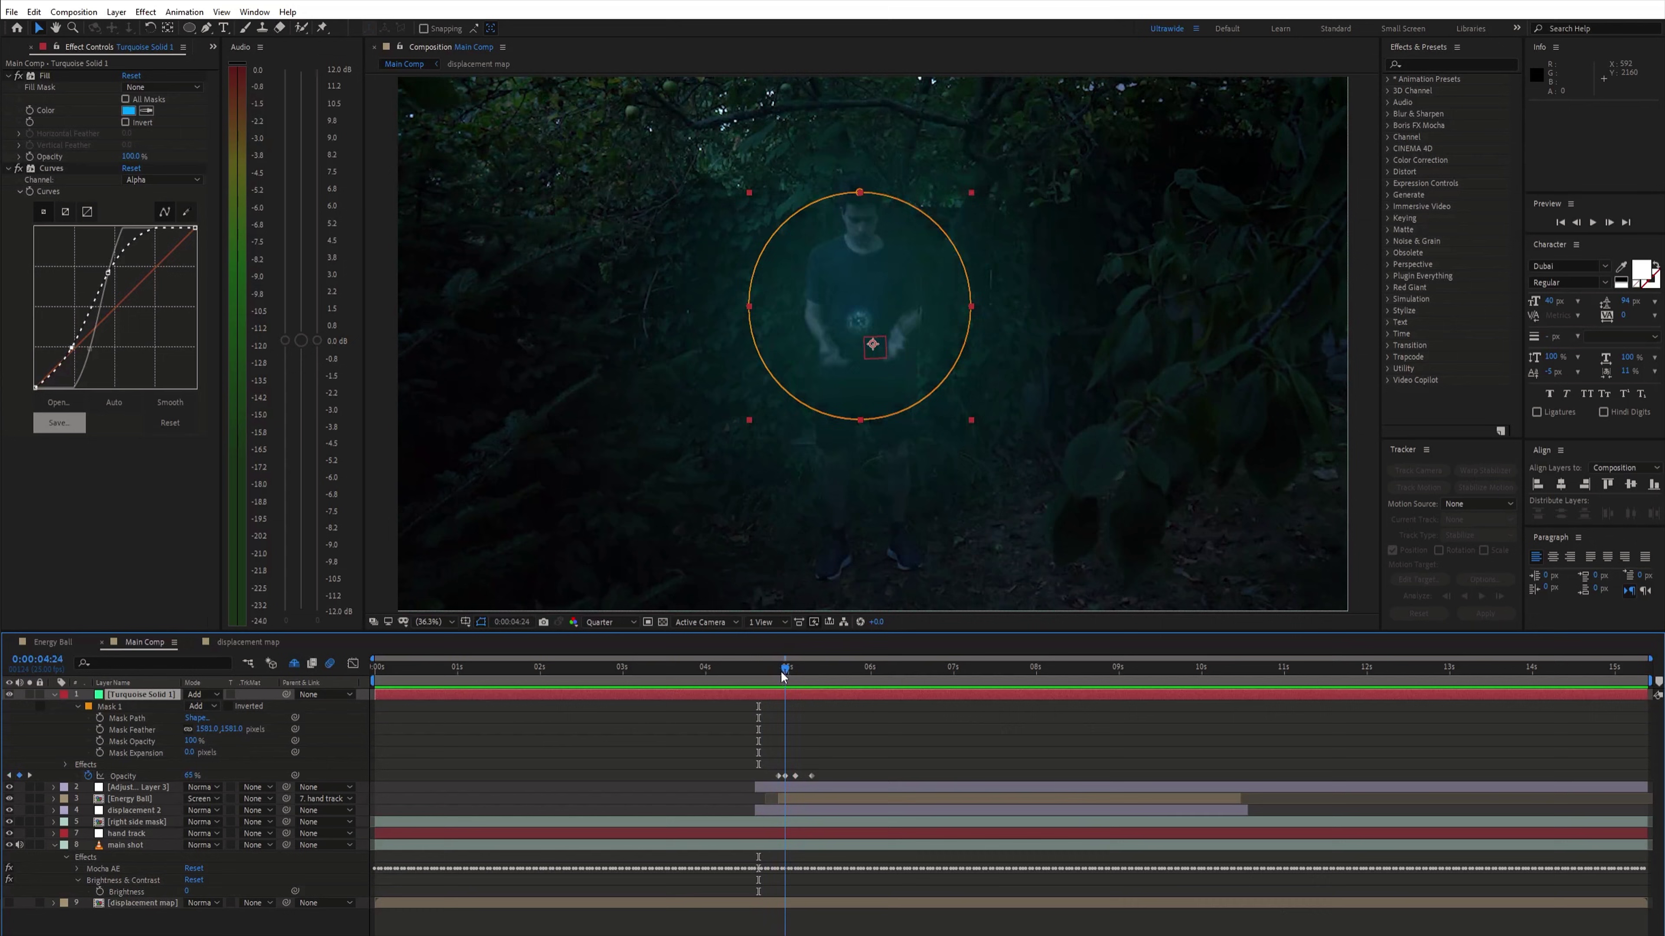
Step: Add an adjustment layer with CC Light Rays, its Center moved onto the ball
right_click(732, 751)
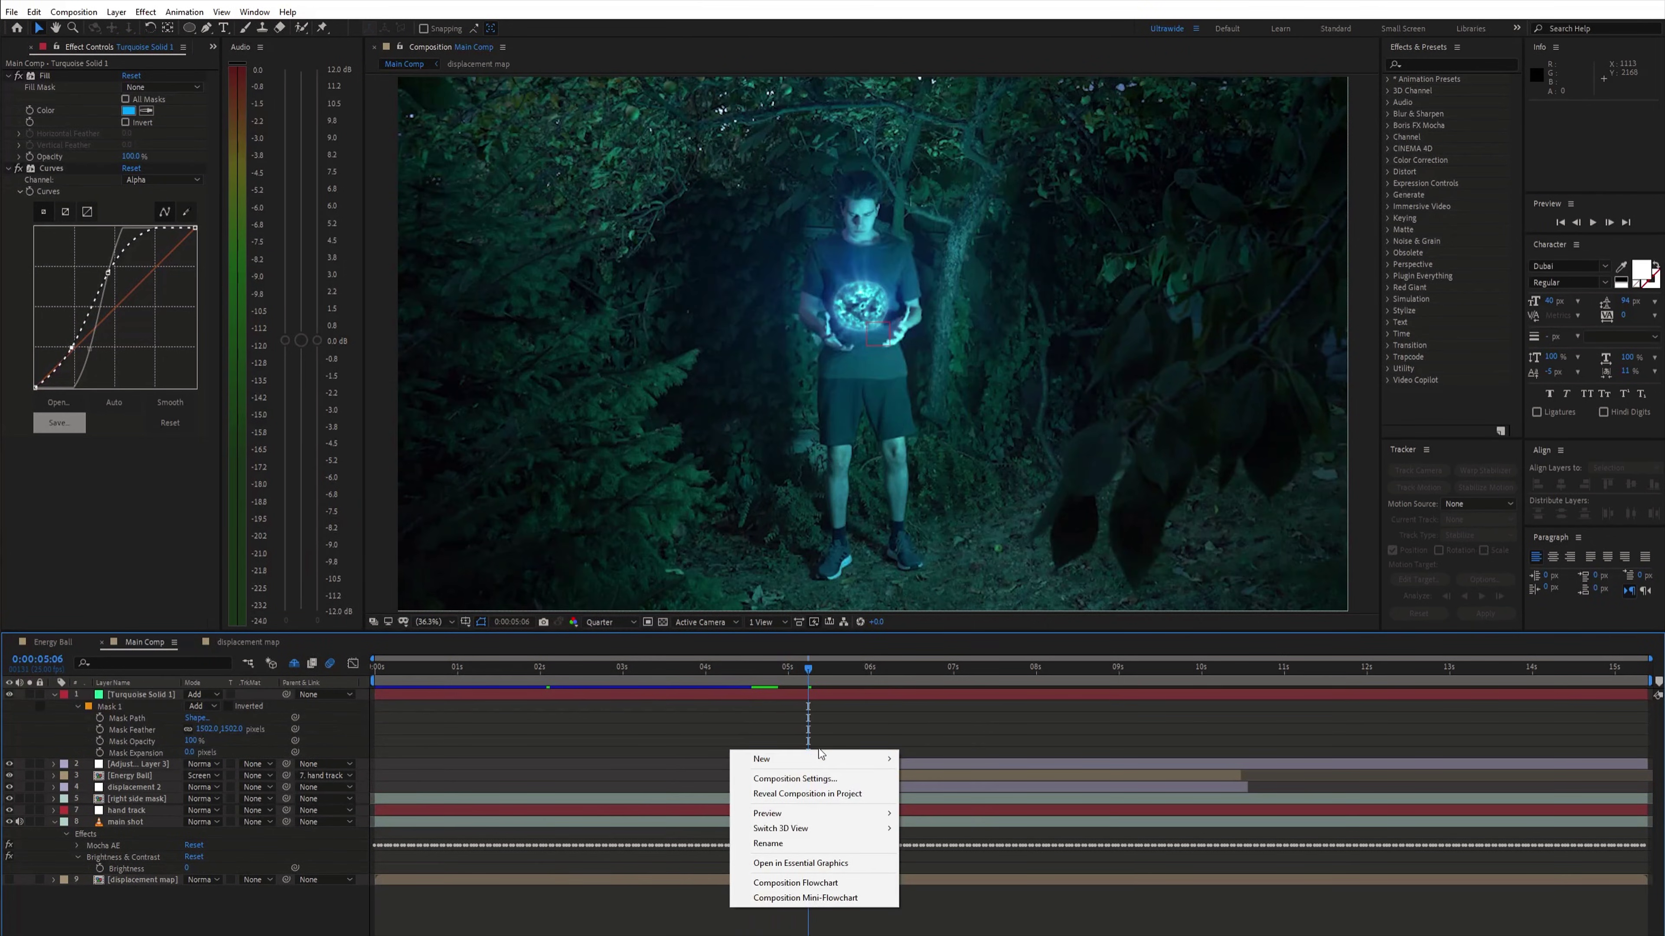
mouse_move(773, 758)
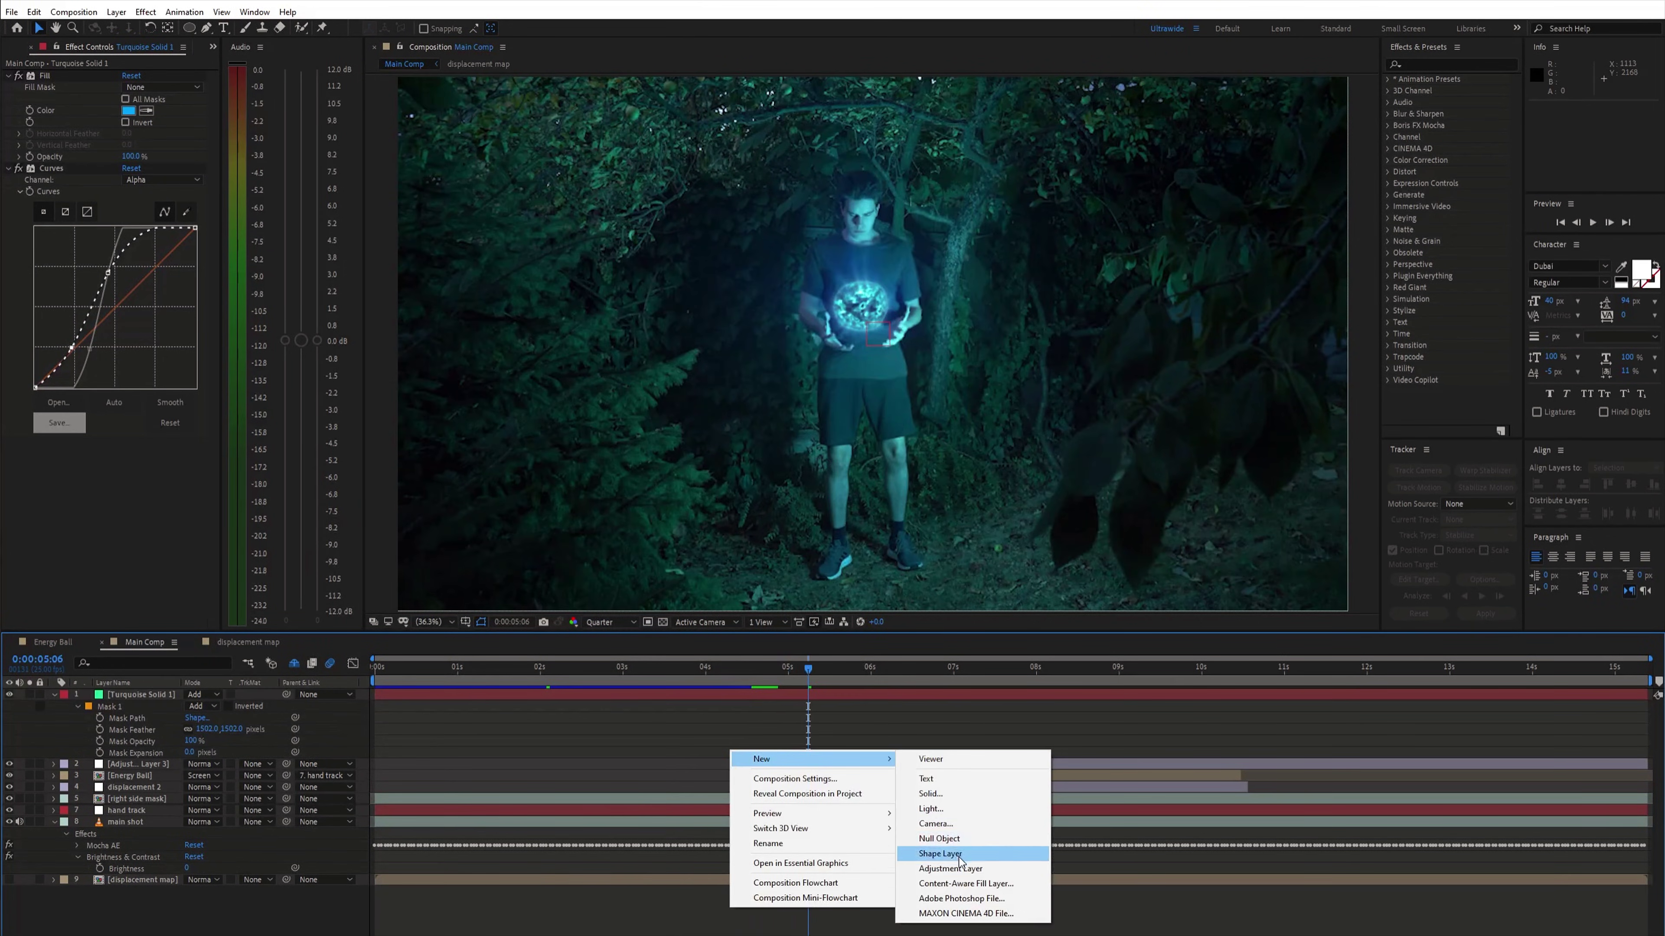
click(961, 864)
key(ctrl+space)
text(light)
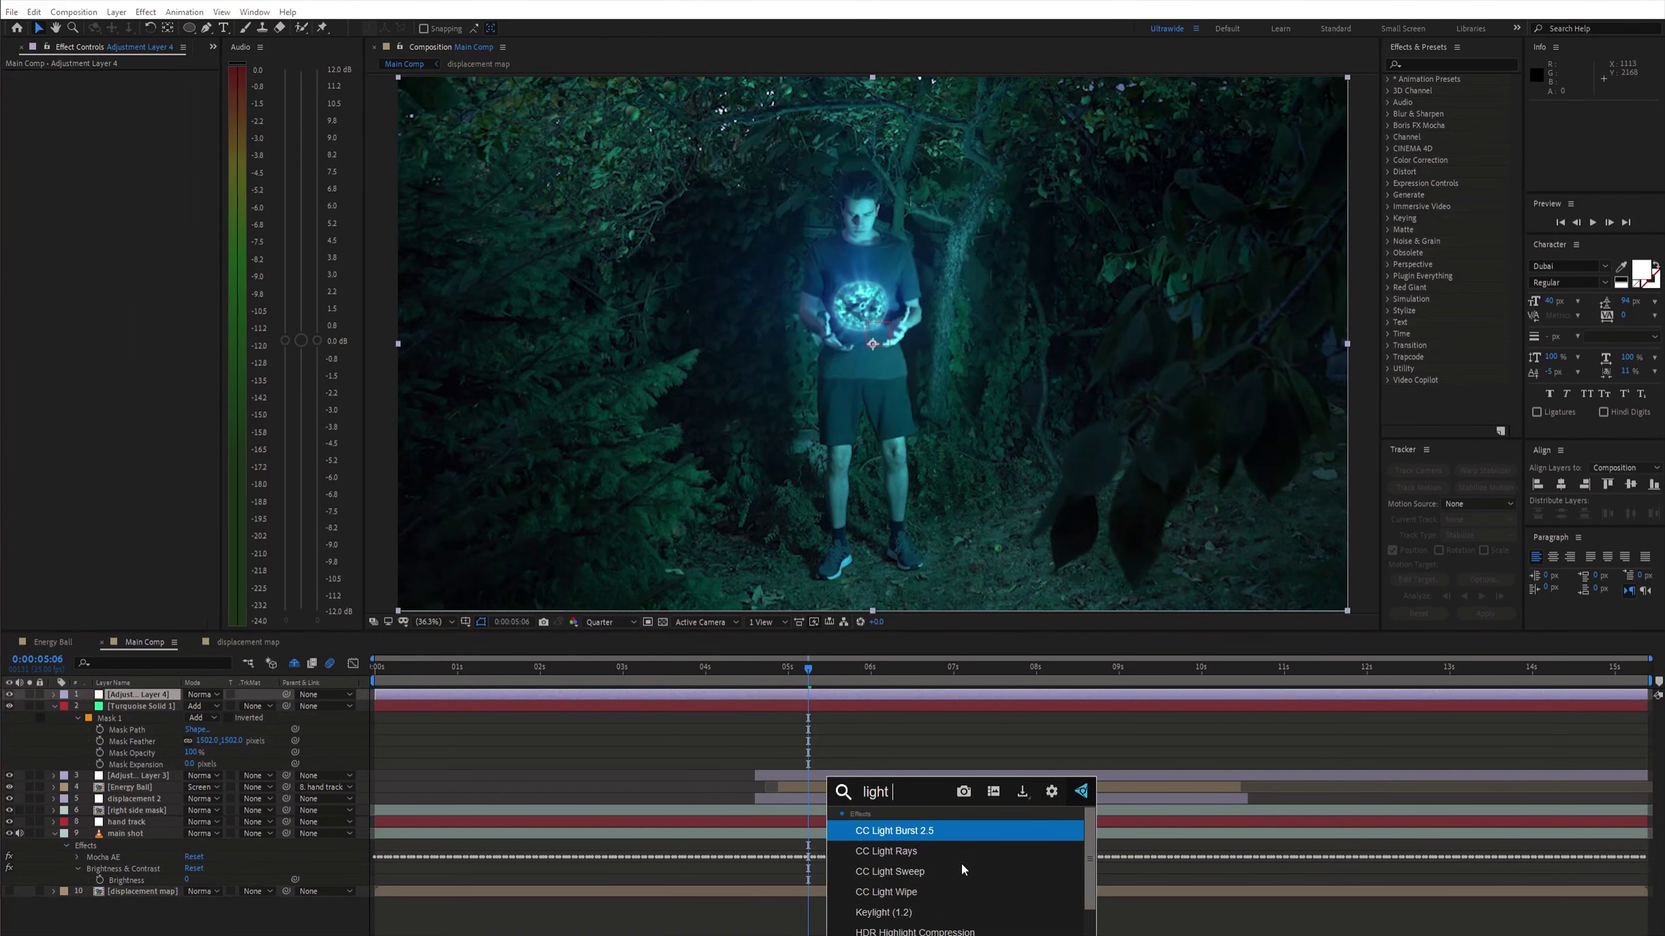
key(Down)
key(Return)
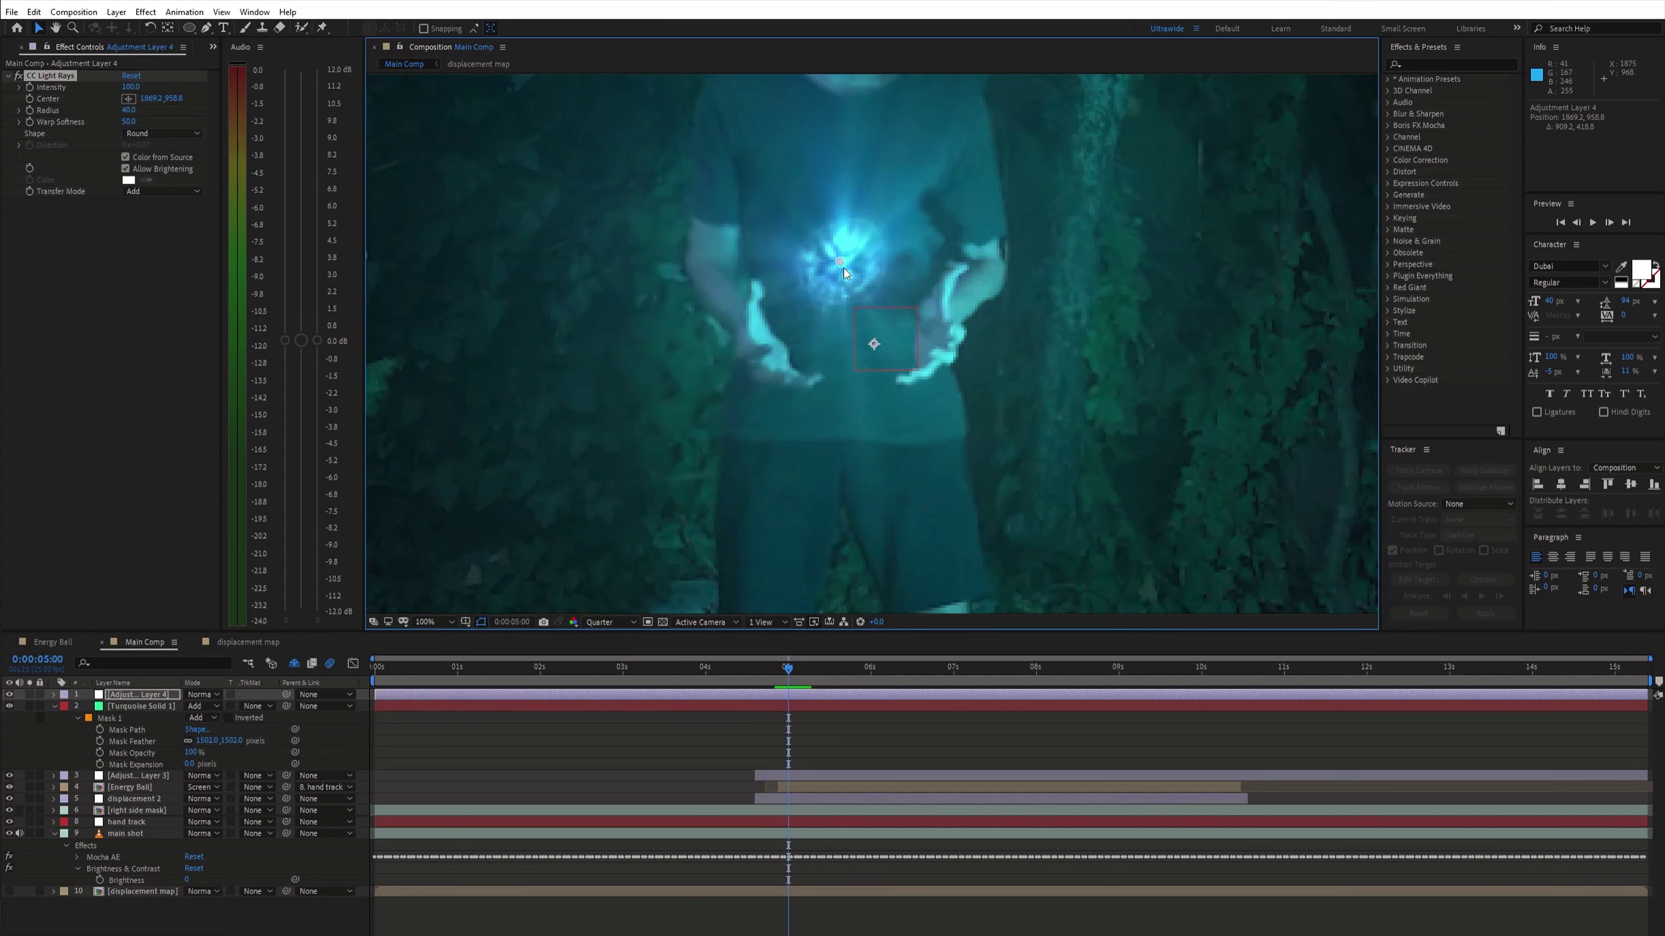
drag(845, 269, 842, 270)
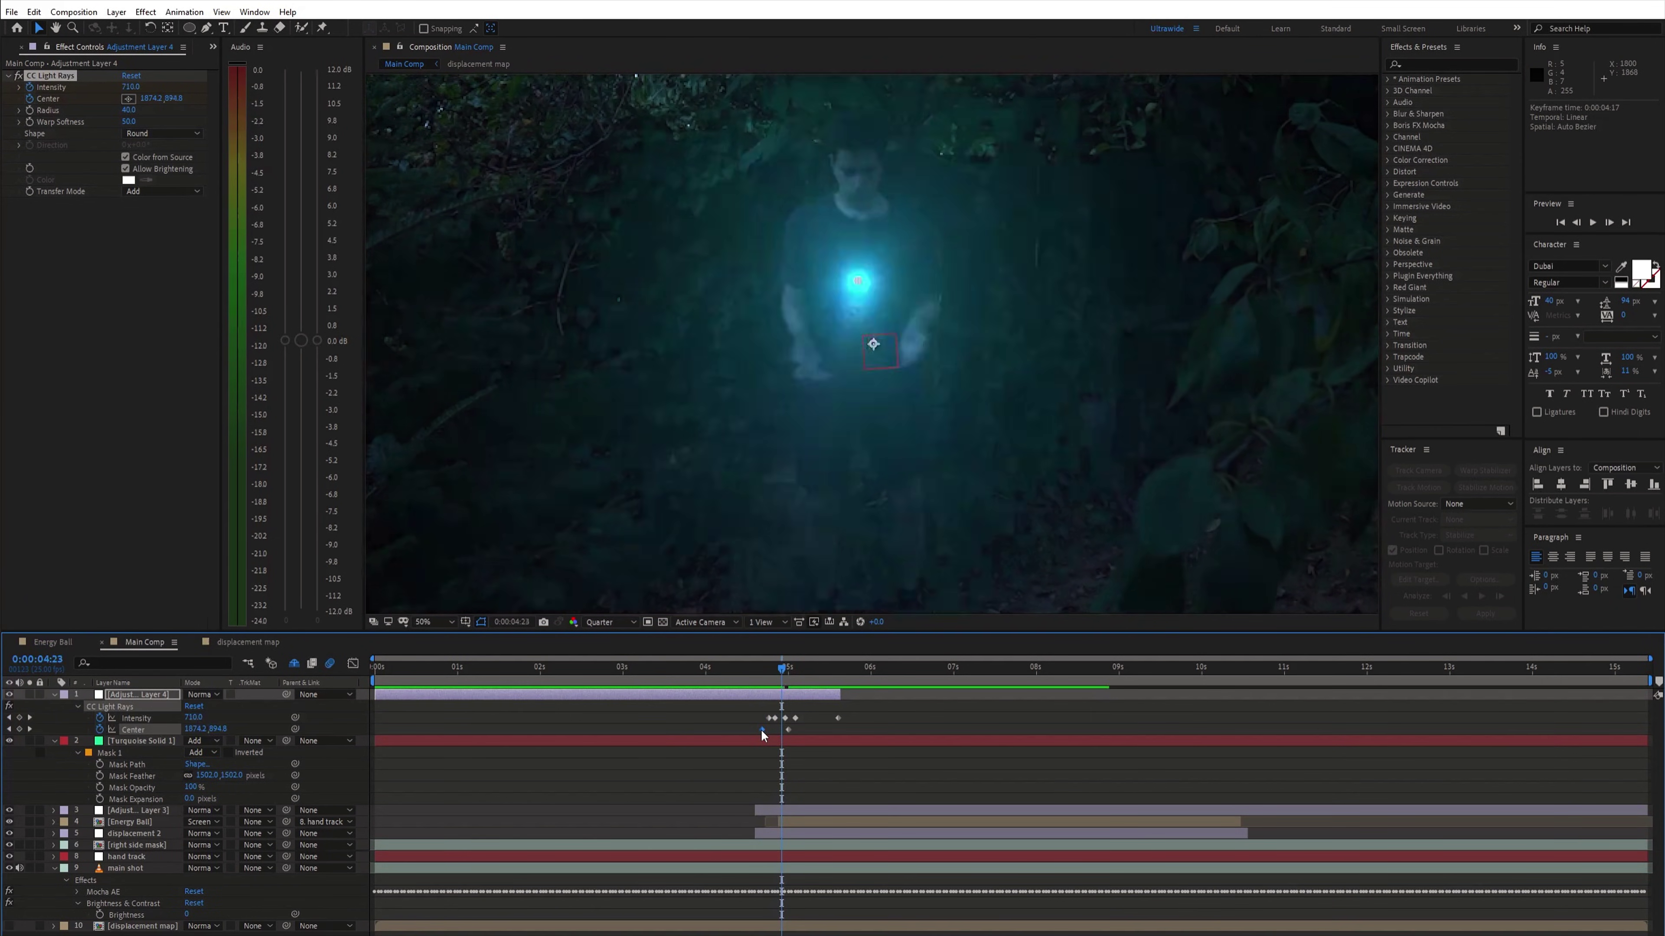
drag(767, 679, 761, 675)
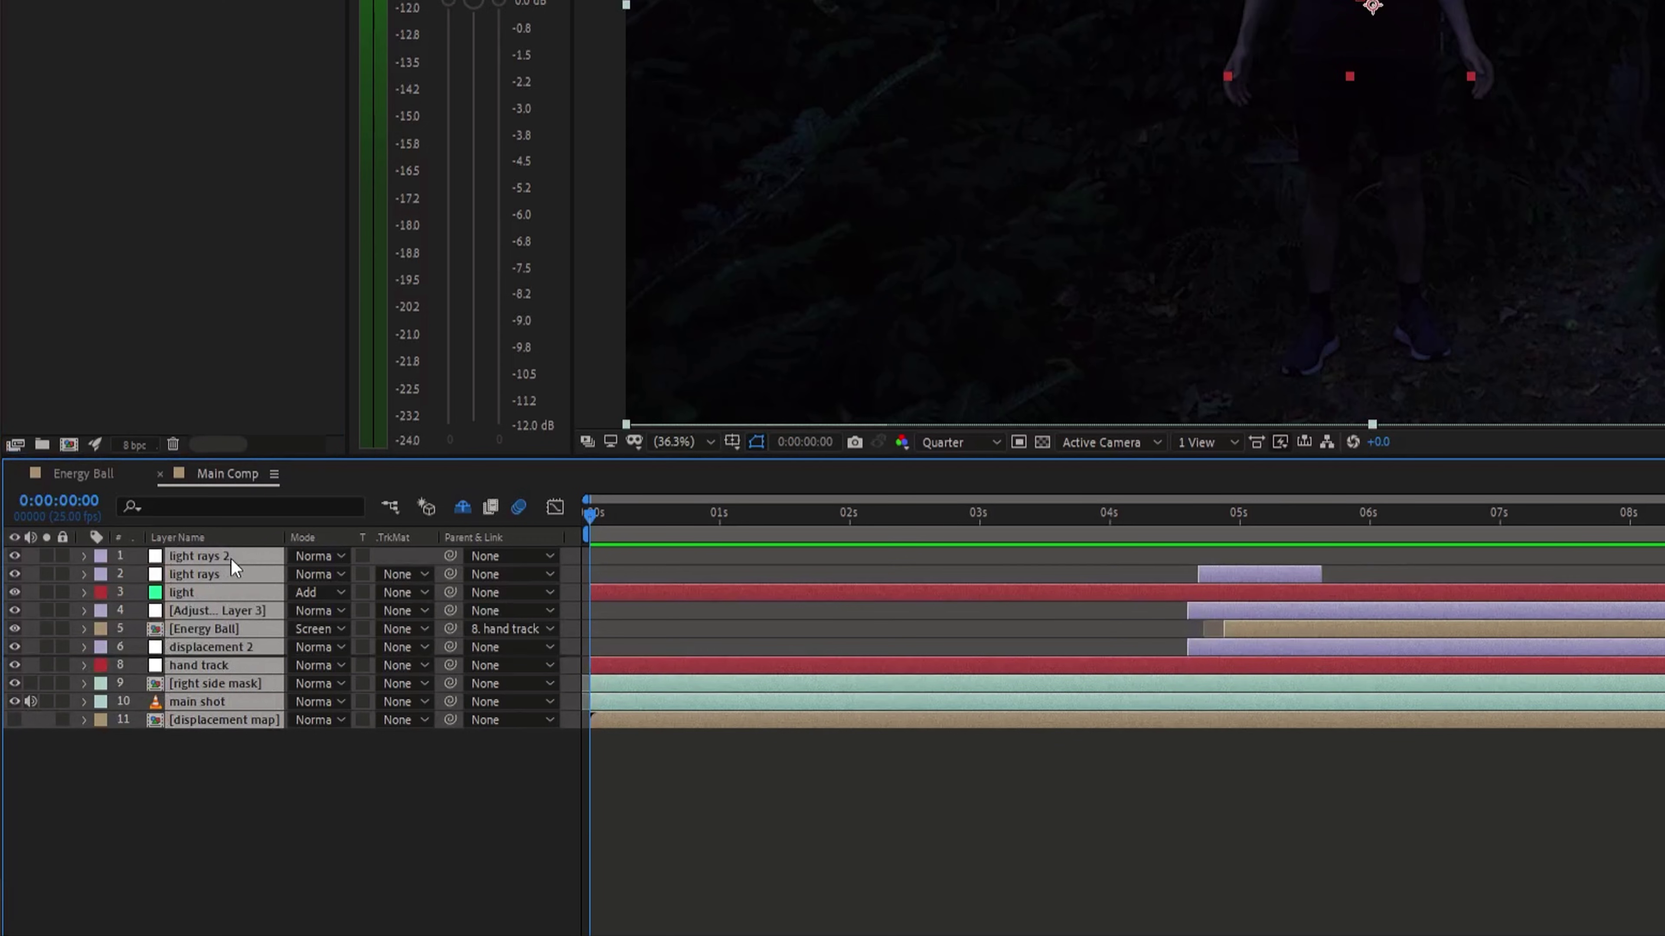
Step: Pre-compose all the selected Main Comp layers into Pre-comp 1
right_click(236, 557)
click(365, 450)
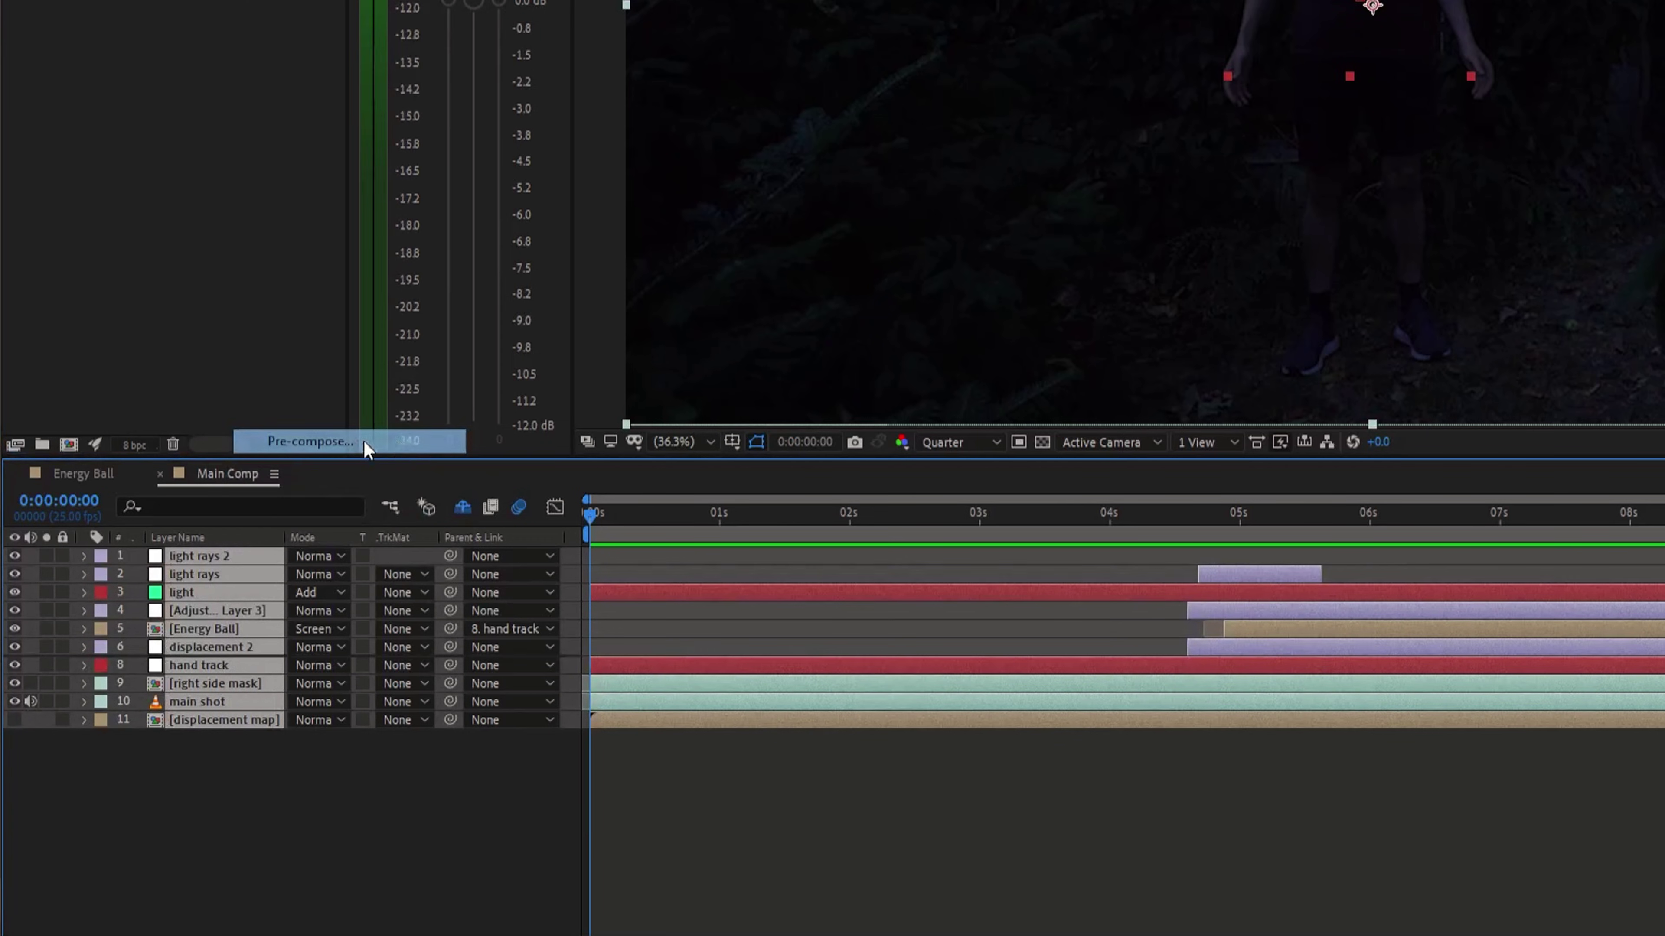
click(1406, 329)
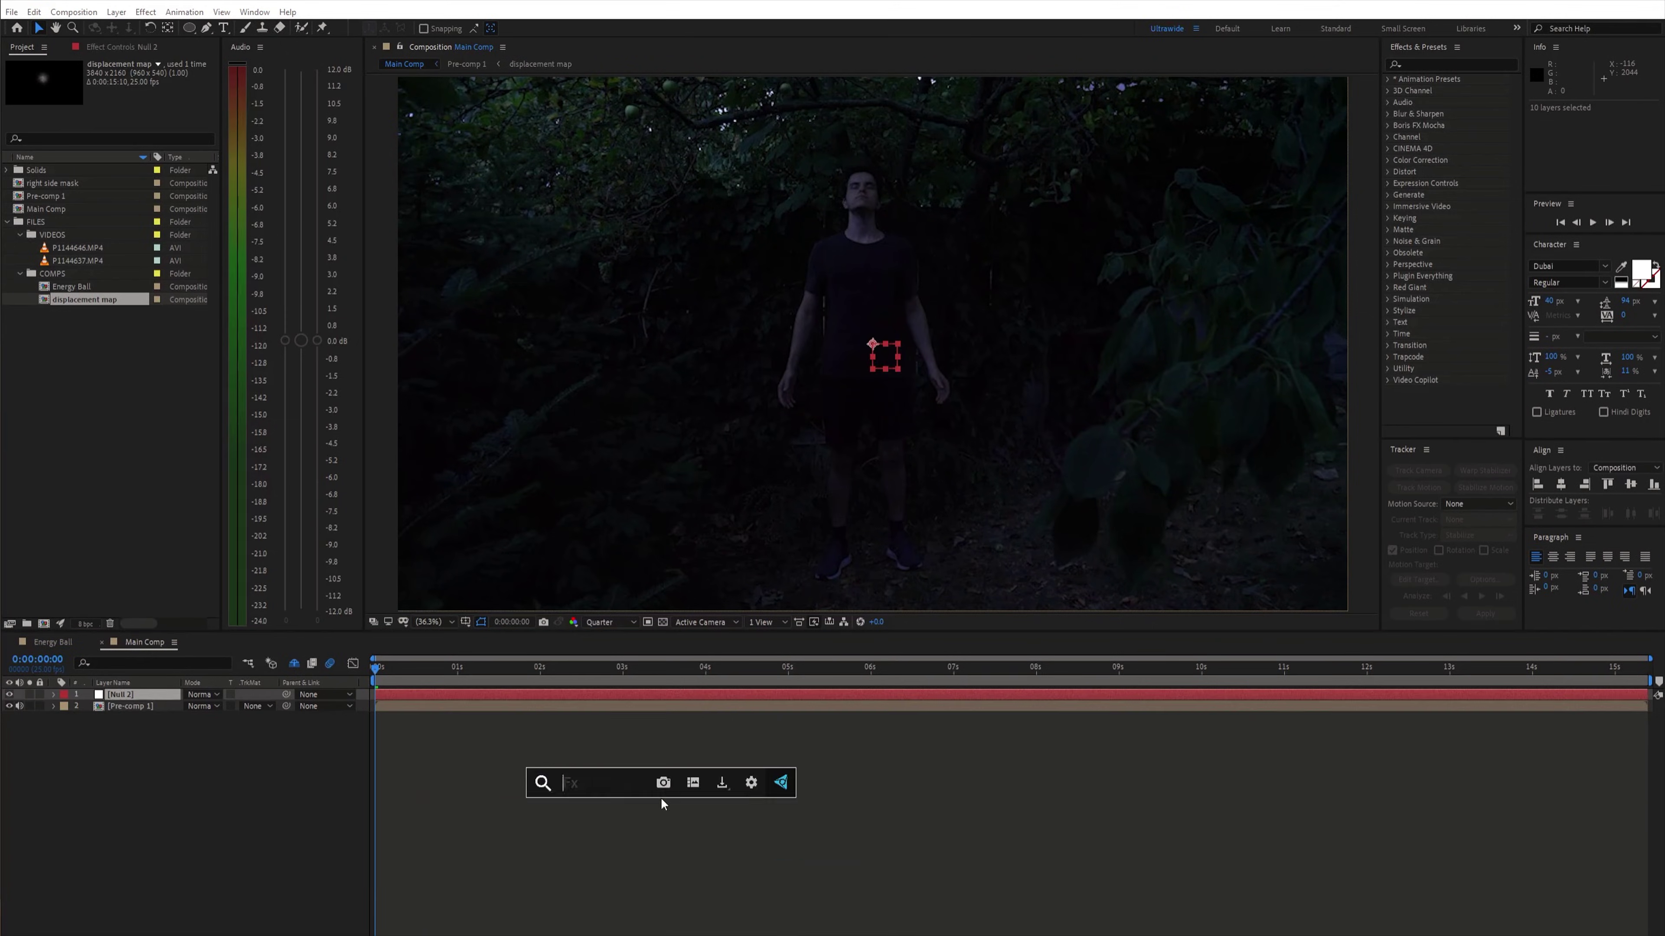